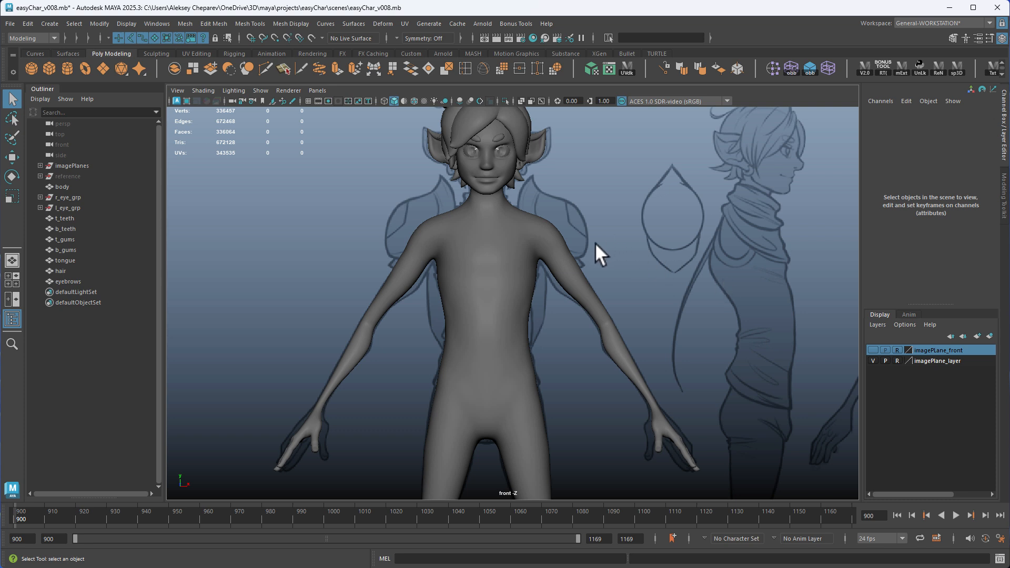
Show the imagePLane_front layer so the costume drawing overlays the character
alt+middle_drag(595, 242, 551, 254)
alt+right_drag(550, 255, 595, 260)
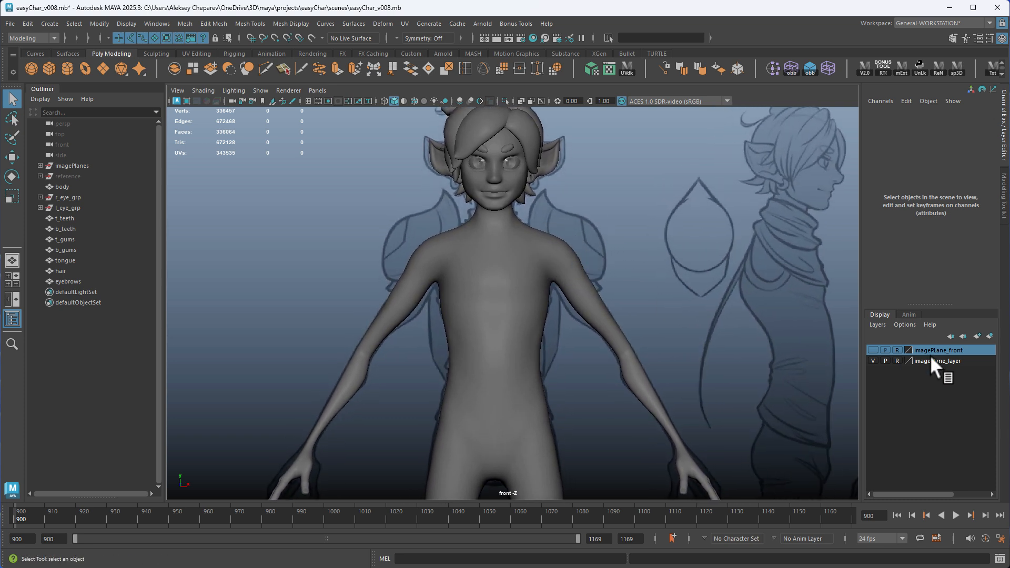
click(873, 350)
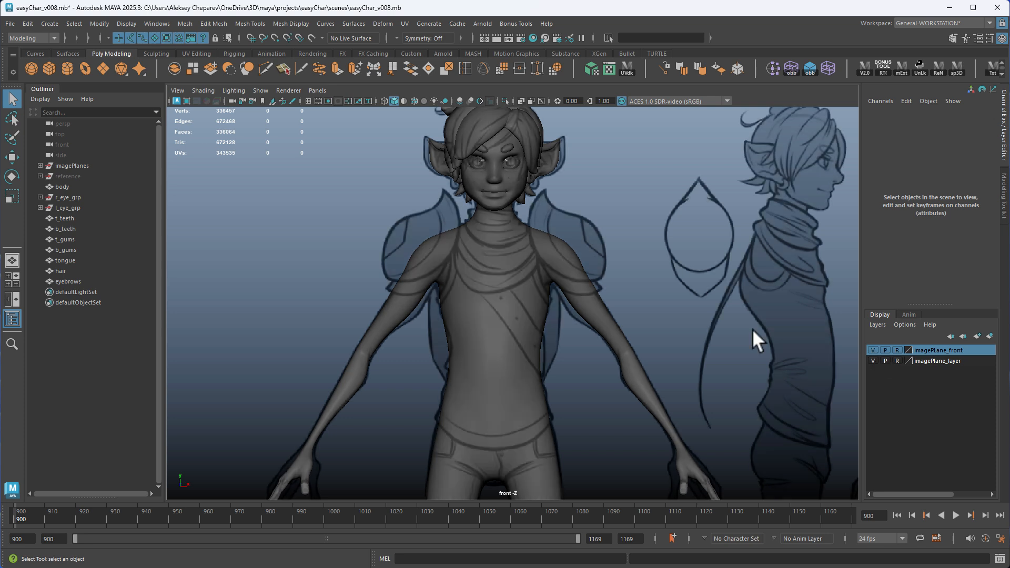
click(873, 350)
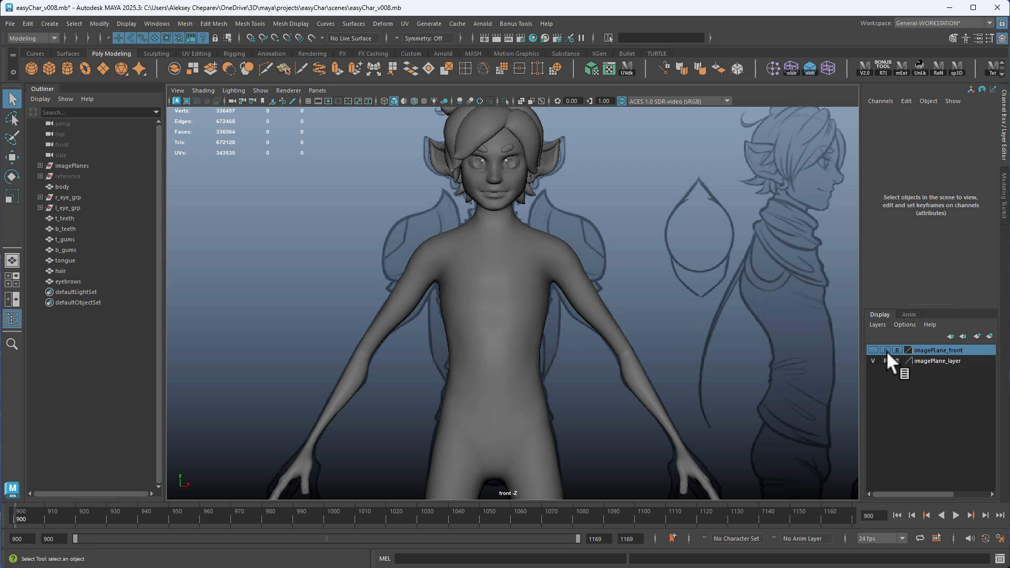
click(873, 350)
Make the body mesh a live surface and activate the Quad Draw tool
scroll(582, 316, up, 4)
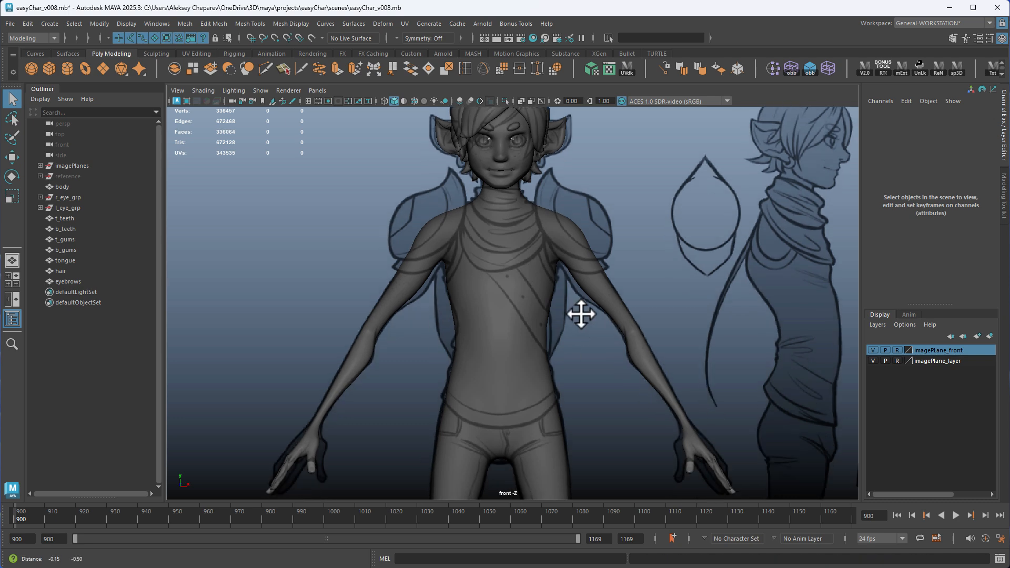
scroll(625, 322, down, 3)
scroll(586, 247, up, 3)
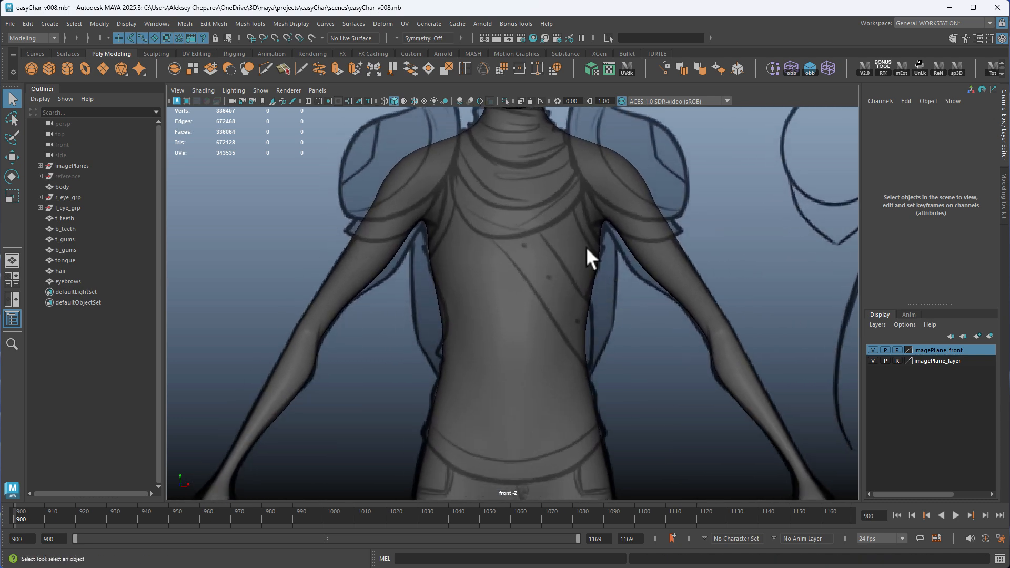
alt+middle_drag(557, 245, 533, 243)
alt+right_drag(473, 250, 507, 265)
alt+middle_drag(543, 282, 516, 264)
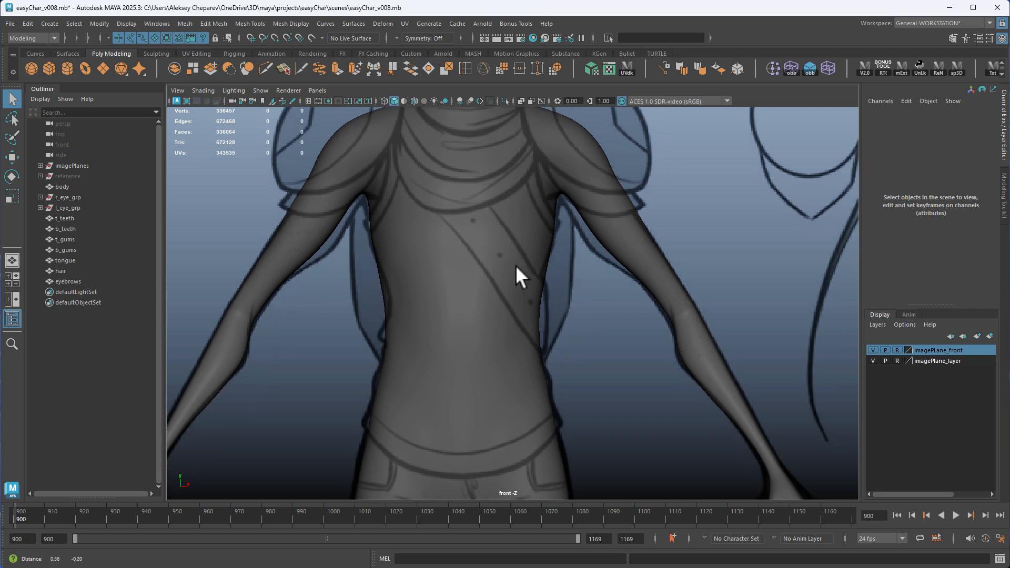
click(461, 235)
mouse_move(457, 242)
alt+middle_down()
mouse_move(523, 241)
mouse_move(474, 231)
alt+middle_up()
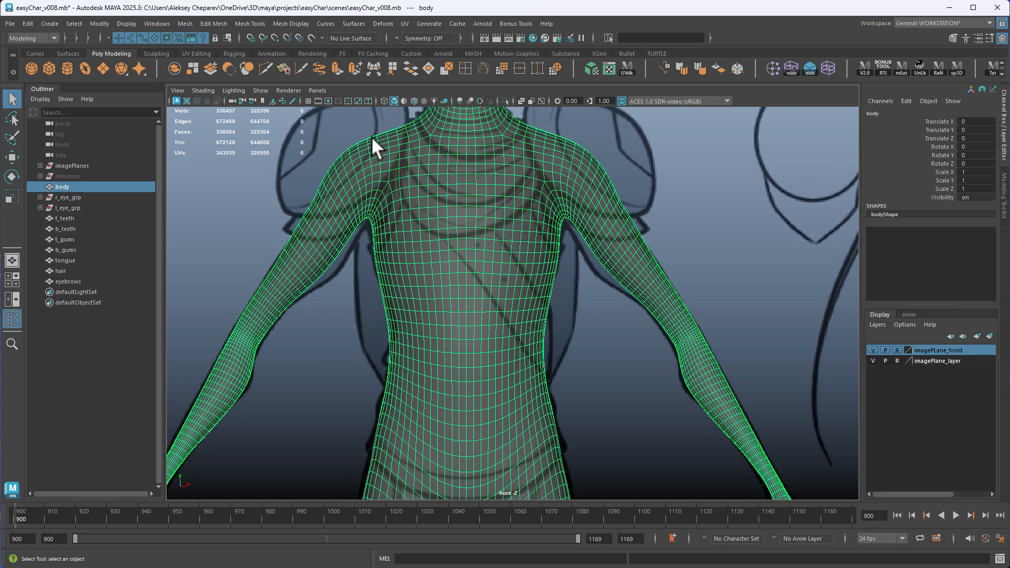
click(311, 36)
alt+middle_drag(449, 232, 459, 215)
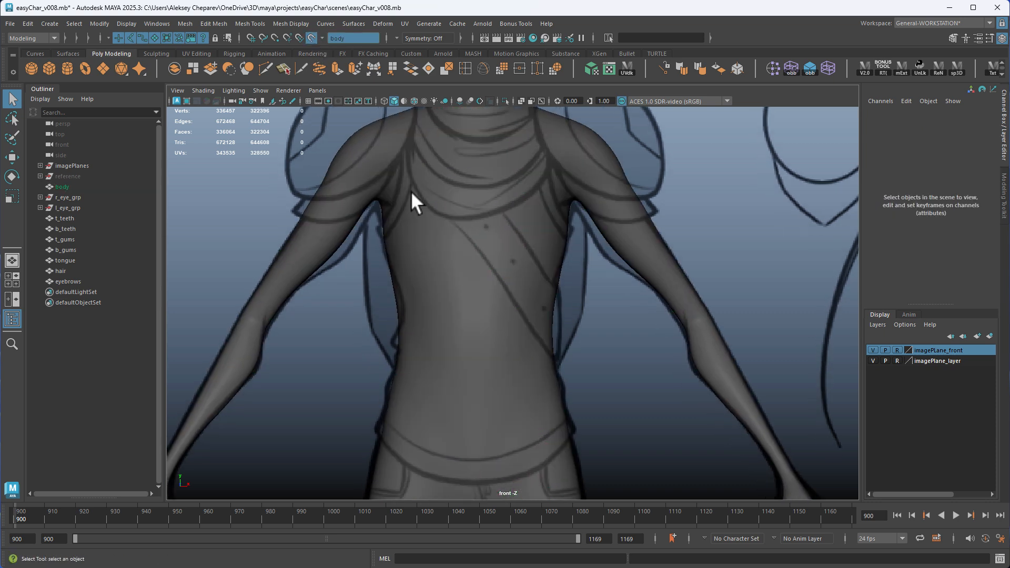
click(1004, 187)
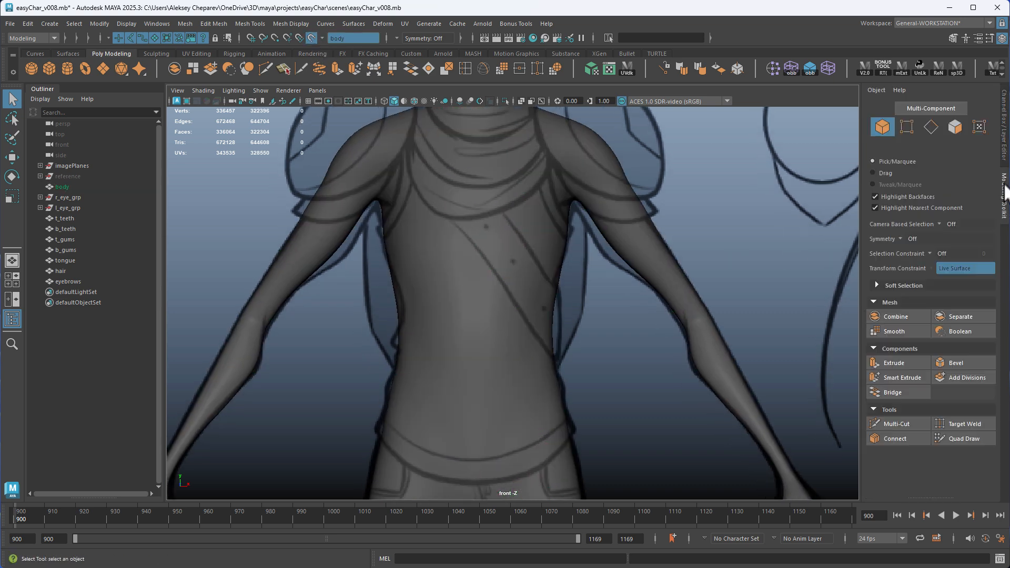
click(953, 439)
click(443, 324)
click(520, 352)
shift+click(477, 296)
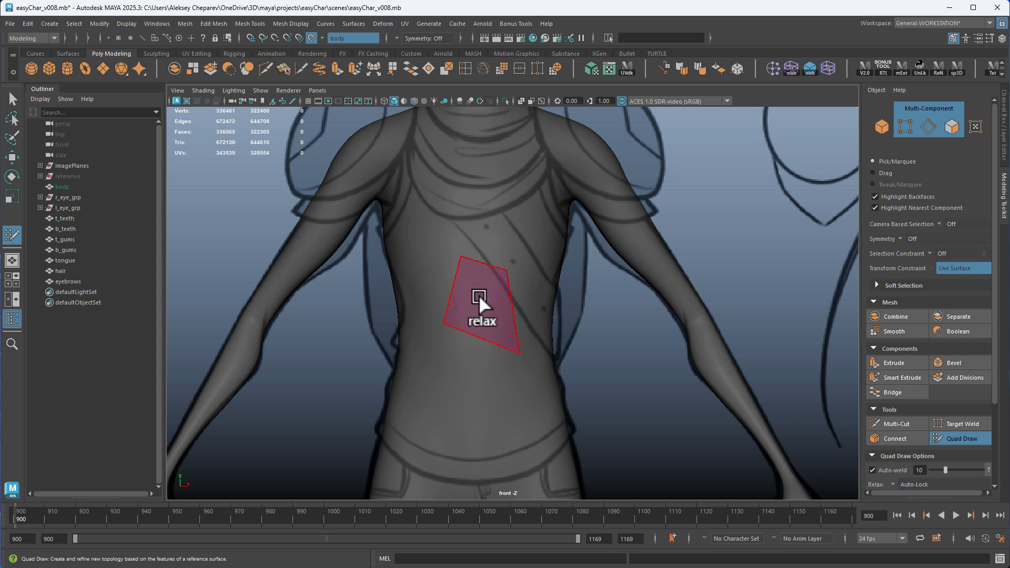
key(ctrl+z)
key(ctrl+z)
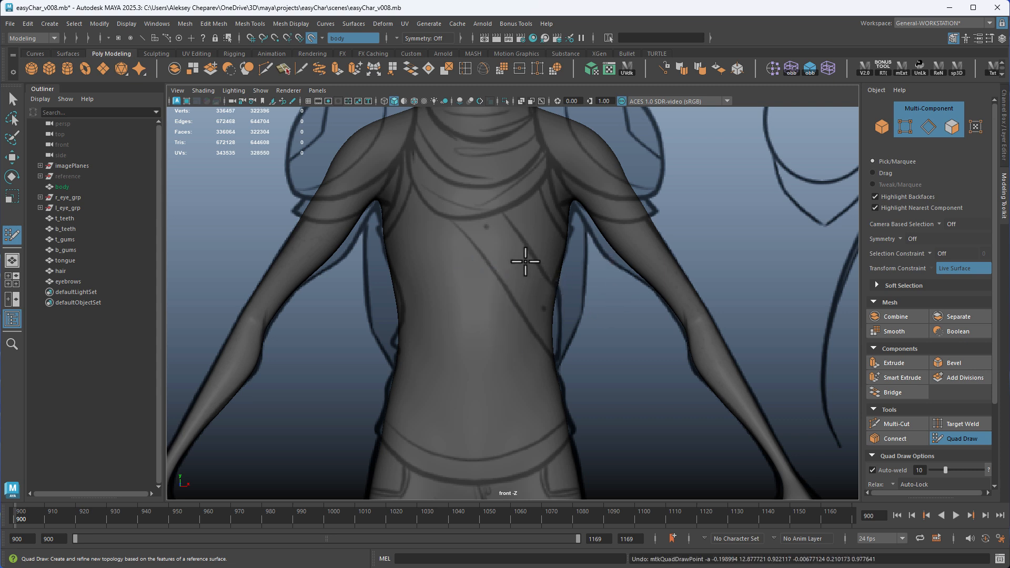
Set the modeling symmetry to World X and undo the pair of test points on the chest
alt+middle_drag(525, 262, 683, 228)
click(907, 237)
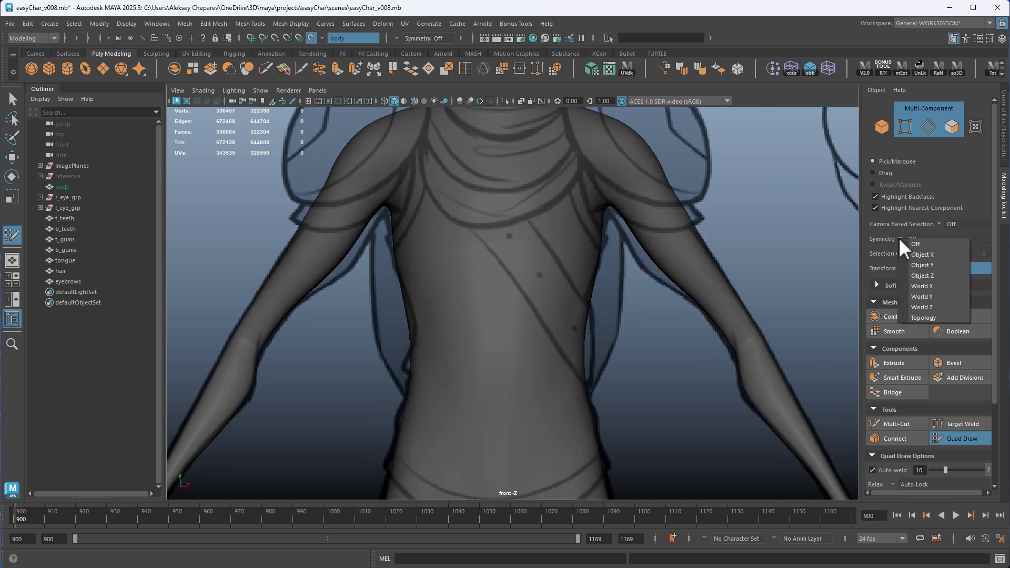
click(934, 285)
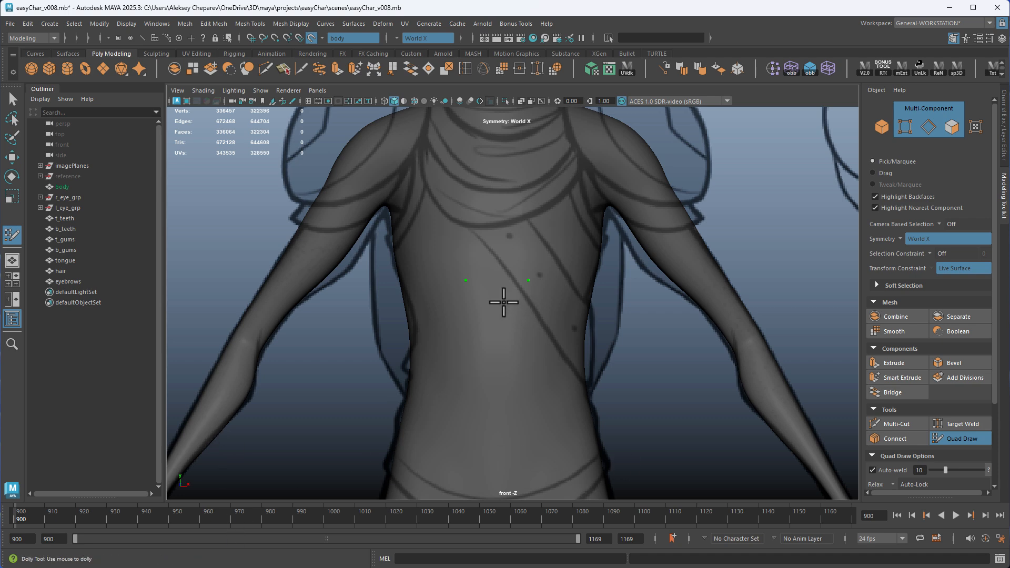
alt+right_drag(503, 302, 559, 307)
alt+middle_drag(559, 309, 559, 403)
alt+middle_drag(476, 259, 483, 258)
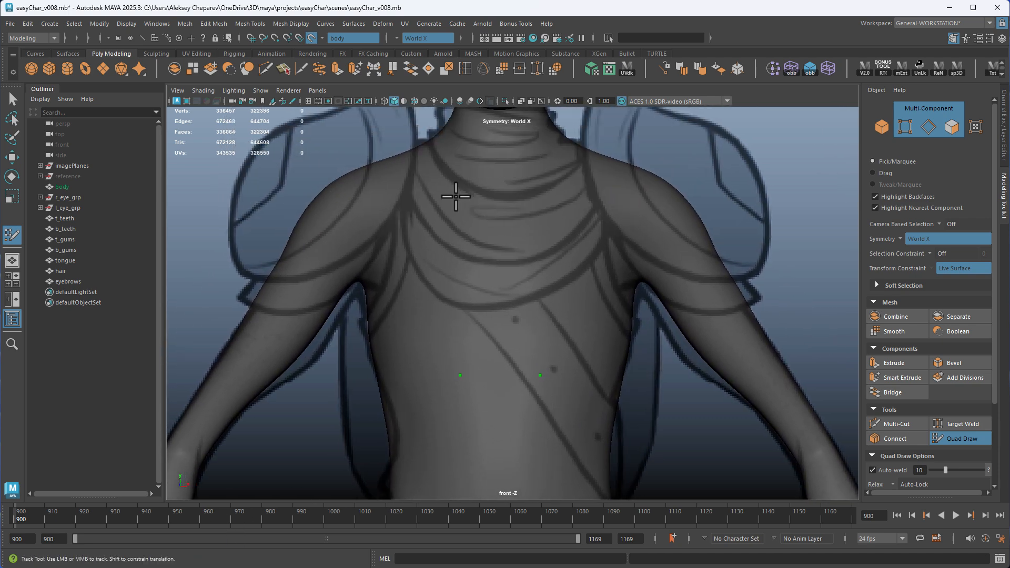
key(ctrl+z)
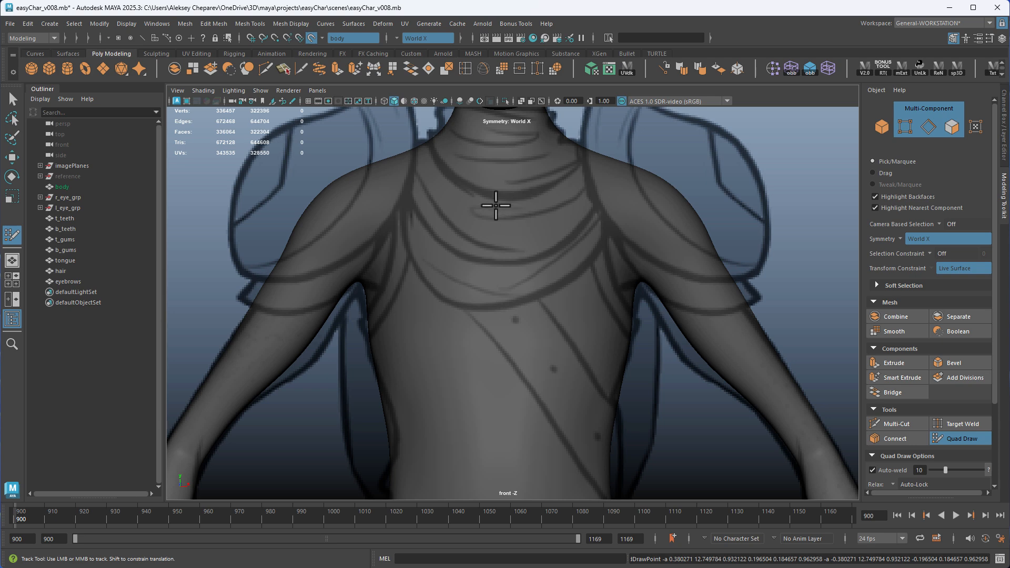
Place mirrored Quad Draw points down the front armhole seams of the reference, from the shoulders to the armpits
click(600, 213)
key(space)
key(space)
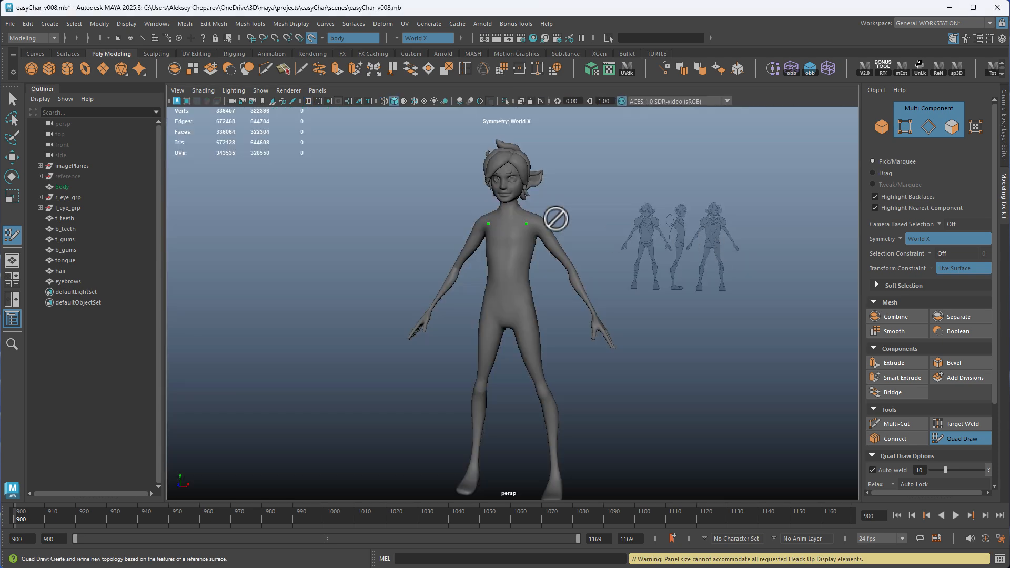
alt+right_drag(556, 219, 727, 348)
alt+middle_drag(614, 243, 617, 270)
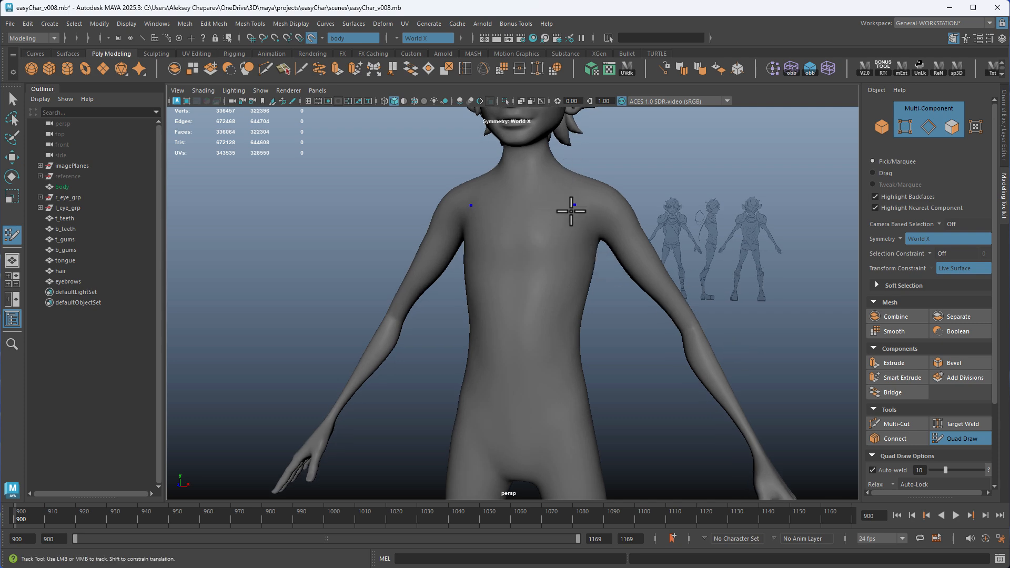
key(space)
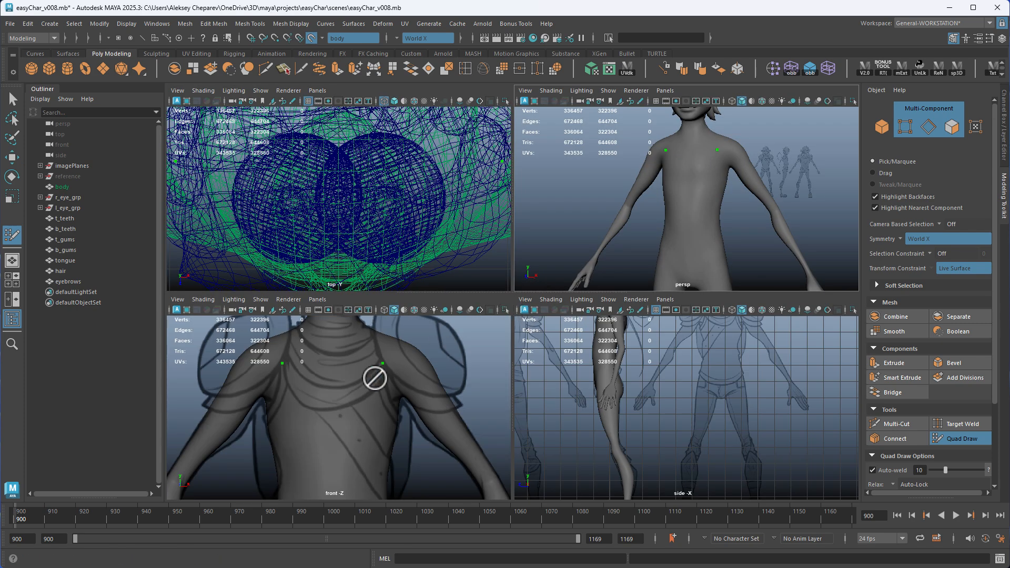
key(space)
alt+middle_drag(538, 395, 523, 192)
alt+middle_drag(571, 232, 480, 476)
alt+right_drag(482, 379, 611, 410)
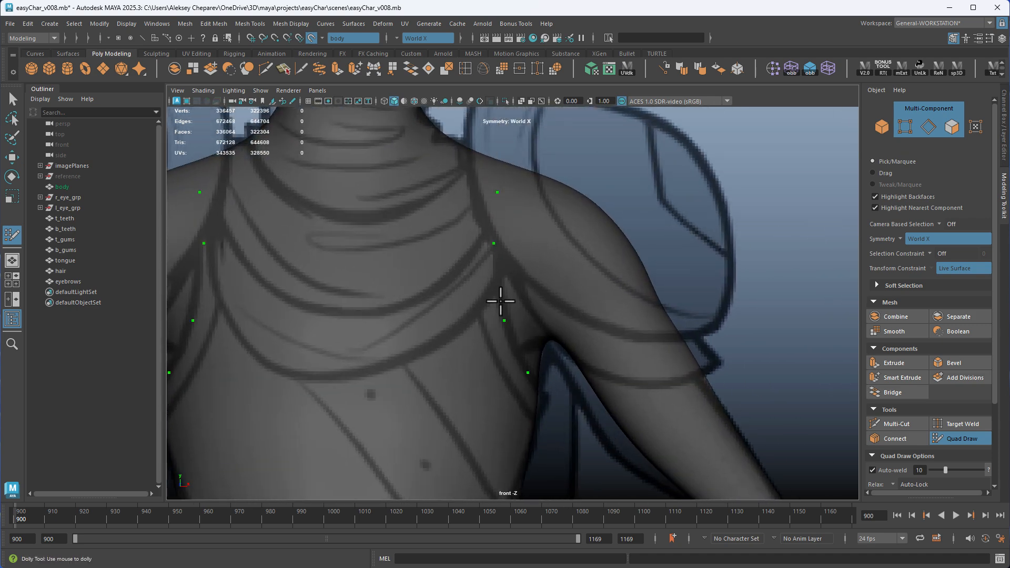
Place mirrored points for the collar opening, from the base of the neck on the shoulders across the upper torso
alt+middle_drag(526, 386, 584, 136)
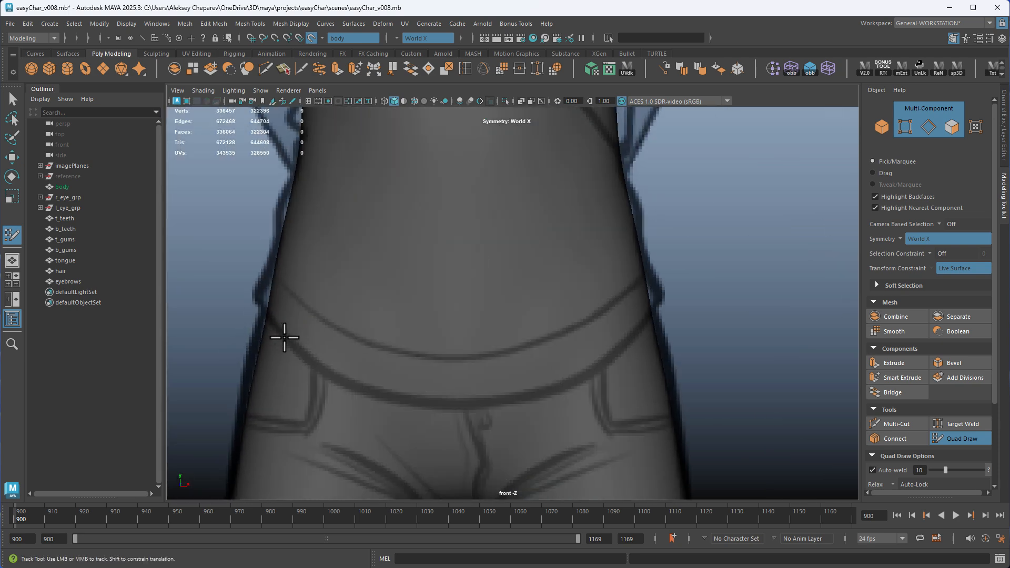
click(399, 401)
mouse_move(484, 152)
alt+middle_down()
mouse_move(482, 456)
mouse_move(469, 357)
alt+middle_up()
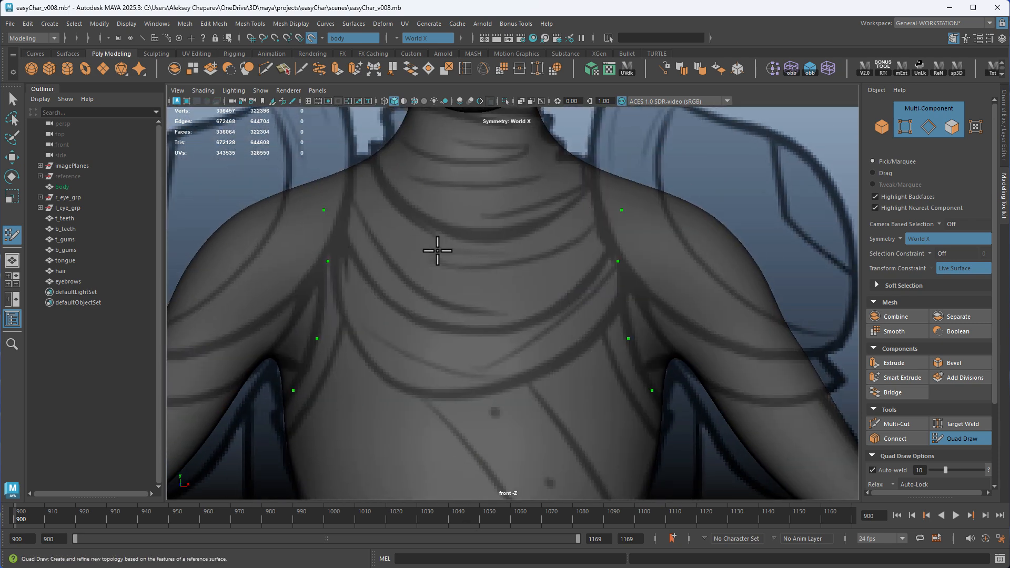
alt+right_drag(533, 269, 586, 282)
mouse_move(586, 282)
alt+middle_down()
mouse_move(279, 240)
mouse_move(620, 235)
alt+middle_up()
alt+right_drag(620, 234, 743, 391)
alt+middle_drag(445, 155, 437, 226)
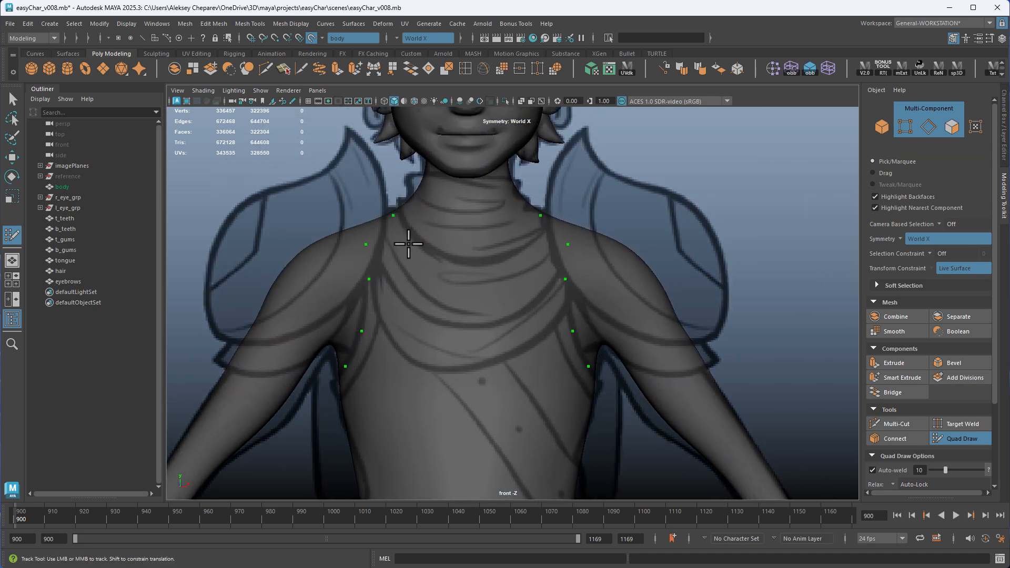
drag(394, 215, 398, 228)
key(space)
key(space)
alt+drag(683, 248, 590, 287)
alt+right_drag(591, 287, 661, 268)
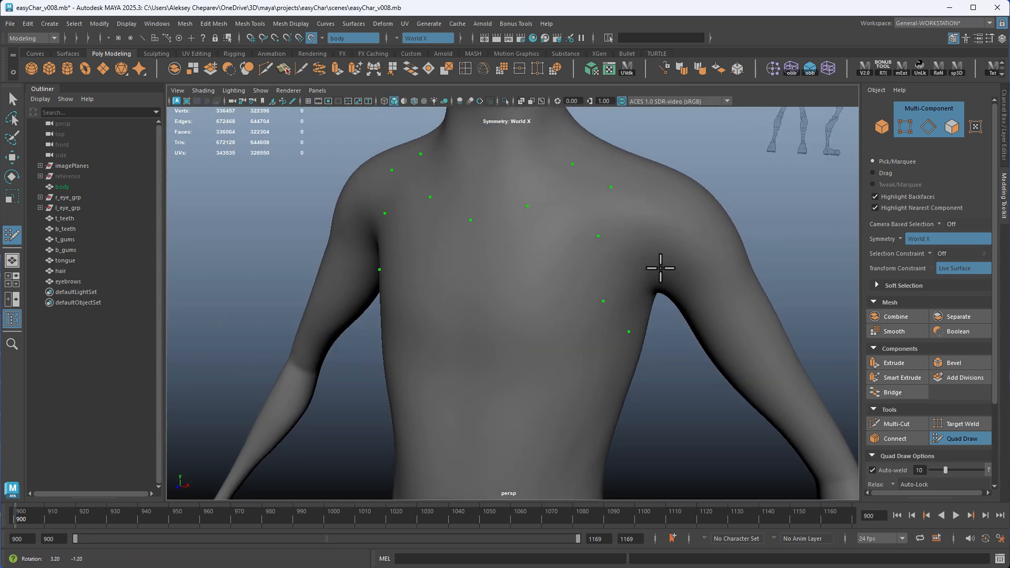
Add a second row of points beside the armhole points and fill between them to form a mirrored quad strip
alt+middle_drag(661, 267, 644, 266)
alt+middle_drag(617, 194, 573, 184)
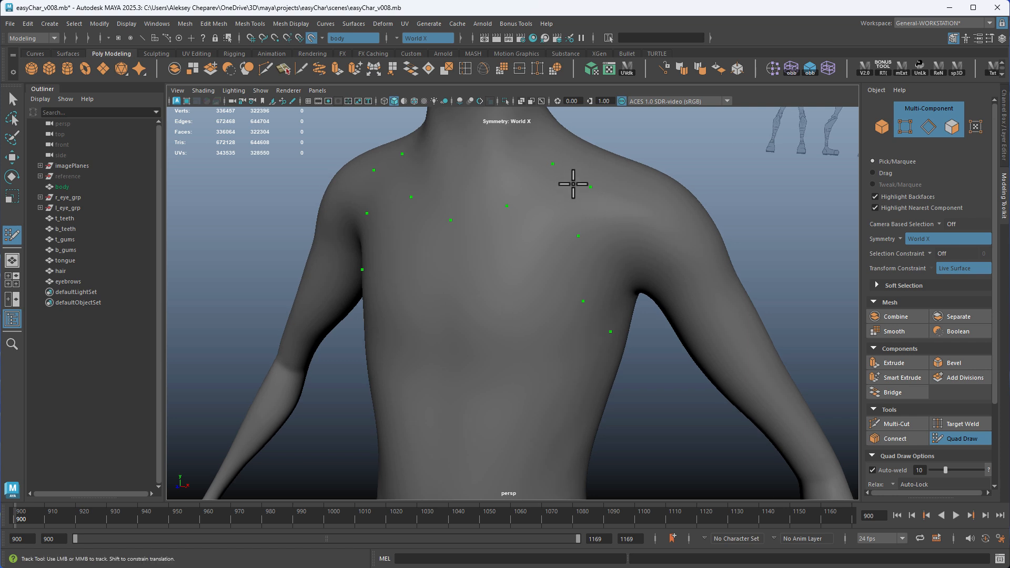
shift+click(572, 212)
shift+click(563, 270)
alt+drag(605, 336, 424, 235)
shift+click(567, 287)
alt+drag(469, 293, 513, 367)
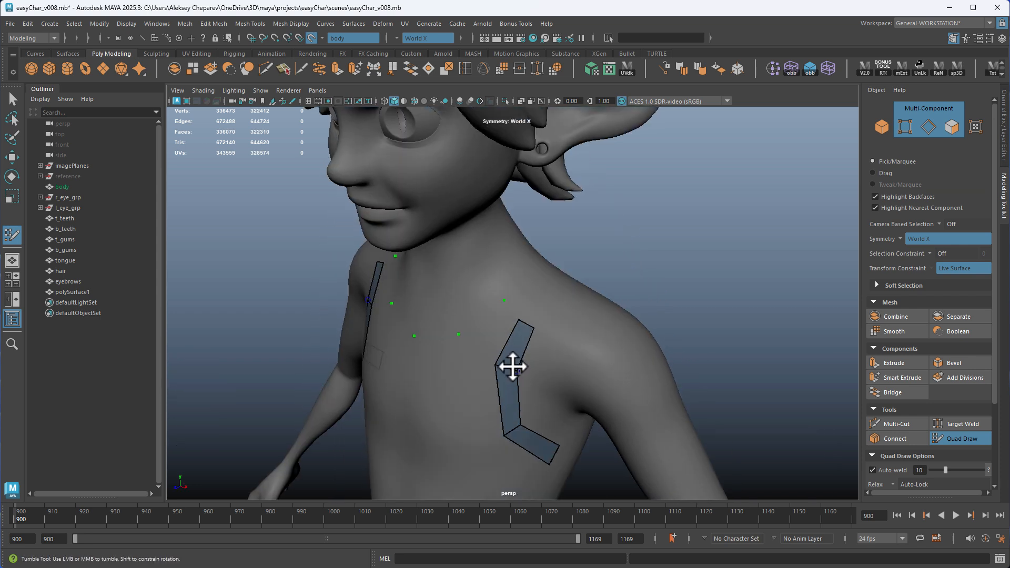
Extend the mirrored armhole strips with one more quad up onto the top of the shoulders
alt+drag(564, 326, 546, 302)
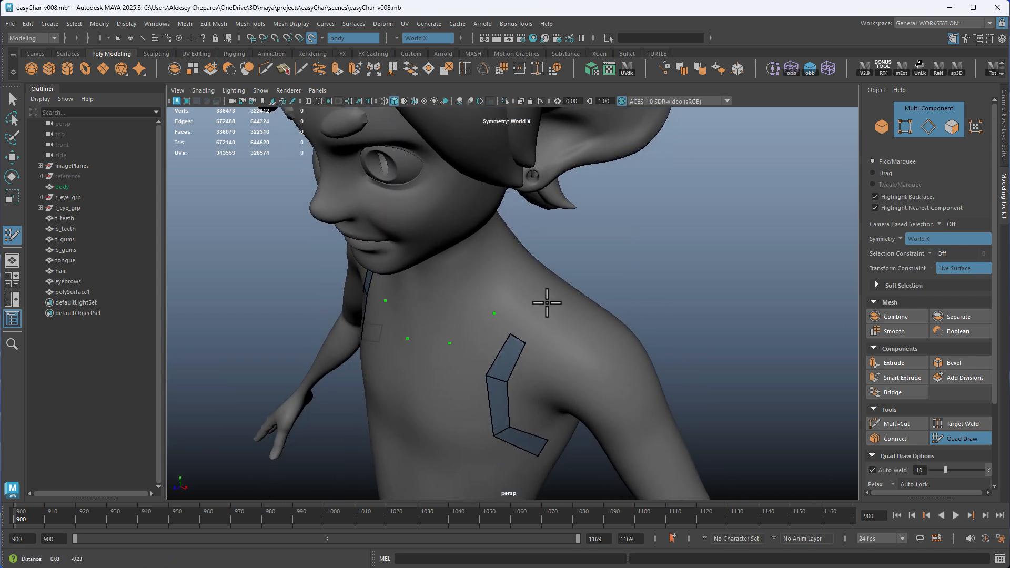
alt+middle_drag(545, 302, 543, 292)
click(543, 293)
shift+click(542, 319)
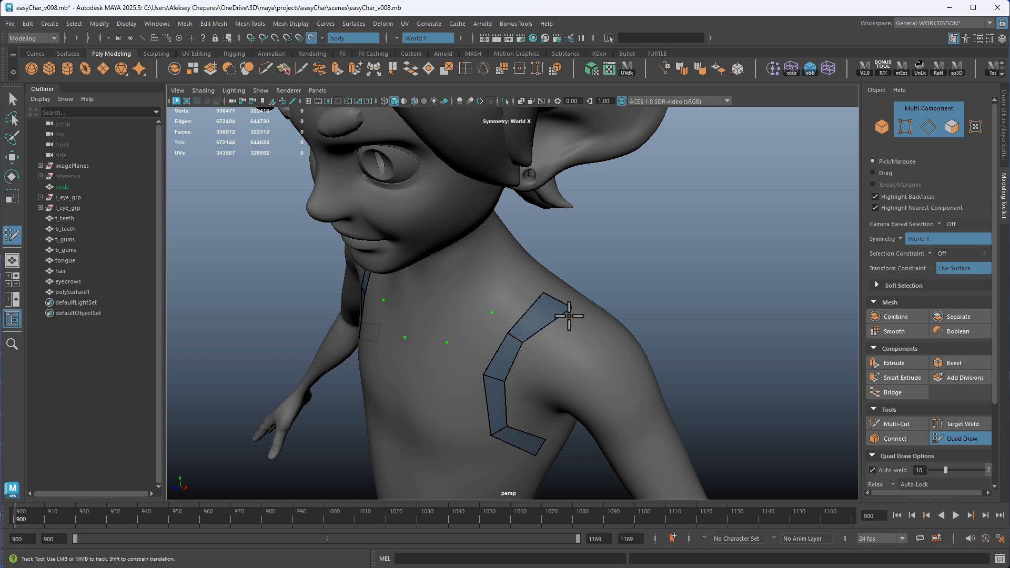
Continue the mirrored armhole strips over the shoulders with a quad onto the upper back and adjust its lower corners
alt+drag(546, 293, 404, 256)
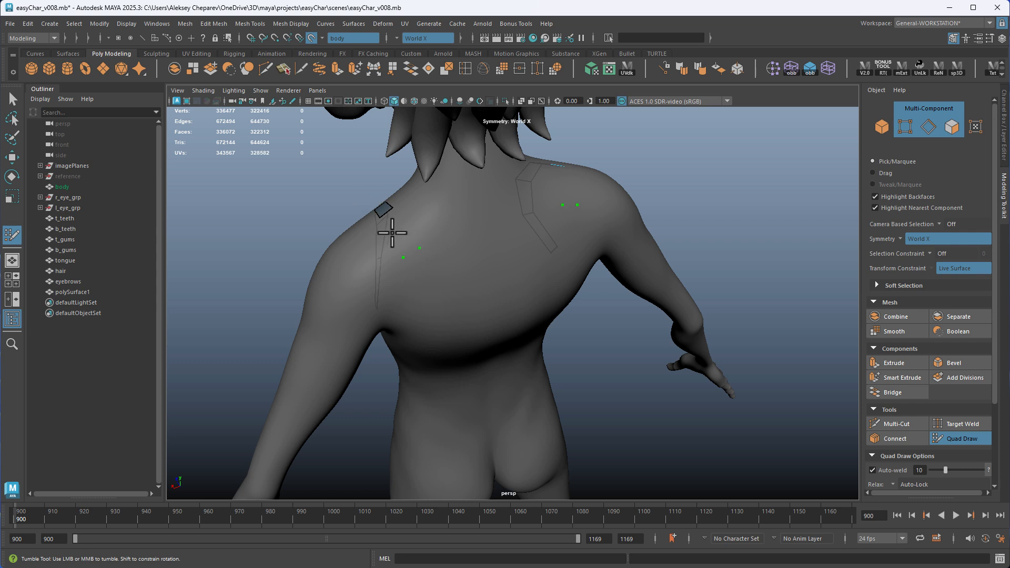
alt+middle_drag(423, 230, 471, 239)
scroll(463, 234, up, 4)
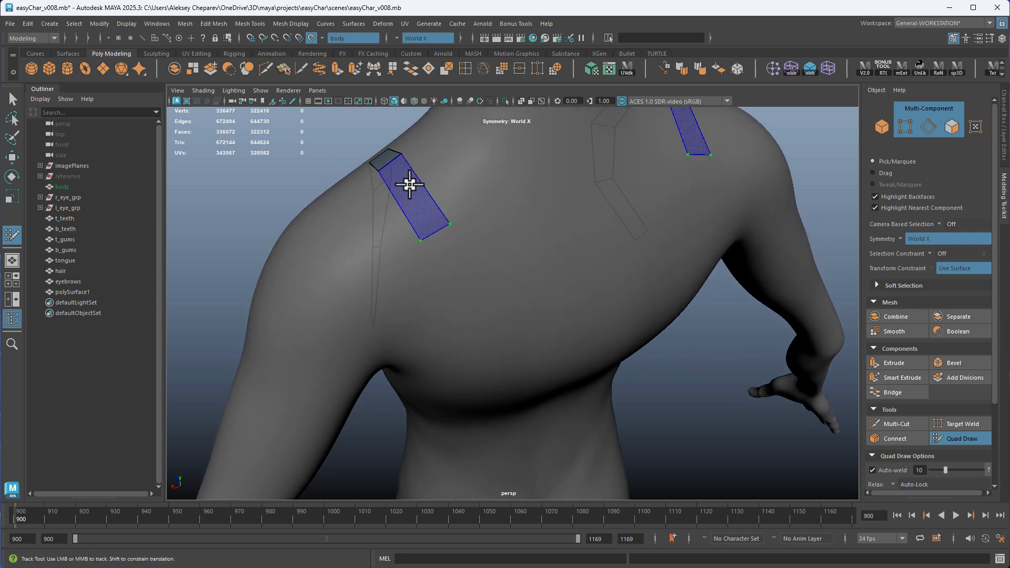
shift+click(410, 184)
alt+drag(486, 295, 435, 258)
click(431, 262)
click(457, 263)
shift+click(448, 228)
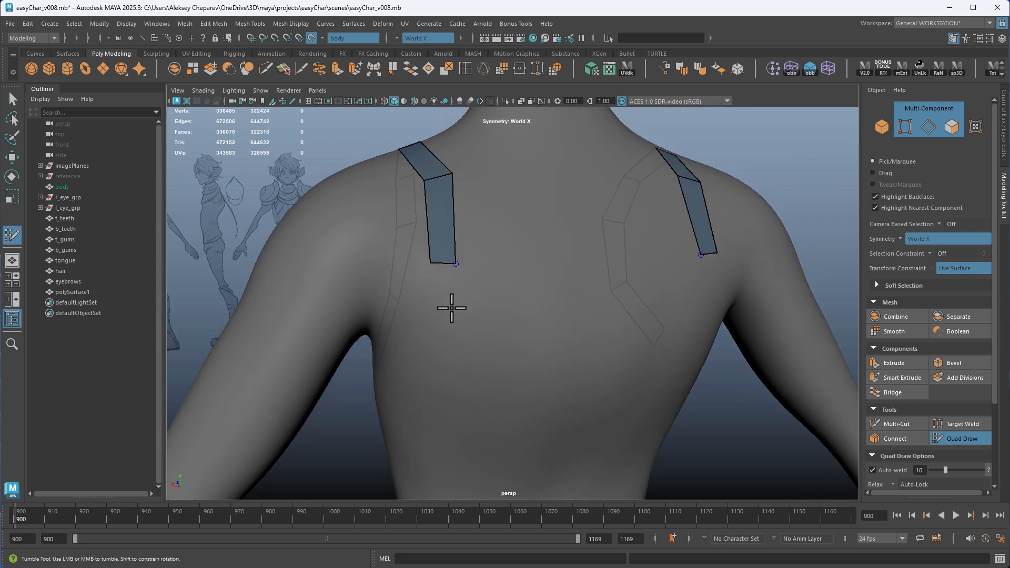
Place mirrored points across the front of the hips for the shirt hem and start a second row for its band
alt+drag(452, 308, 521, 262)
shift+click(481, 282)
click(603, 359)
click(562, 354)
click(517, 340)
click(482, 311)
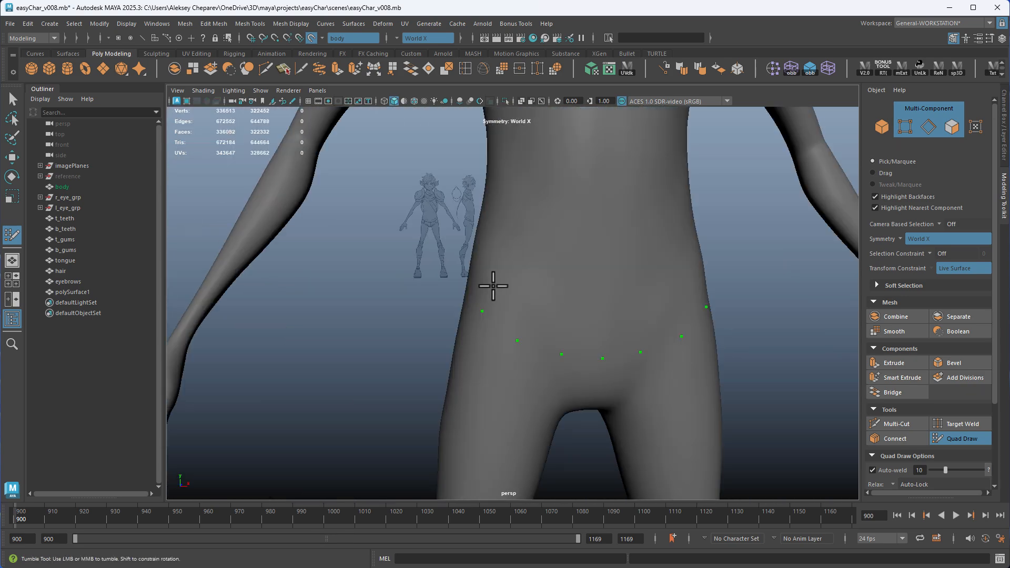
click(493, 286)
shift+click(505, 311)
Move the front armhole strip's vertices in the front view to follow the seam in the reference drawing
alt+drag(667, 389, 523, 333)
alt+right_drag(599, 364, 402, 355)
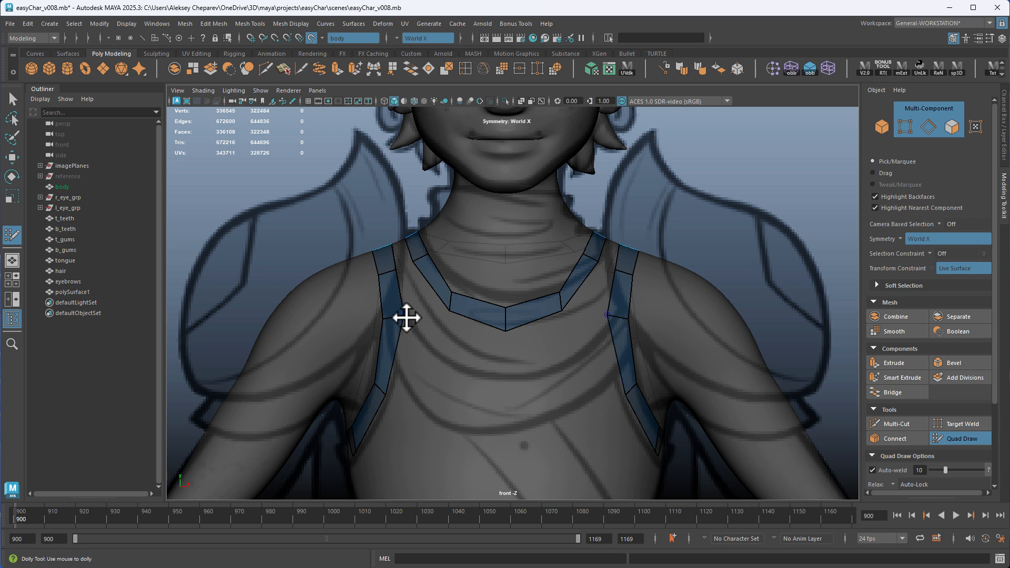
mouse_move(406, 317)
mouse_down()
mouse_move(385, 325)
mouse_move(404, 331)
mouse_up()
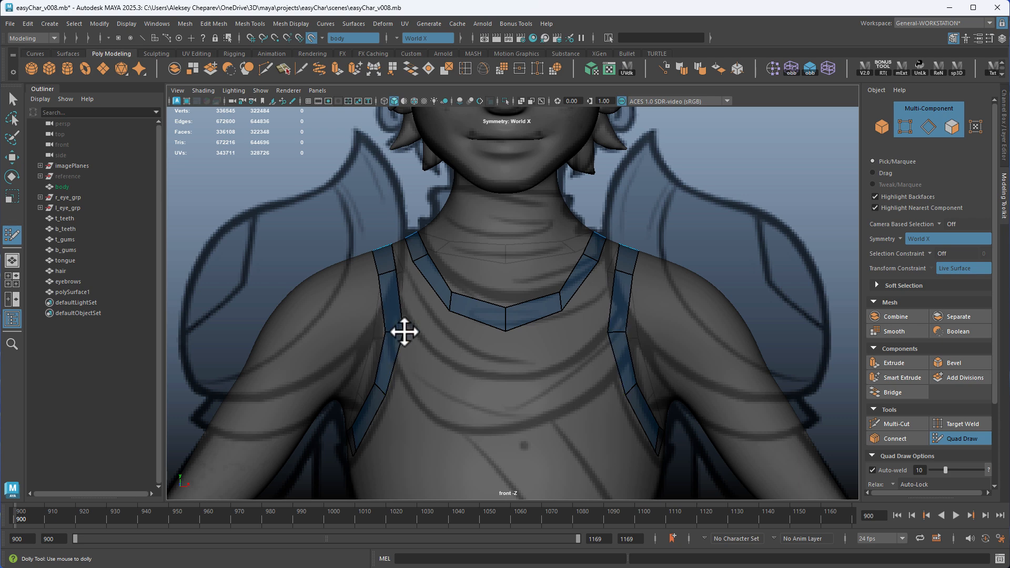
drag(385, 273, 388, 276)
alt+middle_drag(463, 400, 453, 158)
alt+right_drag(594, 400, 526, 375)
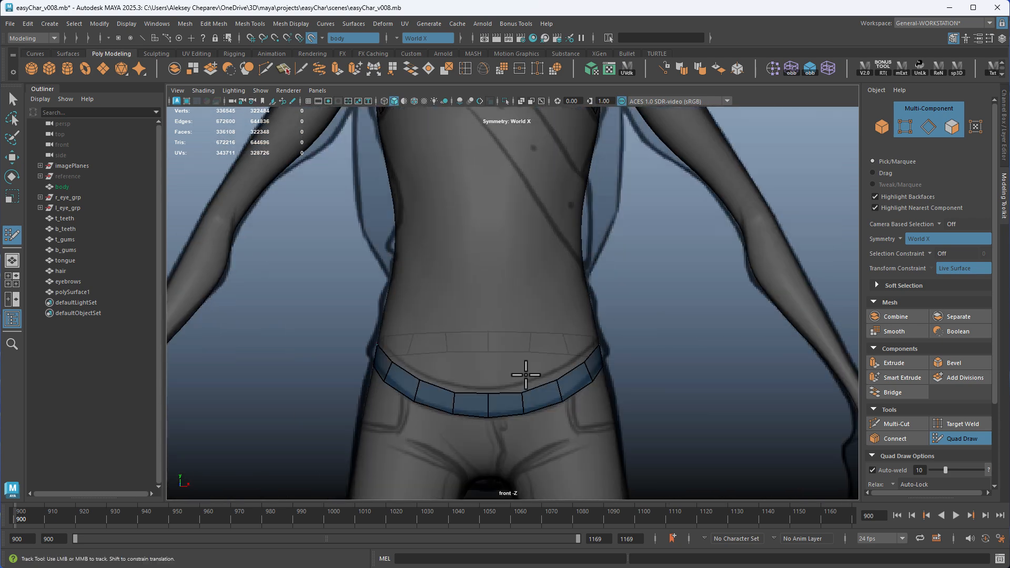
key(space)
key(space)
alt+drag(533, 317, 551, 313)
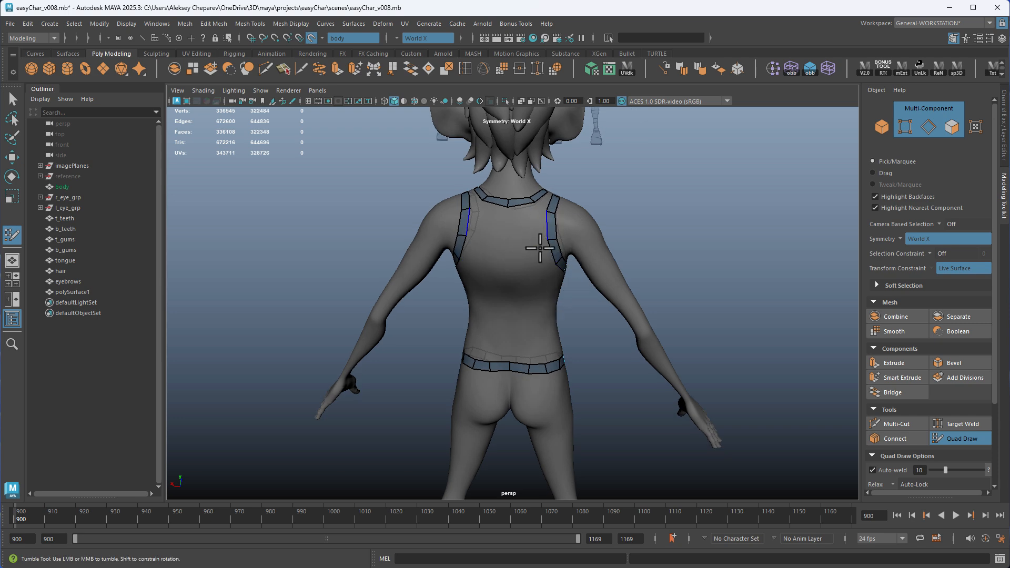
Fill the gaps between the neckline and armhole strips with mirrored quads over the shoulders, from the back to the front
alt+middle_drag(566, 260, 579, 329)
alt+drag(579, 327, 476, 311)
alt+right_drag(481, 295, 536, 286)
alt+drag(536, 286, 513, 291)
alt+middle_drag(571, 293, 580, 307)
mouse_move(520, 303)
alt+mouse_down()
mouse_move(555, 301)
mouse_move(488, 274)
mouse_move(546, 318)
mouse_move(719, 305)
mouse_move(543, 284)
mouse_move(531, 292)
alt+mouse_up()
alt+middle_drag(557, 293, 633, 301)
shift+click(517, 235)
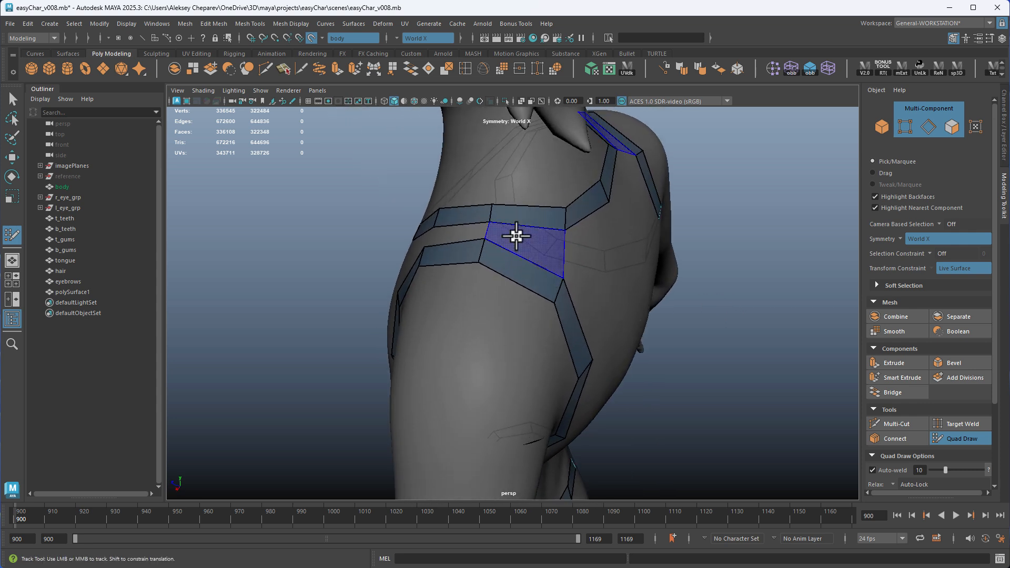
shift+click(452, 234)
alt+drag(537, 272, 548, 248)
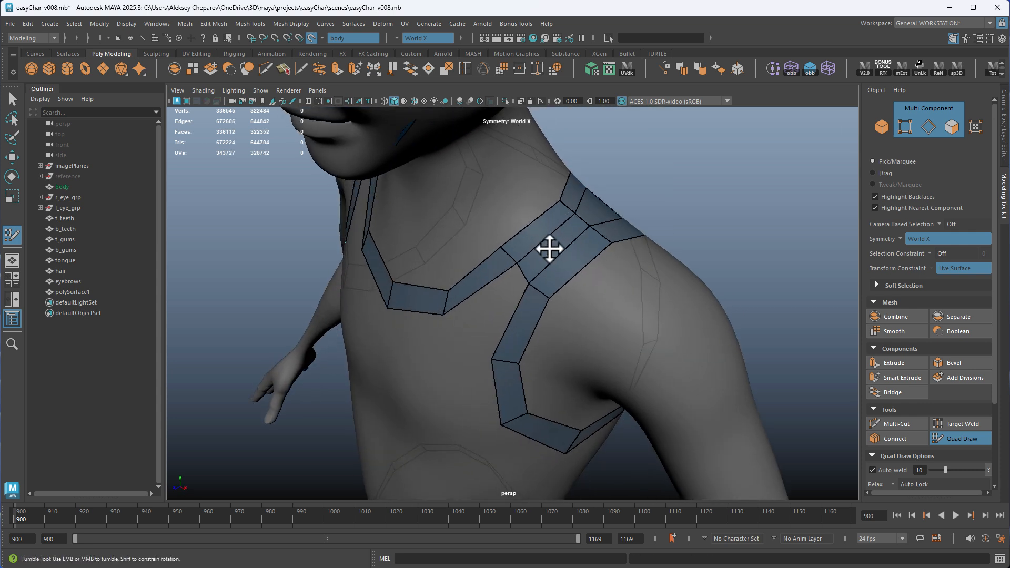
alt+drag(530, 304, 543, 260)
shift+click(545, 260)
Place mirrored chest points below the front neckline and fill the row between the armhole strips with quads
alt+right_drag(587, 302, 448, 231)
alt+drag(447, 232, 485, 225)
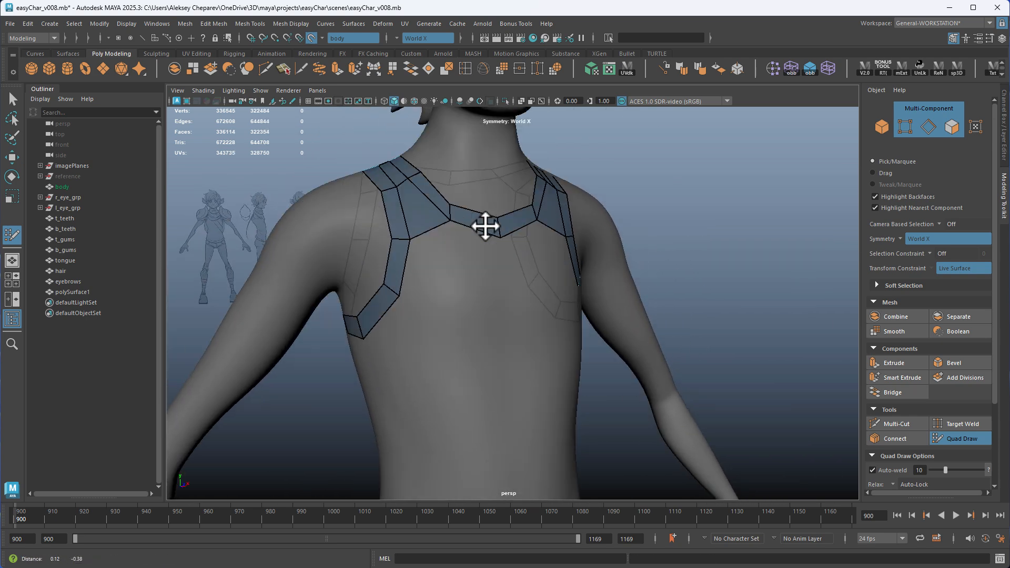
alt+middle_drag(571, 266, 553, 248)
alt+drag(553, 248, 407, 258)
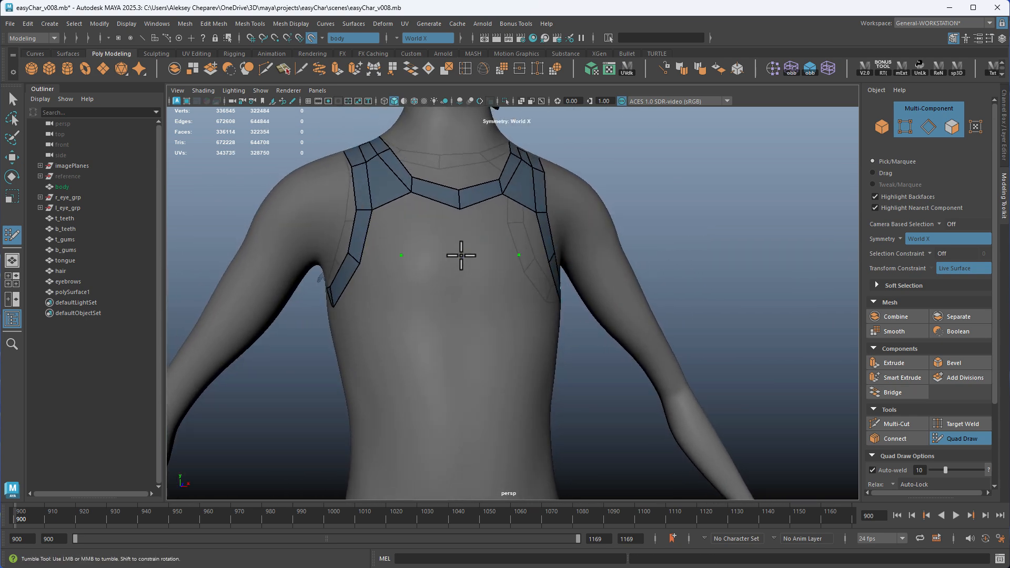
shift+click(423, 234)
shift+click(471, 255)
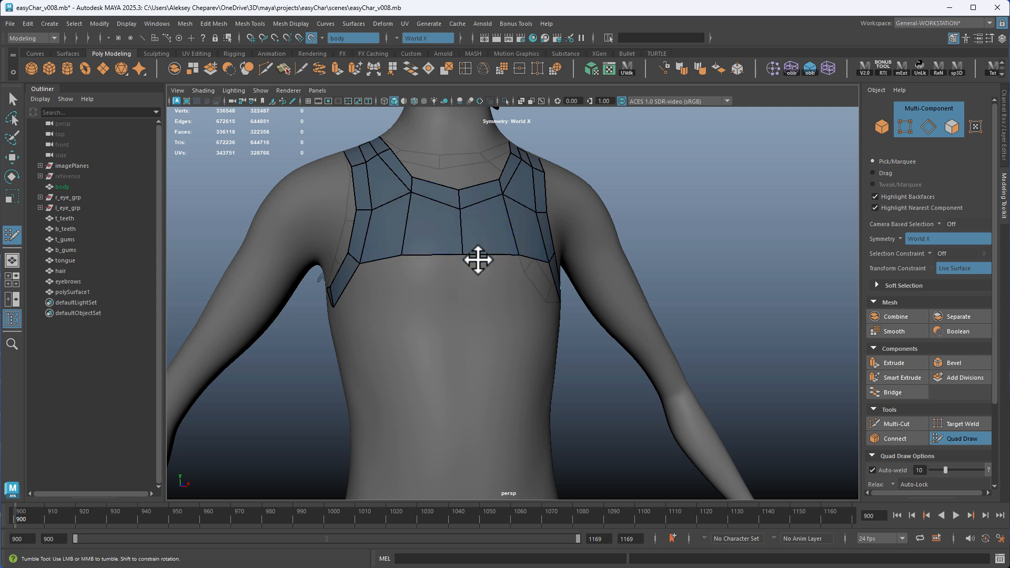
alt+drag(510, 321, 549, 328)
alt+drag(424, 295, 351, 319)
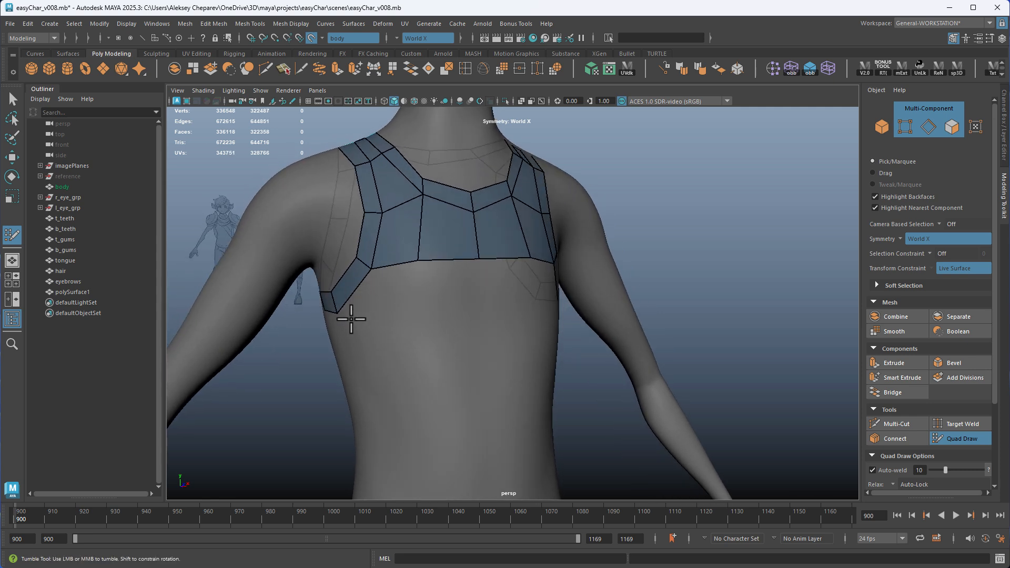
shift+click(397, 308)
key(ctrl+z)
click(395, 312)
shift+click(392, 308)
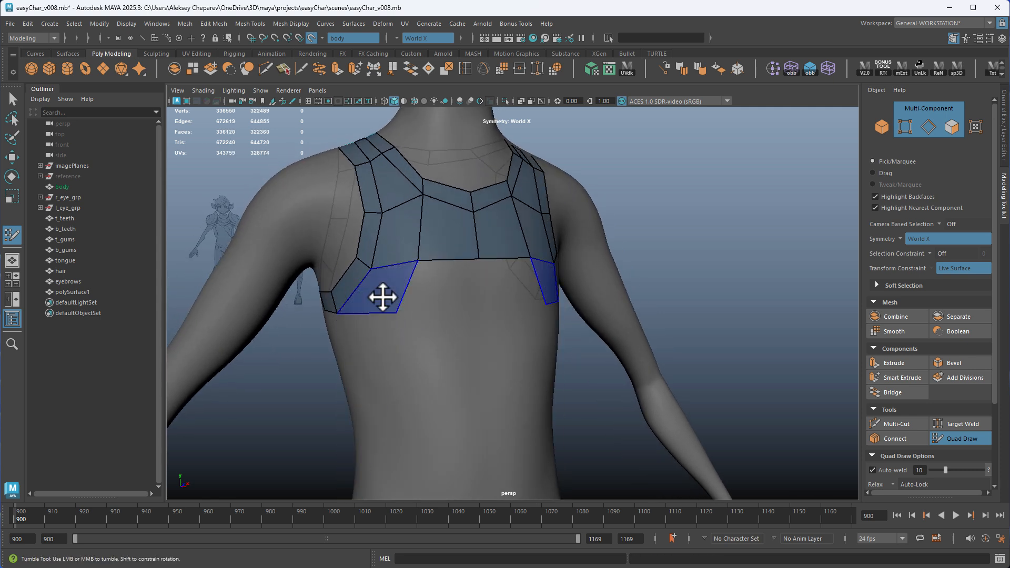
key(ctrl+z)
Place mirrored points across the front and sides of the ribcage for a second chest row below the armholes
alt+drag(371, 321, 489, 305)
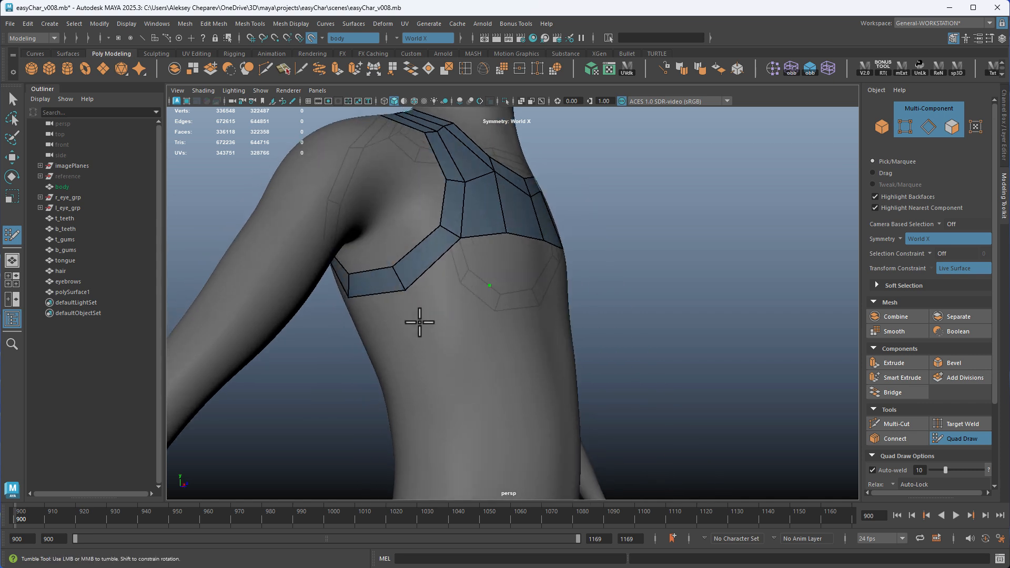
alt+drag(419, 322, 447, 346)
mouse_move(418, 313)
alt+mouse_down()
mouse_move(429, 338)
mouse_move(407, 309)
alt+mouse_up()
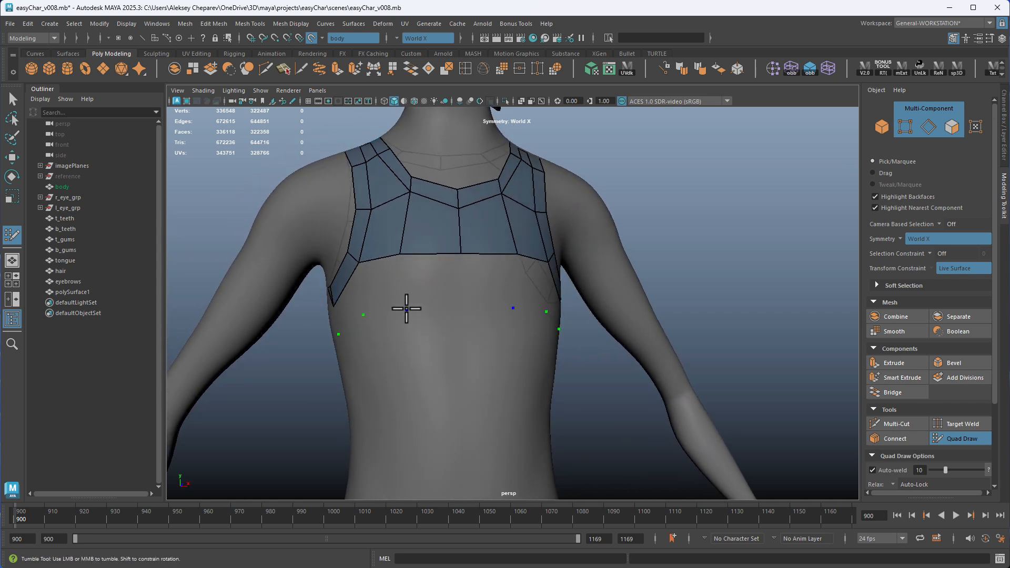
alt+drag(413, 347, 489, 328)
Fill the second chest row with mirrored quads from the centre out to the sides under the armholes
shift+click(500, 276)
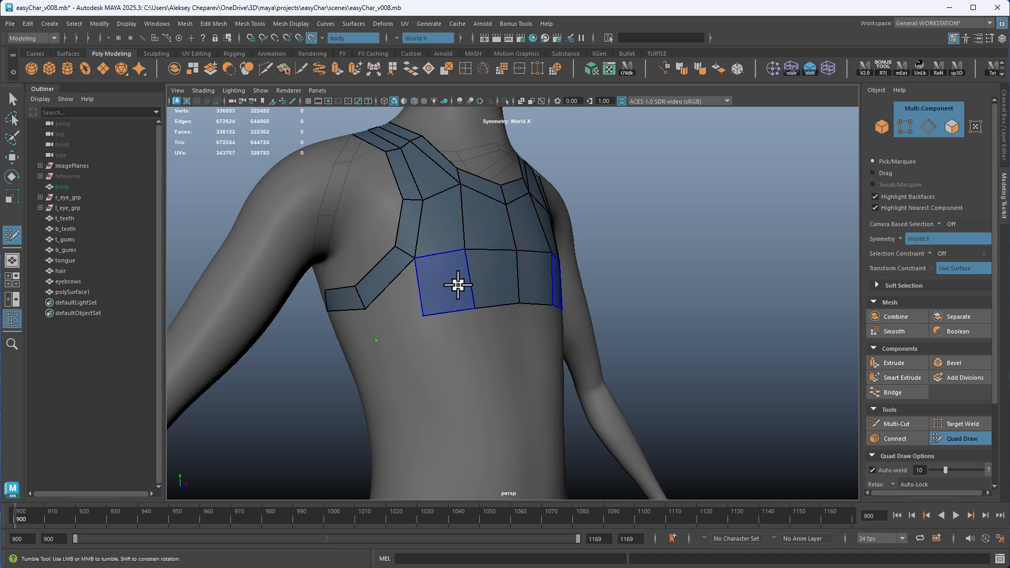
shift+click(458, 285)
shift+click(402, 308)
alt+drag(407, 334, 496, 336)
alt+drag(566, 322, 586, 295)
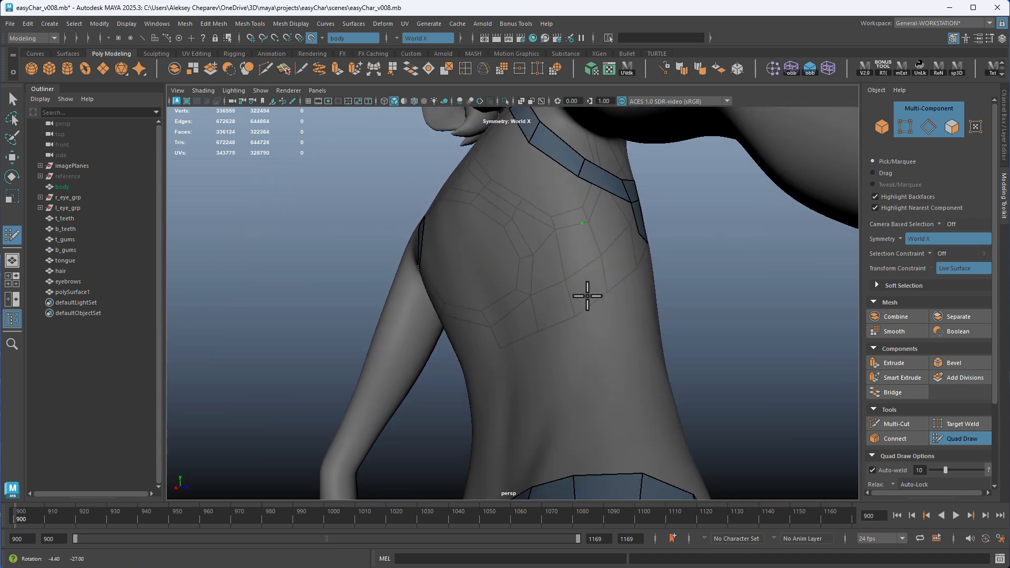
shift+click(608, 216)
mouse_move(595, 237)
alt+mouse_down()
mouse_move(573, 258)
mouse_move(631, 297)
mouse_move(596, 276)
alt+mouse_up()
Place points on the upper back and fill the row below the back neckline between the armhole strips with quads
alt+middle_drag(596, 274, 522, 246)
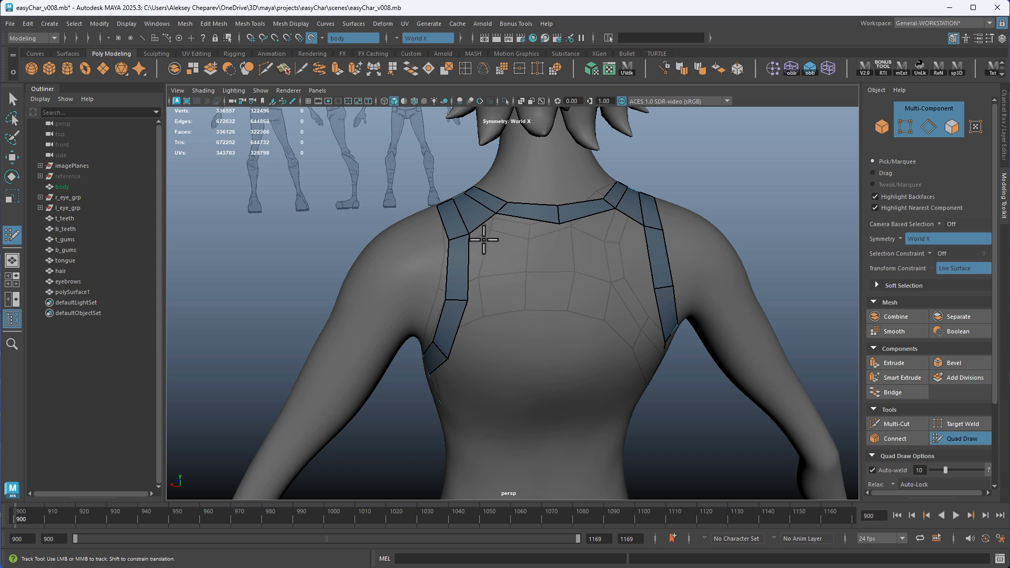
alt+drag(477, 235, 542, 290)
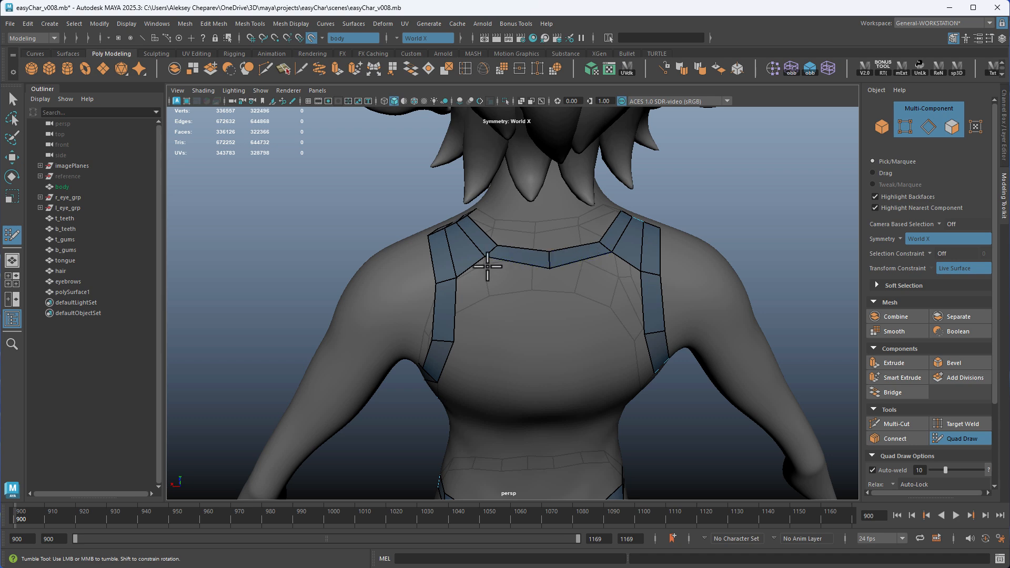
alt+drag(485, 255, 468, 280)
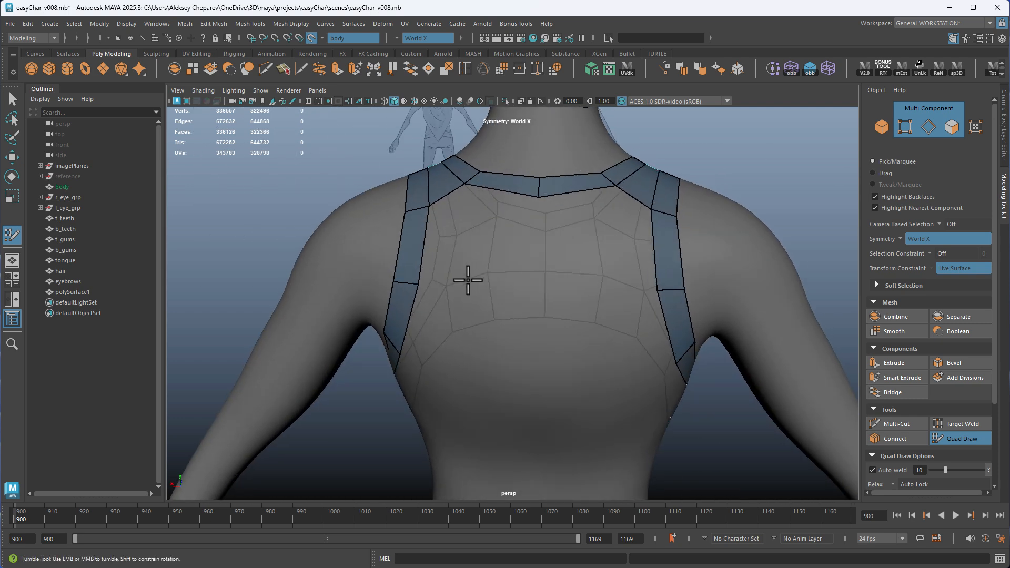
shift+click(468, 255)
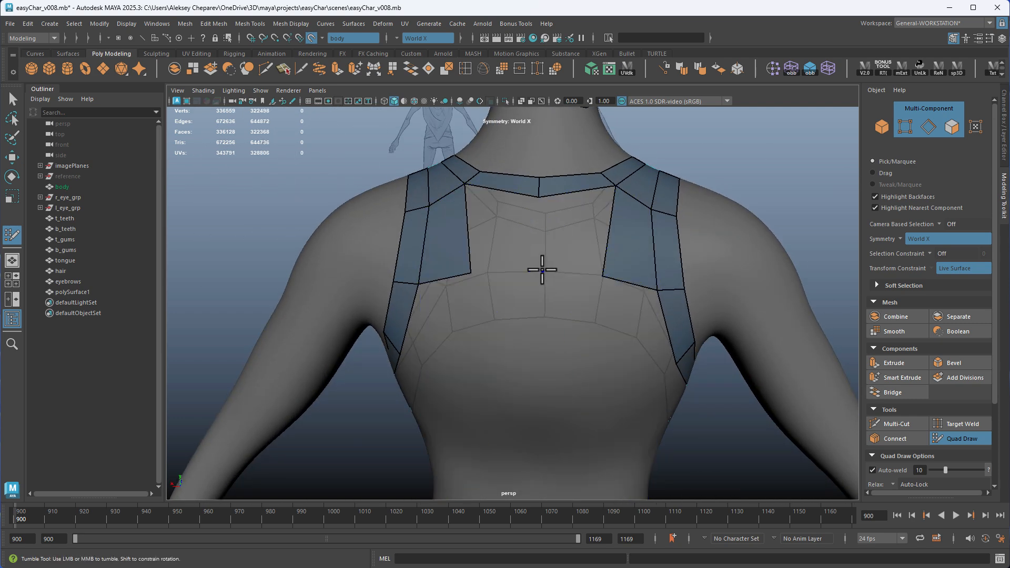
shift+click(514, 247)
alt+drag(525, 277, 570, 201)
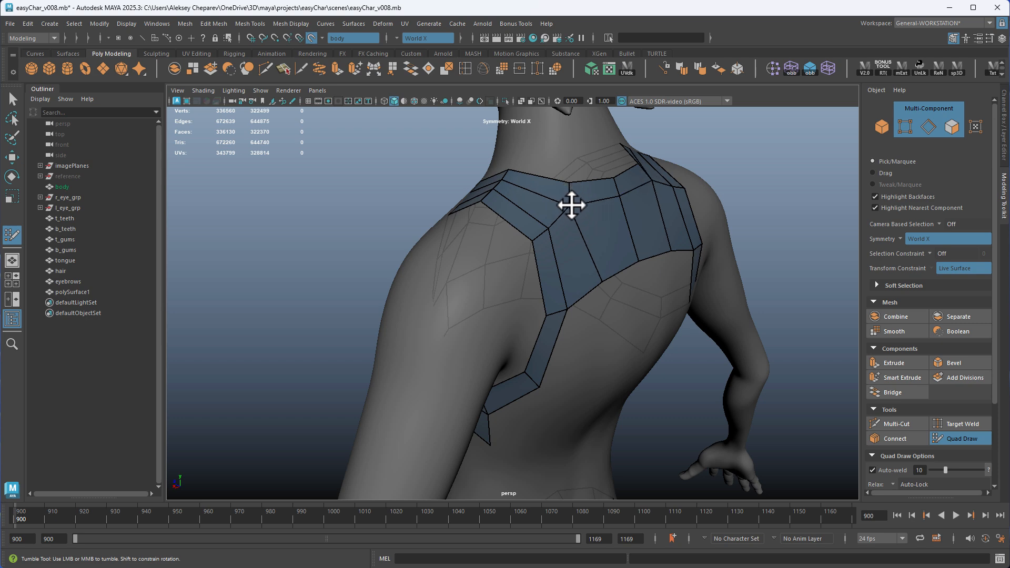
Adjust the upper back's vertices along the neckline band and the row's lower edge to even out the quads
mouse_move(546, 309)
alt+mouse_down()
mouse_move(598, 308)
mouse_move(491, 287)
mouse_move(581, 297)
mouse_move(564, 275)
mouse_move(526, 279)
alt+mouse_up()
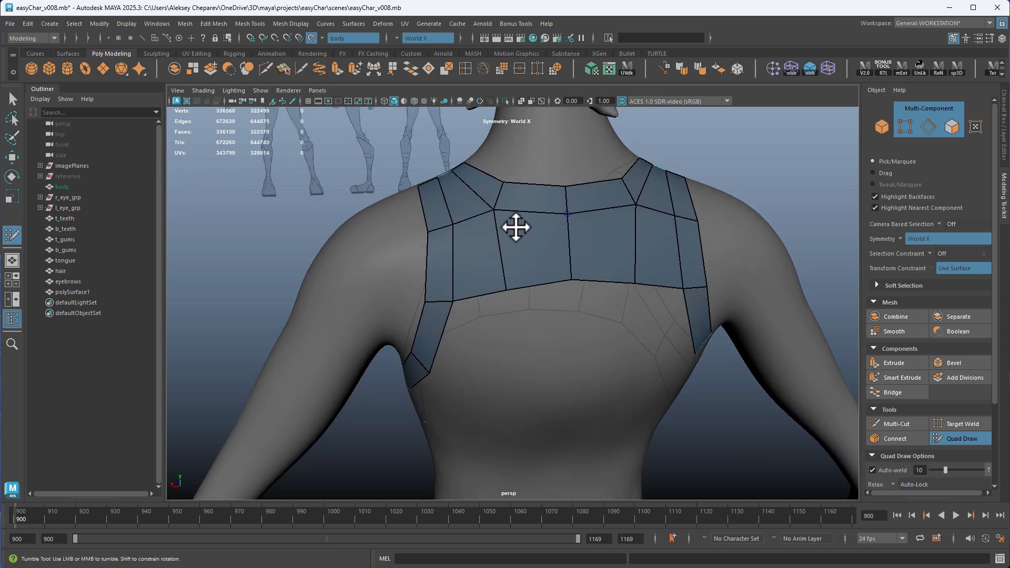
mouse_move(516, 225)
alt+mouse_down()
mouse_move(562, 232)
mouse_move(484, 199)
alt+mouse_up()
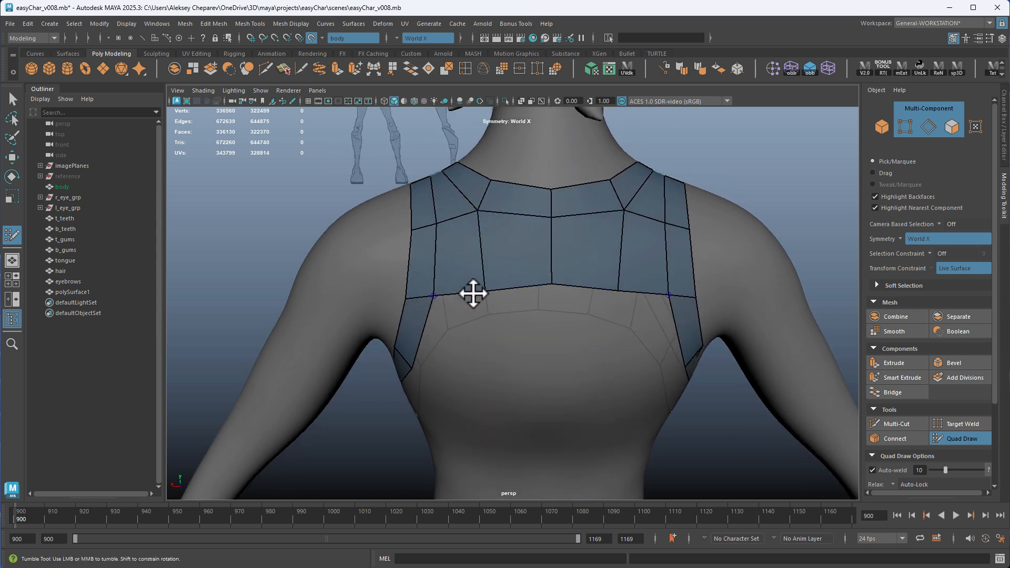
drag(554, 282, 553, 285)
drag(488, 289, 492, 289)
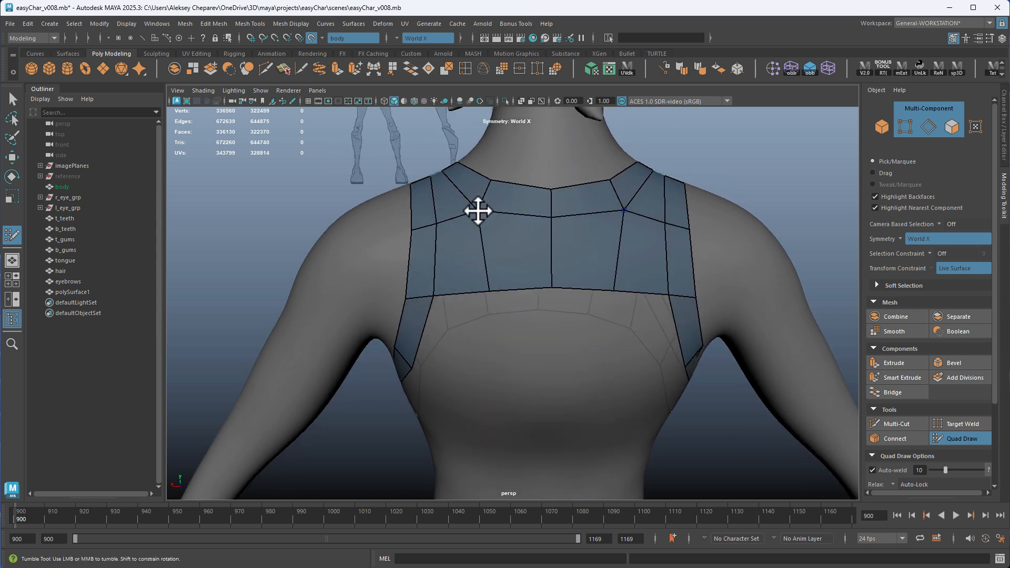
drag(478, 211, 481, 212)
Place mirrored points in the middle of the back and fill a second row of quads out to the armhole strips
alt+drag(580, 319, 587, 307)
alt+right_drag(587, 306, 521, 298)
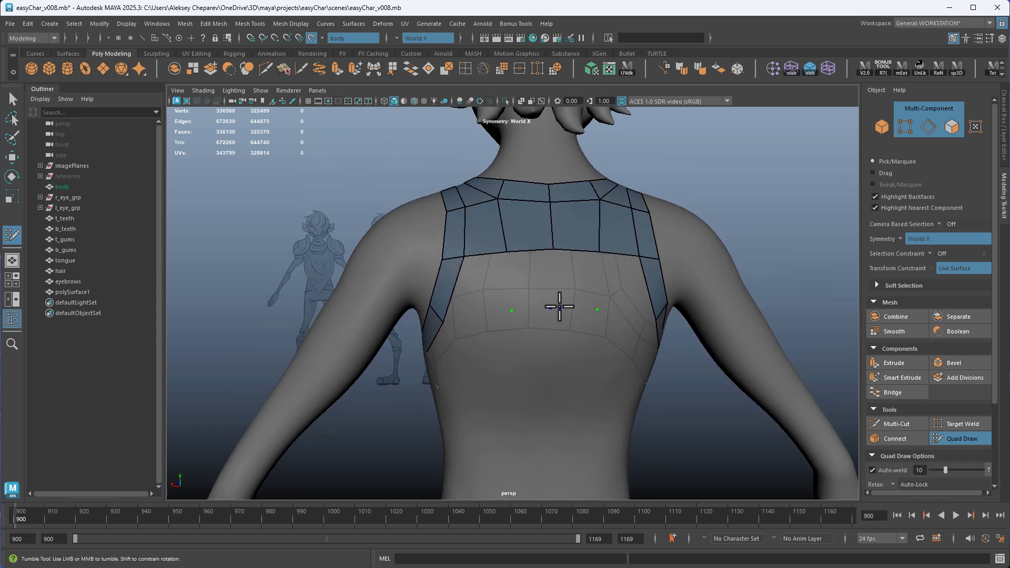
shift+click(525, 291)
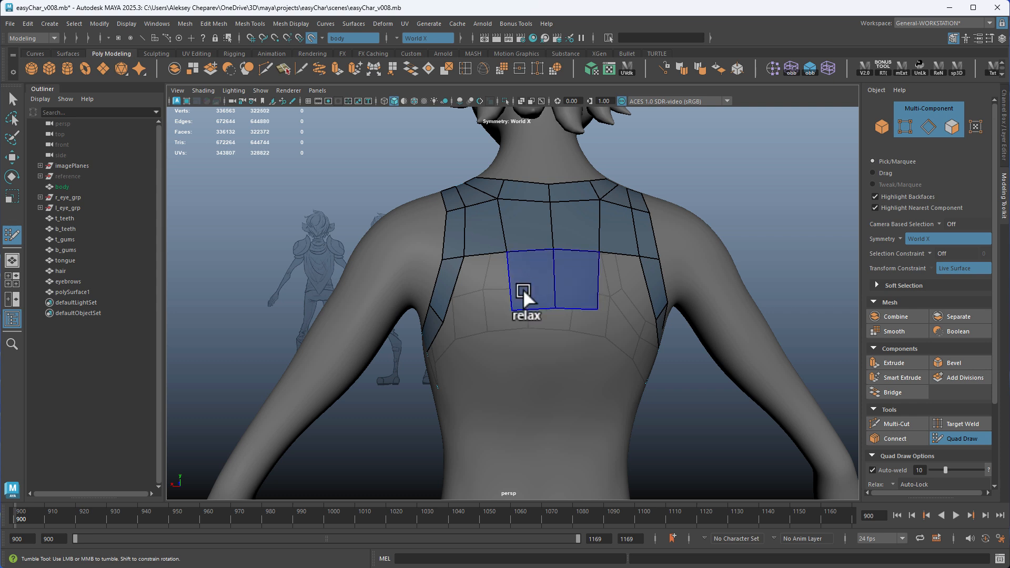
shift+click(620, 289)
Place two mirrored pairs of points below the second back row for a third row level with the underarm quads
alt+drag(594, 322, 540, 311)
mouse_move(481, 301)
mouse_down()
mouse_move(467, 300)
mouse_move(500, 228)
mouse_move(559, 279)
mouse_move(523, 318)
mouse_up()
alt+drag(503, 355, 491, 336)
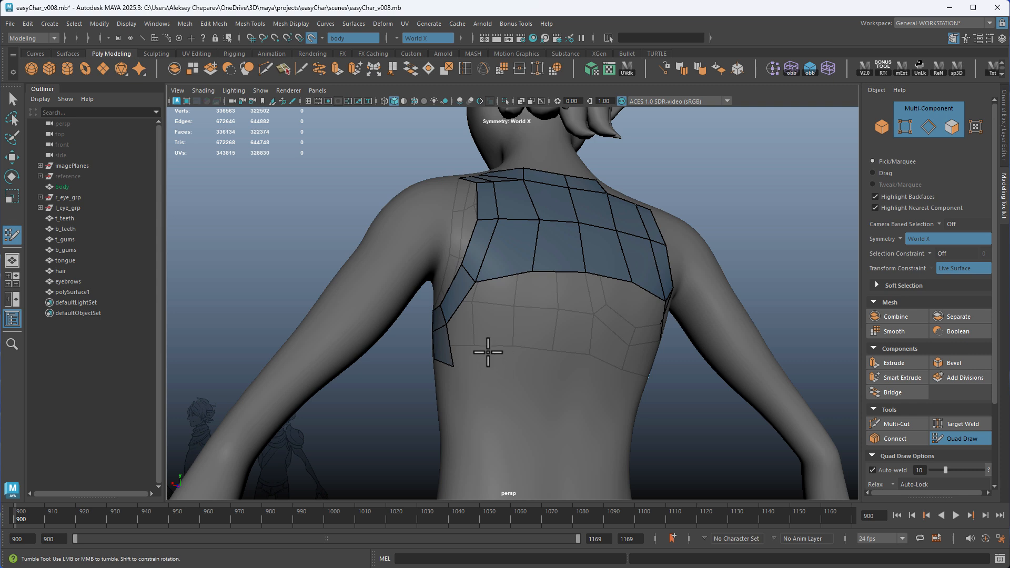
click(491, 339)
click(534, 335)
alt+drag(544, 348, 526, 361)
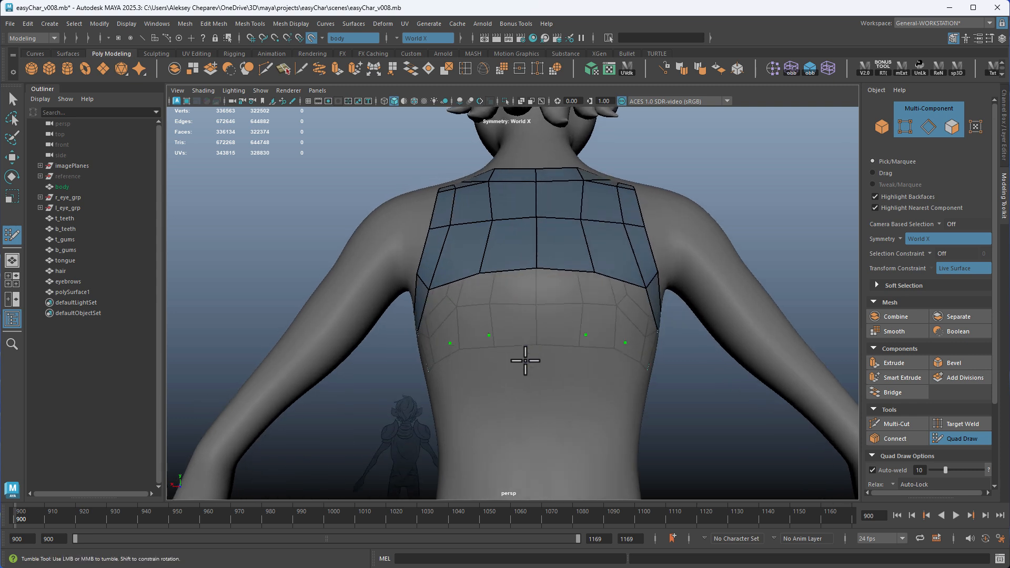
drag(585, 333, 589, 335)
alt+right_drag(581, 347, 650, 378)
Fill the third back row with mirrored quads from the centre out to the underarm quads
shift+click(584, 301)
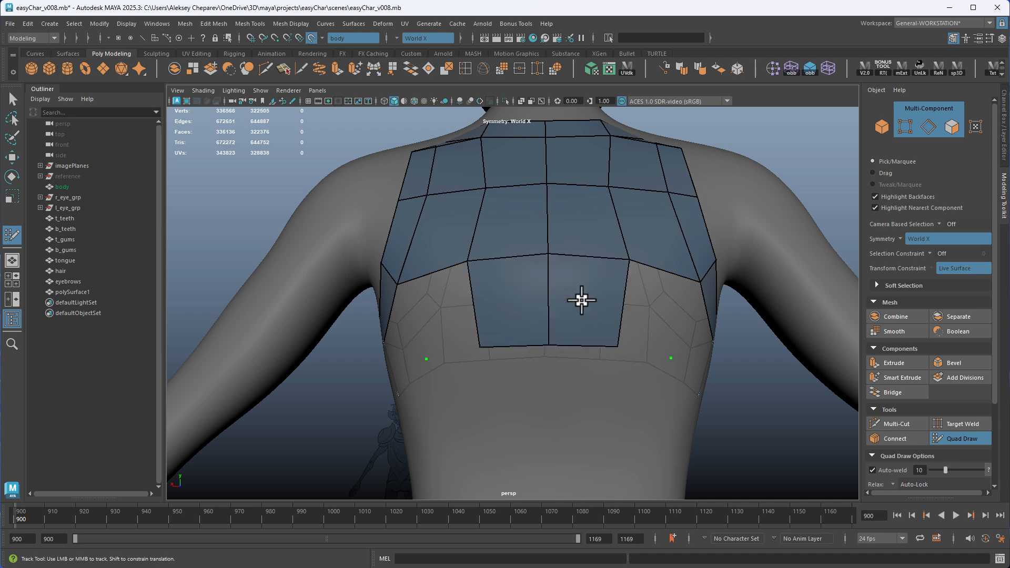
mouse_move(631, 337)
alt+mouse_down()
mouse_move(581, 343)
mouse_move(559, 363)
mouse_move(605, 354)
mouse_move(614, 365)
mouse_move(598, 345)
alt+mouse_up()
shift+click(528, 306)
shift+click(566, 325)
alt+drag(603, 360, 621, 366)
alt+right_drag(621, 366, 560, 370)
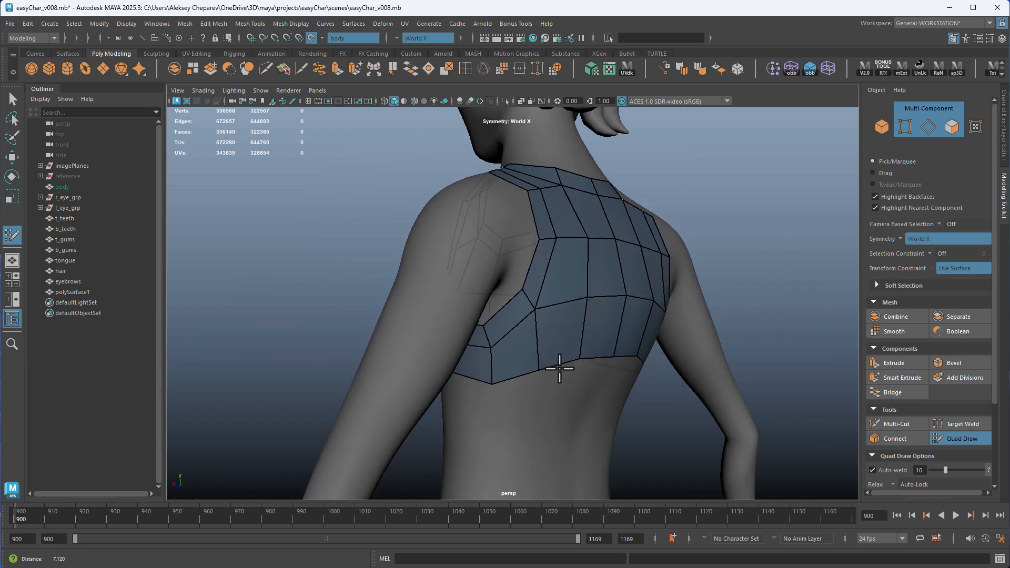
alt+drag(559, 370, 504, 363)
Bridge the centre of the lower back with two long mirrored quads from the third back row to the hem band
alt+middle_drag(504, 363, 503, 284)
alt+drag(513, 336, 525, 216)
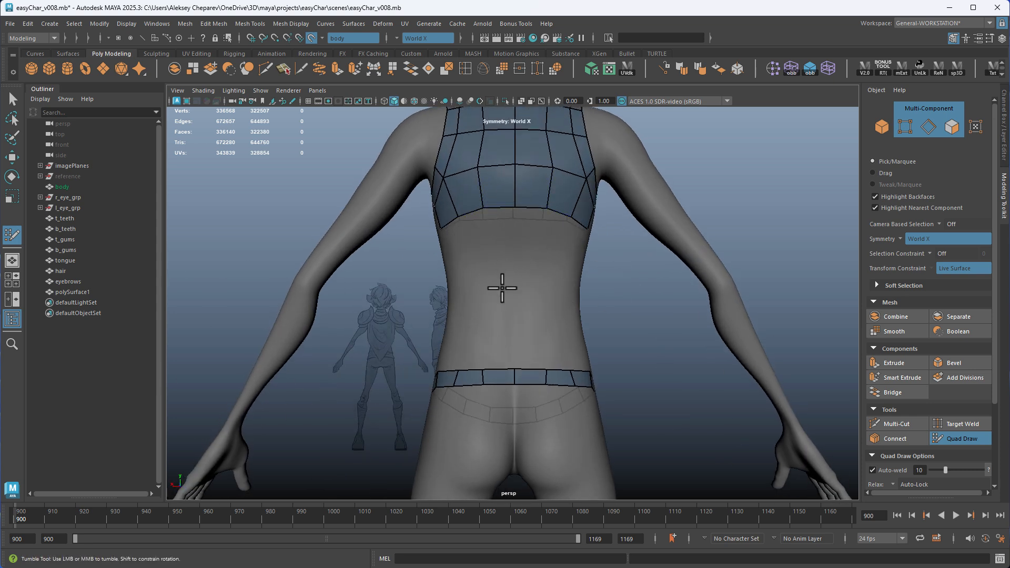
alt+drag(505, 298, 509, 376)
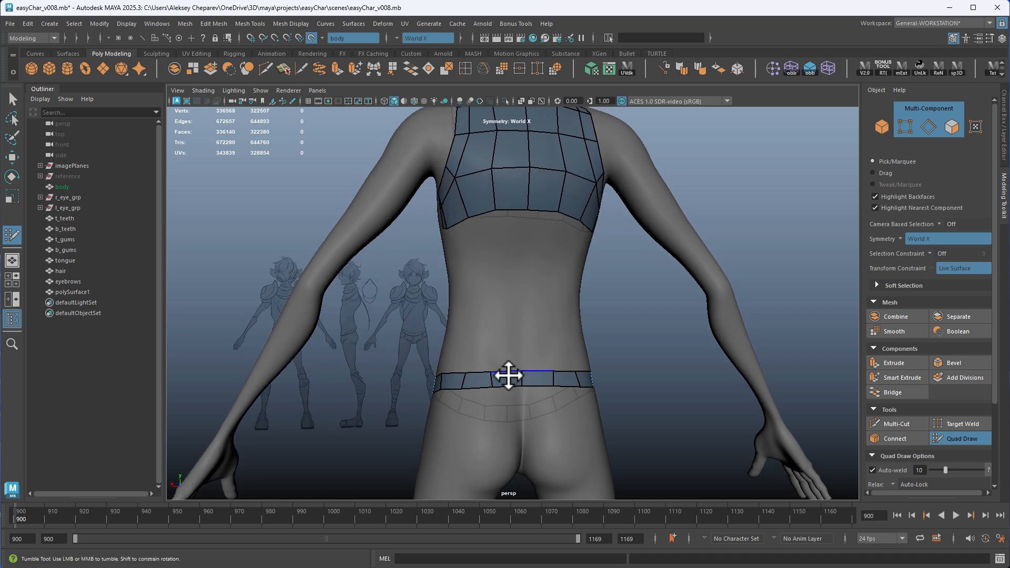
alt+drag(465, 204, 638, 231)
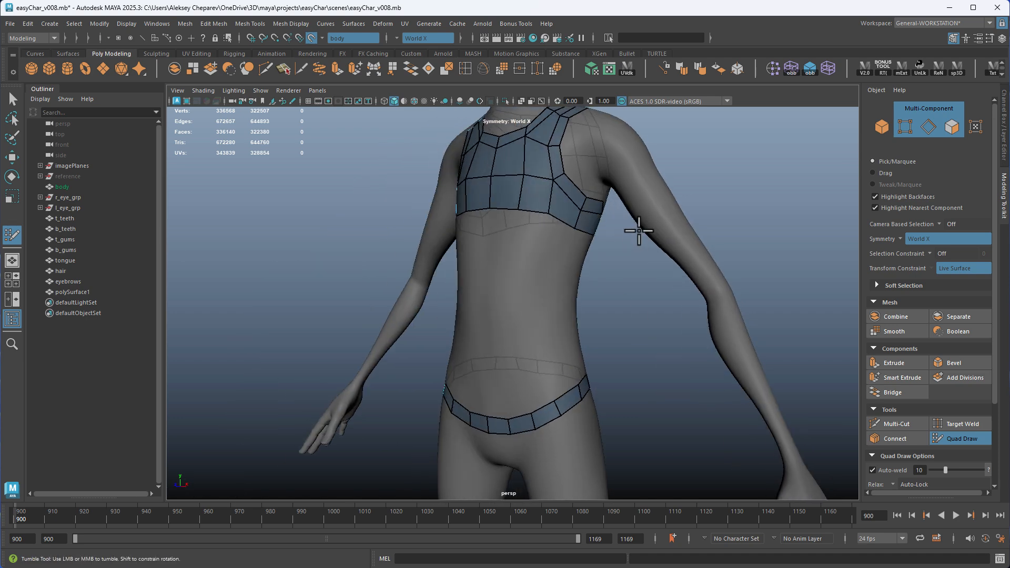
alt+drag(466, 202, 432, 384)
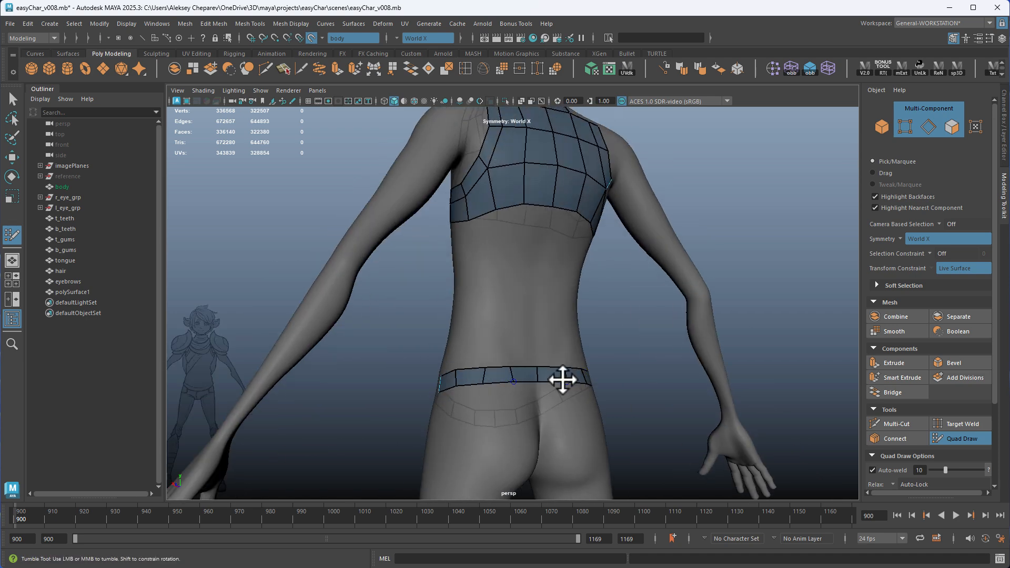
alt+drag(563, 379, 516, 351)
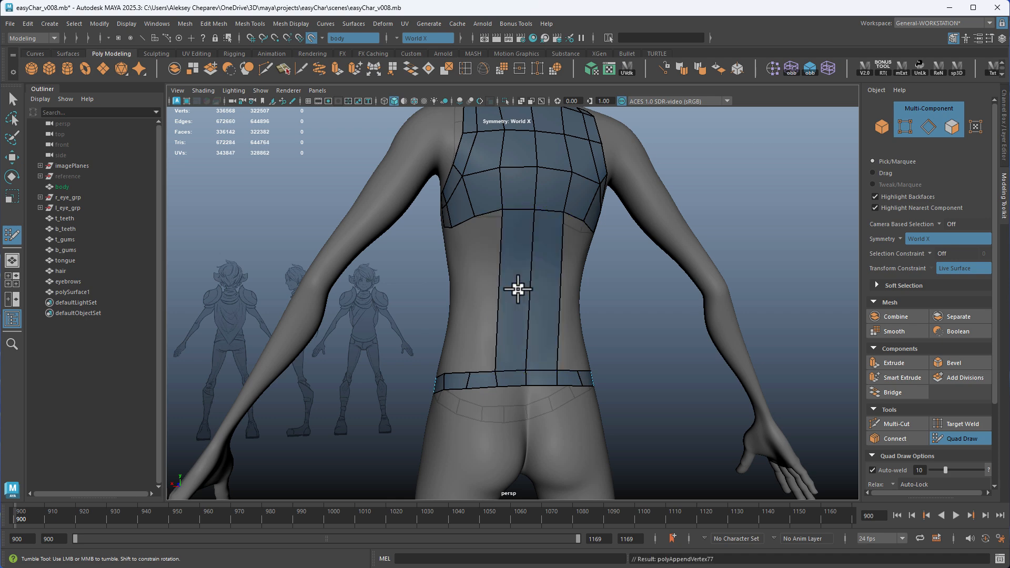
Fill mirrored quads below the chest at the front centre and extend them down to weld with the hem band
alt+drag(518, 289, 523, 311)
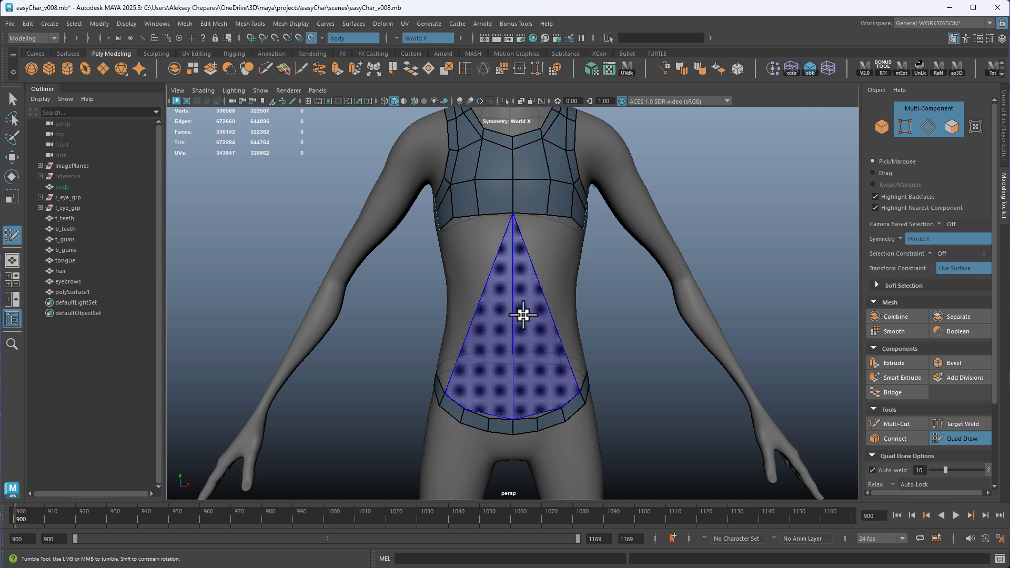
click(535, 274)
shift+click(526, 247)
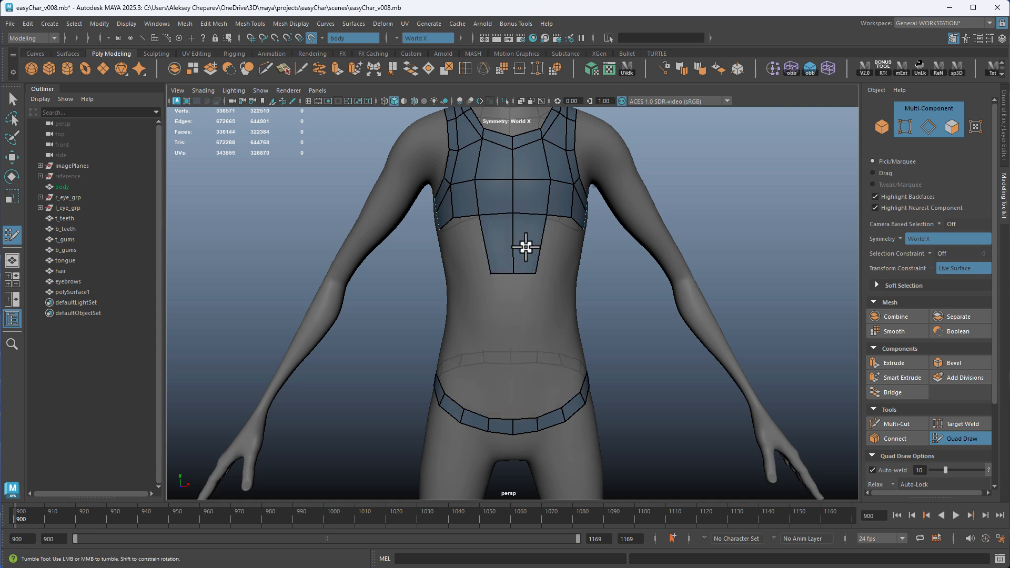
mouse_move(525, 274)
mouse_down()
mouse_move(527, 412)
mouse_move(454, 241)
mouse_up()
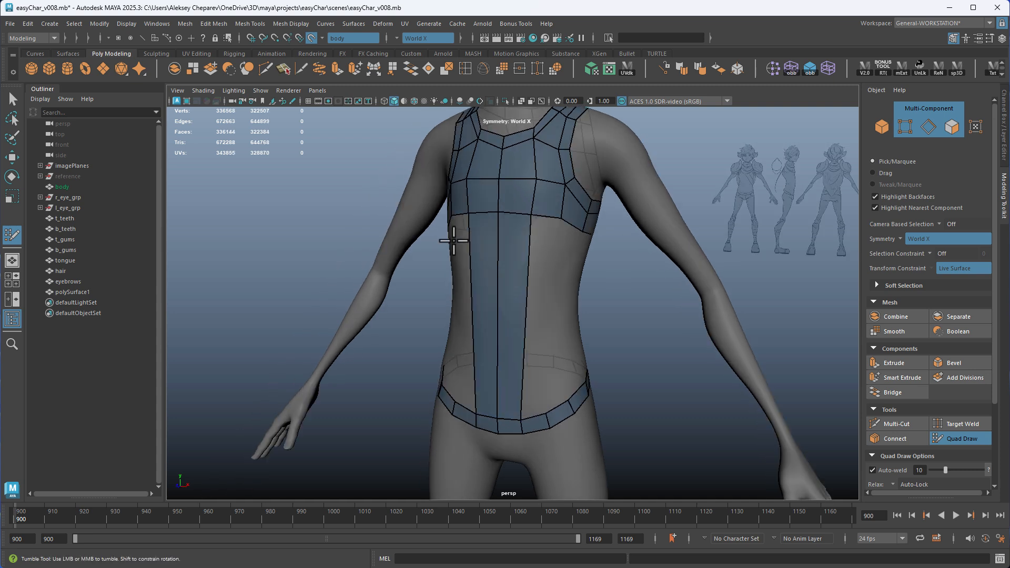
Fill a mirrored pair of long quads beside the centre of the lower back, down to the hem band
alt+drag(552, 375, 512, 284)
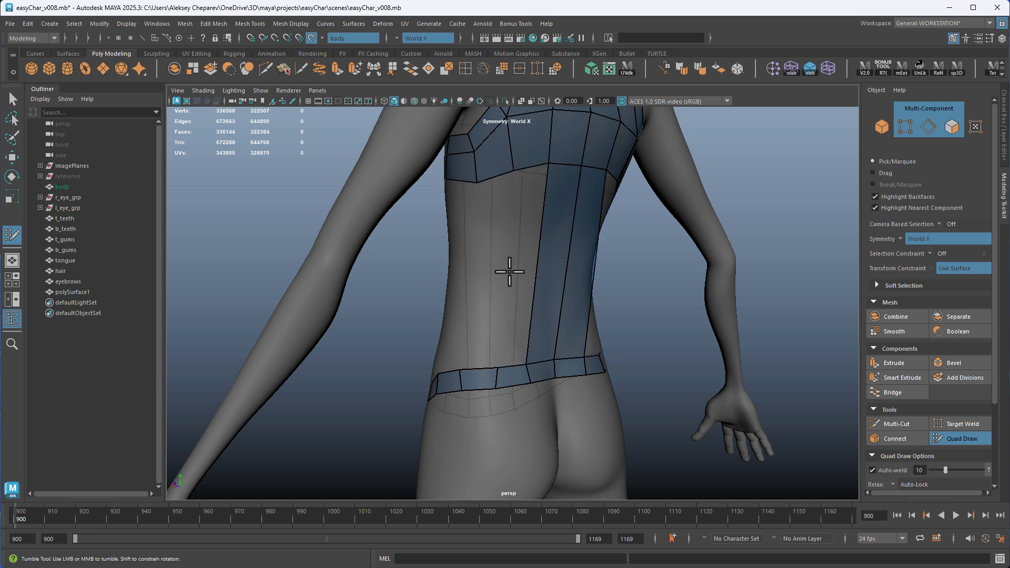
click(510, 273)
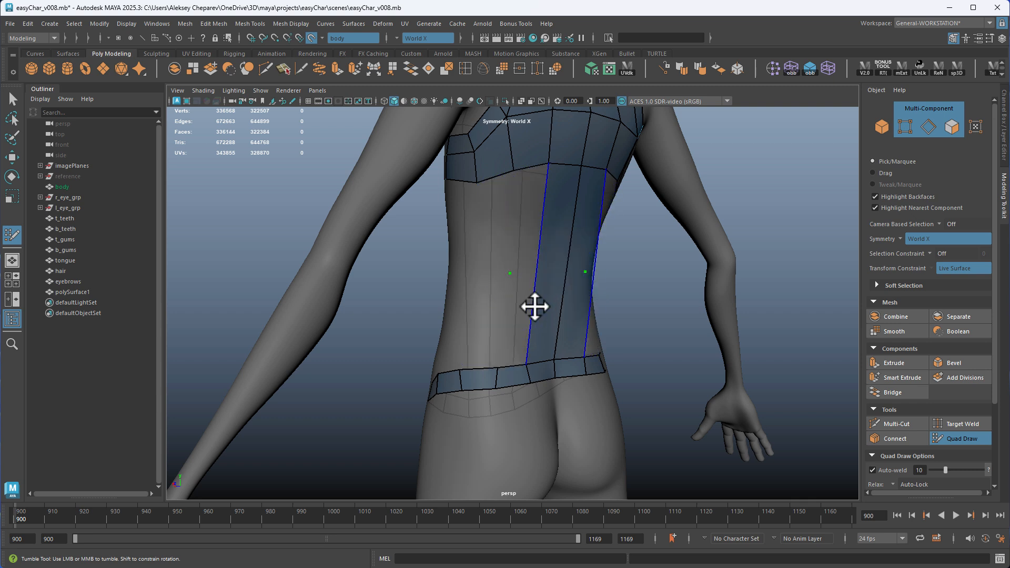
mouse_move(535, 305)
alt+mouse_down()
mouse_move(485, 316)
mouse_move(490, 194)
alt+mouse_up()
shift+click(478, 331)
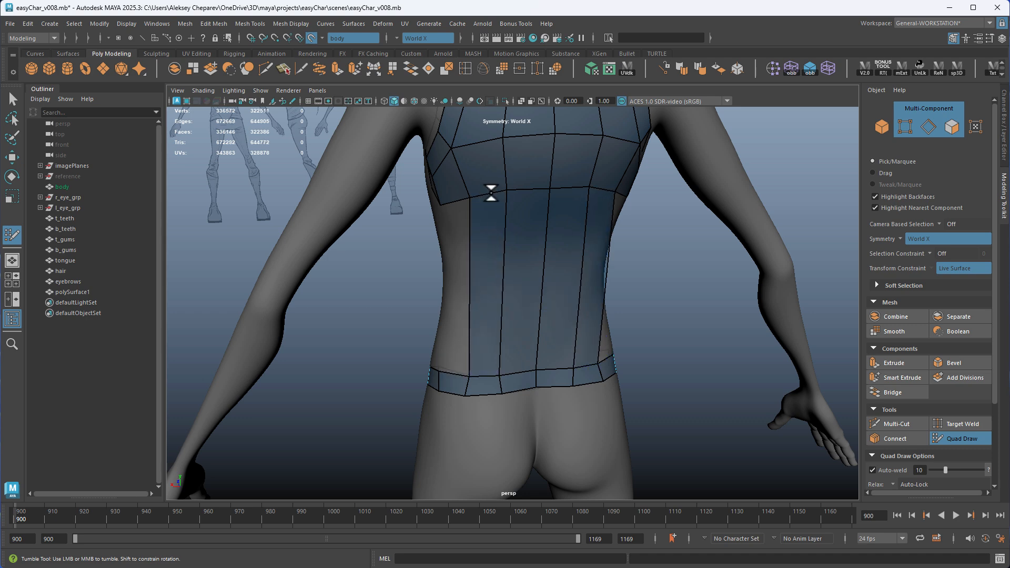
Fill the remaining gaps at both sides of the torso with long mirrored quads between the underarm rows and the hem band
alt+drag(462, 255, 482, 215)
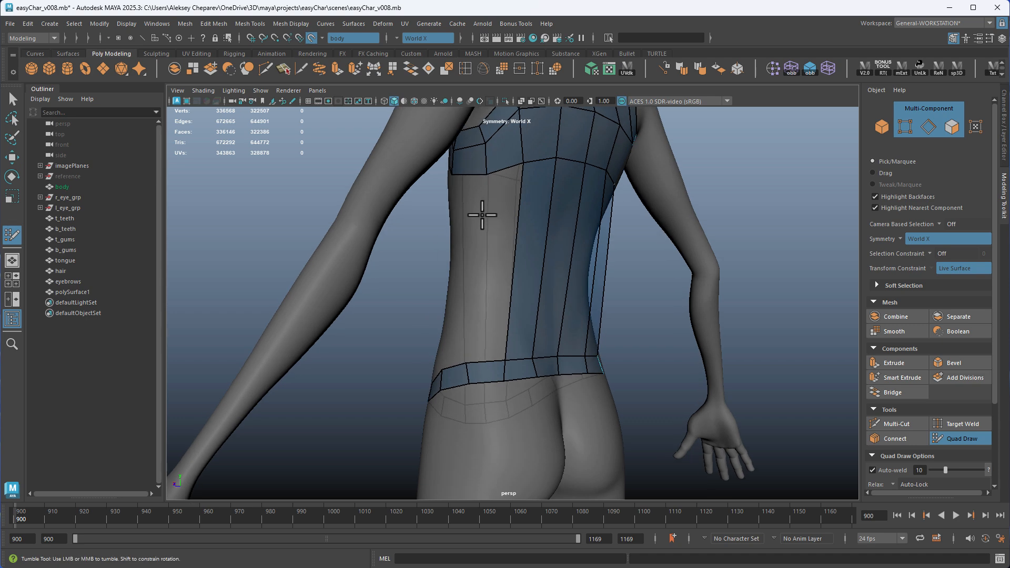
alt+drag(462, 261, 537, 352)
shift+click(548, 214)
shift+click(484, 338)
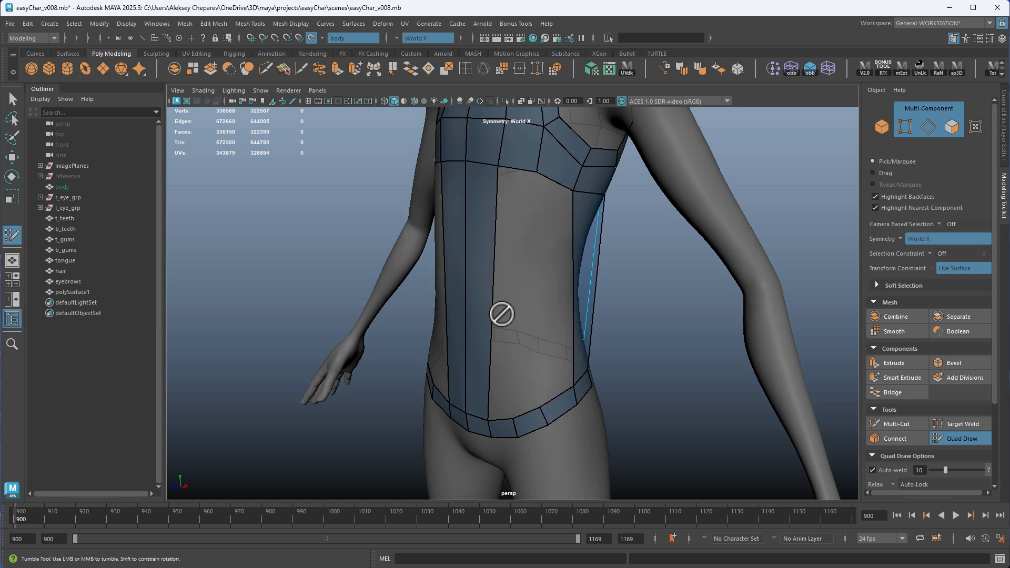
Delete the surplus mirrored edge in the front hem band and fill the remaining front gaps with long mirrored quads
ctrl+shift+click(542, 414)
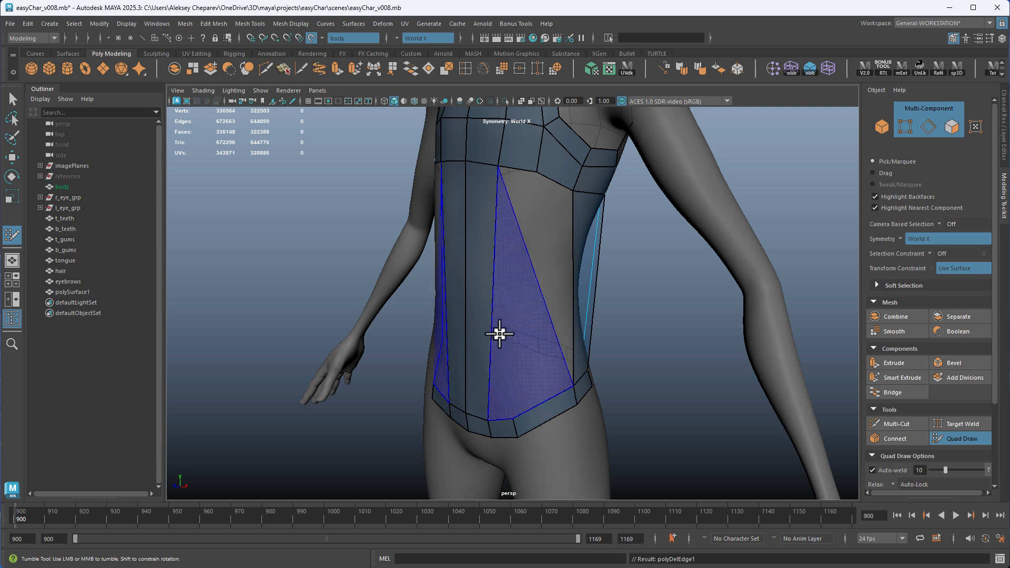
shift+click(550, 294)
shift+click(514, 287)
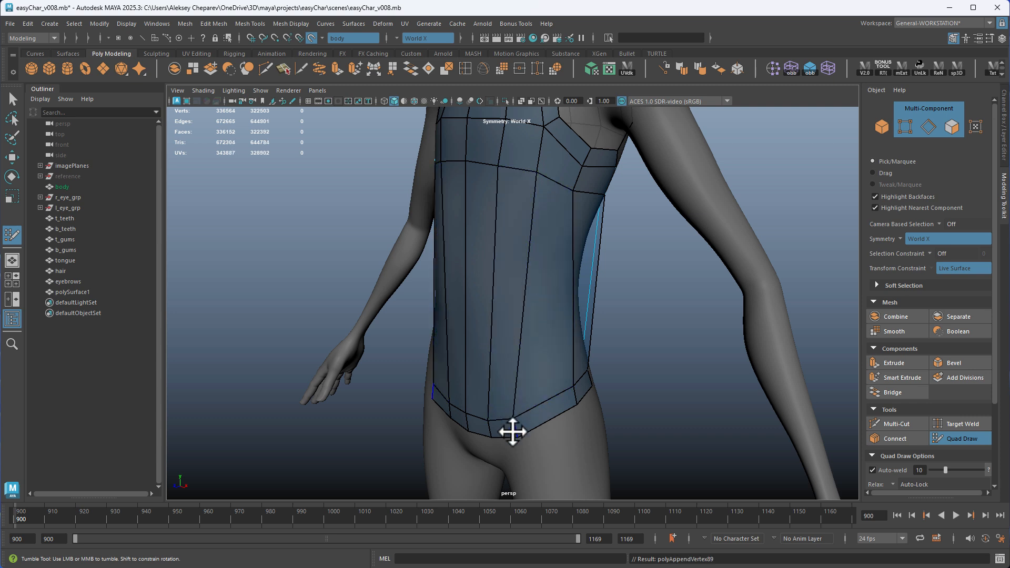
Reposition the front and side hem band vertices to space the band's segments more evenly
drag(513, 431, 525, 426)
alt+drag(583, 398, 645, 377)
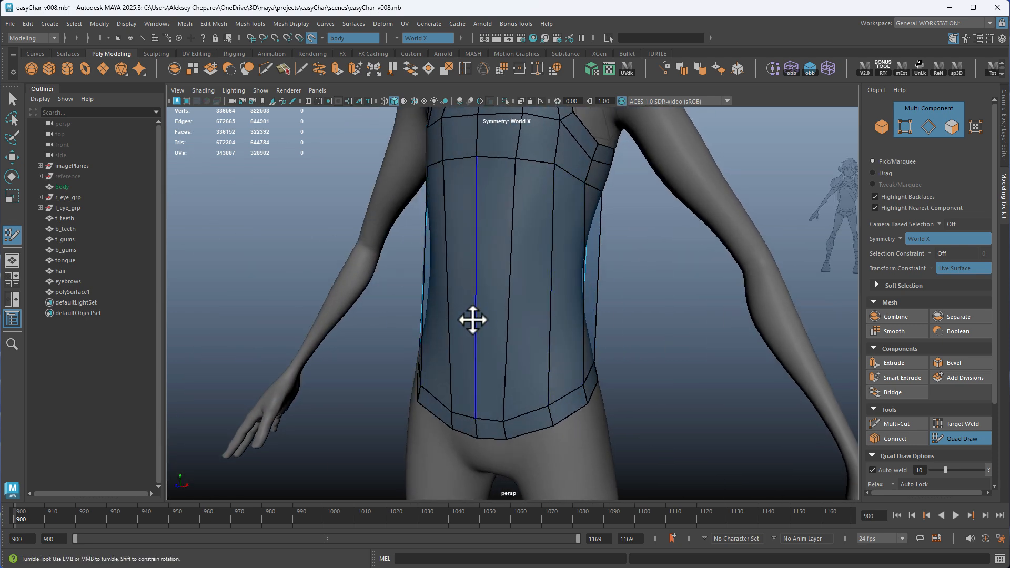
alt+drag(473, 320, 545, 309)
mouse_move(455, 427)
alt+mouse_down()
mouse_move(487, 423)
mouse_move(457, 419)
alt+mouse_up()
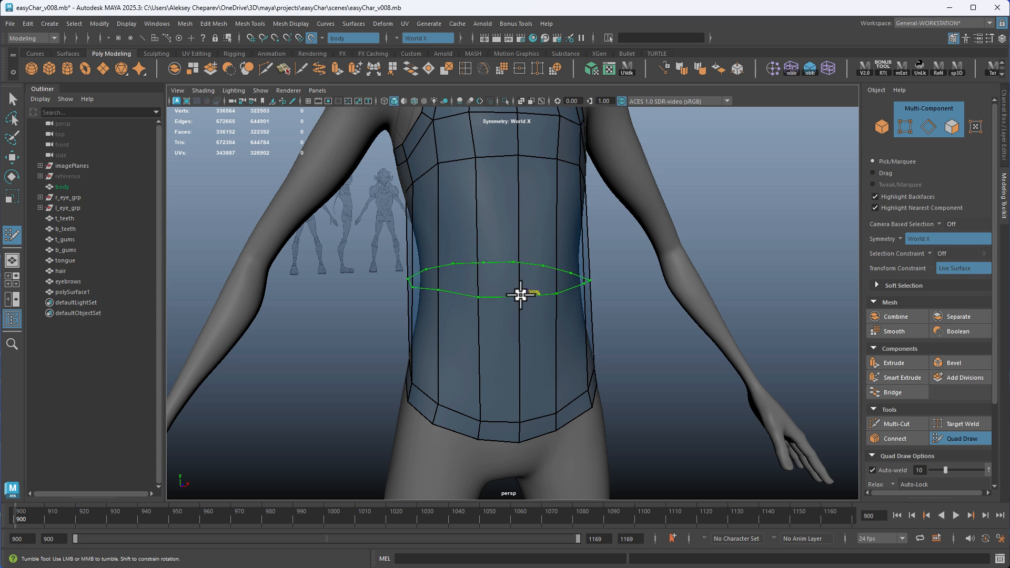
Insert one horizontal edge loop around the waist and two evenly spaced loops between the waist and the chest
ctrl+click(523, 293)
mouse_move(523, 293)
alt+mouse_down()
mouse_move(578, 357)
mouse_move(495, 234)
mouse_move(519, 239)
alt+mouse_up()
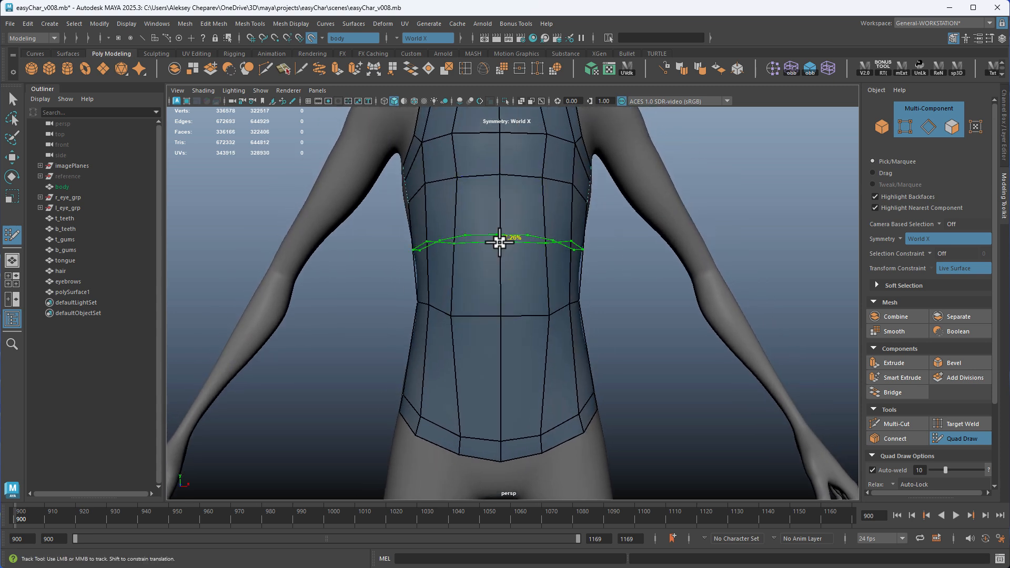
ctrl+click(500, 242)
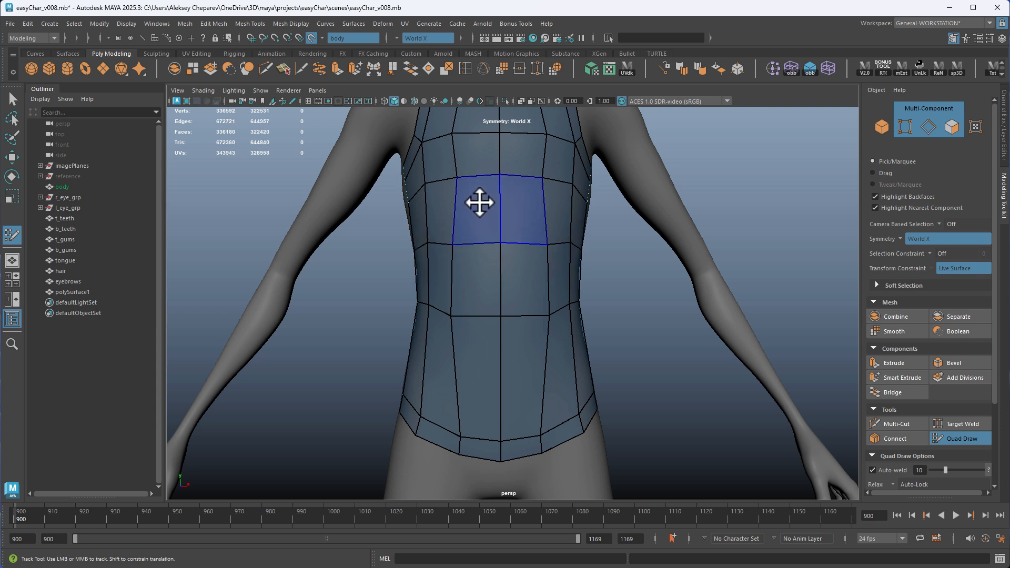
key(ctrl+z)
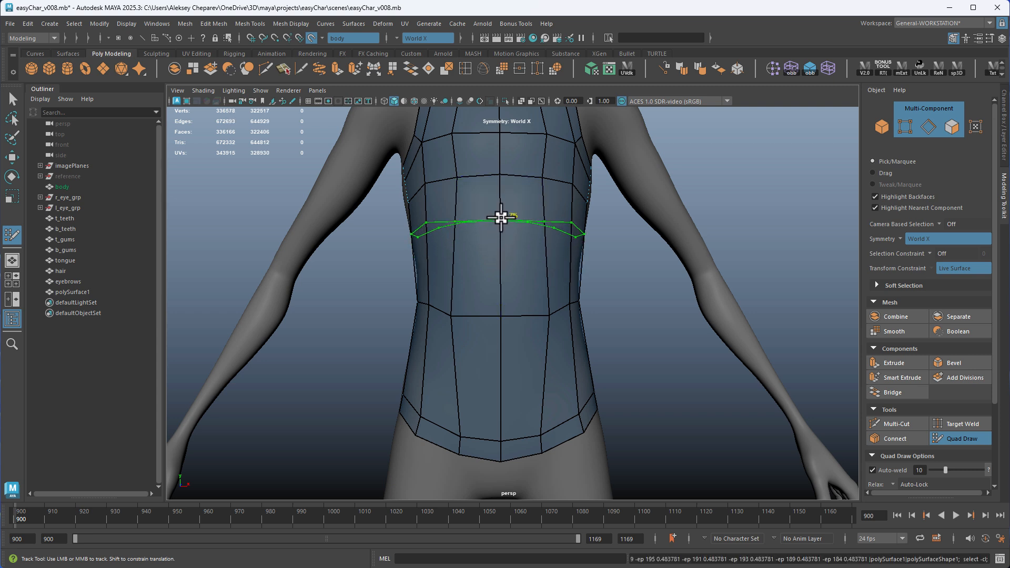
ctrl+click(501, 218)
ctrl+click(501, 263)
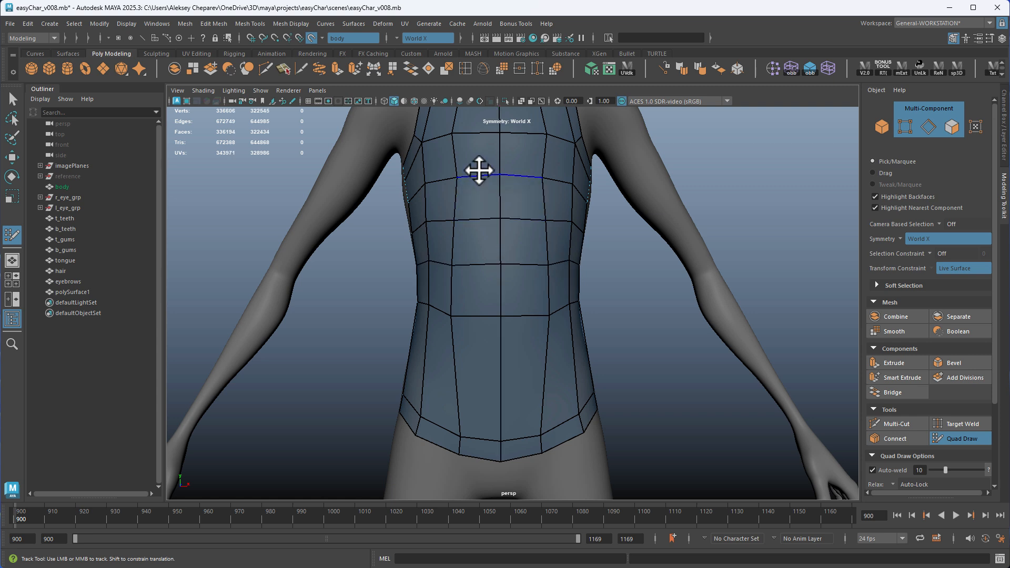
Insert two evenly spaced horizontal edge loops between the waist loop and the hem band
alt+drag(474, 318, 486, 303)
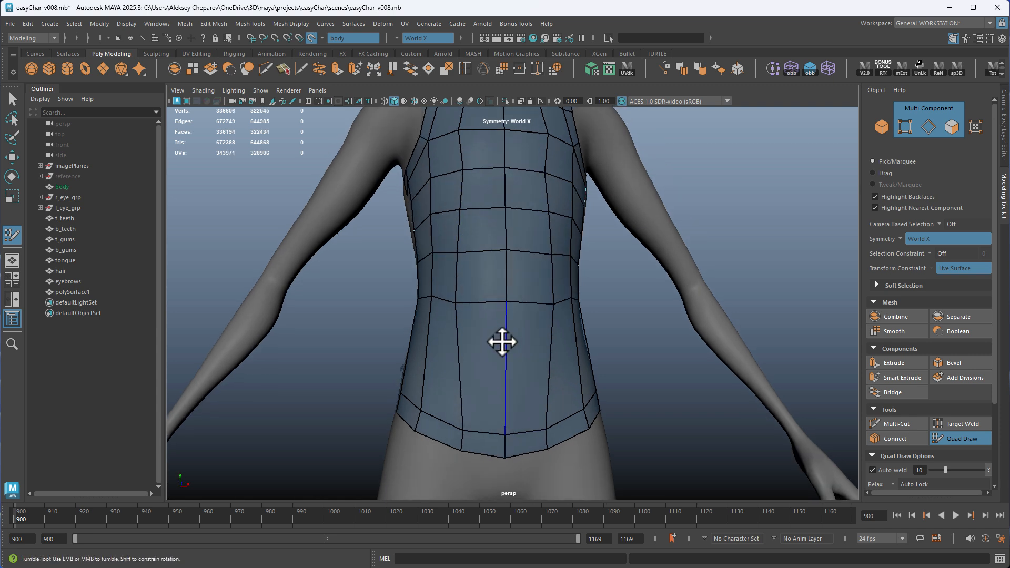
ctrl+click(503, 347)
ctrl+click(503, 392)
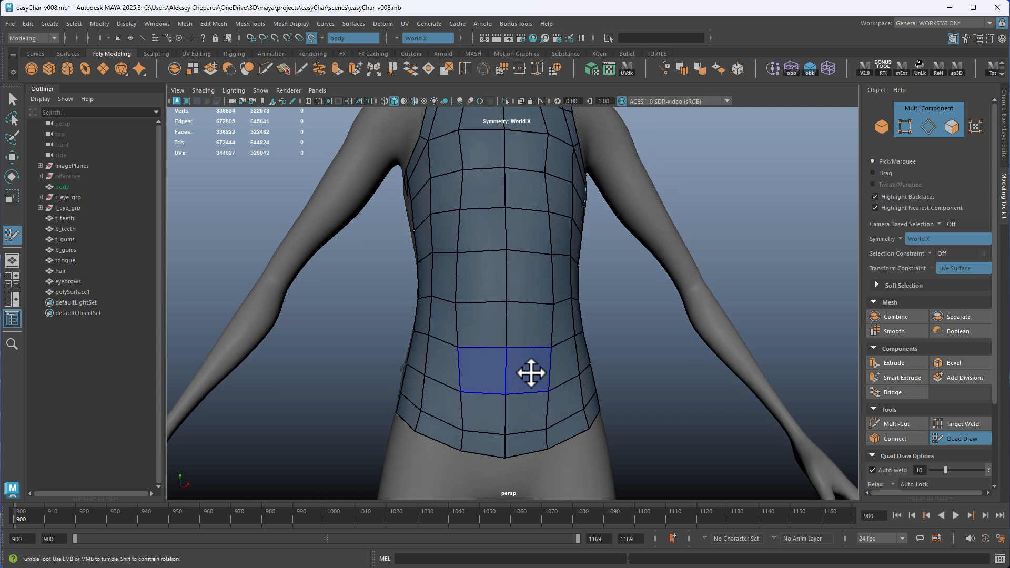
Relax the shirt's topology across the front, sides and back to even out the quads
alt+drag(532, 372, 518, 331)
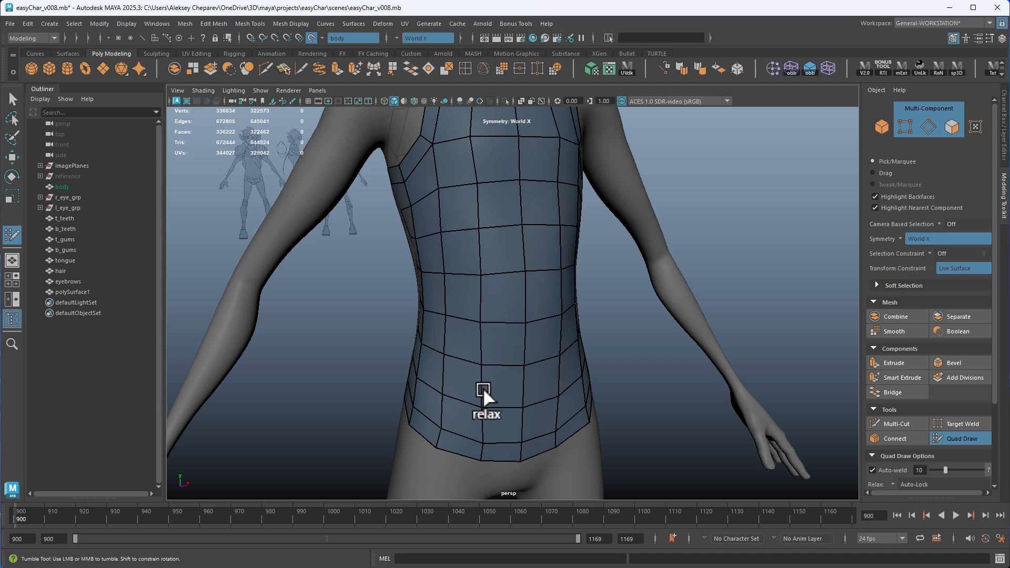
alt+drag(483, 387, 476, 178)
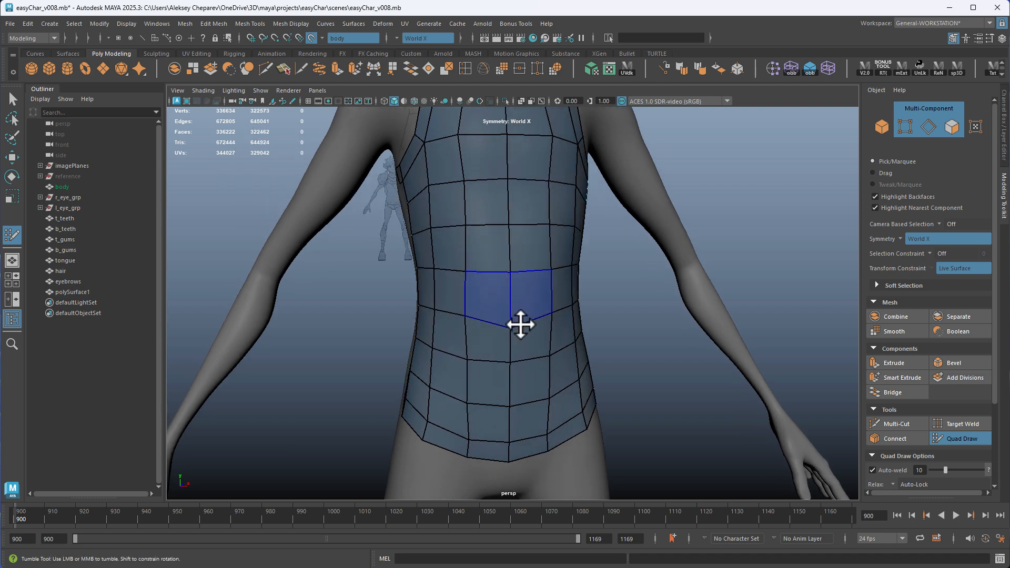
alt+drag(548, 342, 434, 302)
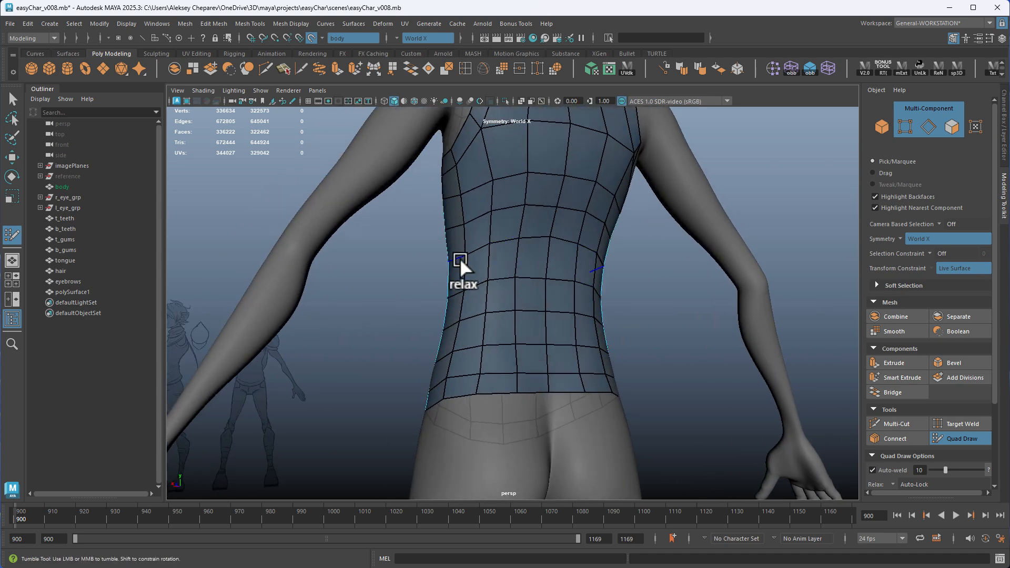
alt+middle_drag(550, 257, 522, 309)
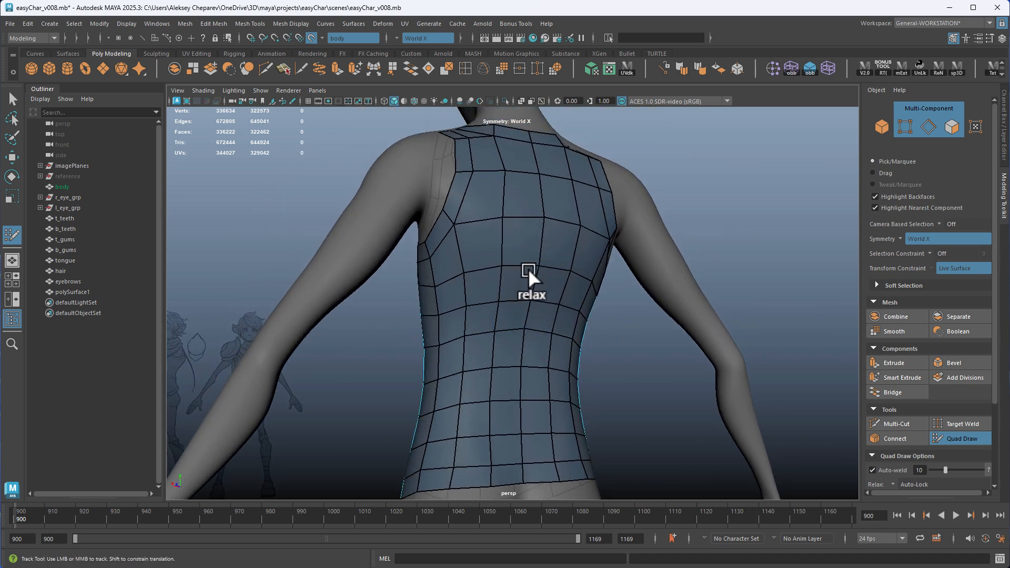
alt+drag(528, 268, 526, 325)
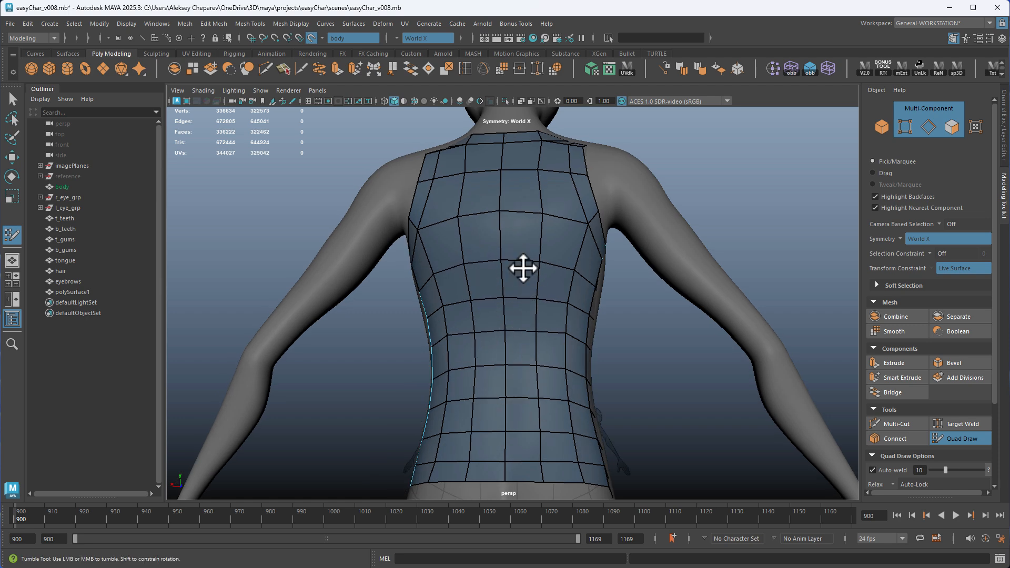
alt+drag(524, 268, 614, 282)
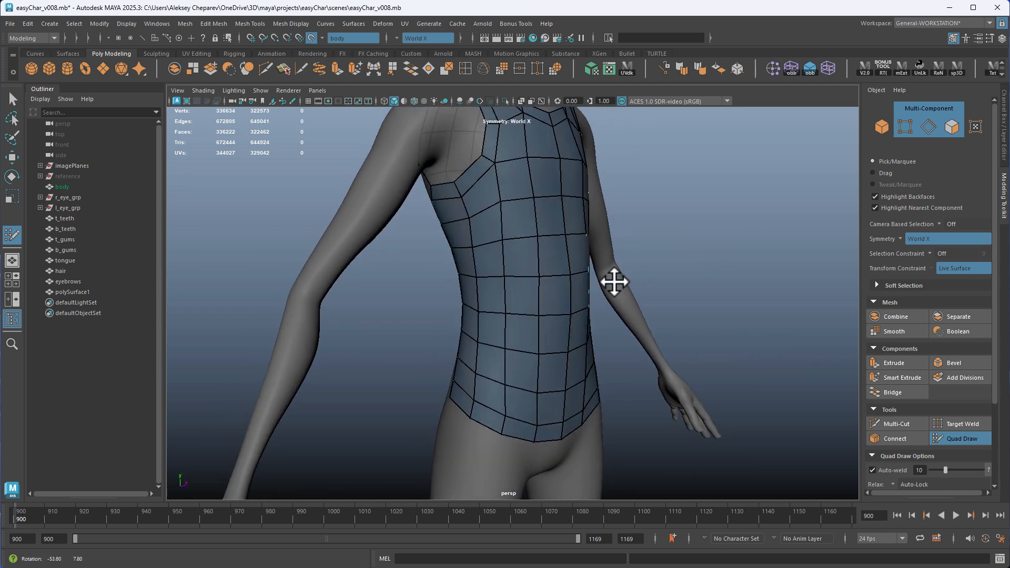
Leave Quad Draw for the Move tool and isolate the shirt mesh polySurface1 in the view
key(w)
right_drag(529, 214, 583, 202)
alt+drag(671, 227, 558, 302)
mouse_move(476, 271)
alt+mouse_down()
mouse_move(609, 284)
mouse_move(582, 293)
mouse_move(623, 212)
mouse_move(604, 271)
mouse_move(579, 268)
mouse_move(514, 293)
mouse_move(302, 270)
mouse_move(446, 261)
mouse_move(600, 271)
alt+mouse_up()
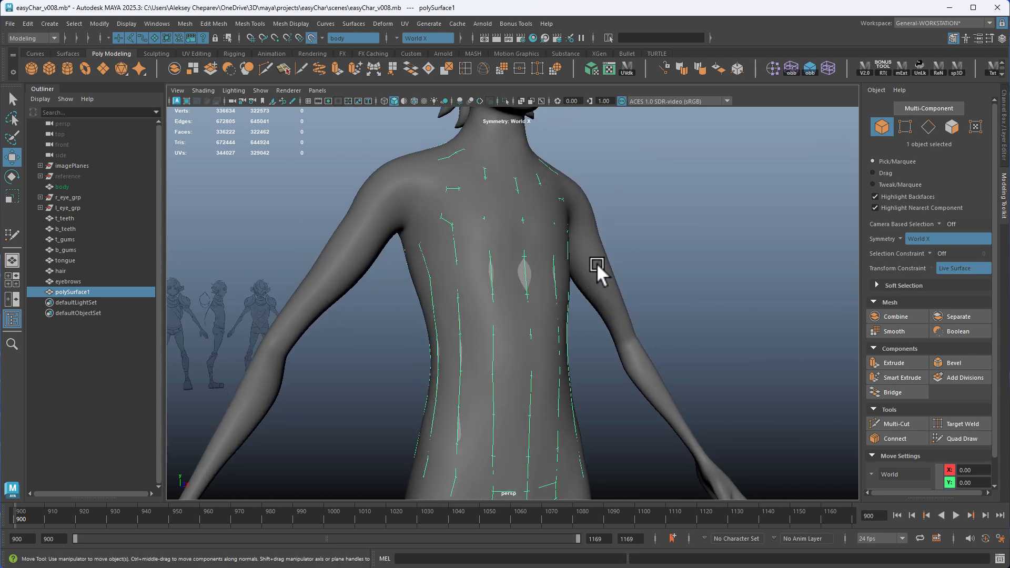
alt+drag(517, 275, 497, 239)
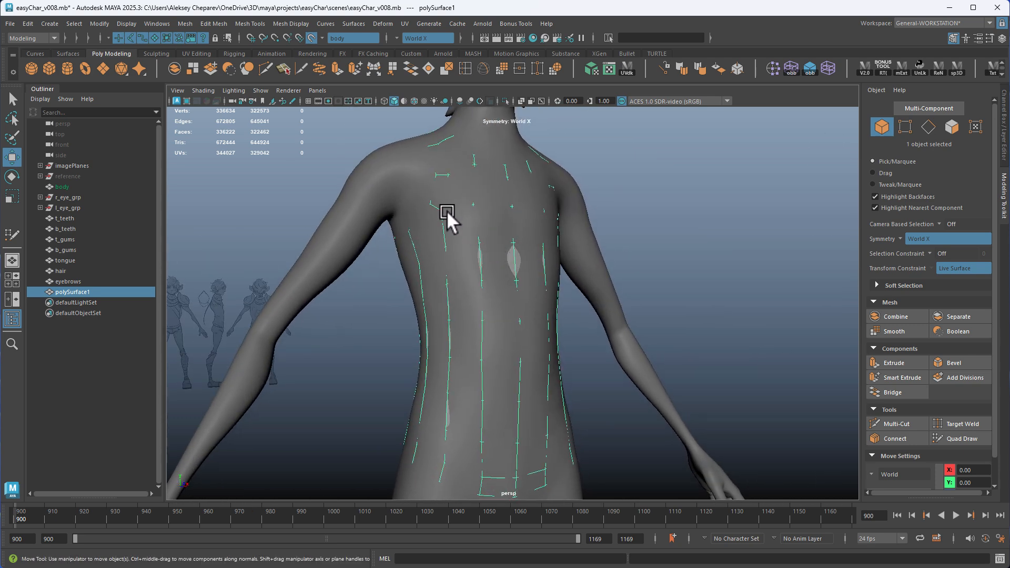
key(f)
click(504, 101)
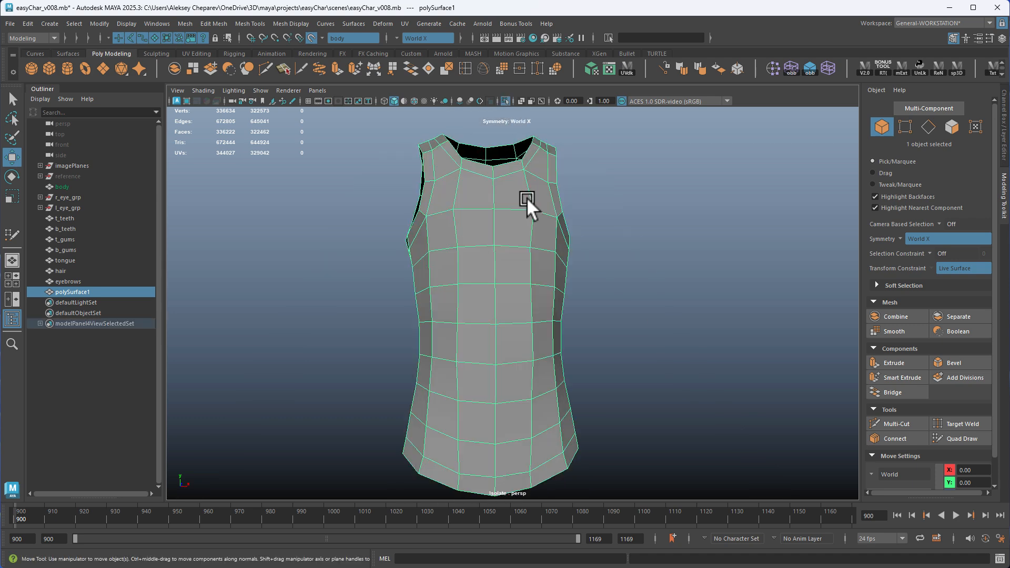
alt+drag(527, 198, 639, 227)
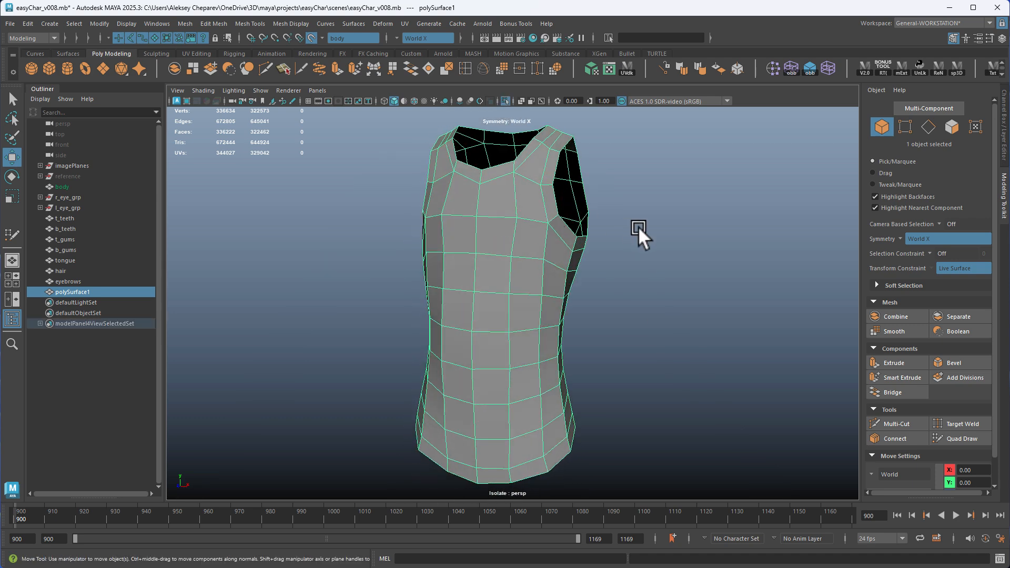
Turn off the live surface on the body and smooth the shirt mesh once
click(312, 37)
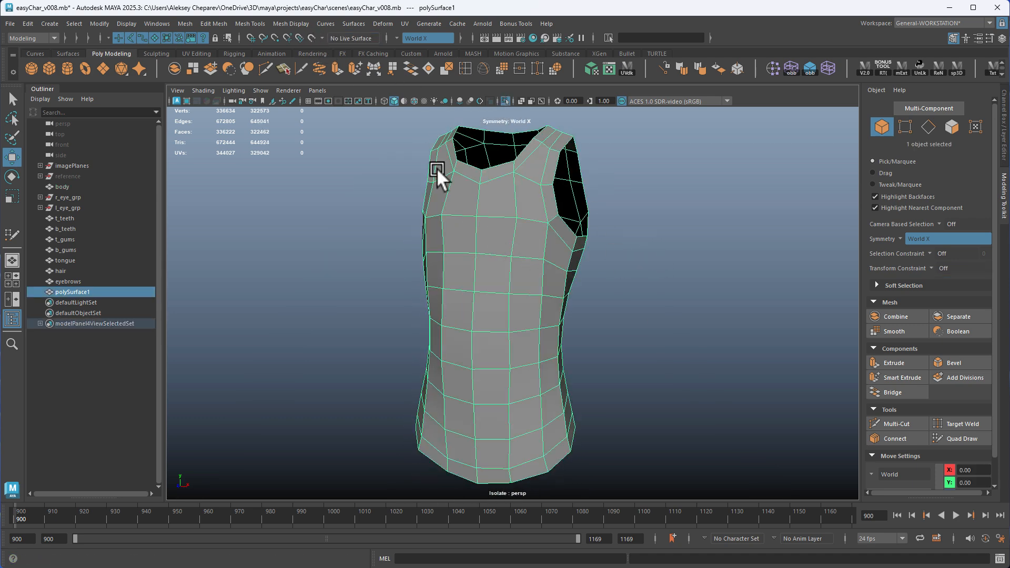
alt+drag(436, 168, 509, 193)
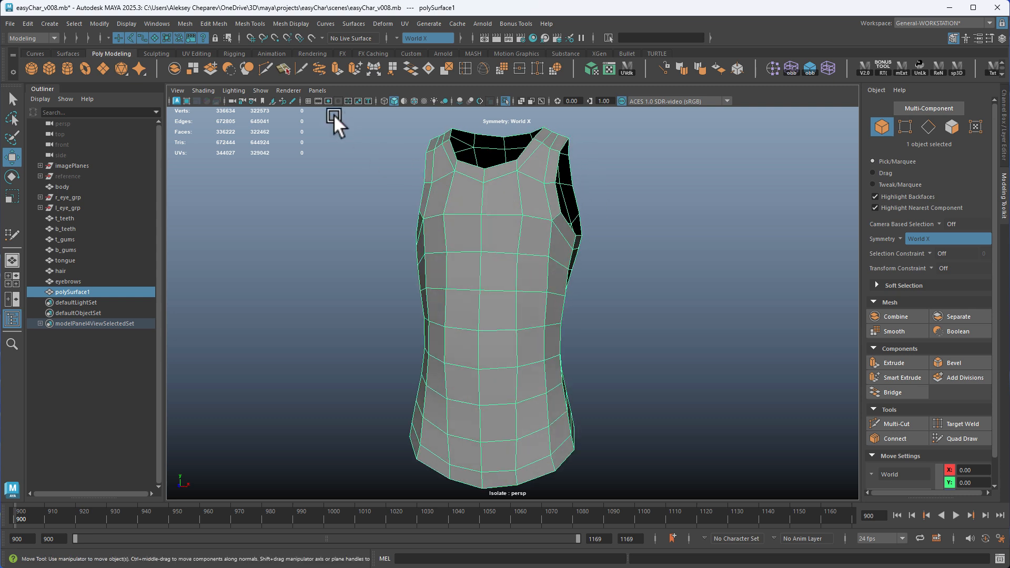
click(249, 71)
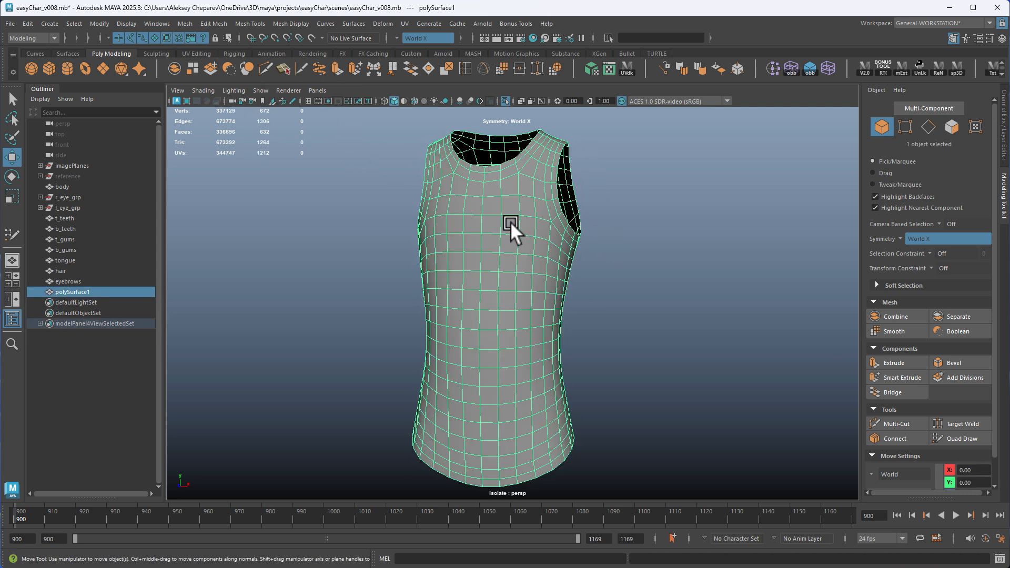
End the shirt's isolation and compare it with the body mesh in wireframe from the front and side
click(505, 100)
key(4)
alt+drag(500, 218, 430, 235)
alt+middle_drag(532, 281, 519, 278)
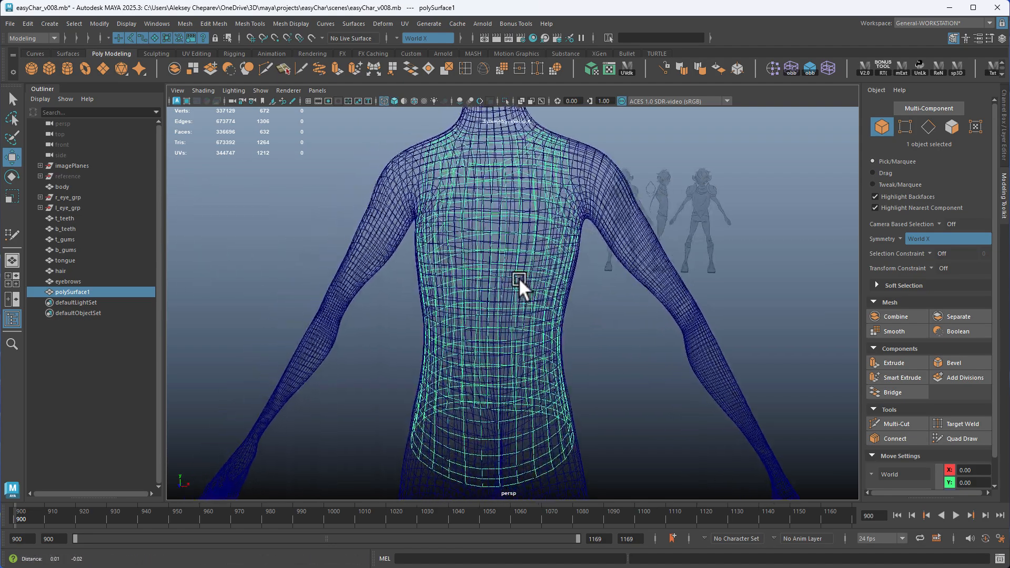
alt+drag(519, 278, 421, 189)
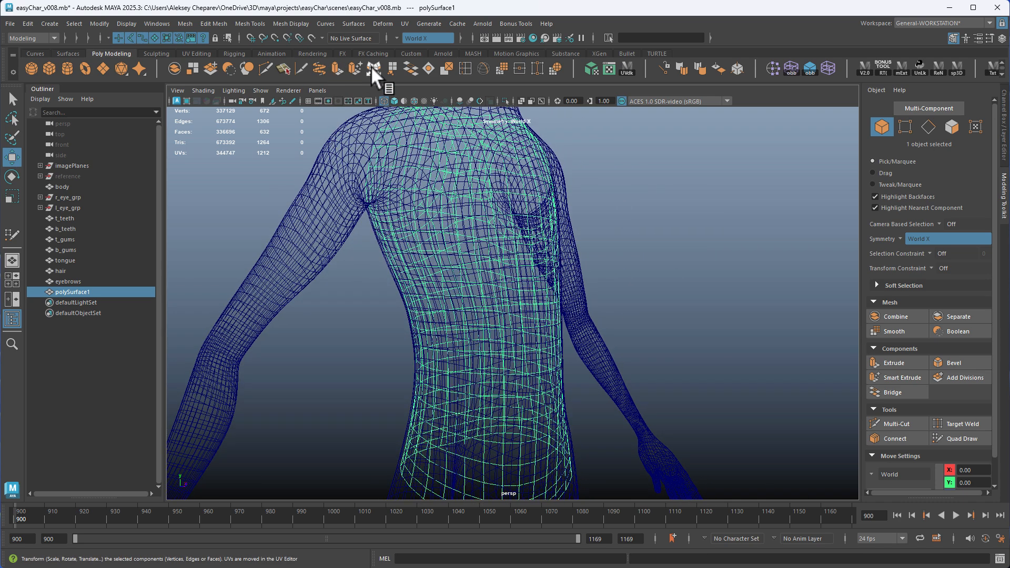
Apply the Transform Component vertex operation to the shirt mesh with Random at 0
click(248, 24)
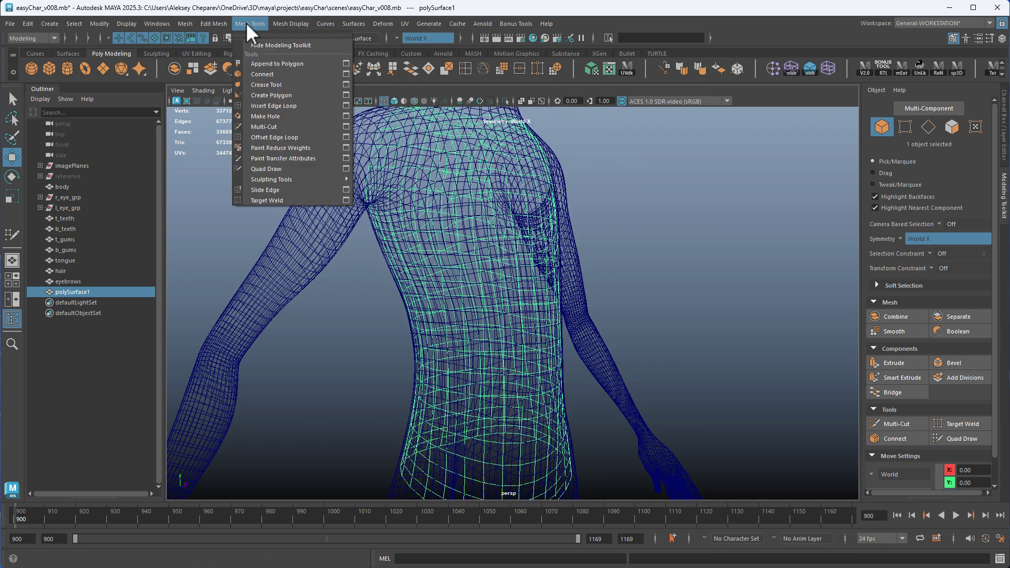
mouse_move(218, 22)
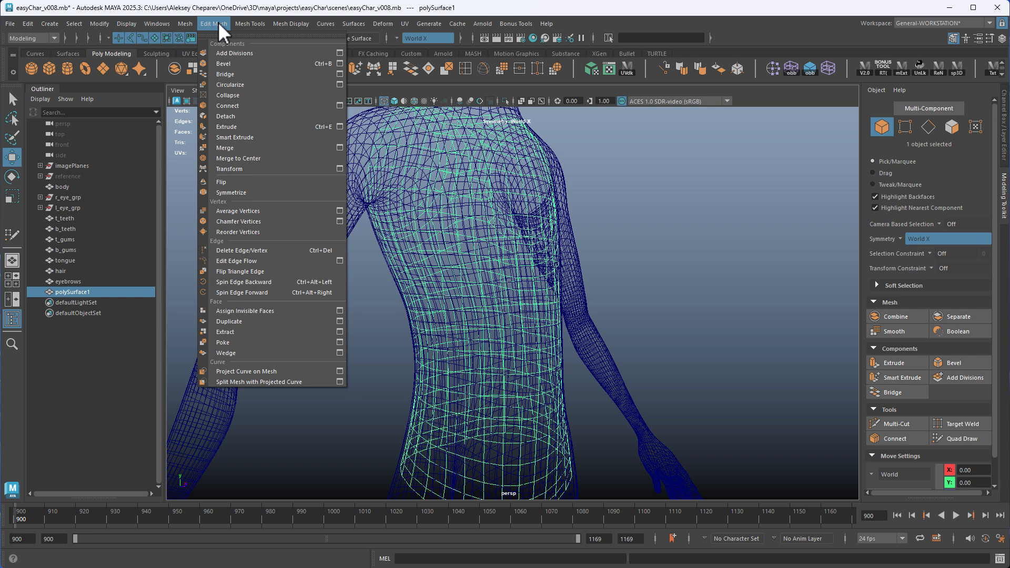
click(339, 169)
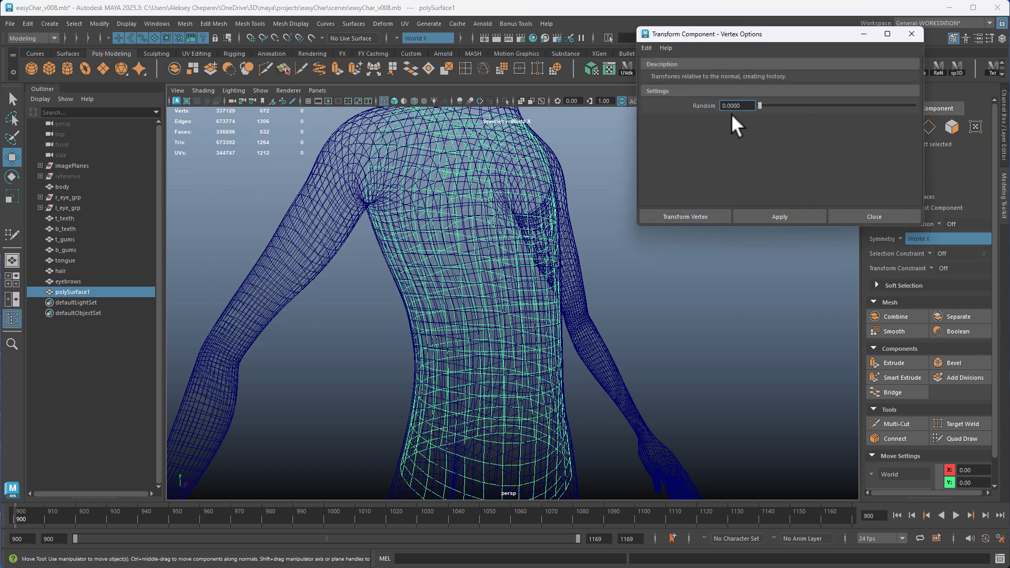
click(769, 216)
Offset the shirt's vertices slightly outward from the body along their normals and return to object selection
alt+drag(654, 305, 549, 176)
key(5)
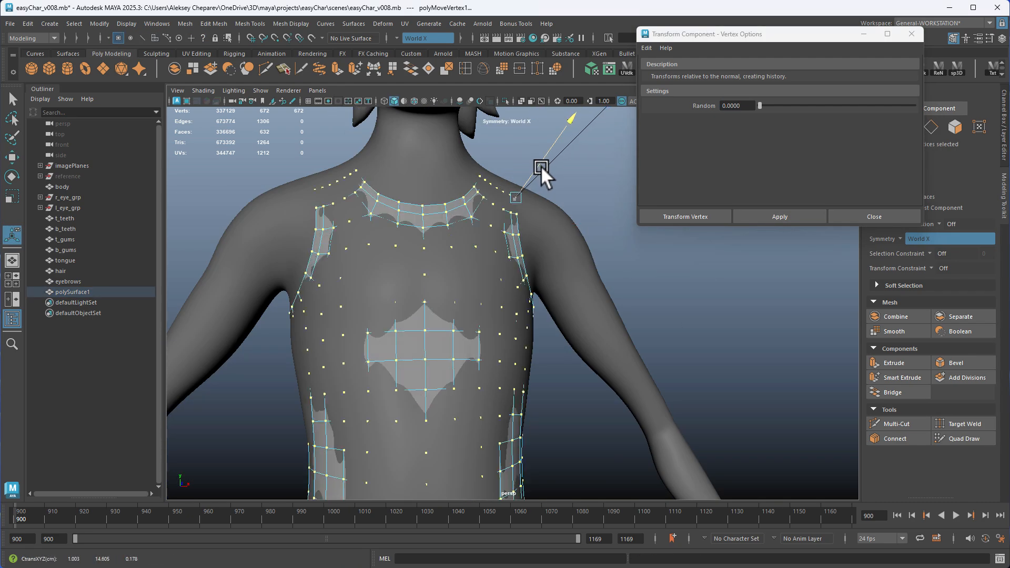
alt+drag(541, 165, 381, 184)
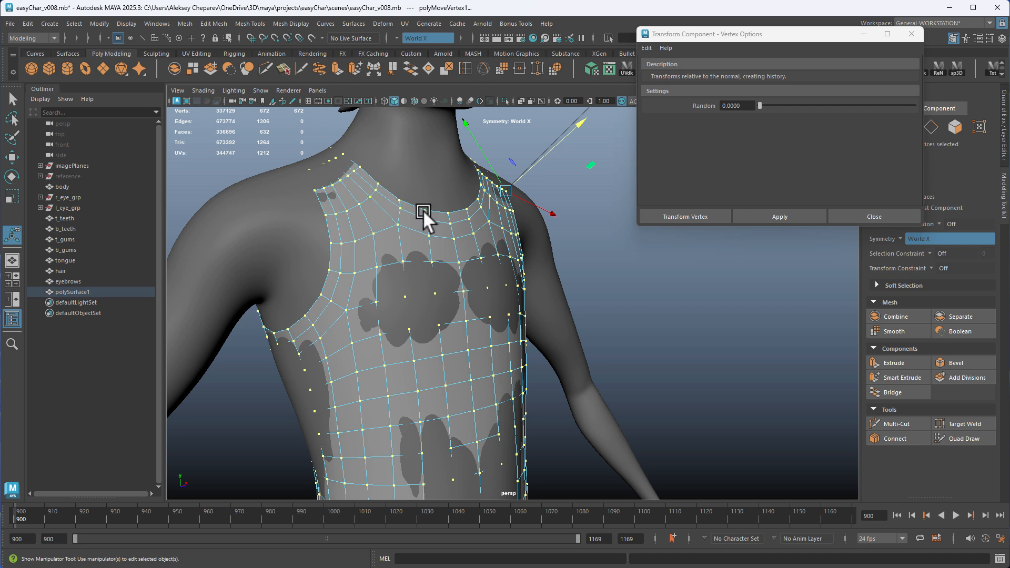
alt+drag(423, 210, 378, 188)
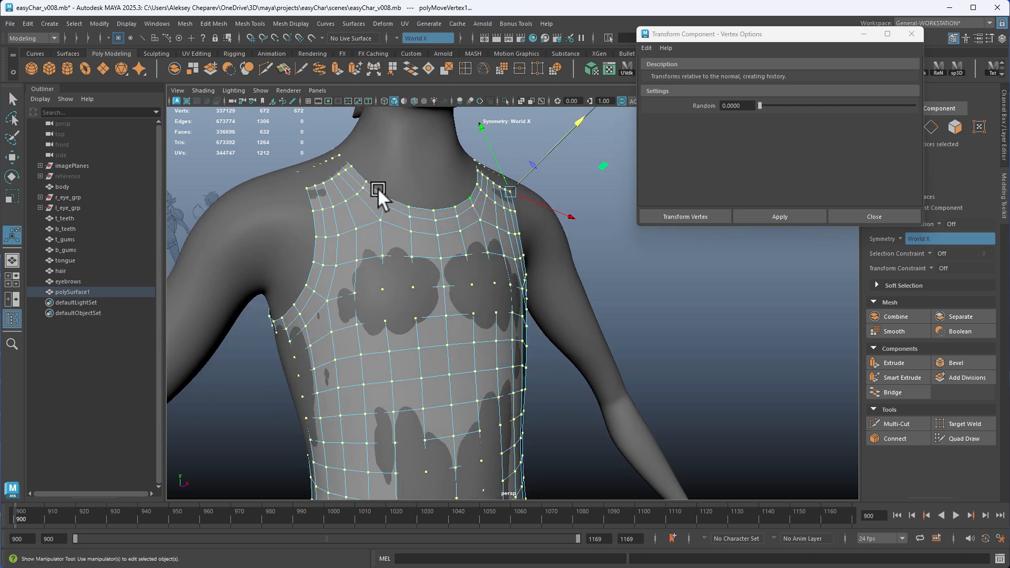
click(869, 213)
alt+drag(778, 240, 712, 255)
right_drag(762, 178, 802, 163)
key(q)
alt+drag(650, 234, 702, 231)
alt+right_drag(694, 231, 652, 231)
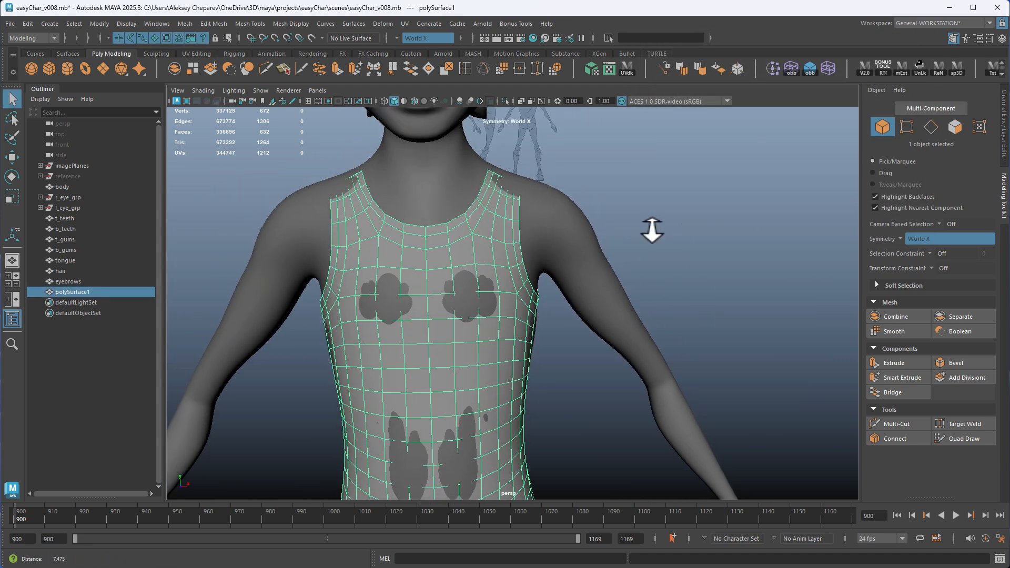
Make the body mesh the live surface again and activate Quad Draw on the shirt mesh polySurface1
click(472, 222)
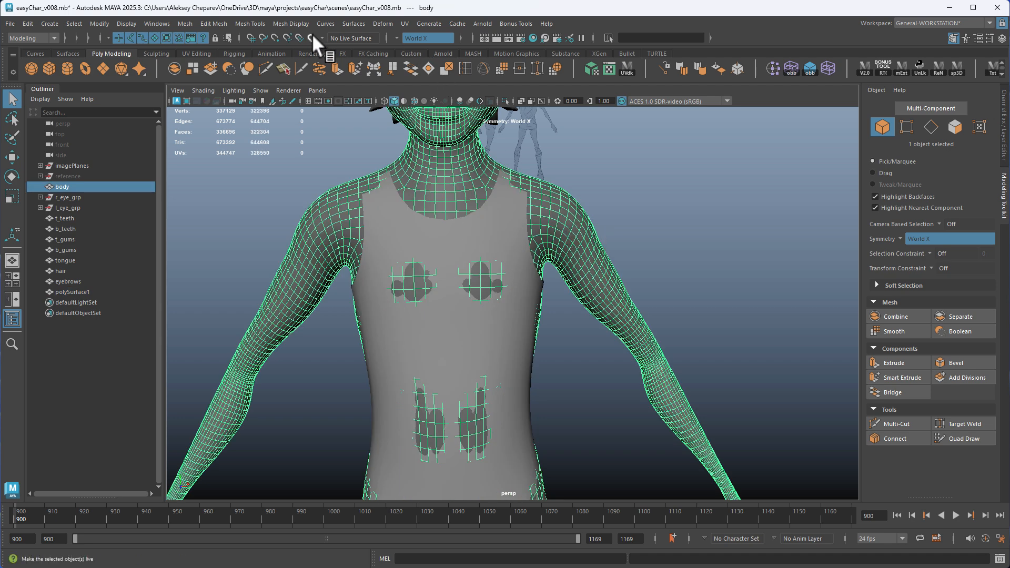
click(312, 36)
click(456, 236)
alt+drag(553, 247, 617, 258)
alt+middle_drag(614, 258, 608, 166)
alt+right_drag(684, 211, 661, 214)
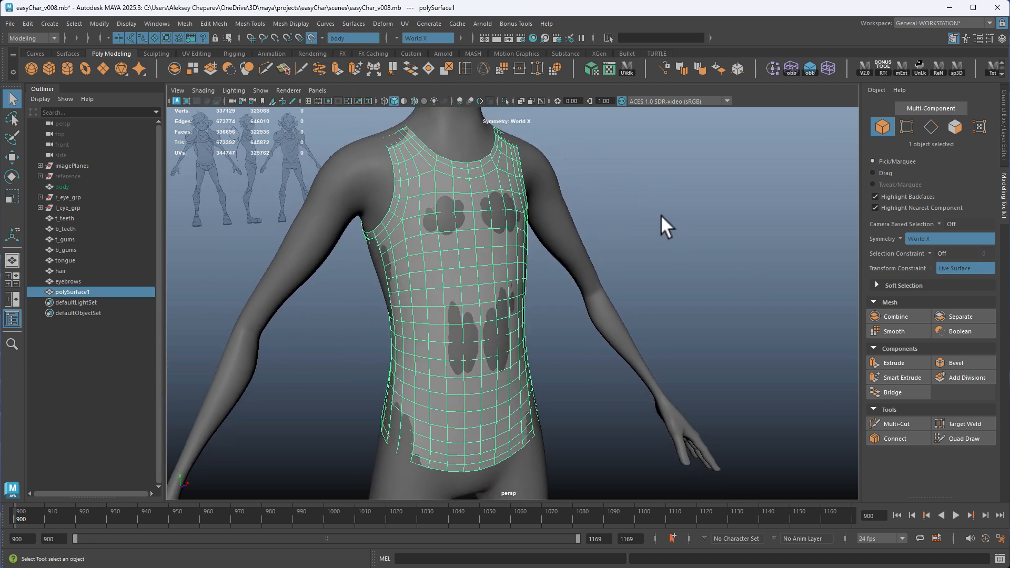
click(960, 440)
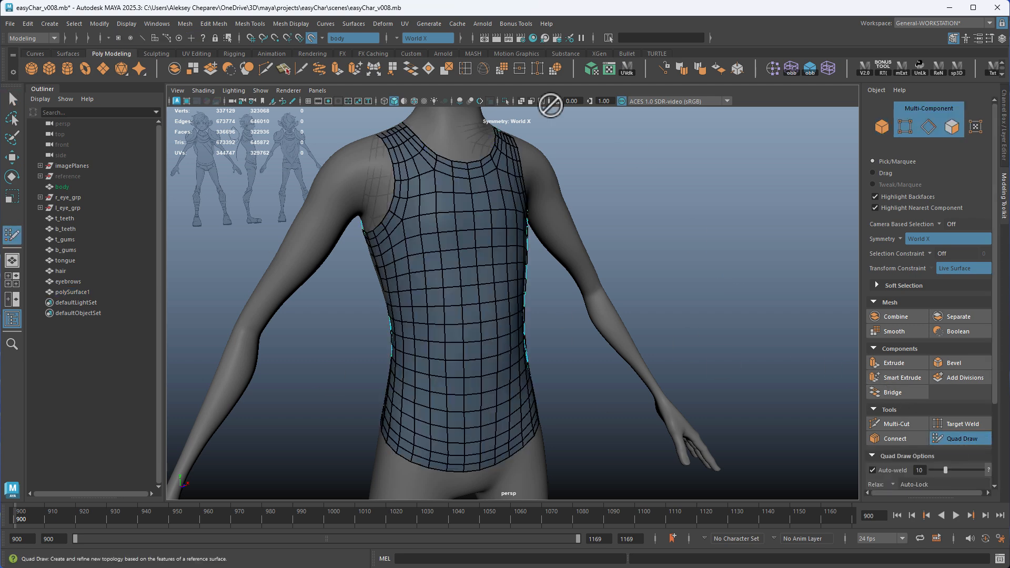
Relax the quads across the front of the shirt's chest so they follow the body surface evenly
alt+drag(603, 243, 532, 231)
alt+middle_drag(504, 185, 471, 298)
scroll(472, 298, up, 5)
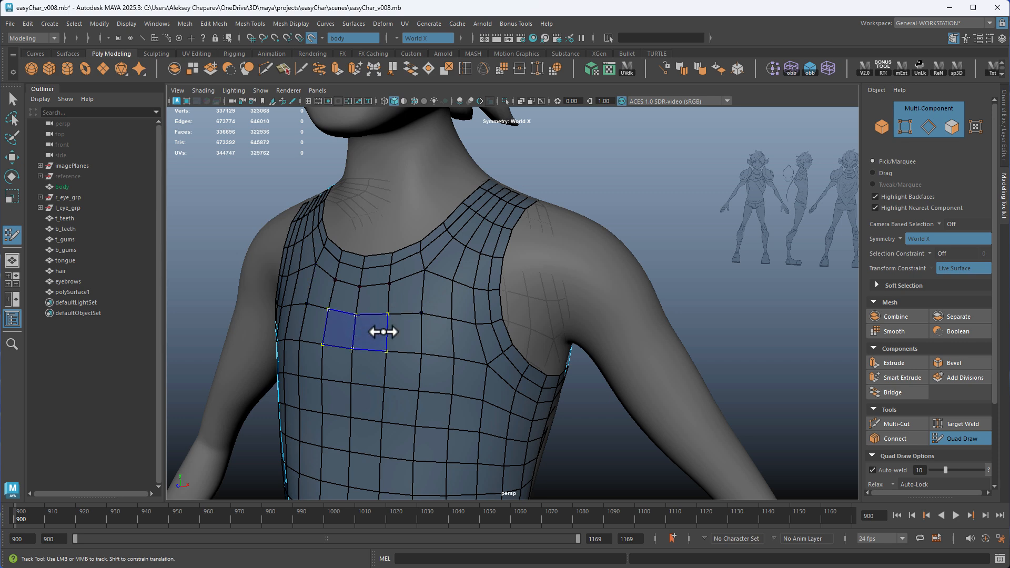
alt+right_drag(531, 333, 494, 270)
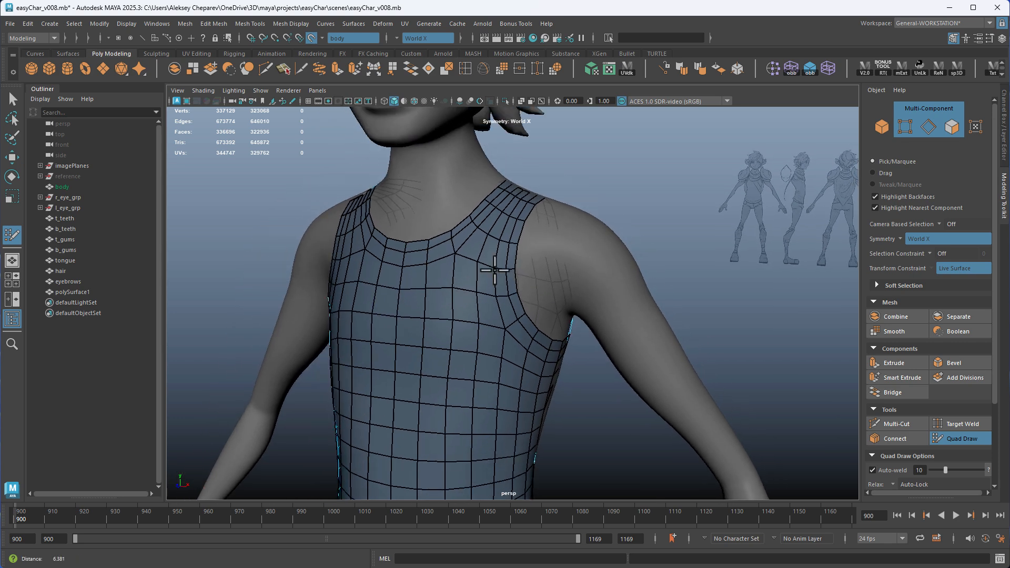
alt+middle_drag(421, 339, 433, 240)
mouse_move(489, 240)
alt+mouse_down()
mouse_move(455, 242)
mouse_move(502, 230)
alt+mouse_up()
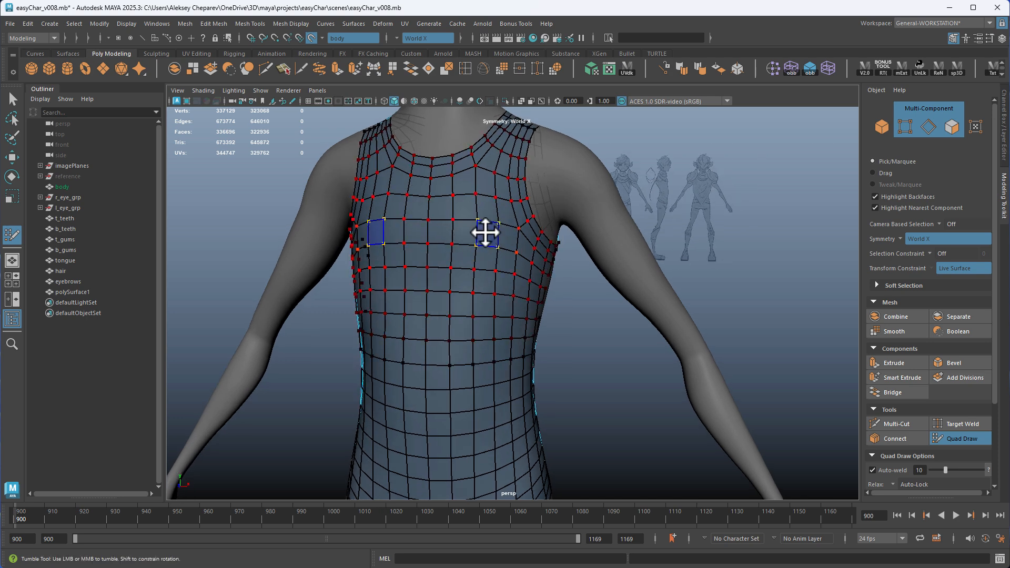
alt+drag(497, 294, 473, 293)
alt+middle_drag(474, 293, 457, 272)
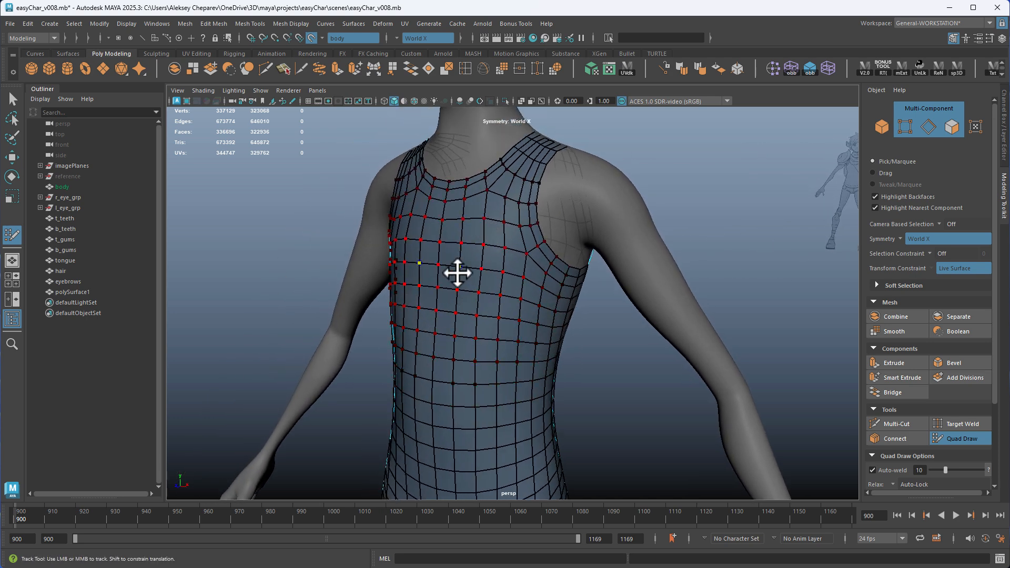
alt+right_drag(491, 273, 602, 327)
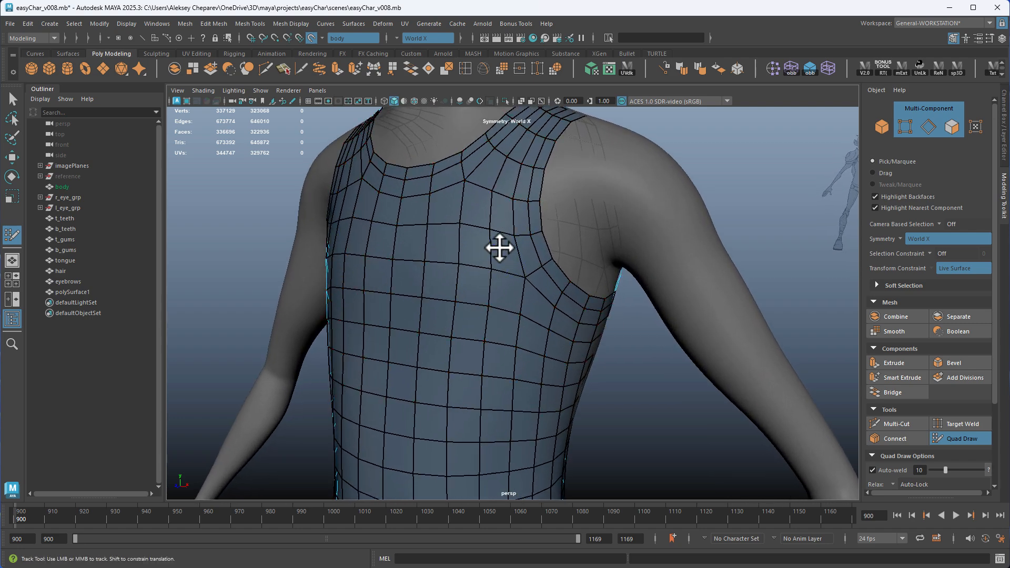
Relax the shirt's quads around the shoulder straps, working from the front over to the upper back
alt+drag(498, 248, 510, 243)
alt+middle_drag(510, 243, 548, 206)
alt+drag(548, 206, 413, 224)
alt+middle_drag(413, 224, 541, 279)
alt+right_drag(542, 279, 643, 368)
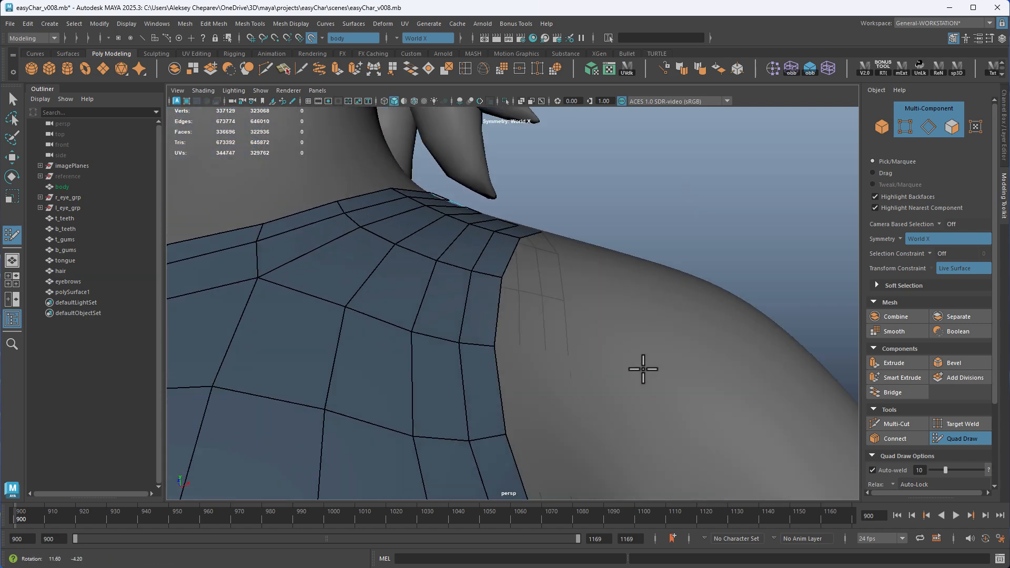
alt+drag(643, 367, 442, 284)
alt+middle_drag(442, 284, 492, 177)
alt+drag(492, 177, 427, 197)
alt+middle_drag(427, 197, 435, 309)
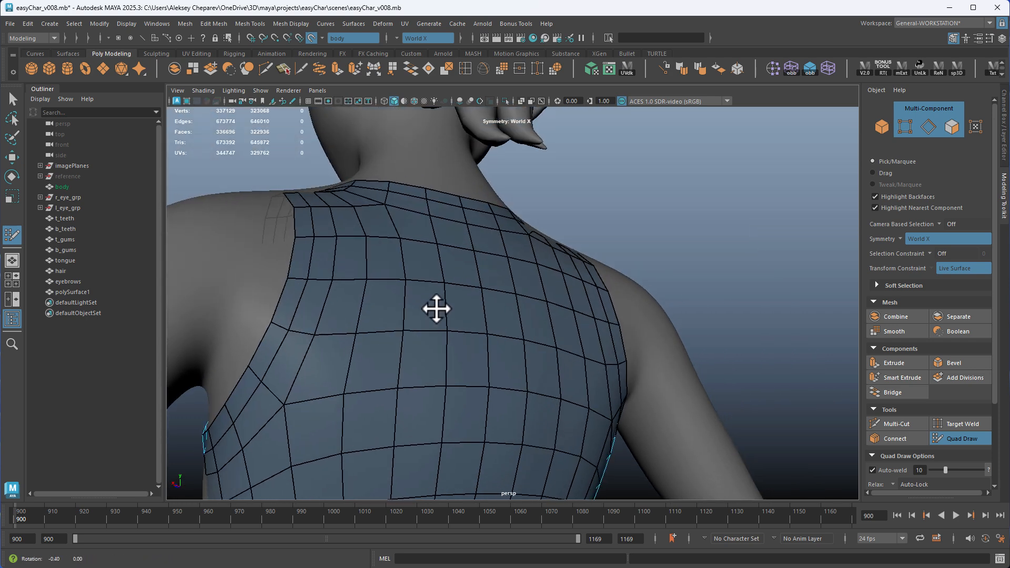
Relax the shirt's upper back and shoulder-blade quads, undoing the stray vertex tweak near the shoulder
alt+drag(436, 309, 500, 300)
alt+middle_drag(500, 300, 488, 309)
alt+right_drag(487, 309, 518, 295)
alt+middle_drag(518, 295, 508, 200)
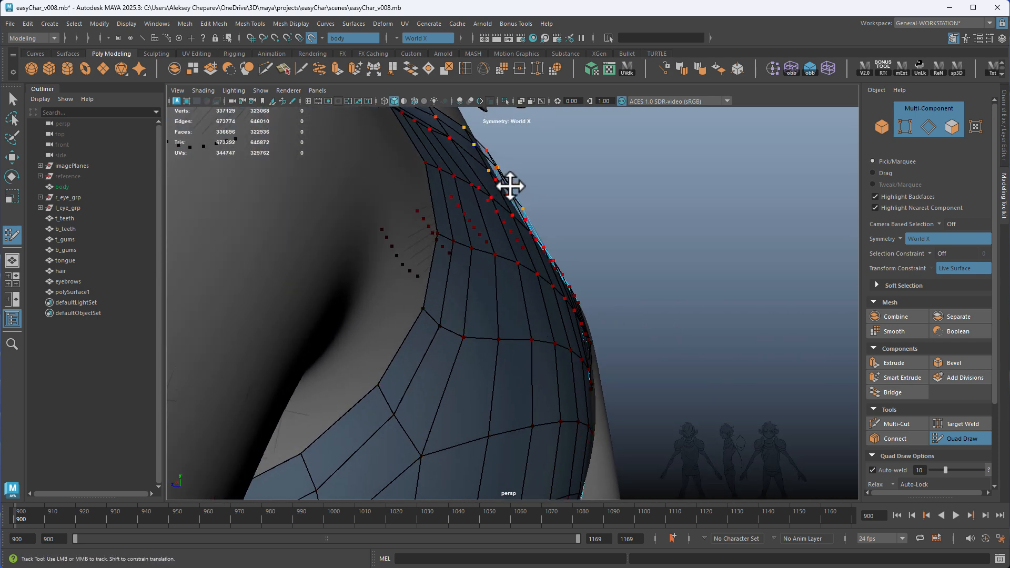
alt+drag(511, 186, 550, 232)
key(ctrl+z)
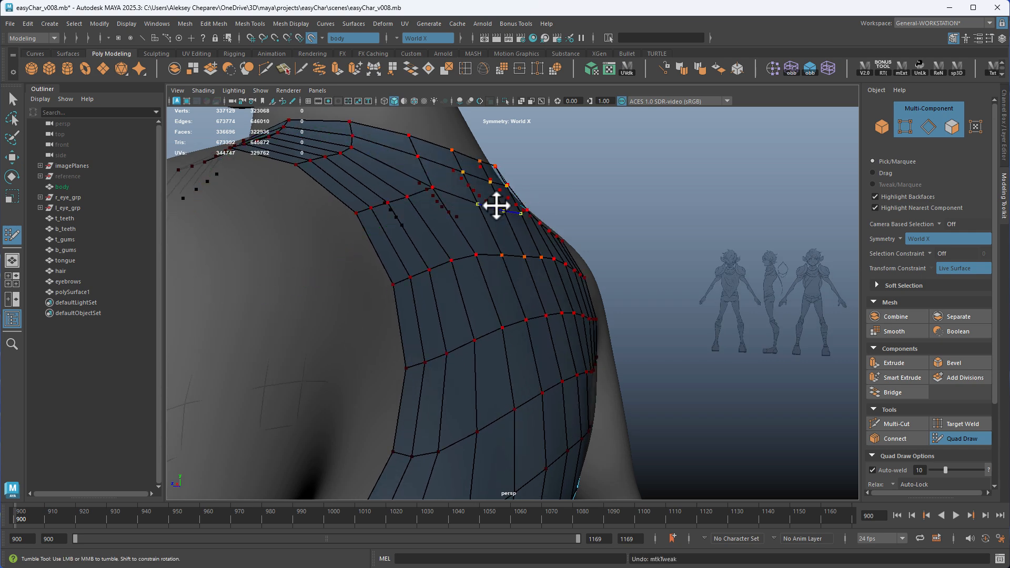
shift+drag(497, 206, 499, 209)
alt+drag(577, 255, 446, 247)
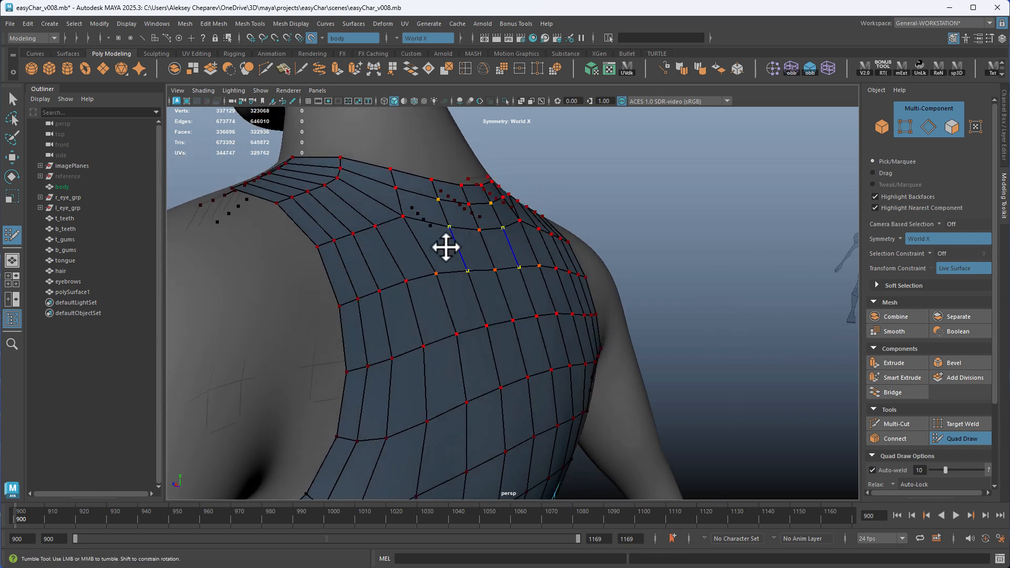
alt+drag(386, 221, 537, 277)
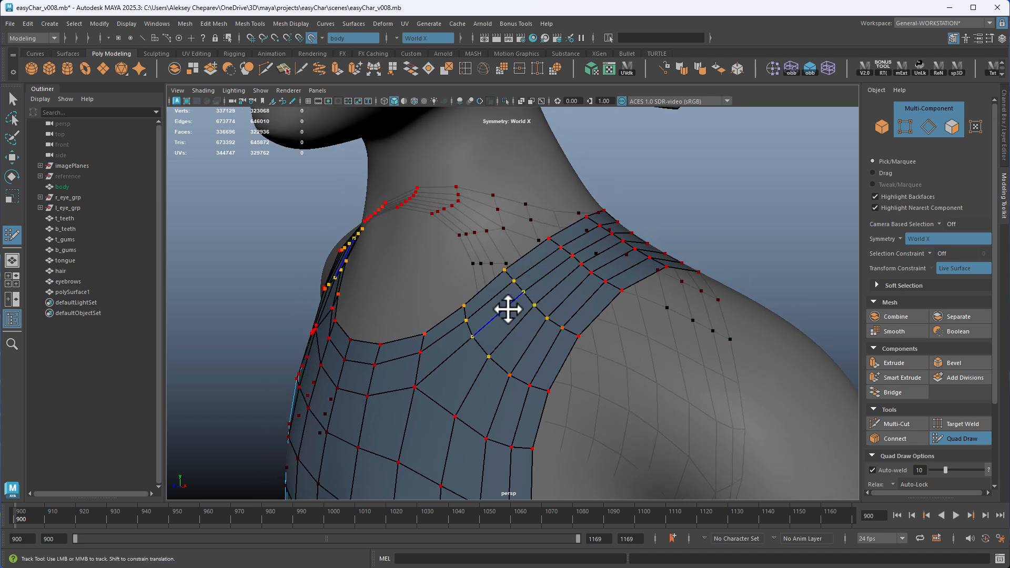
Relax the shirt's quads at the front neckline and upper chest to even out their spacing
mouse_move(508, 310)
alt+mouse_down()
mouse_move(657, 294)
mouse_move(606, 257)
alt+mouse_up()
alt+middle_drag(606, 257, 544, 216)
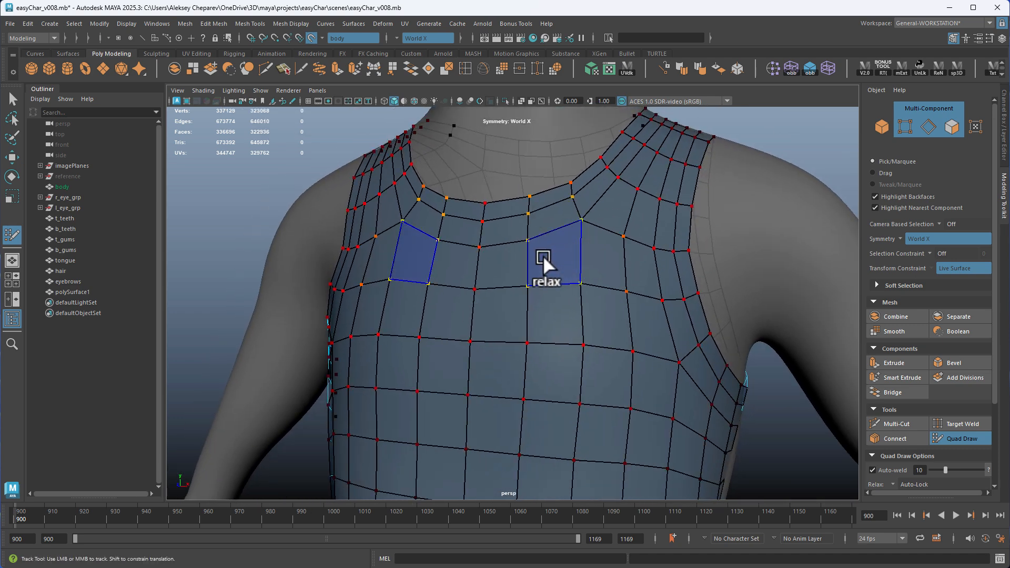
alt+right_drag(647, 311, 576, 379)
alt+middle_drag(575, 379, 550, 261)
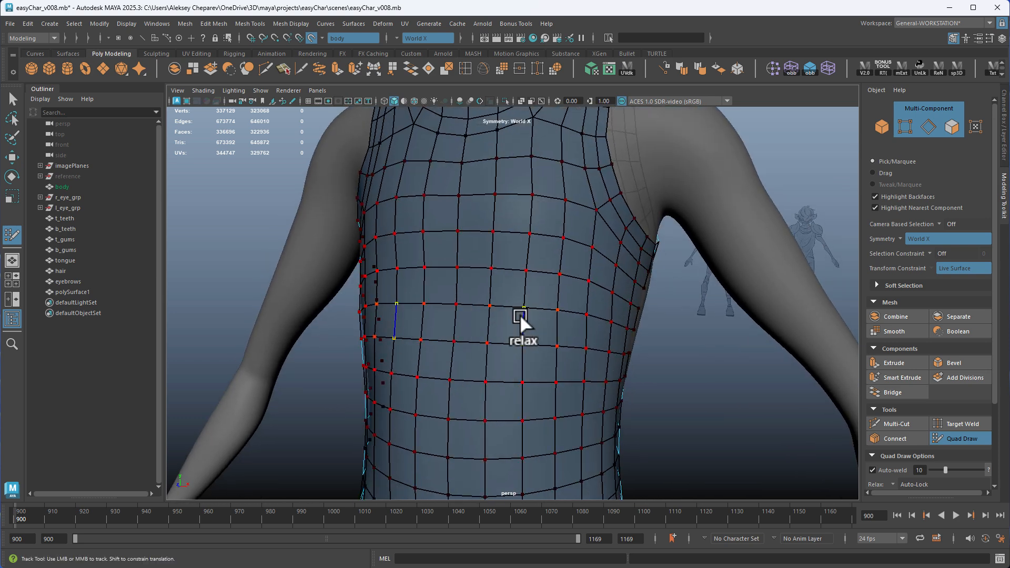
Relax the shirt's quads over the abdomen and along the front hem
mouse_move(520, 314)
alt+middle_down()
mouse_move(556, 343)
mouse_move(488, 282)
alt+middle_up()
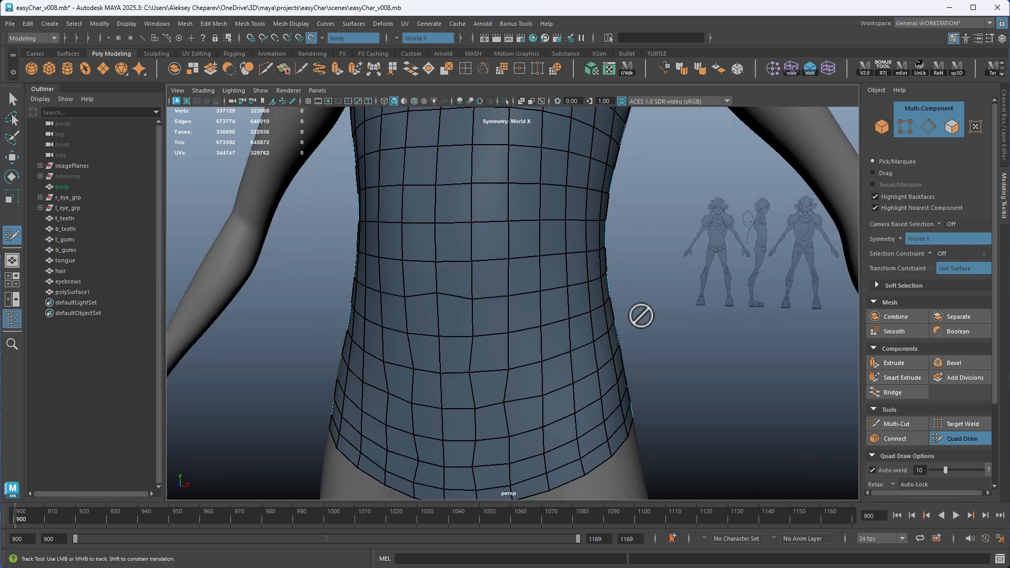
alt+drag(641, 316, 459, 356)
alt+right_drag(510, 363, 578, 305)
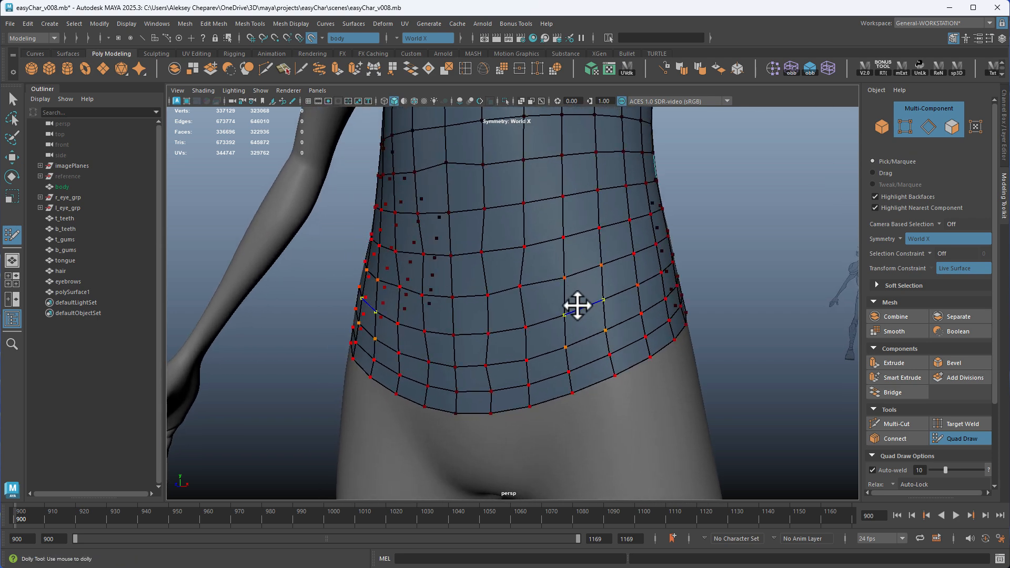
shift+click(516, 269)
mouse_move(491, 308)
alt+mouse_down()
mouse_move(634, 321)
mouse_move(521, 249)
mouse_move(694, 289)
mouse_move(573, 291)
alt+mouse_up()
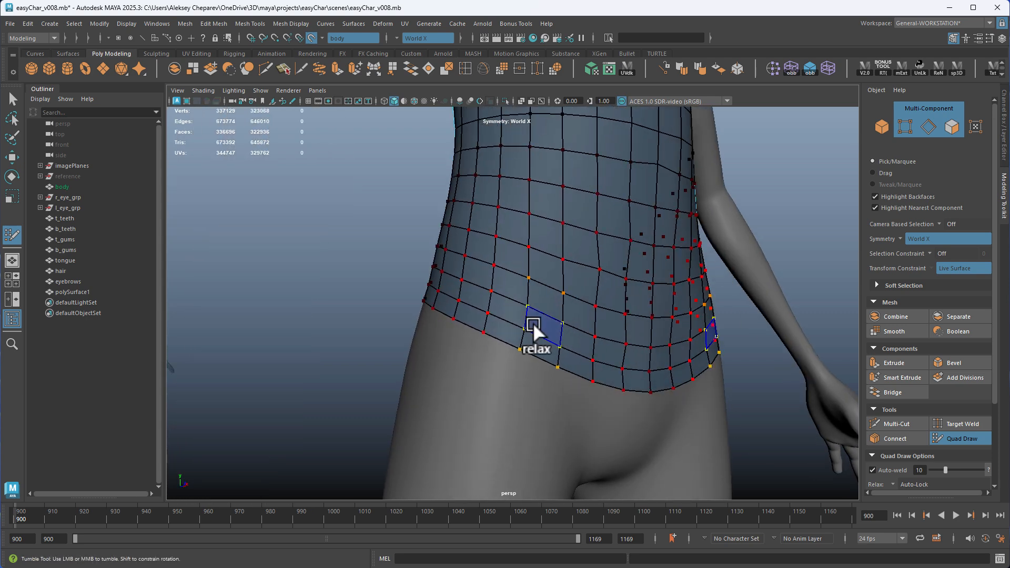
Relax the shirt's quads along the sides and across the middle and lower back
alt+drag(537, 334, 551, 215)
alt+middle_drag(551, 216, 502, 275)
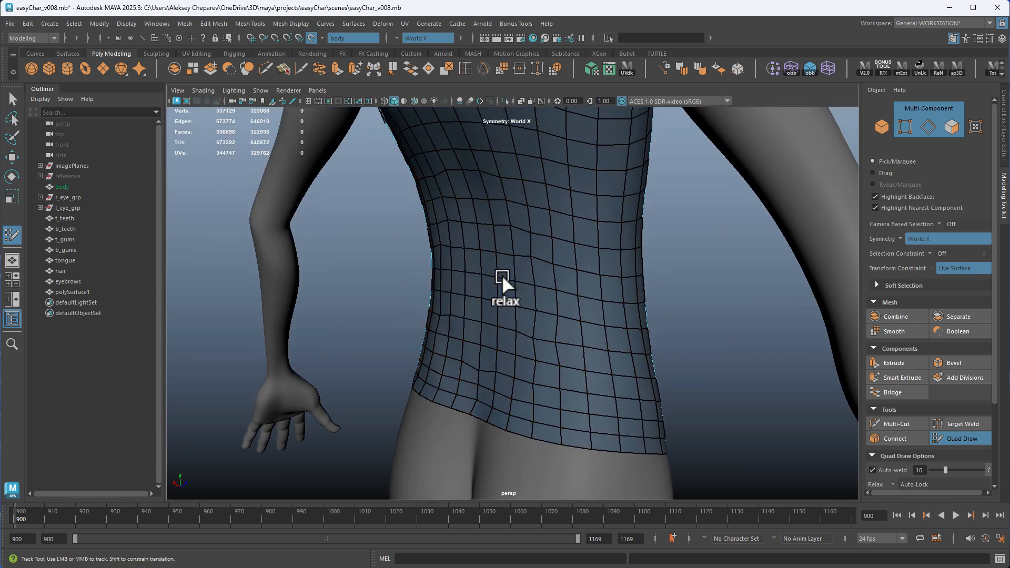
alt+middle_drag(514, 201, 505, 304)
alt+drag(511, 204, 471, 279)
alt+drag(475, 213, 531, 289)
alt+middle_drag(532, 289, 527, 261)
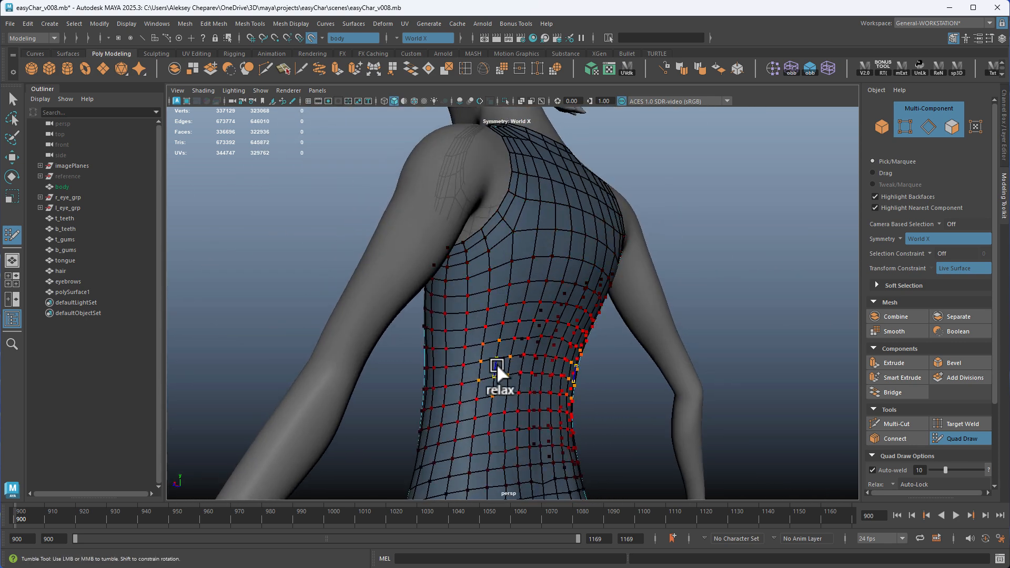
alt+middle_drag(497, 365, 504, 261)
alt+drag(535, 346, 485, 295)
alt+middle_drag(485, 295, 490, 194)
Relax the shirt's back hem border and the quads above it toward the side of the hip
alt+right_drag(519, 295, 670, 306)
alt+drag(671, 305, 627, 329)
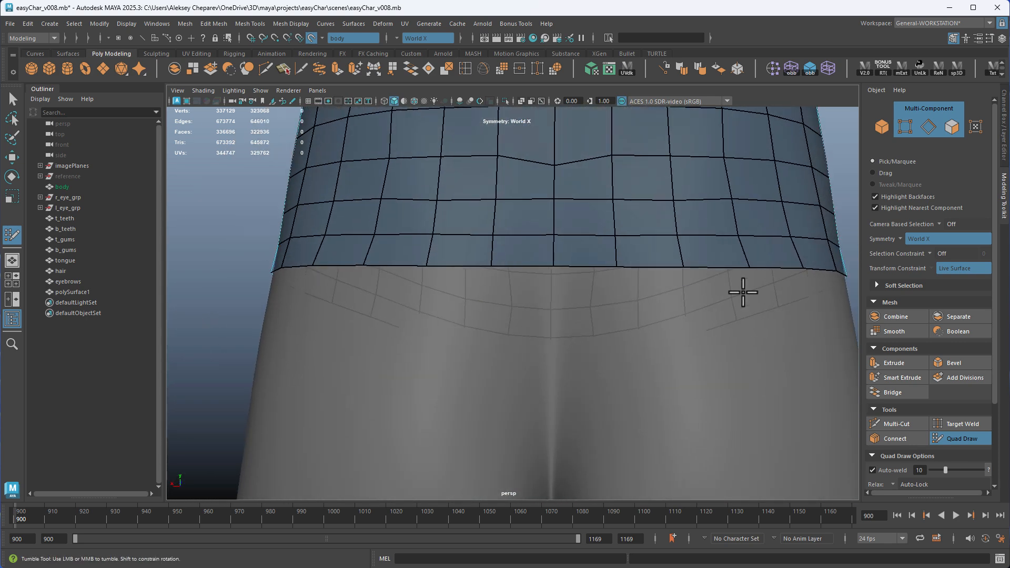
alt+middle_drag(707, 292, 500, 345)
alt+right_drag(500, 345, 674, 370)
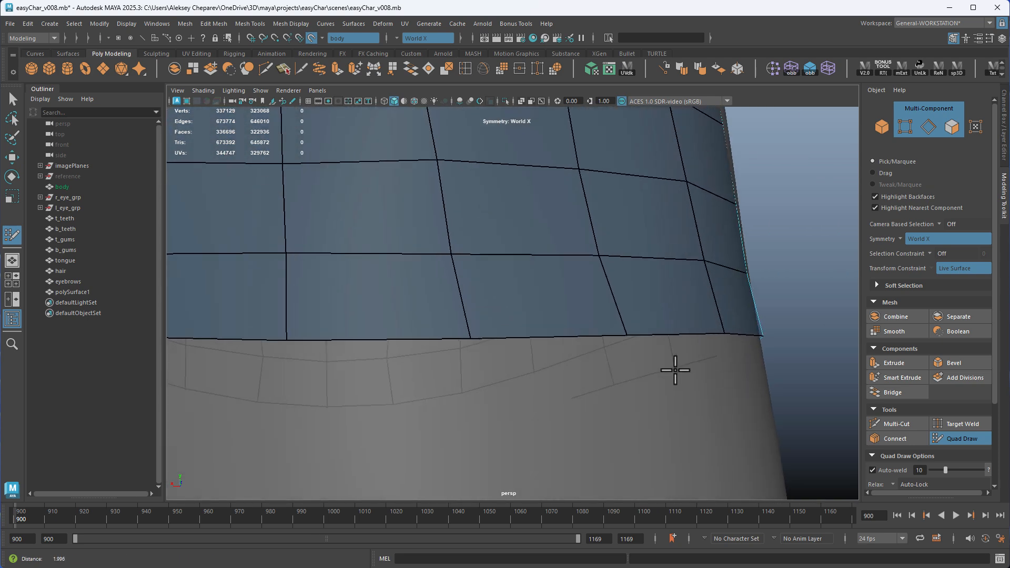
shift+click(722, 236)
shift+click(693, 333)
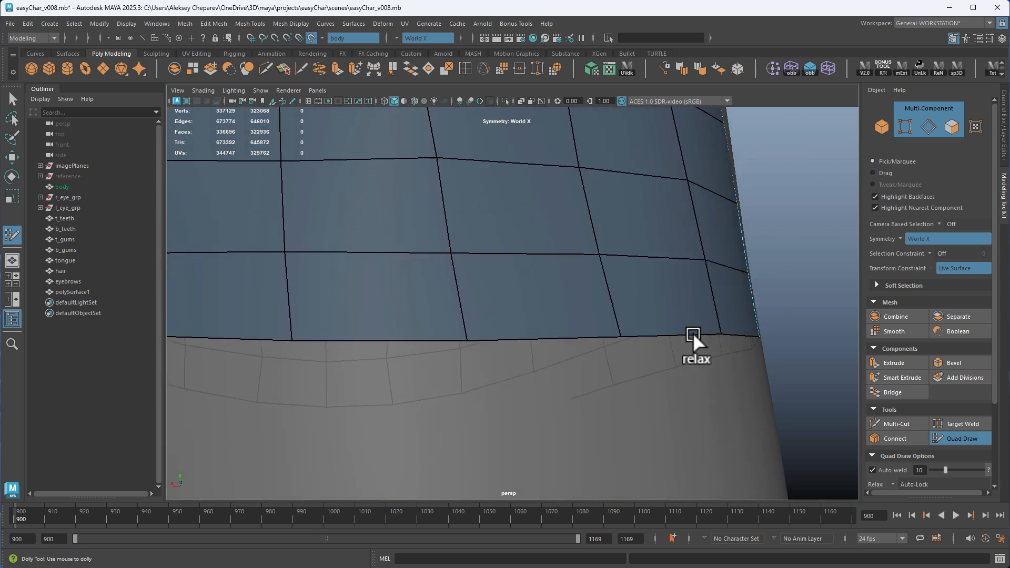
Relax the middle of the shirt's back hem to straighten the border edge and the rows above it
alt+right_drag(757, 372, 427, 325)
alt+middle_drag(427, 325, 671, 347)
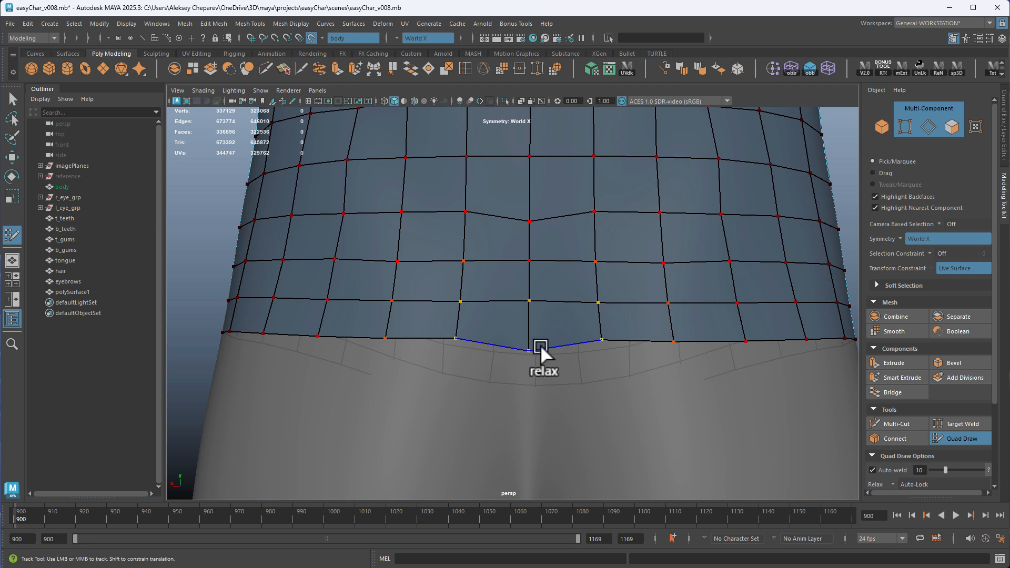
shift+drag(541, 345, 408, 334)
alt+right_drag(563, 341, 353, 307)
mouse_move(353, 307)
alt+mouse_down()
mouse_move(561, 298)
mouse_move(568, 282)
alt+mouse_up()
shift+drag(649, 339, 608, 356)
mouse_move(537, 368)
shift+mouse_down()
mouse_move(494, 372)
mouse_move(534, 375)
shift+mouse_up()
Relax the shirt's quads around the armholes, covering the chest, shoulder blade and underarm edges
mouse_move(600, 137)
alt+middle_down()
mouse_move(630, 236)
mouse_move(621, 298)
alt+middle_up()
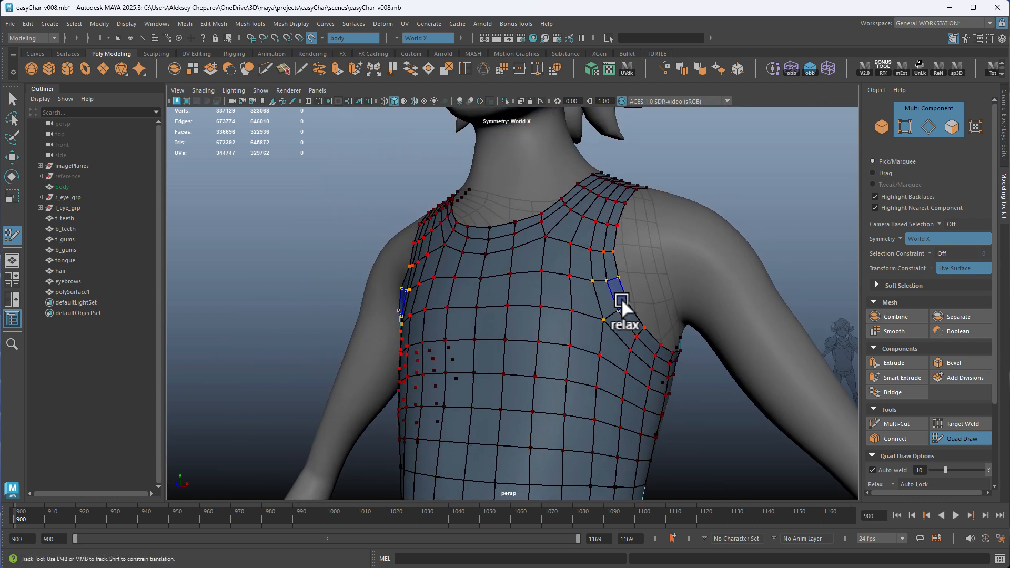
alt+drag(623, 285, 470, 239)
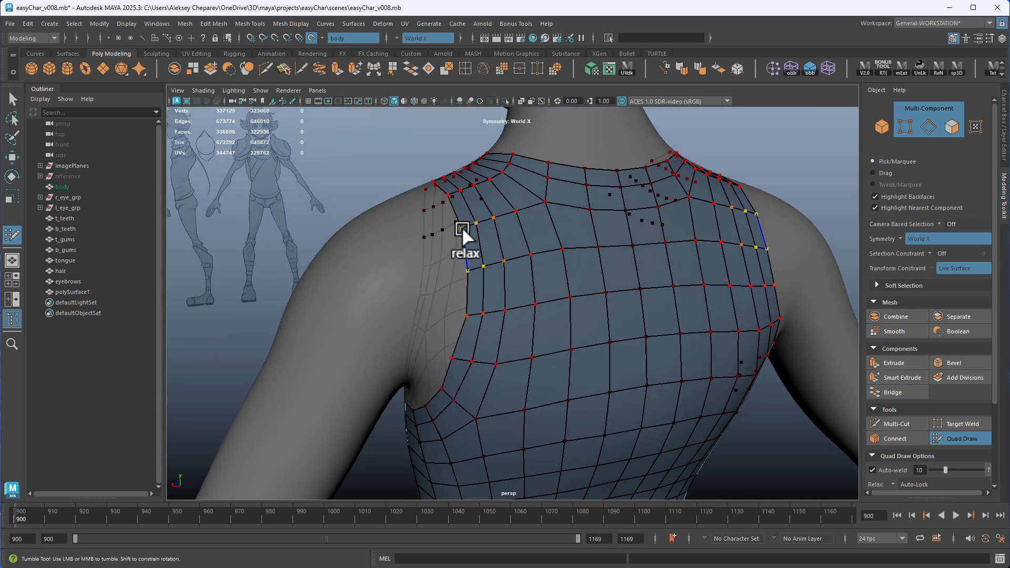
alt+drag(485, 382, 626, 332)
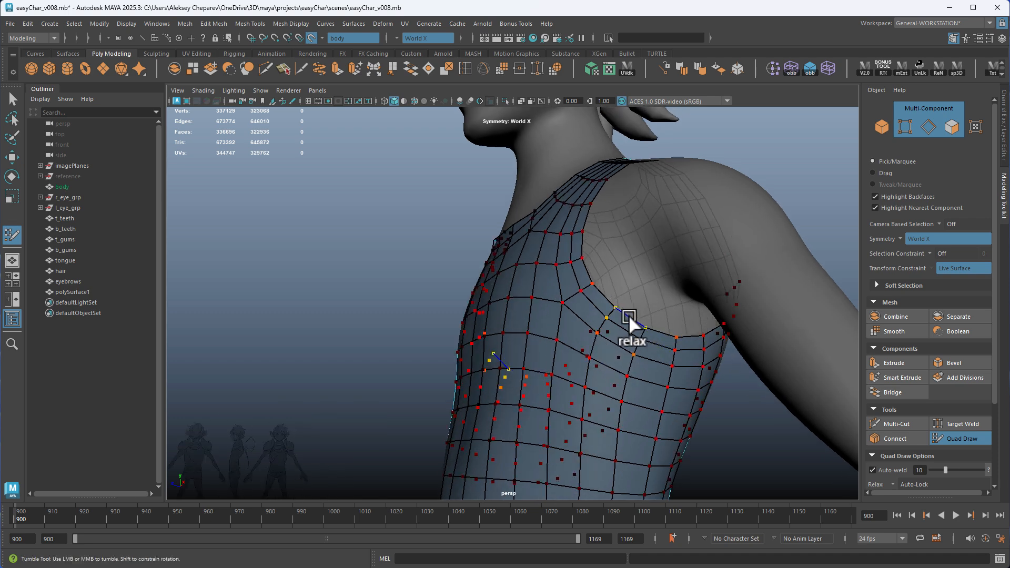
alt+drag(591, 282, 711, 379)
alt+right_drag(711, 379, 744, 435)
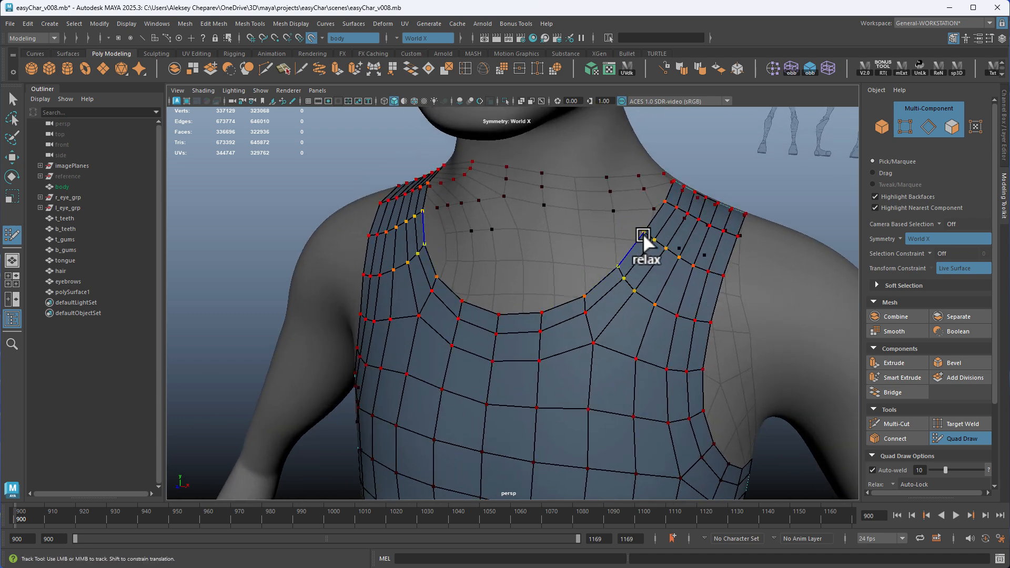
Relax the shirt's quads along the front and back neckline and across the upper back
alt+drag(707, 258, 501, 275)
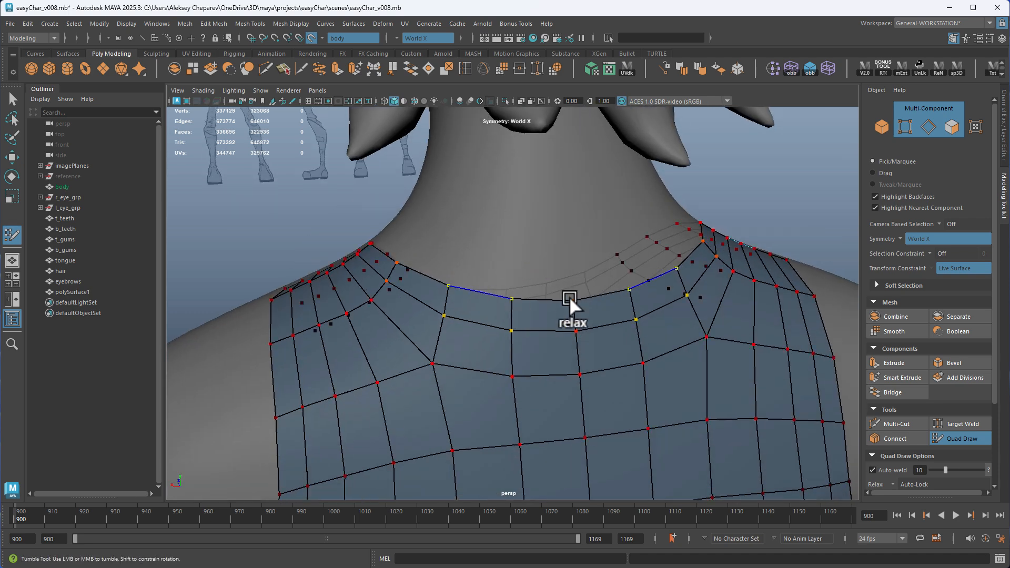
alt+drag(604, 293, 655, 289)
alt+right_drag(656, 290, 378, 284)
alt+drag(378, 285, 484, 244)
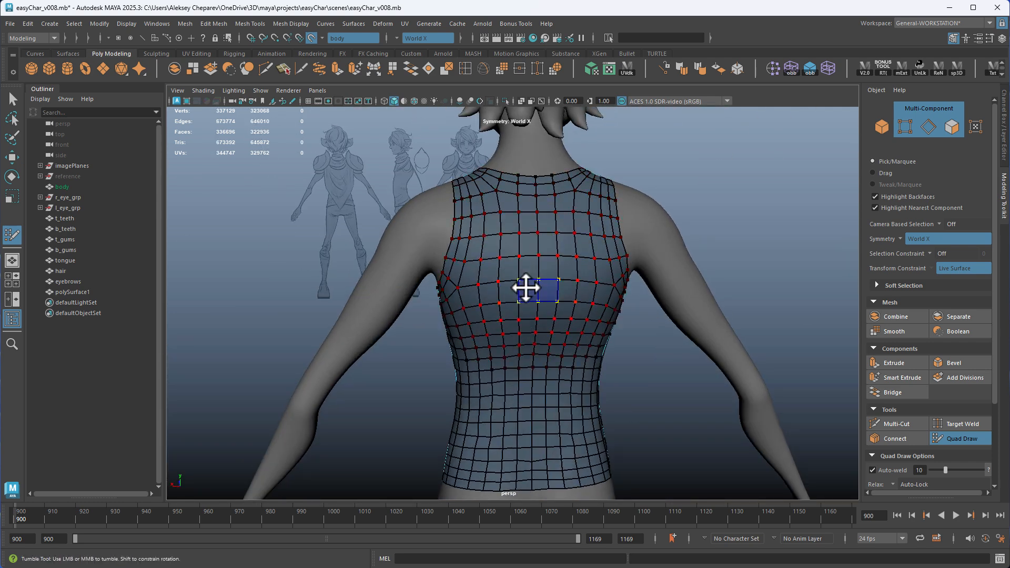
Relax the shirt's quads over the lower back and smooth the back hem border
alt+right_drag(539, 343, 638, 332)
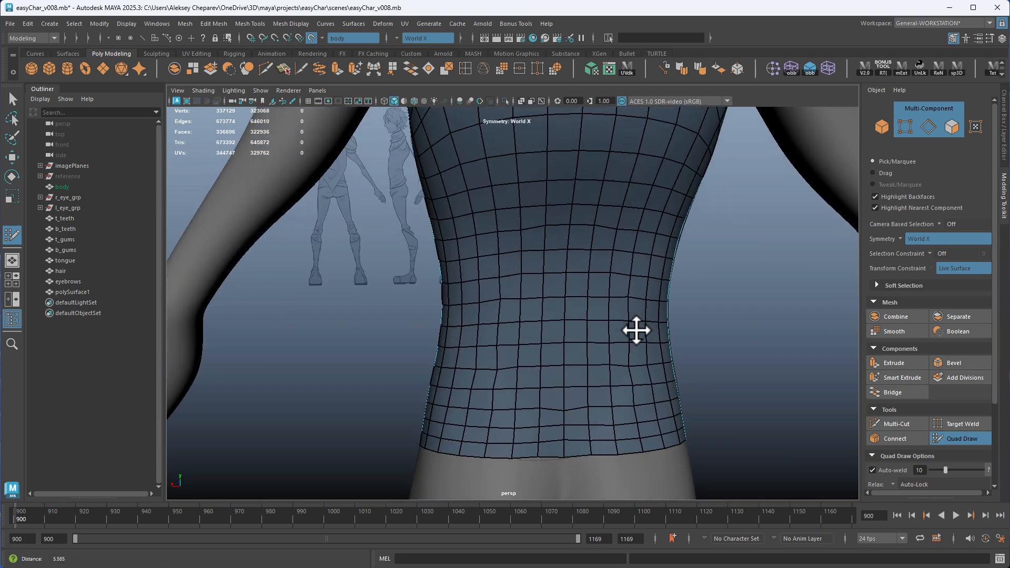
scroll(591, 353, down, 3)
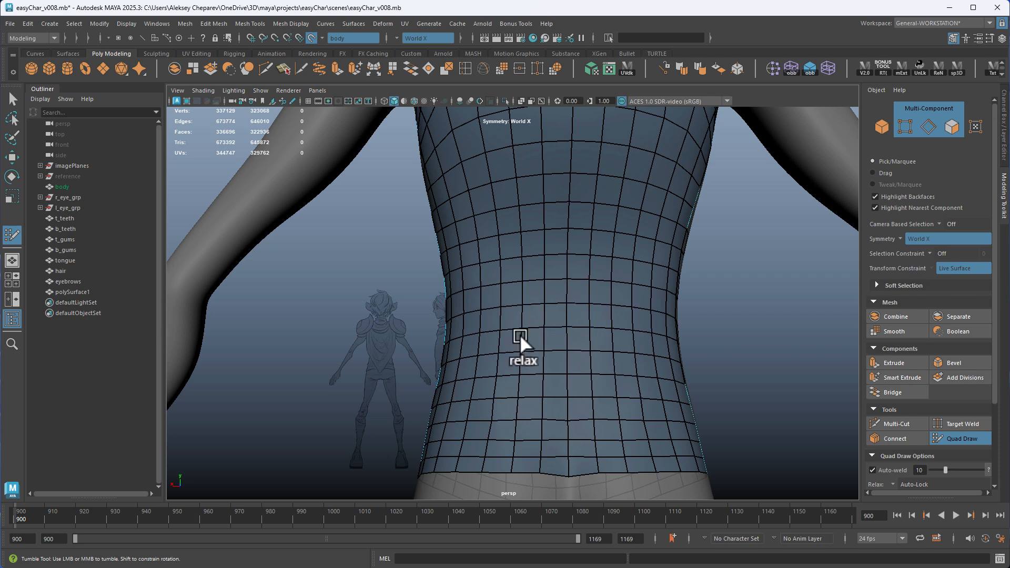
alt+middle_drag(542, 342, 556, 273)
scroll(556, 273, up, 3)
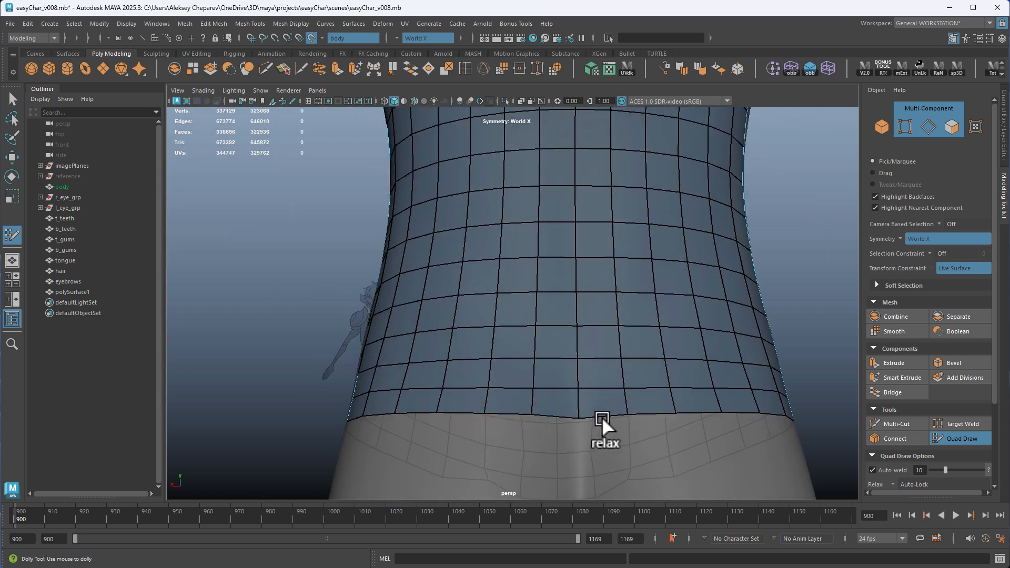
scroll(563, 392, down, 3)
alt+drag(553, 380, 658, 361)
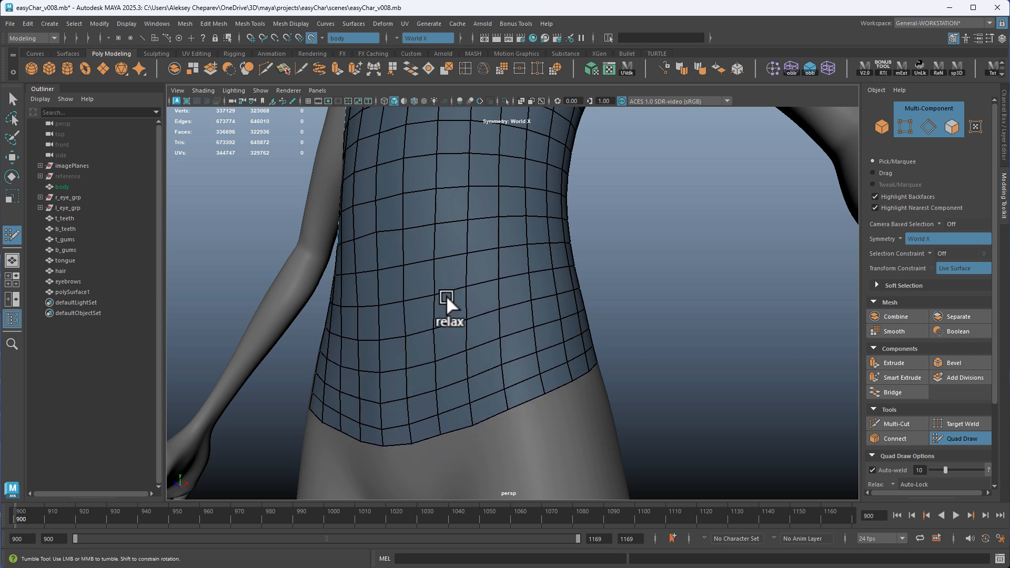
Relax the shirt's quads across the abdomen and toward the sides of the waist
shift+drag(446, 295, 495, 295)
scroll(495, 296, down, 3)
alt+middle_drag(433, 297, 451, 335)
mouse_move(451, 336)
alt+mouse_down()
mouse_move(469, 296)
mouse_move(402, 379)
mouse_move(489, 370)
mouse_move(491, 235)
alt+mouse_up()
alt+drag(500, 363, 428, 383)
alt+middle_drag(427, 383, 442, 276)
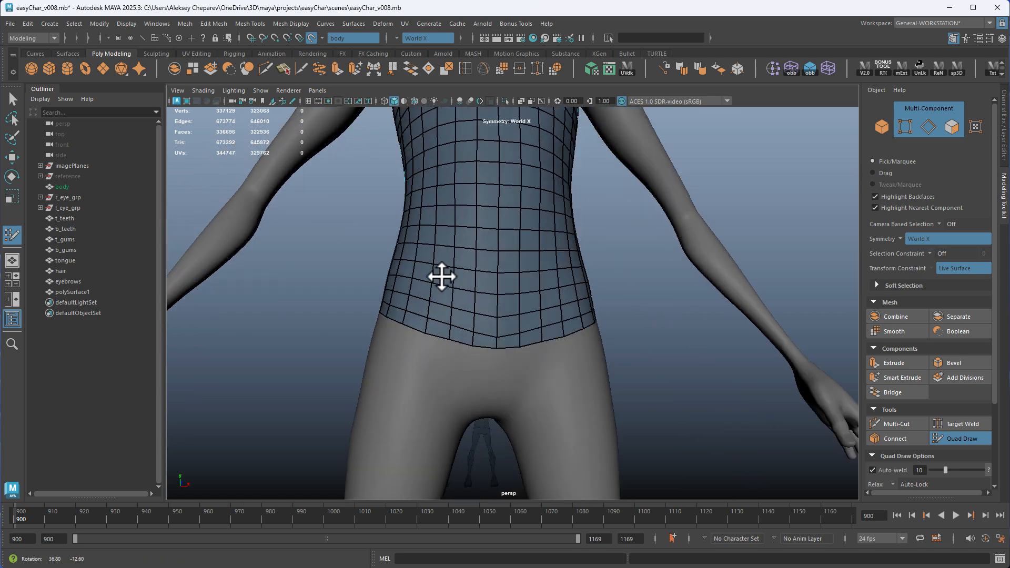
Adjust and relax the front hem border and the quad rows above it into an even curve
scroll(453, 287, up, 3)
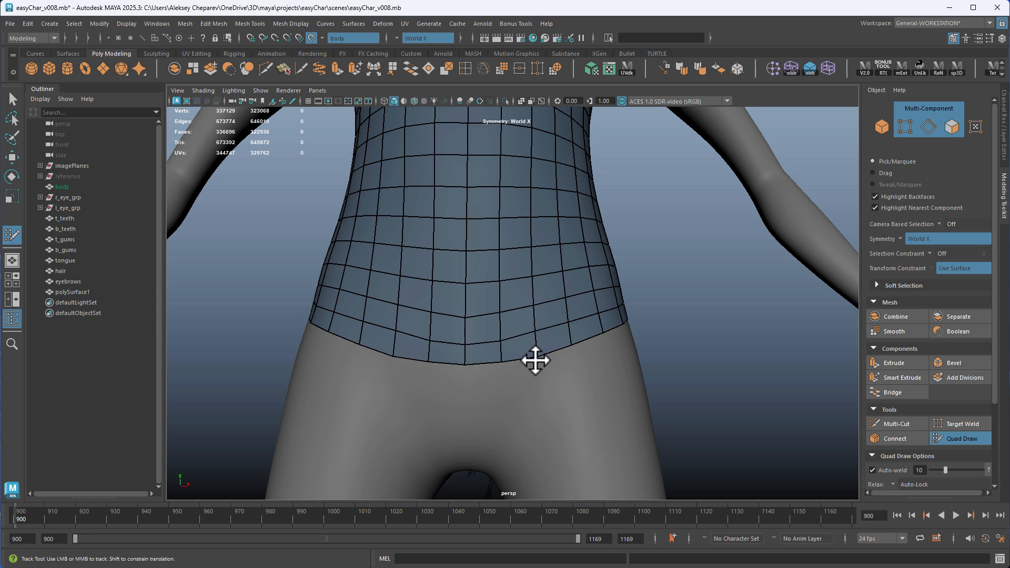
alt+drag(553, 363, 541, 361)
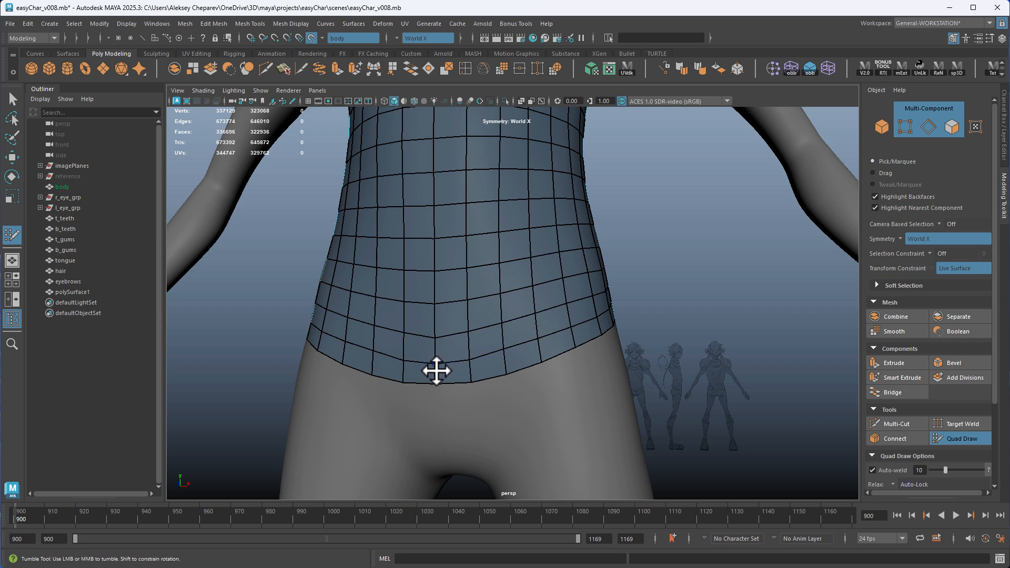
alt+drag(622, 375, 507, 384)
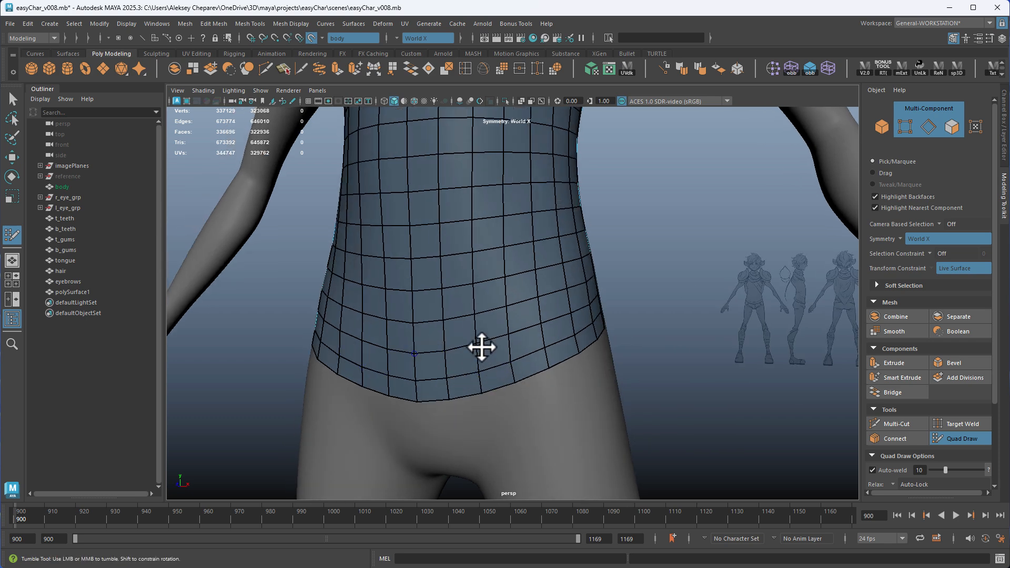
alt+middle_drag(482, 348, 486, 463)
alt+right_drag(487, 463, 422, 348)
alt+drag(422, 347, 553, 264)
right_drag(490, 234, 542, 219)
mouse_move(632, 315)
alt+right_down()
mouse_move(685, 336)
mouse_move(595, 329)
alt+right_up()
mouse_move(684, 315)
alt+mouse_down()
mouse_move(632, 328)
mouse_move(585, 317)
alt+mouse_up()
Leave Quad Draw, toggle the default material display and deactivate the body as the live surface
key(w)
alt+drag(482, 319, 557, 311)
alt+right_drag(558, 310, 630, 327)
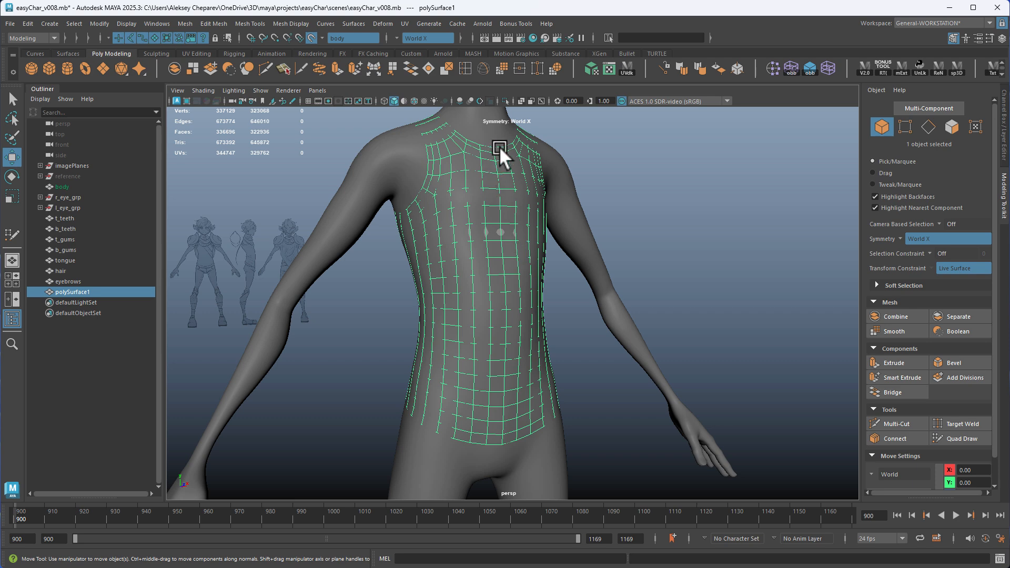
alt+middle_drag(519, 204, 487, 256)
alt+right_drag(487, 256, 526, 248)
click(404, 101)
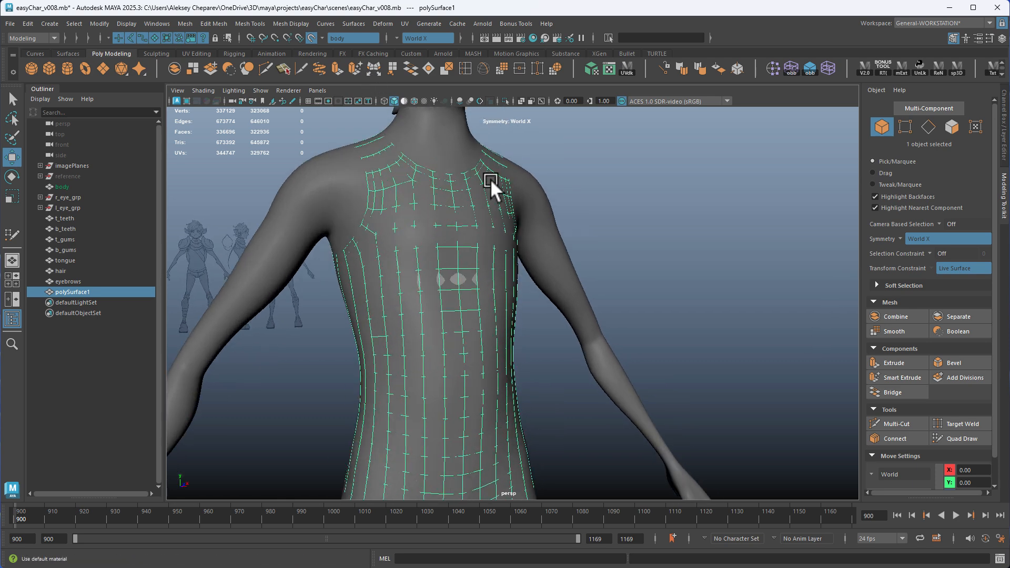
click(311, 36)
click(434, 200)
Deselect the body and select the shirt mesh instead
alt+drag(617, 231, 570, 241)
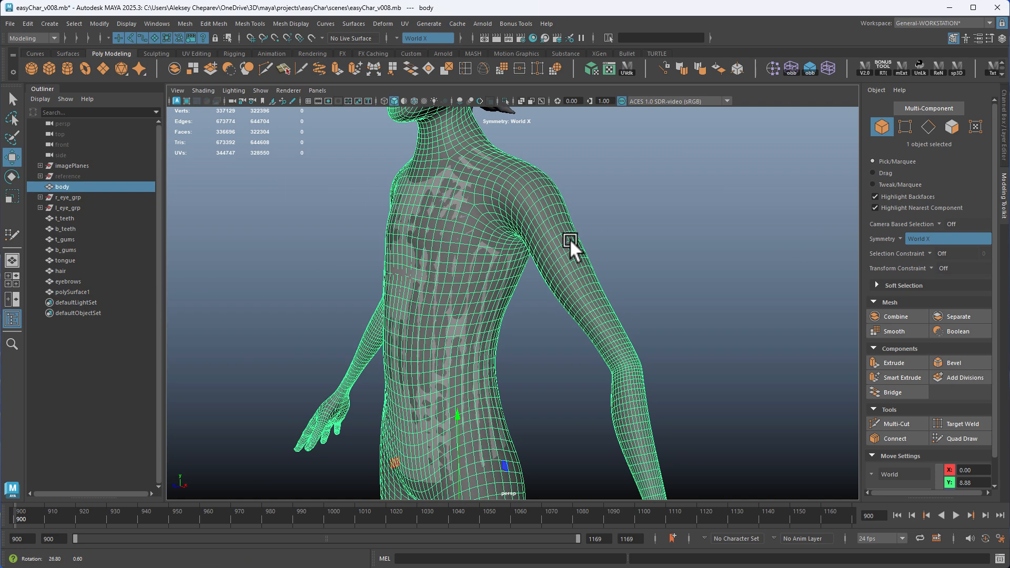
click(657, 239)
click(440, 219)
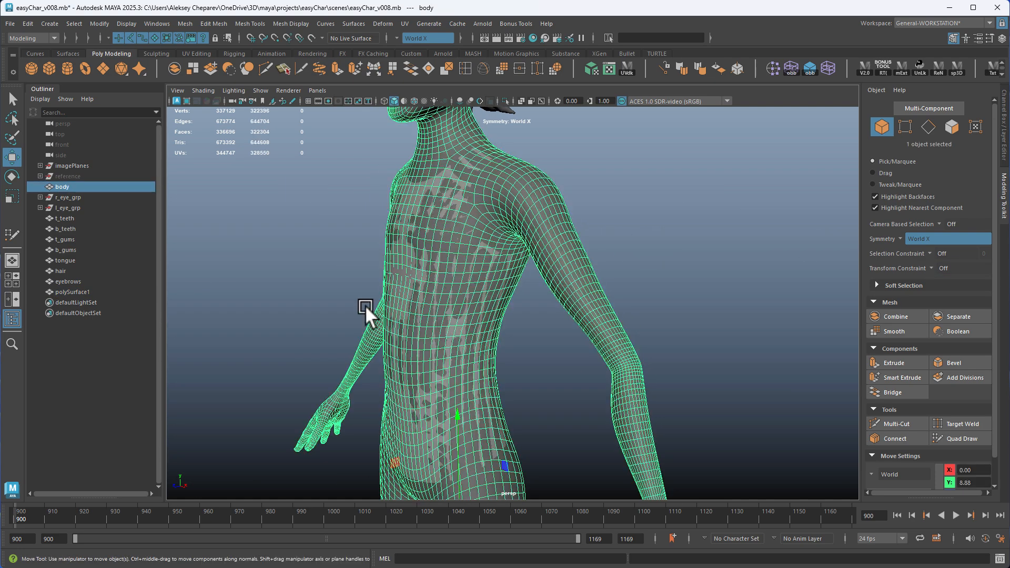
alt+drag(366, 306, 468, 281)
shift+click(475, 277)
shift+click(545, 261)
alt+right_drag(389, 195, 429, 140)
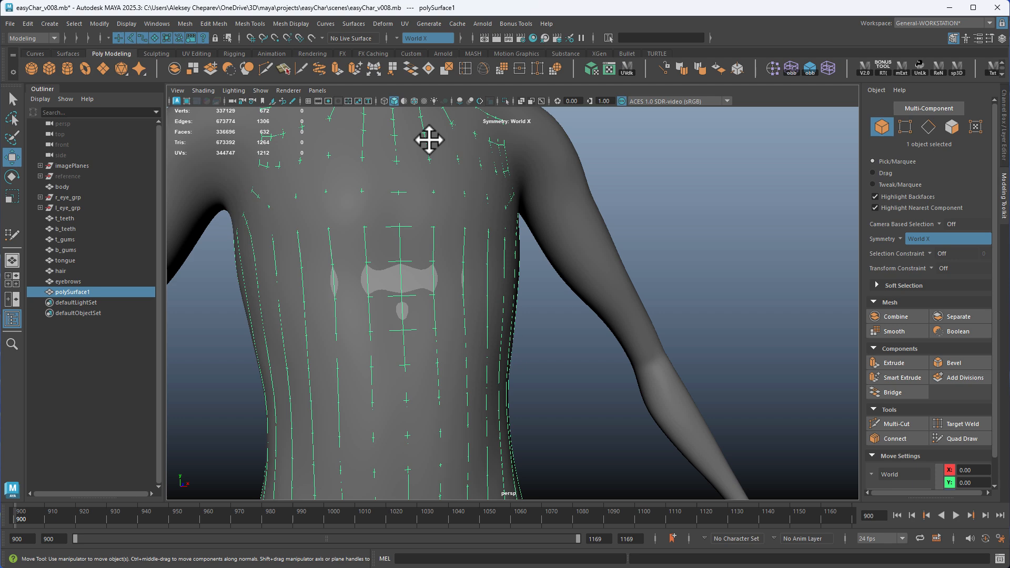
Apply Transform Component with Random 0 to the shirt's vertices and push them outward along their normals
double_click(374, 65)
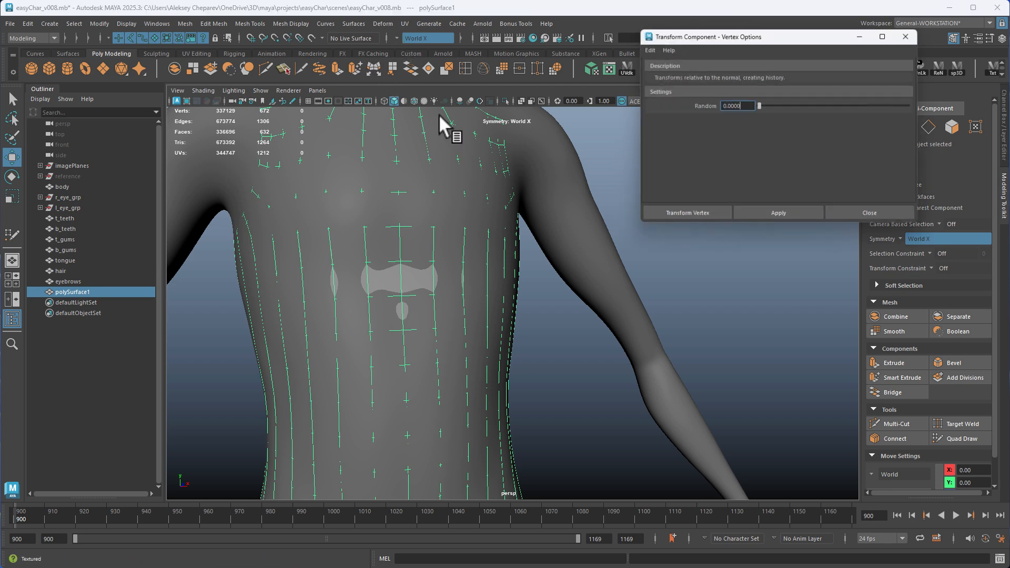
click(773, 216)
alt+right_drag(664, 232, 588, 300)
drag(546, 195, 550, 194)
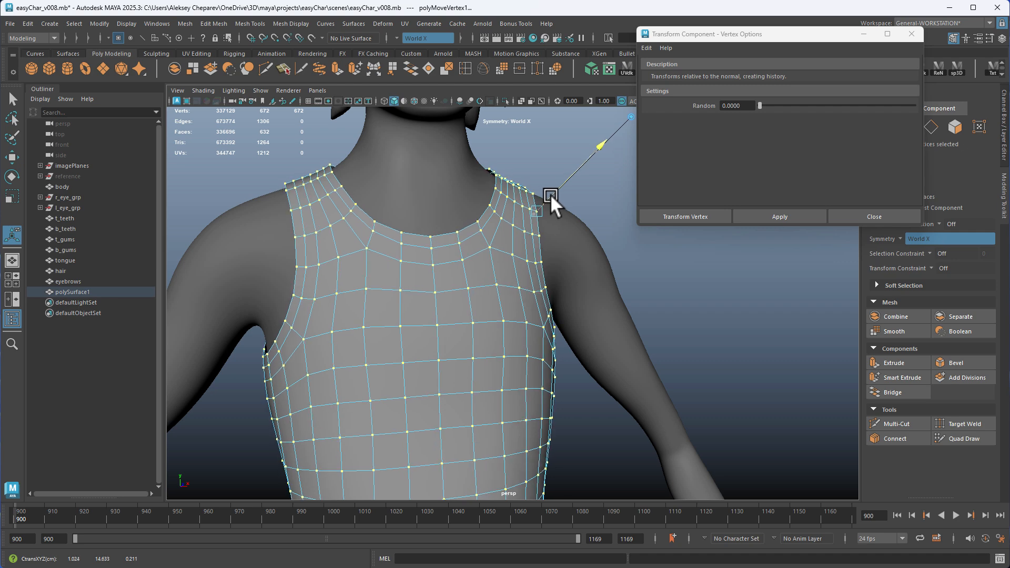
click(843, 217)
Finish the vertex transform, return to object selection and reselect the offset shirt mesh
right_drag(700, 252, 626, 258)
alt+middle_drag(626, 258, 600, 110)
mouse_move(694, 245)
alt+mouse_down()
mouse_move(537, 255)
mouse_move(702, 247)
alt+mouse_up()
alt+middle_drag(684, 247, 666, 302)
click(665, 302)
alt+drag(600, 226, 511, 258)
click(485, 272)
alt+drag(595, 282, 492, 286)
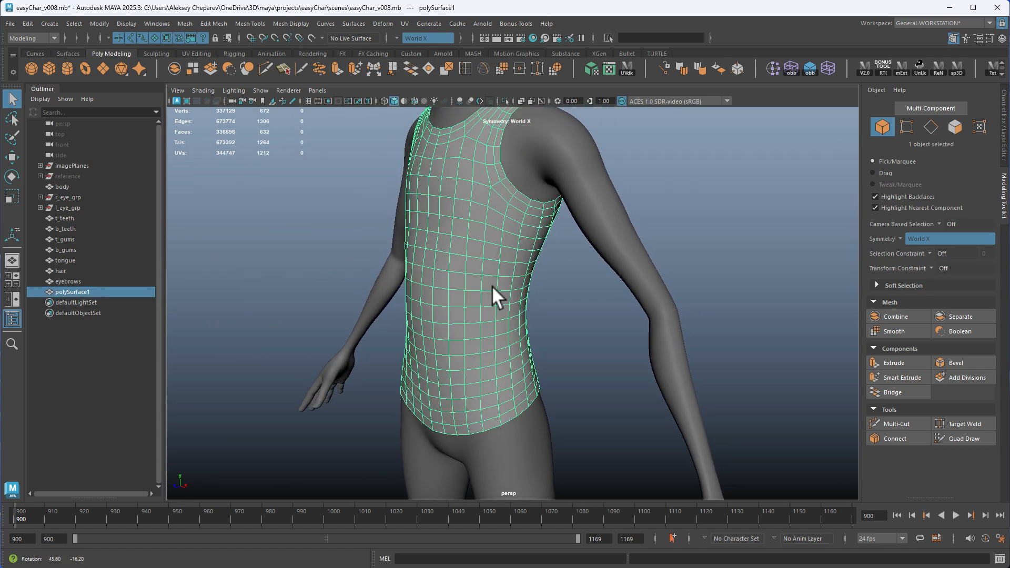
Compare the shirt's profile with the reference drawing in the side view
key(space)
key(space)
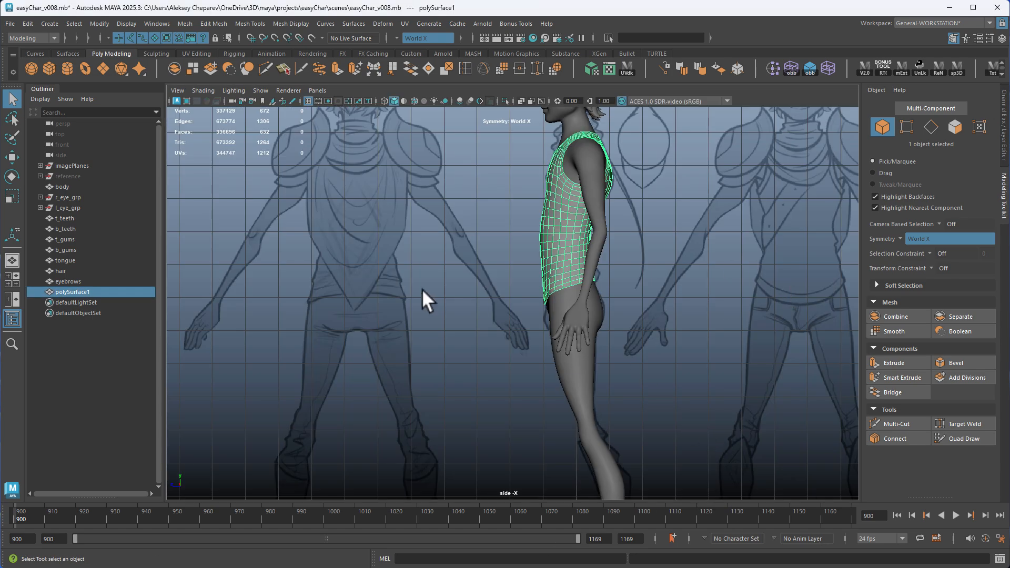
alt+drag(563, 258, 555, 249)
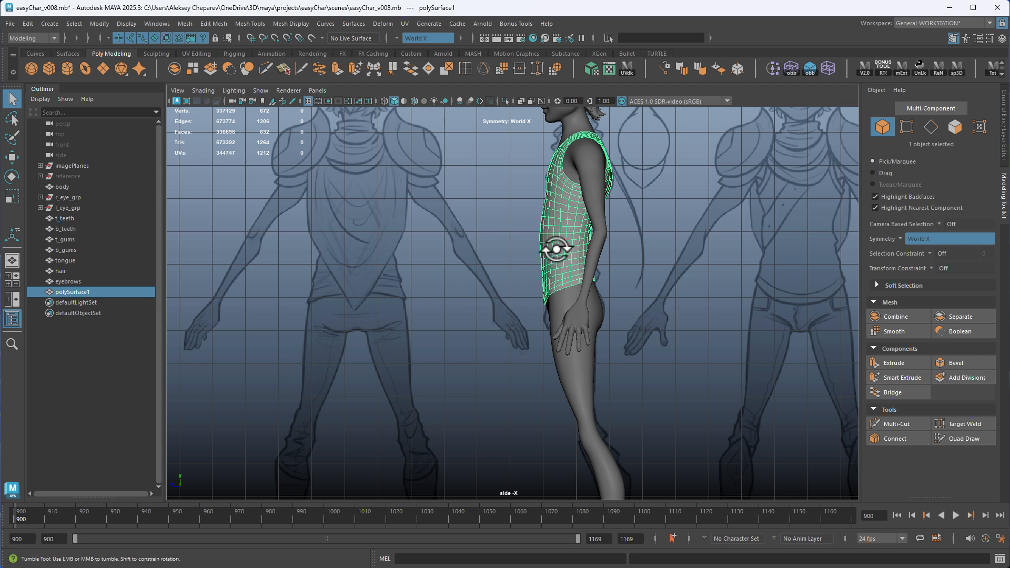
key(space)
key(space)
Display the channel box and compare the shirt's hem and silhouette with the reference drawing in the front view
alt+drag(508, 300, 564, 338)
click(1005, 157)
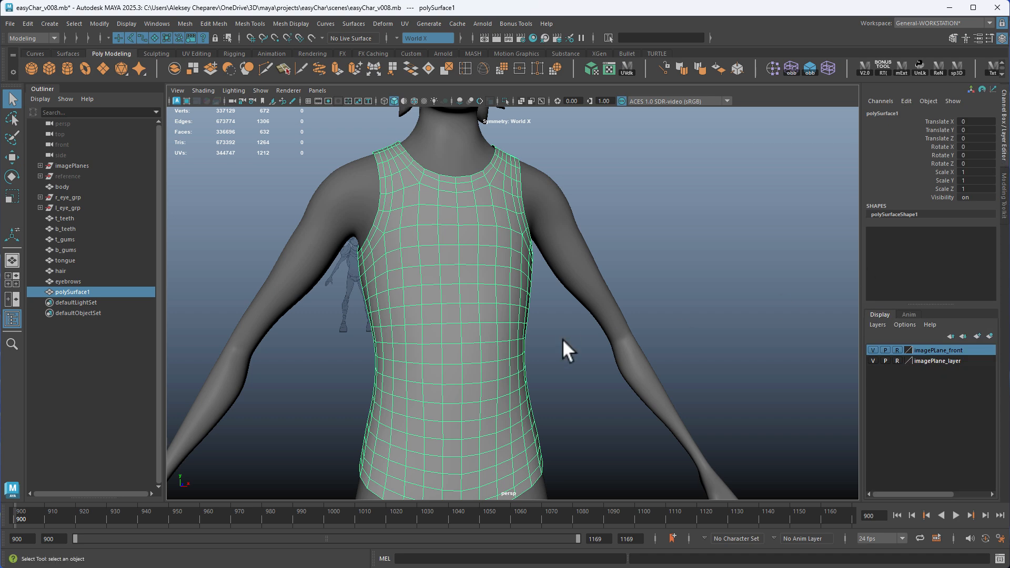
scroll(564, 349, up, 5)
key(w)
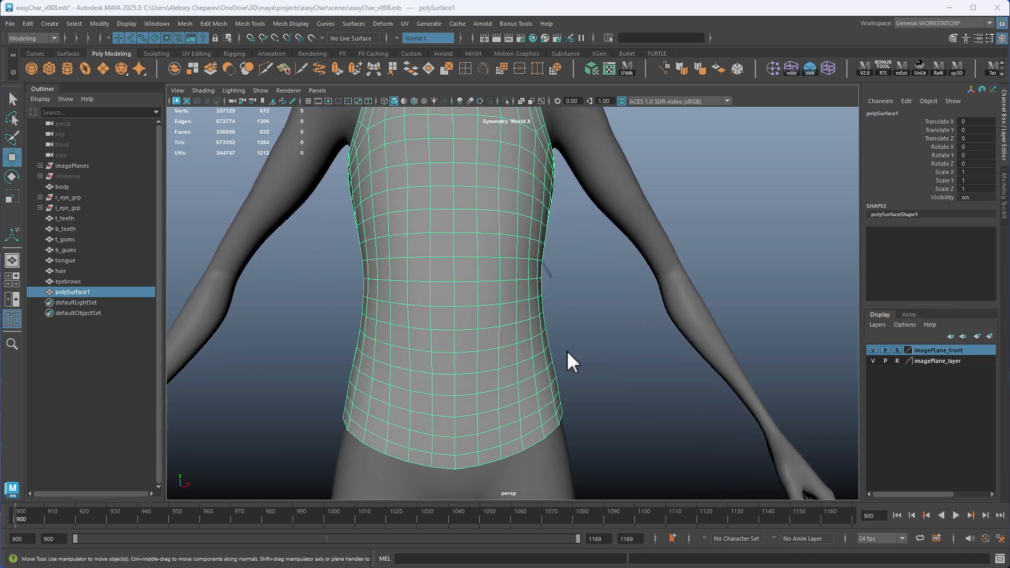
key(space)
key(space)
key(space)
key(space)
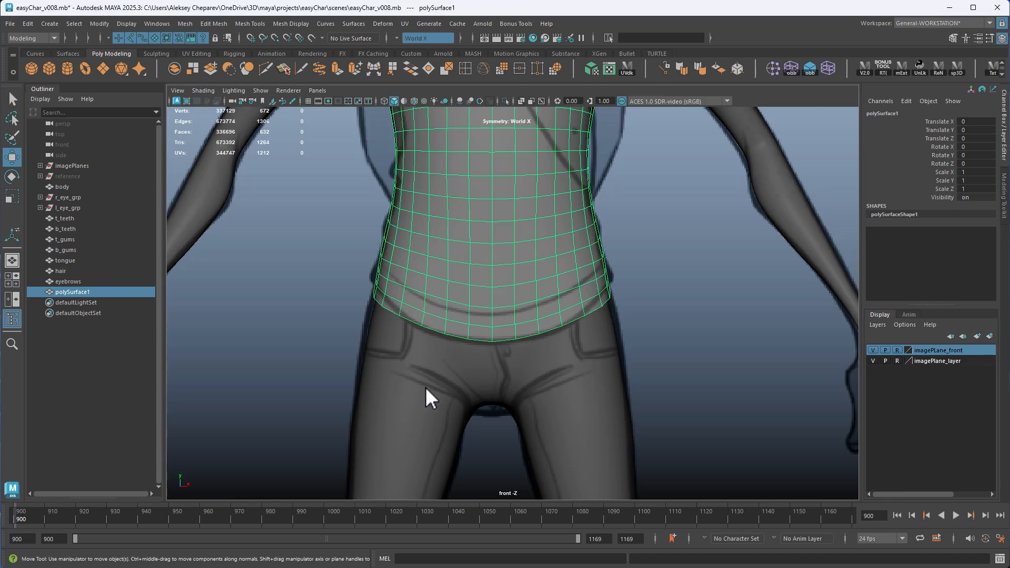
click(693, 311)
alt+middle_drag(638, 257, 632, 327)
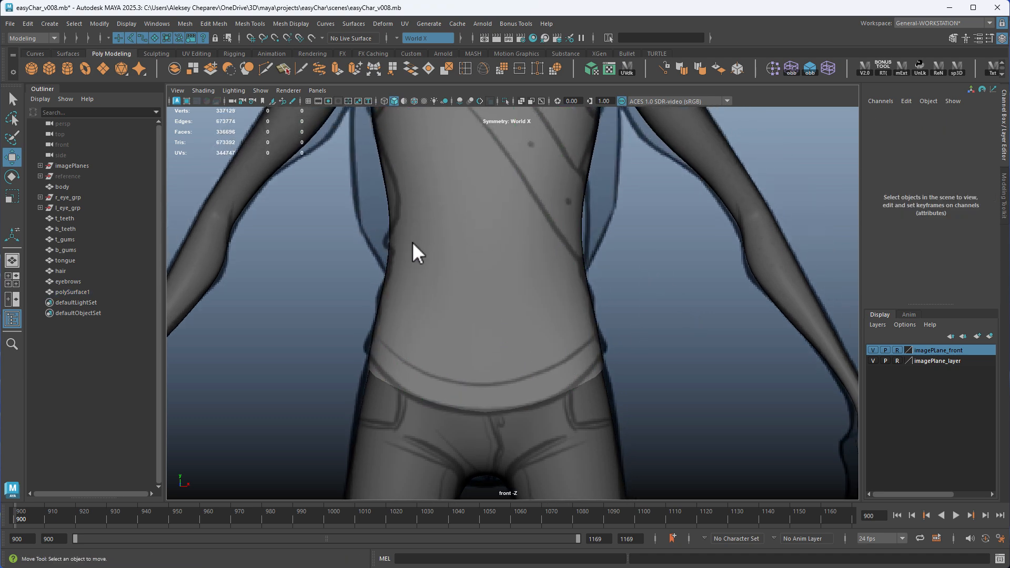
alt+middle_drag(412, 241, 387, 317)
key(space)
key(space)
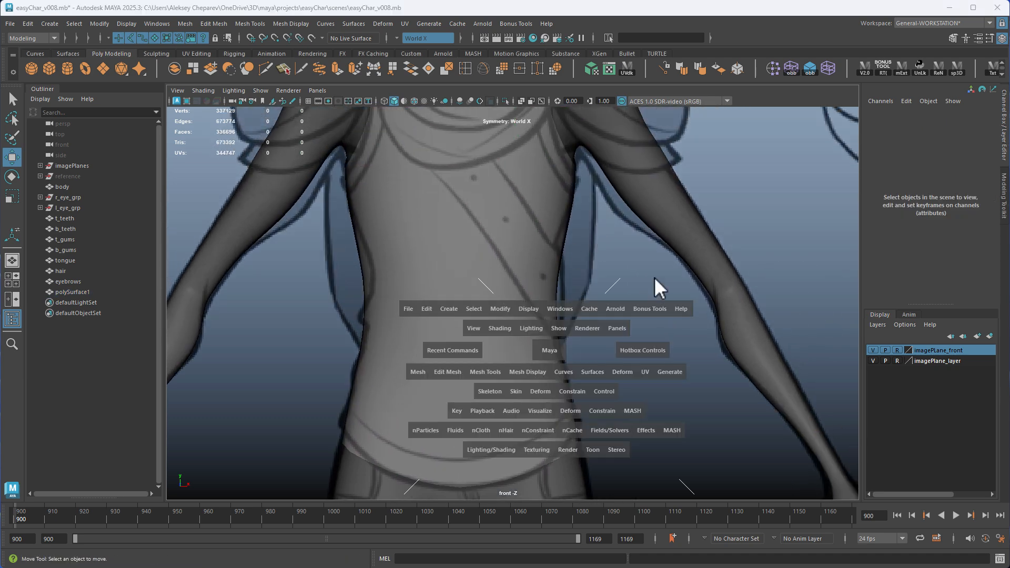
Return to the perspective view and select the shirt mesh for sculpting
alt+drag(620, 303, 509, 314)
click(507, 320)
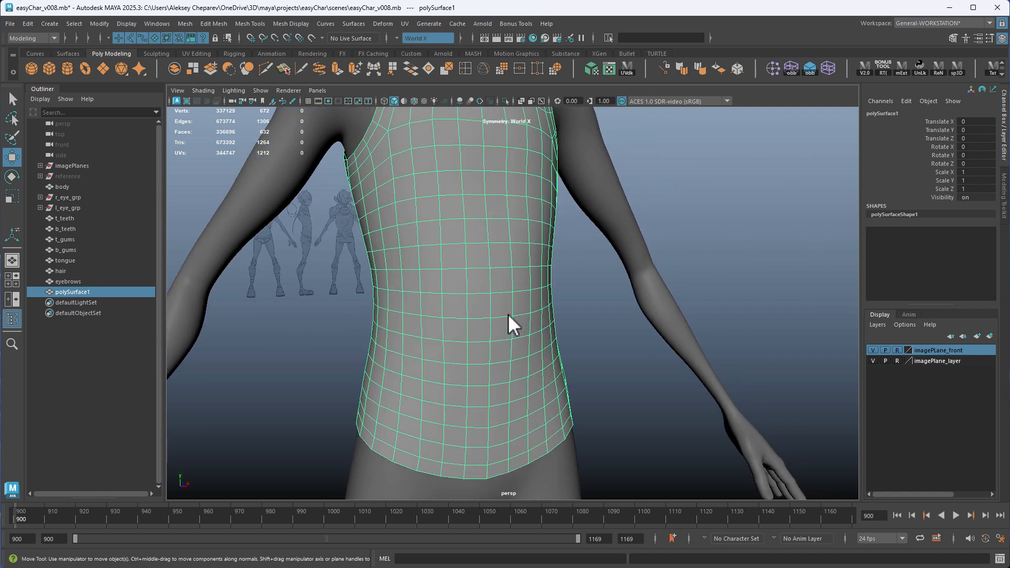
click(155, 54)
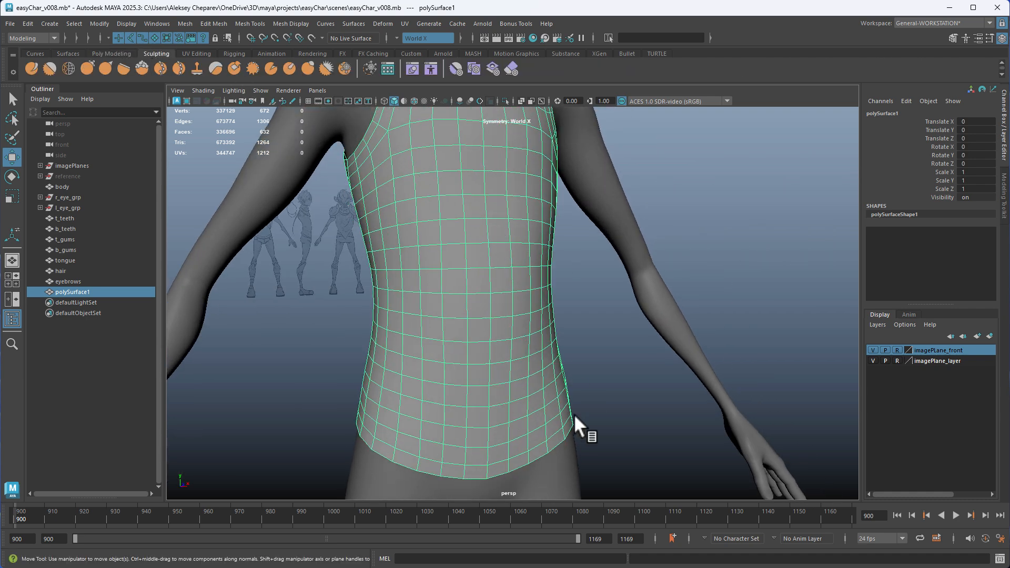
mouse_move(574, 413)
alt+mouse_down()
mouse_move(525, 402)
mouse_move(516, 349)
alt+mouse_up()
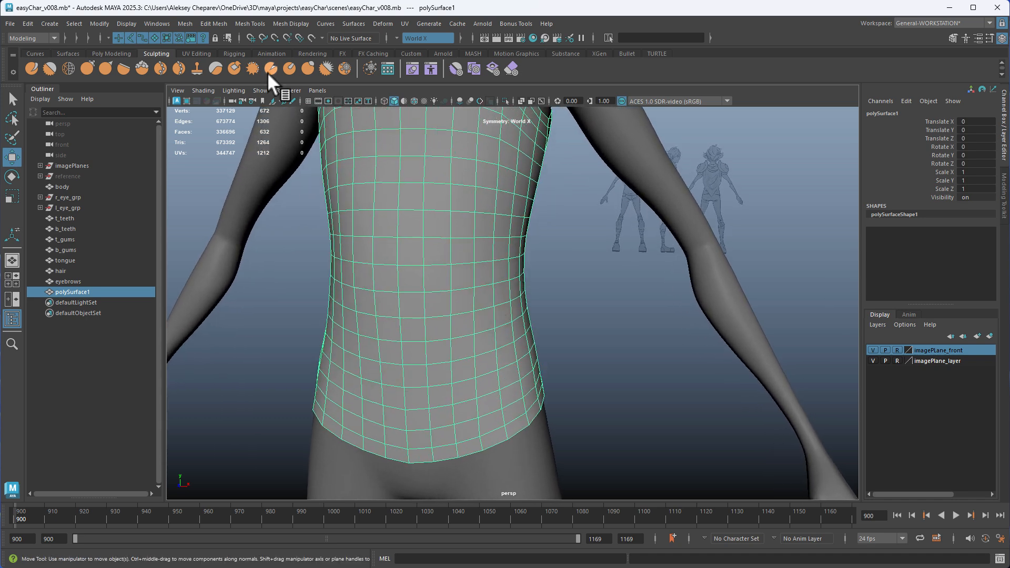
Smooth the shirt mesh with 2 divisions
click(111, 53)
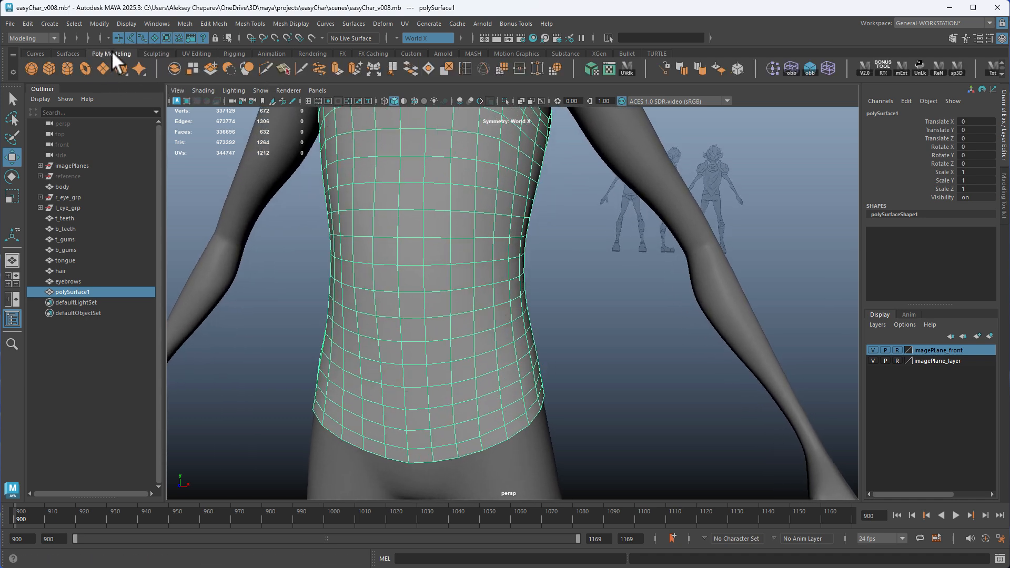
click(157, 52)
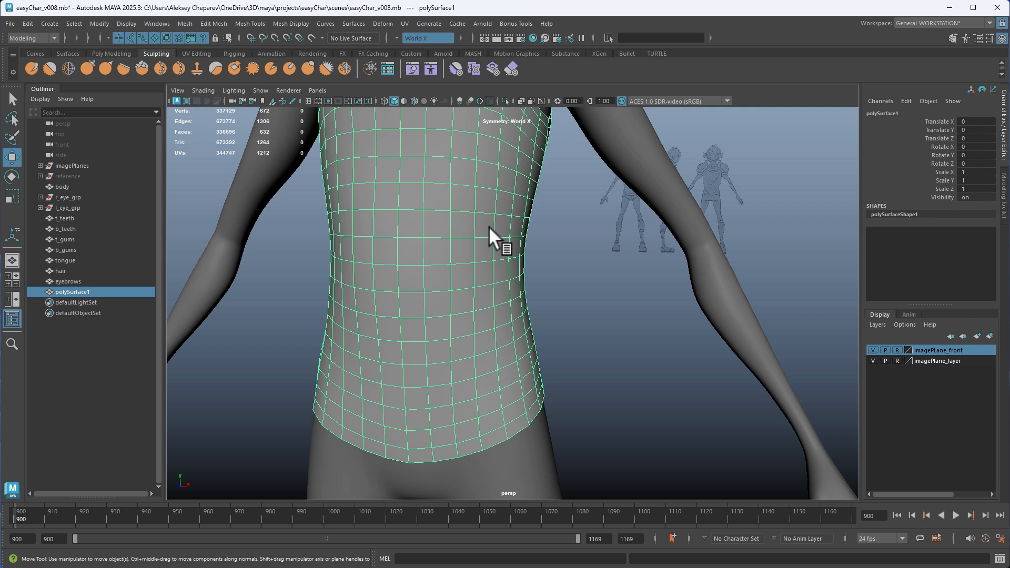
alt+drag(488, 229, 491, 262)
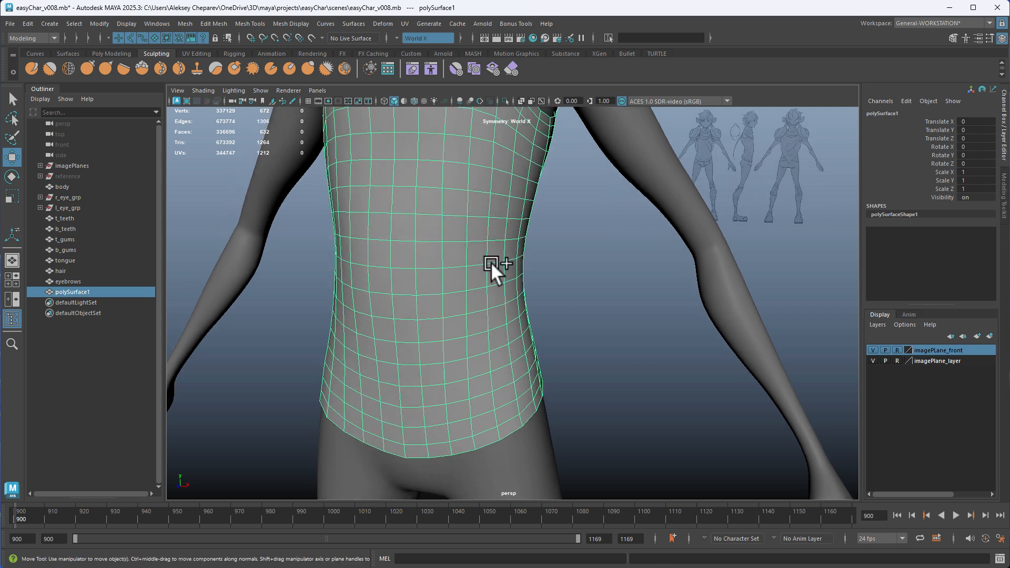
click(111, 54)
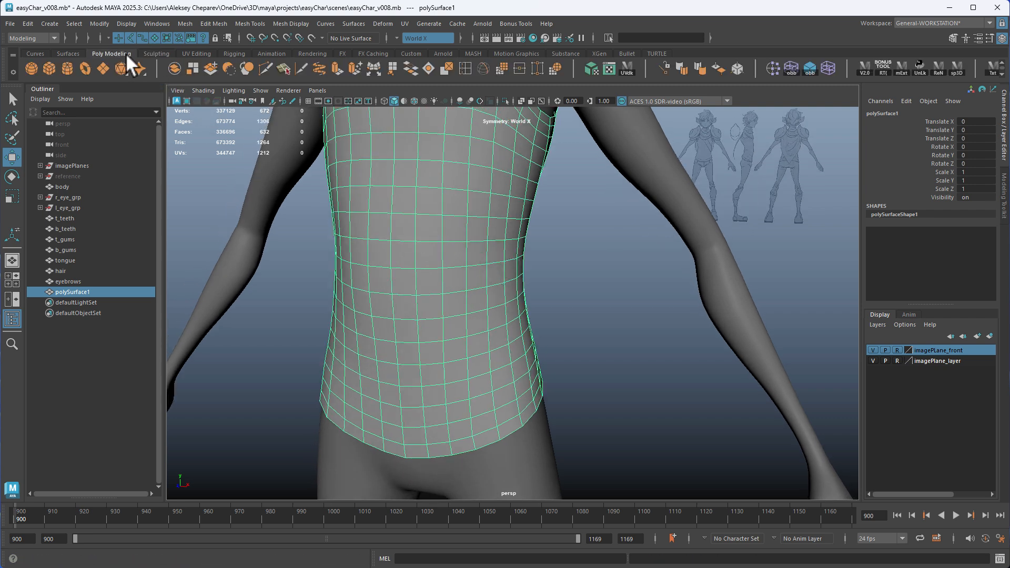
click(245, 66)
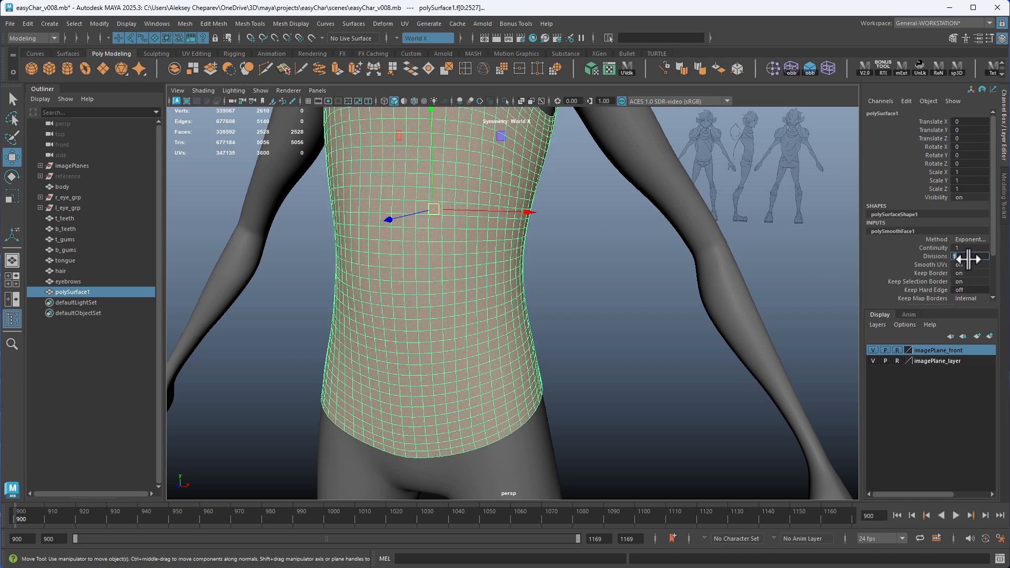
click(968, 257)
text(2)
key(Return)
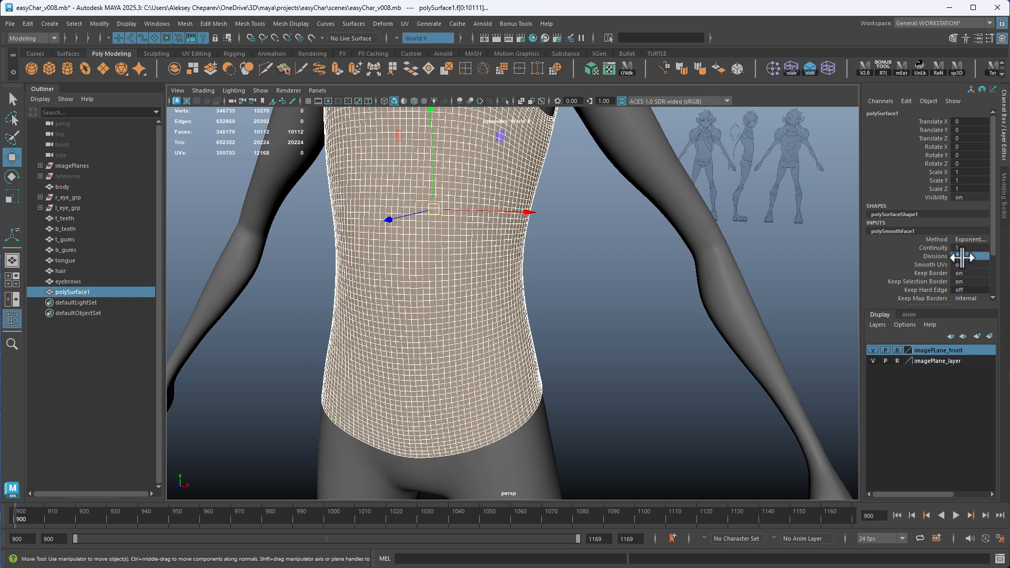
Reselect the smoothed shirt as an object and activate the Sculpt tool on it with a much smaller brush
click(665, 312)
click(479, 288)
alt+drag(518, 256, 465, 284)
alt+right_drag(568, 336, 577, 309)
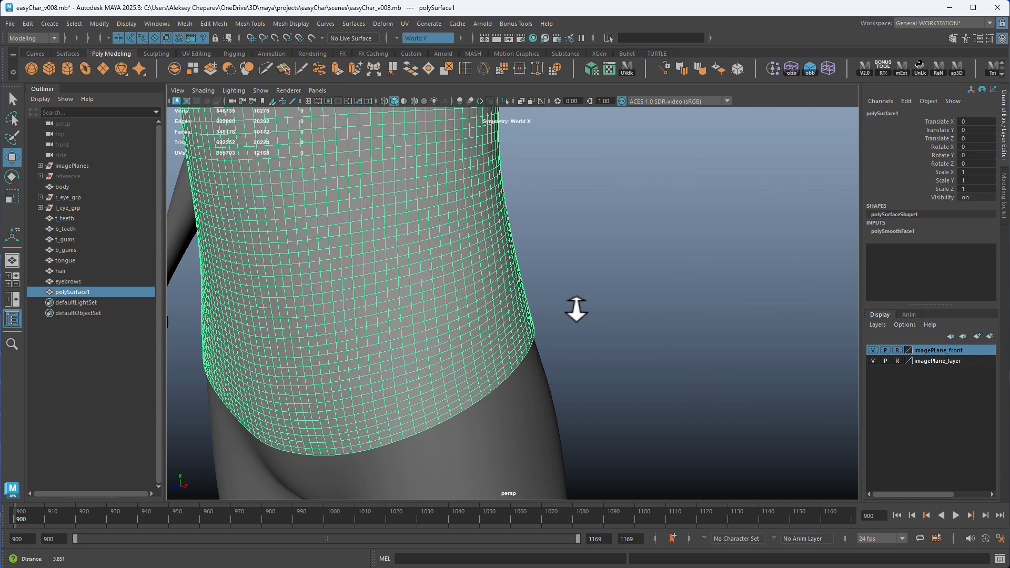
click(156, 53)
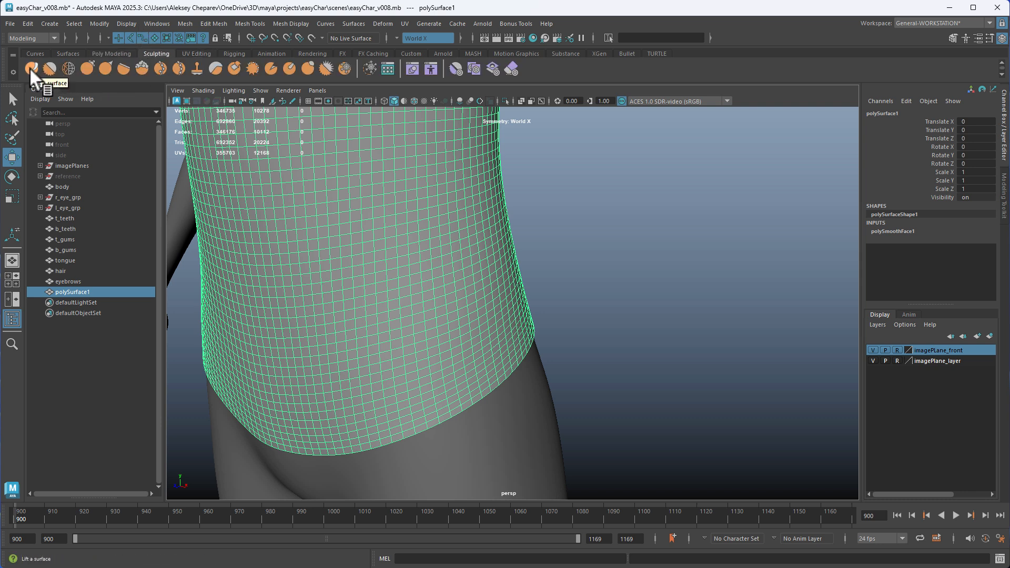
click(30, 68)
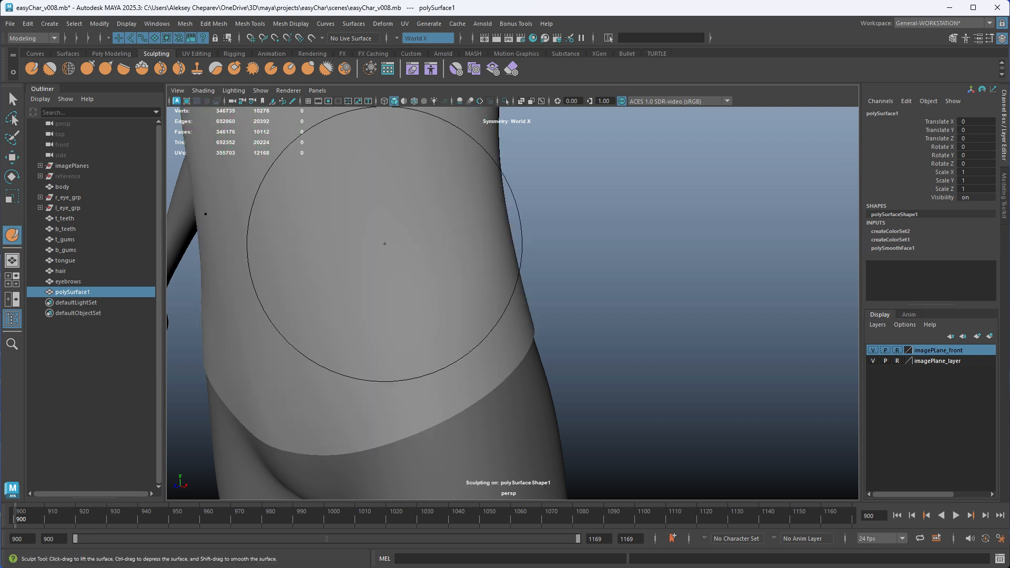
key(b)
drag(474, 278, 369, 278)
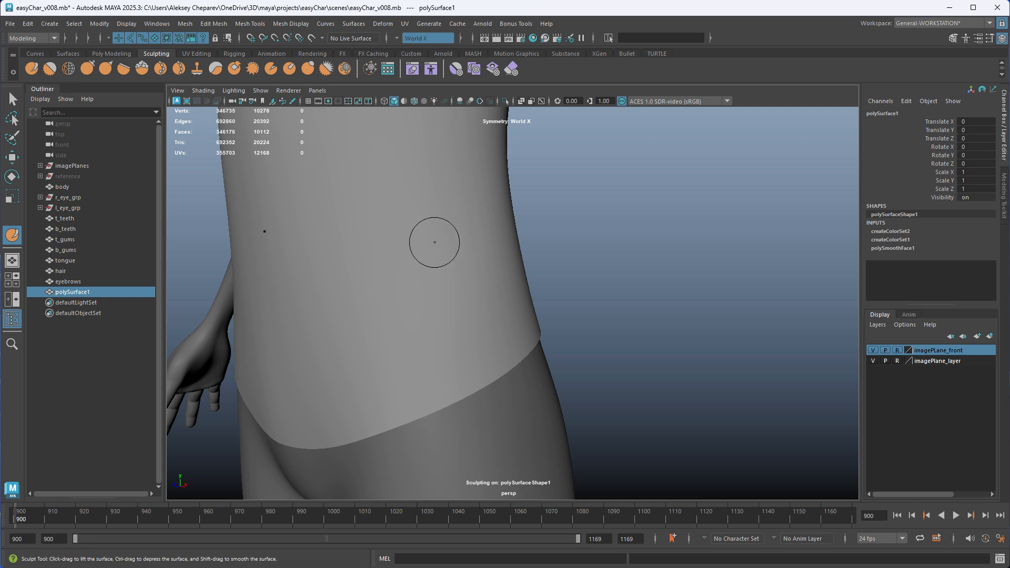
Set the Sculpt tool's strength to 0 and its brush size to about 0.14
double_click(33, 68)
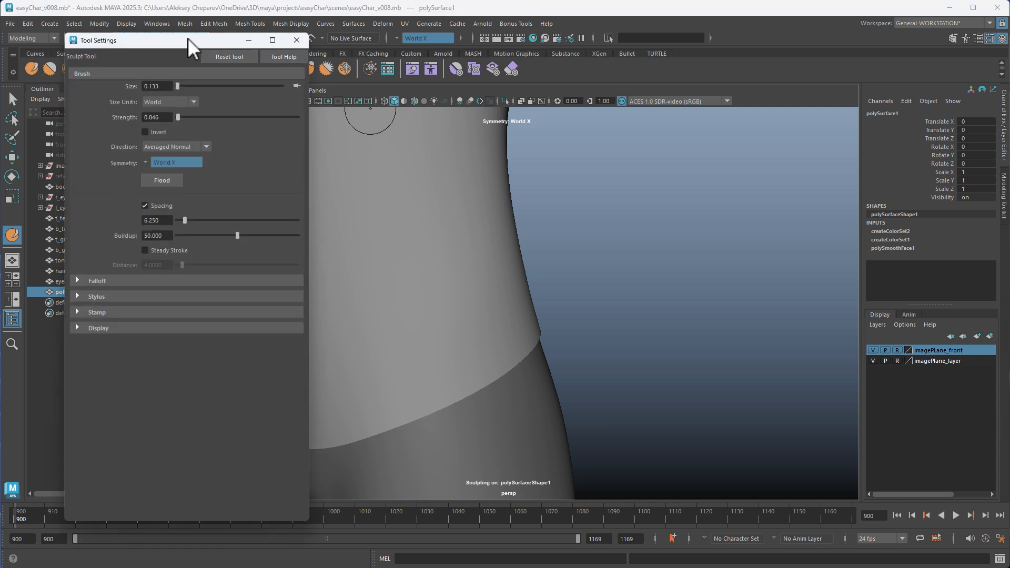
drag(187, 38, 650, 26)
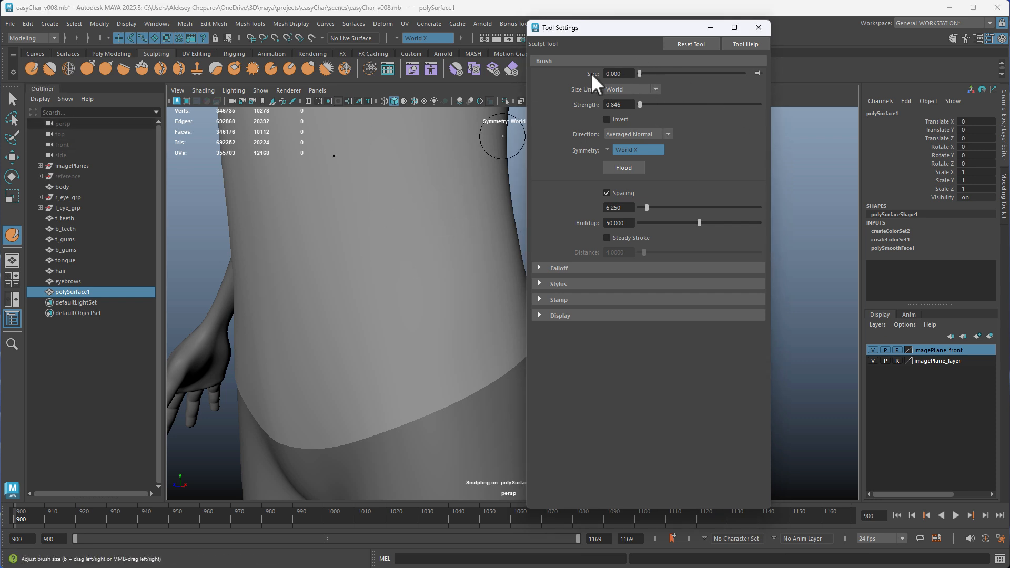
mouse_move(642, 104)
mouse_down()
mouse_move(676, 112)
mouse_move(637, 108)
mouse_up()
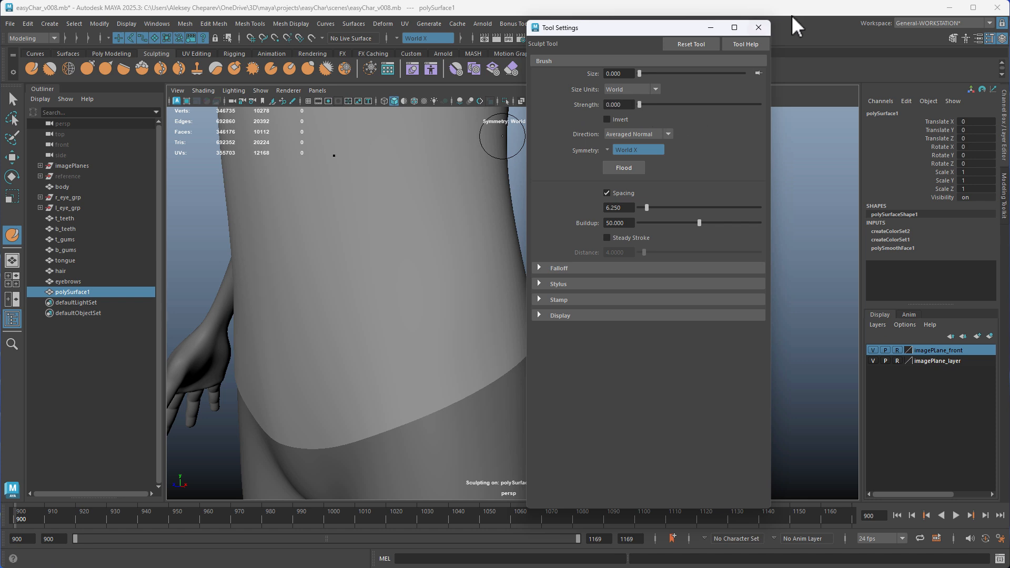
click(758, 27)
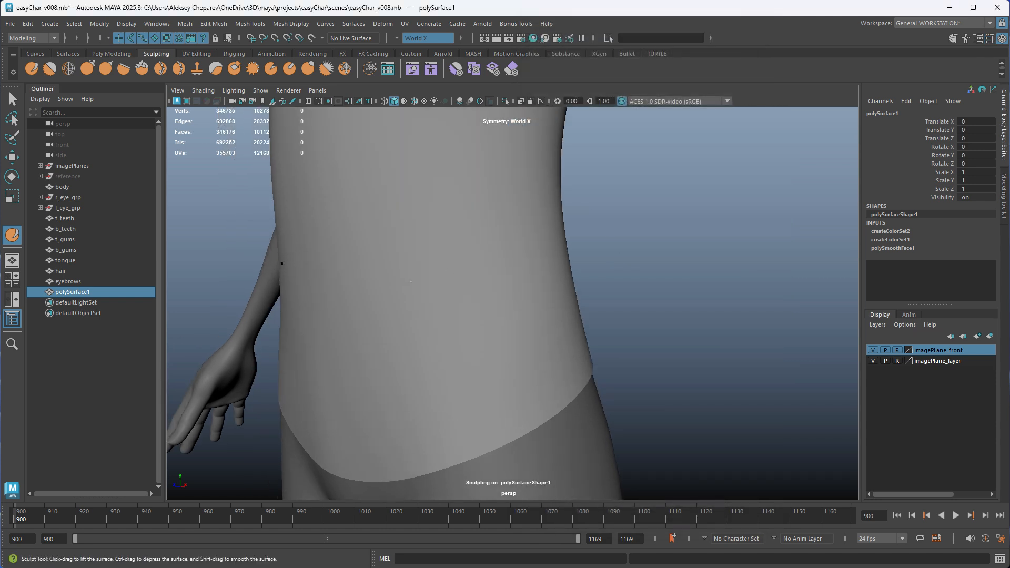
key(b)
drag(417, 296, 428, 297)
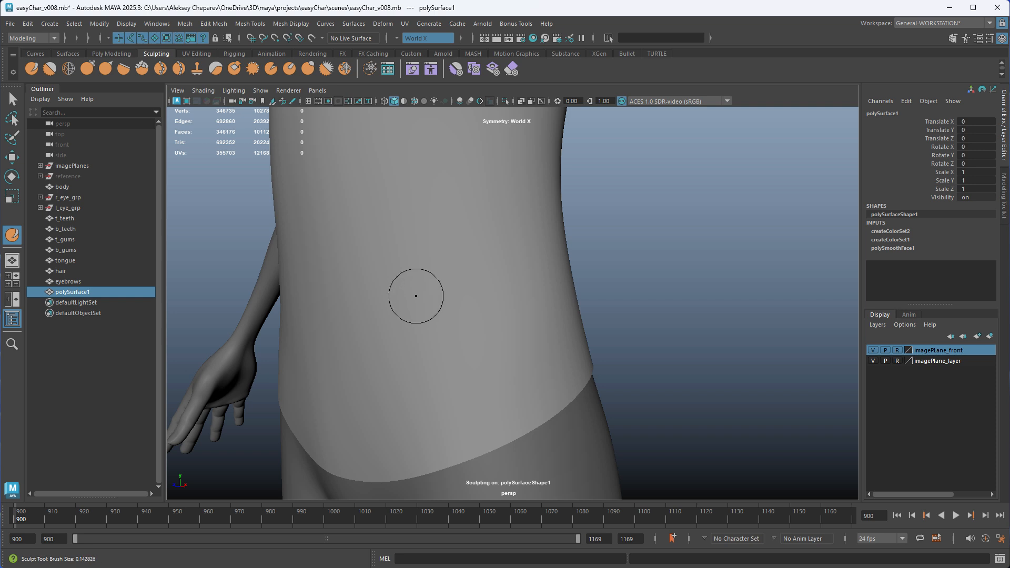
Try fold strokes on the shirt's lower front at different brush strengths and undo them
mouse_move(568, 304)
alt+mouse_down()
mouse_move(504, 325)
mouse_move(501, 108)
alt+mouse_up()
key(m)
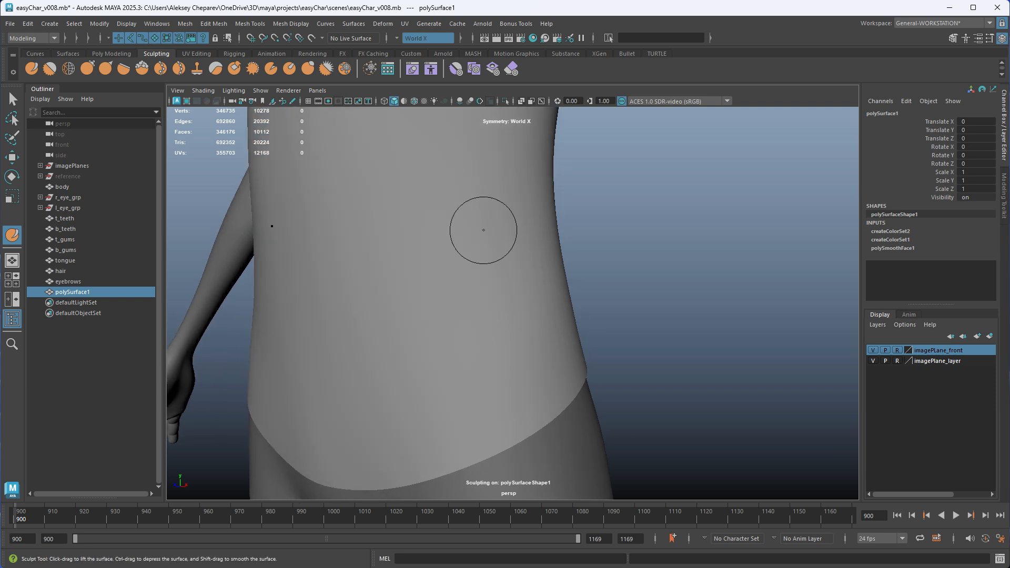
mouse_move(428, 340)
mouse_down()
mouse_move(520, 307)
mouse_move(499, 108)
mouse_up()
key(ctrl+z)
key(m)
drag(508, 436, 511, 489)
drag(433, 393, 478, 374)
key(ctrl+z)
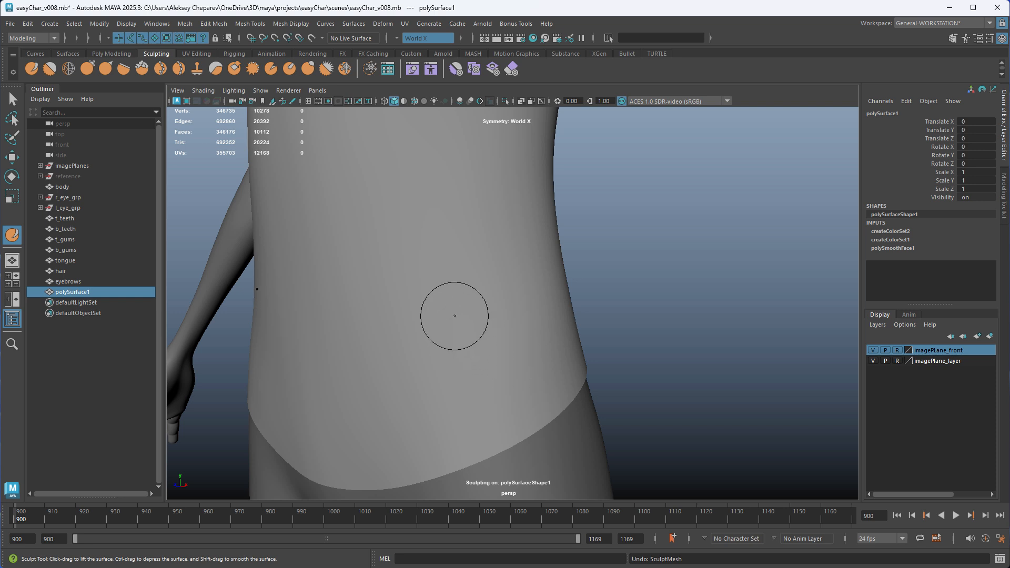
Readjust the brush strength, try another curved fold above the shirt's hem and undo it
key(m)
drag(450, 301, 450, 242)
drag(450, 287, 450, 288)
drag(439, 385, 503, 364)
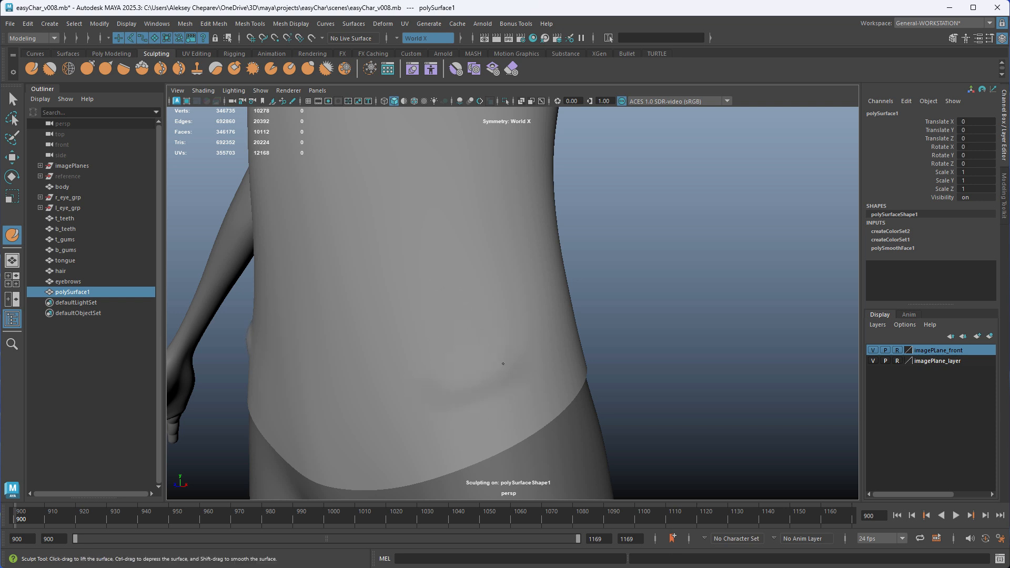
alt+drag(585, 365, 574, 365)
key(ctrl+z)
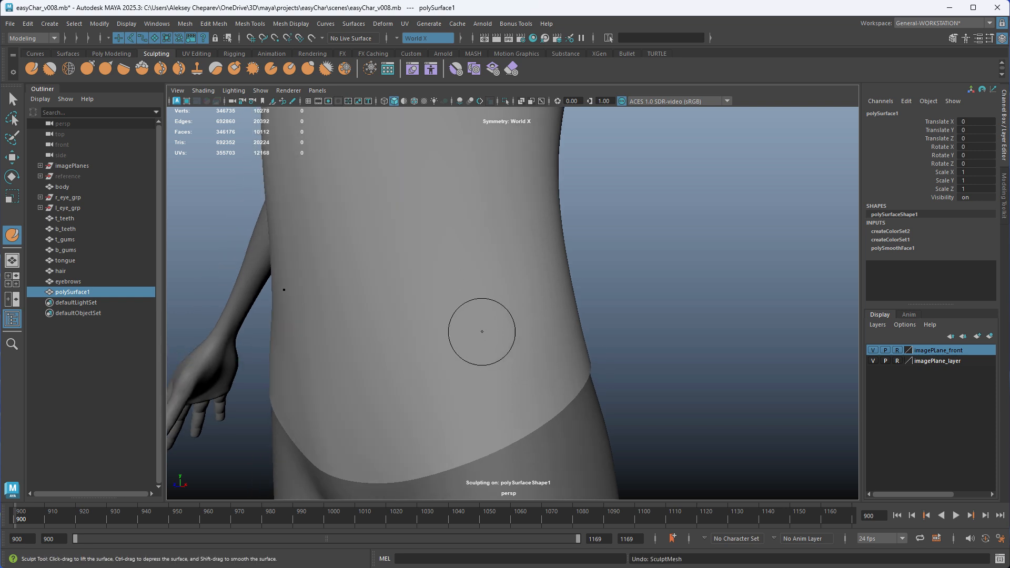
Fine-tune the Sculpt brush strength and sculpt symmetrical diagonal folds around the shirt's waist and hem
key(m)
drag(484, 334, 484, 337)
alt+drag(580, 315, 551, 349)
alt+drag(551, 310, 470, 366)
alt+right_drag(470, 366, 529, 381)
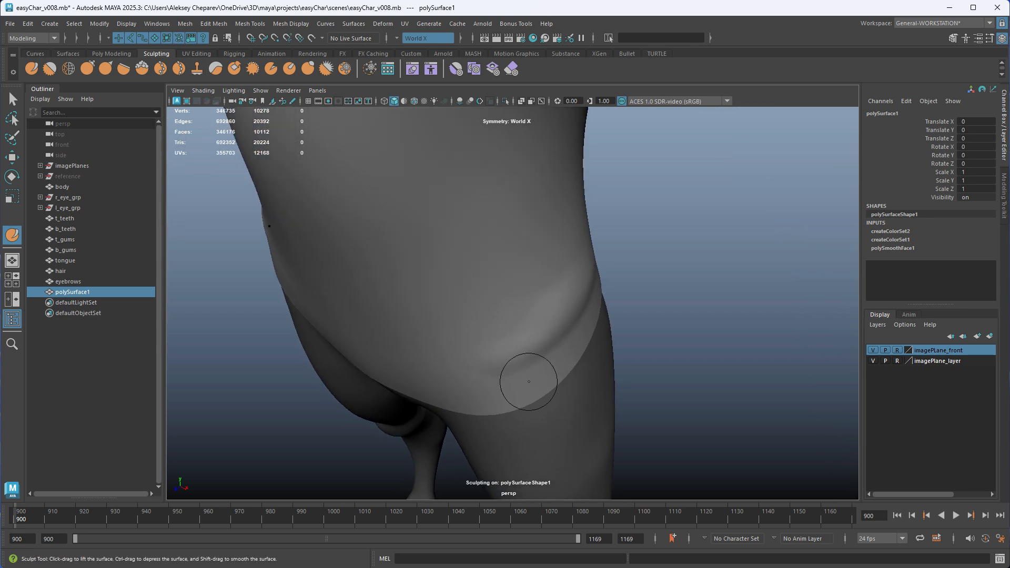
mouse_move(478, 367)
alt+mouse_down()
mouse_move(354, 402)
mouse_move(465, 341)
mouse_move(547, 147)
mouse_move(500, 314)
mouse_move(552, 300)
mouse_move(526, 326)
mouse_move(496, 354)
mouse_move(399, 291)
mouse_move(496, 371)
mouse_move(494, 406)
mouse_move(505, 354)
alt+mouse_up()
Turn symmetry off and soften the folds on the shirt's front using the Smooth tool at a much lower strength
click(428, 39)
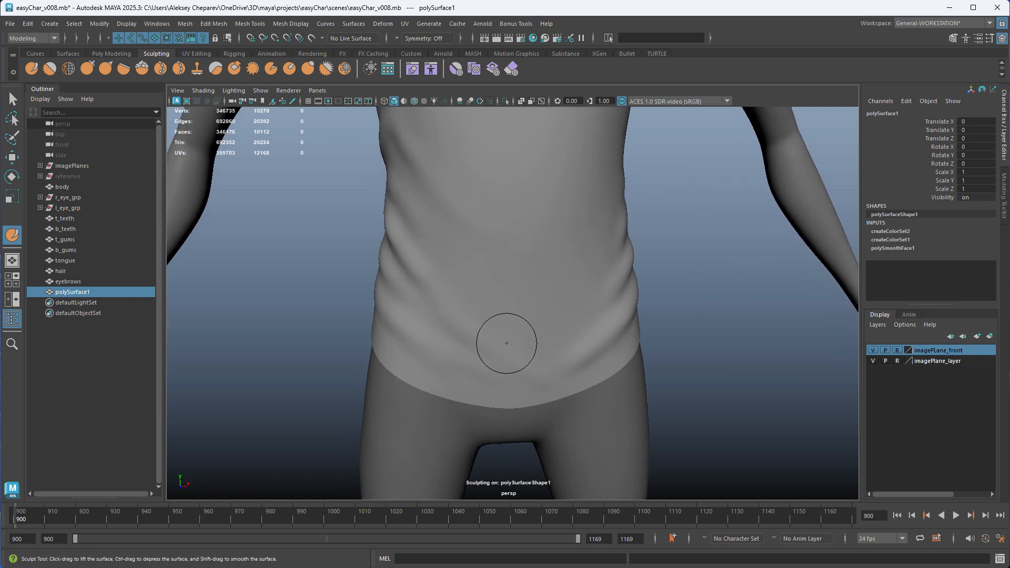
double_click(49, 65)
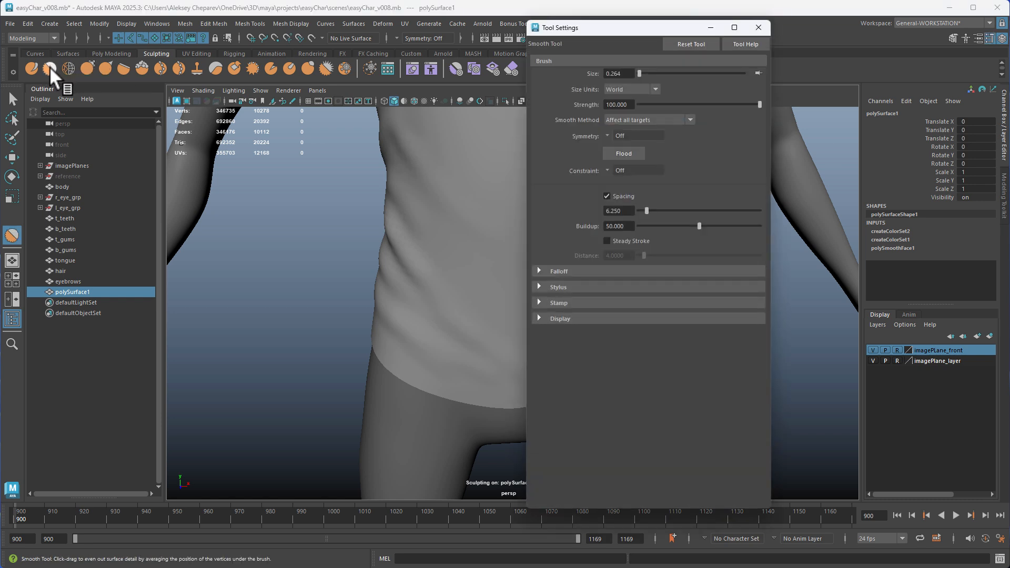
drag(756, 106, 650, 105)
click(759, 27)
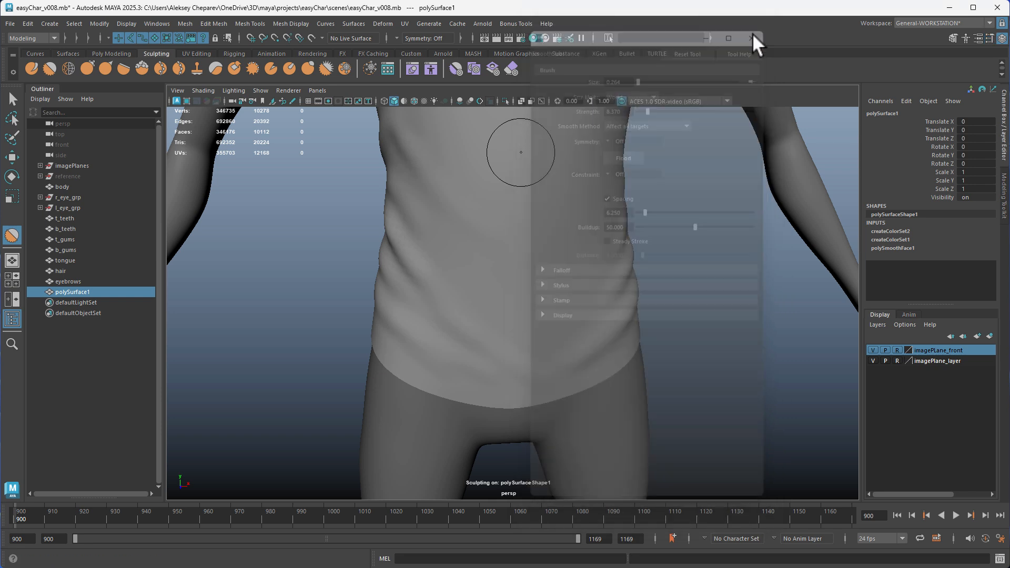
alt+right_drag(423, 287, 460, 337)
alt+drag(461, 337, 502, 371)
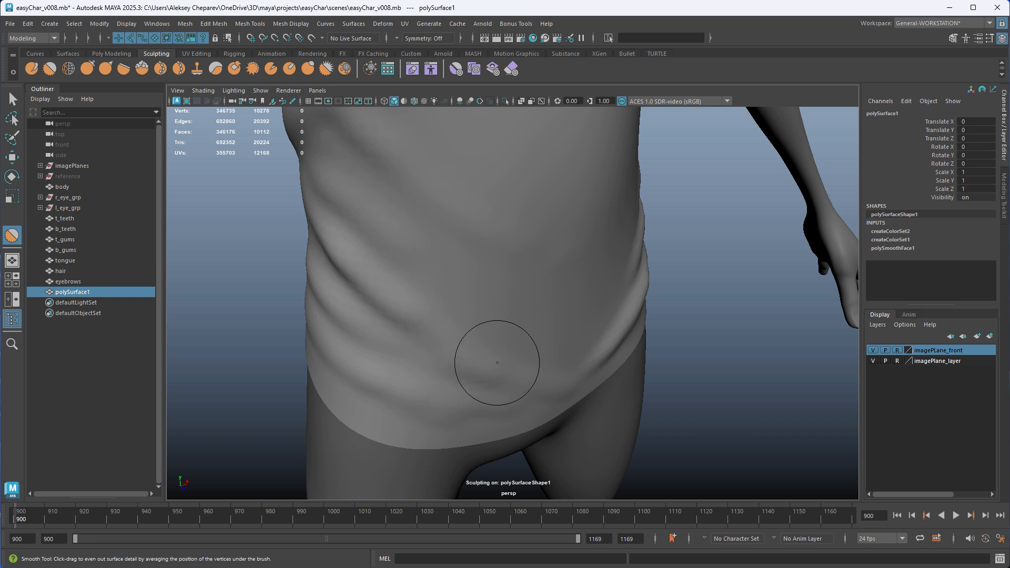
Raise the Smooth tool's strength to 17.621
key(m)
drag(498, 362, 497, 364)
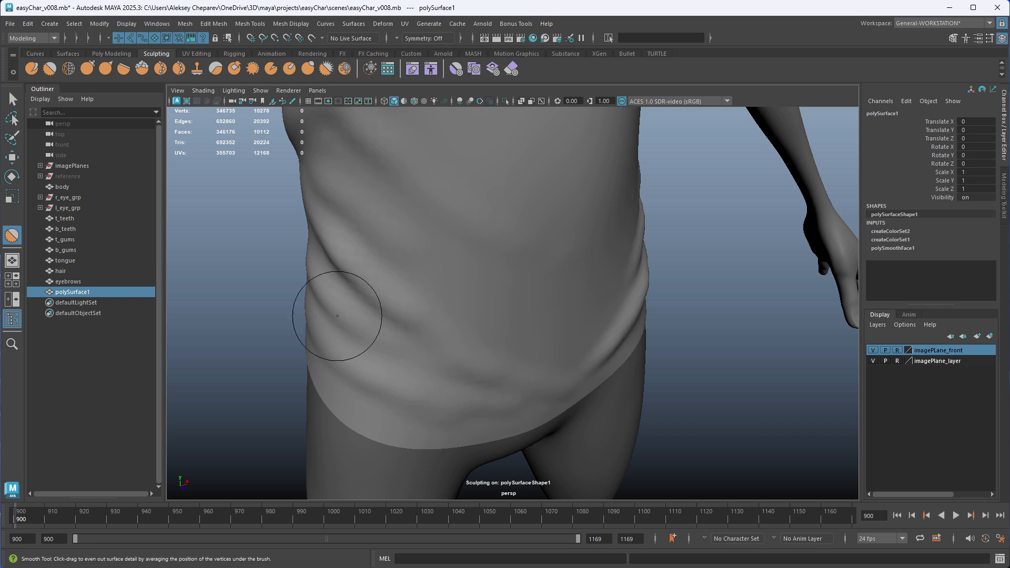
double_click(49, 68)
drag(651, 104, 661, 104)
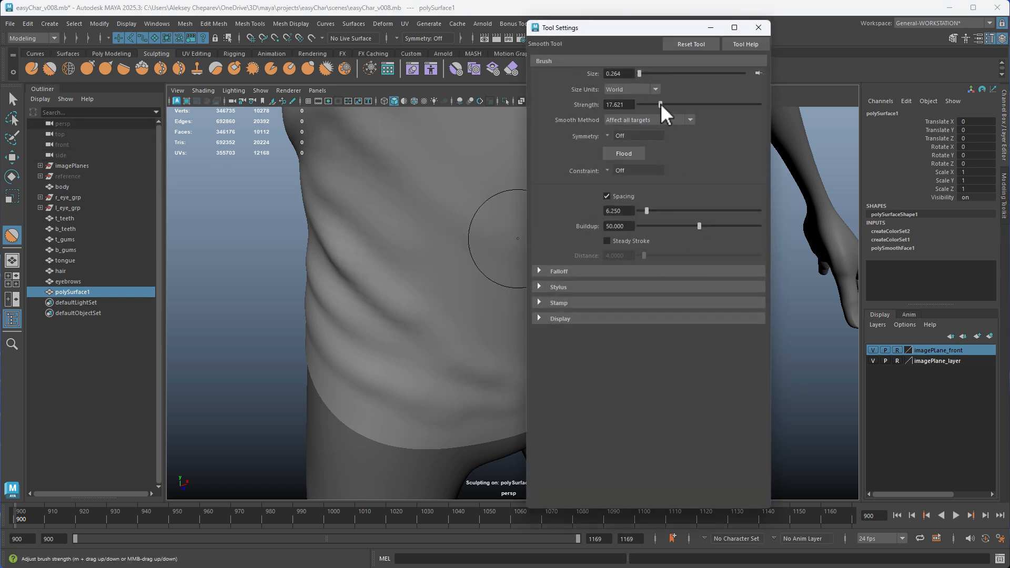
click(758, 27)
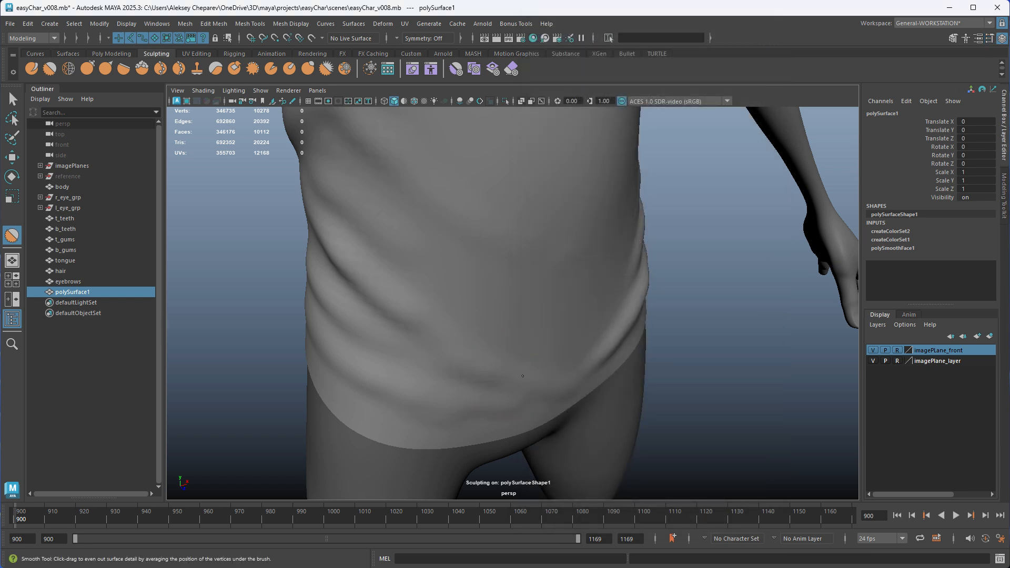
Smooth the folds along the shirt's front hem and up both sides of the waist
drag(504, 373, 532, 376)
mouse_move(420, 331)
mouse_down()
mouse_move(405, 283)
mouse_move(446, 360)
mouse_up()
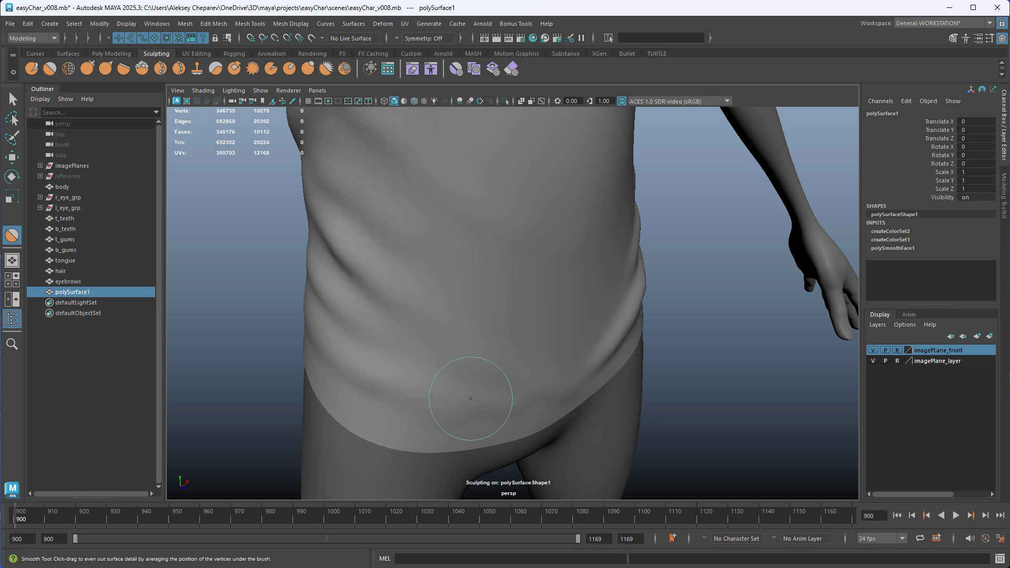
alt+drag(522, 397, 459, 403)
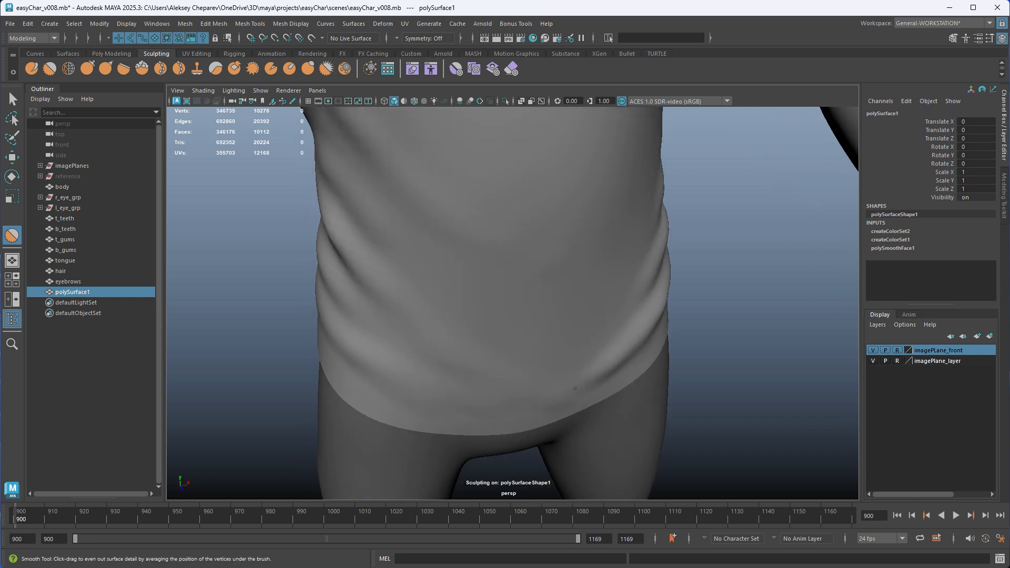
alt+drag(576, 388, 611, 279)
alt+drag(604, 361, 565, 337)
alt+right_drag(566, 337, 547, 311)
alt+drag(574, 279, 436, 250)
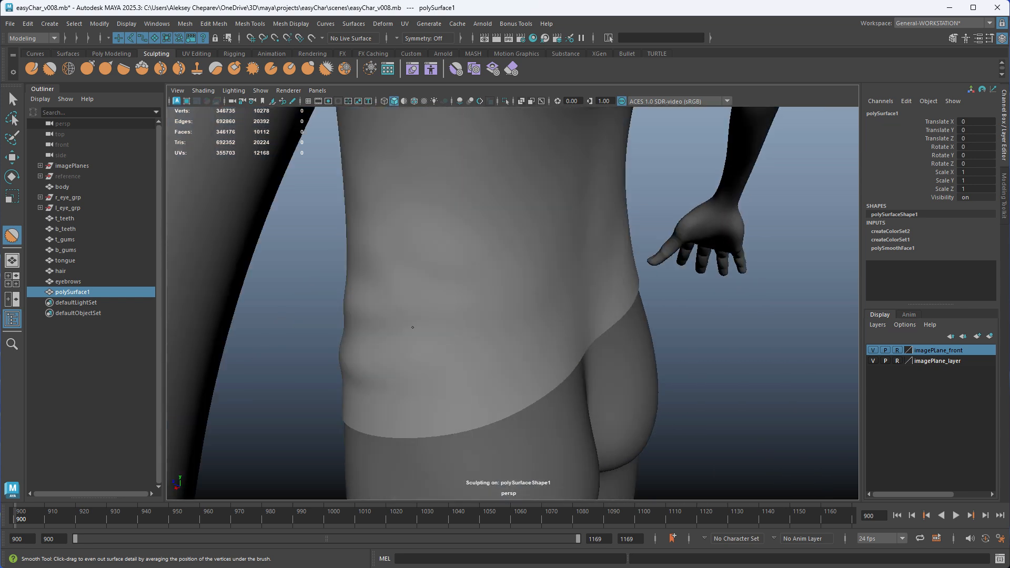
Smooth the remaining folds around the side of the shirt's waist, above the hem
alt+drag(453, 353, 573, 357)
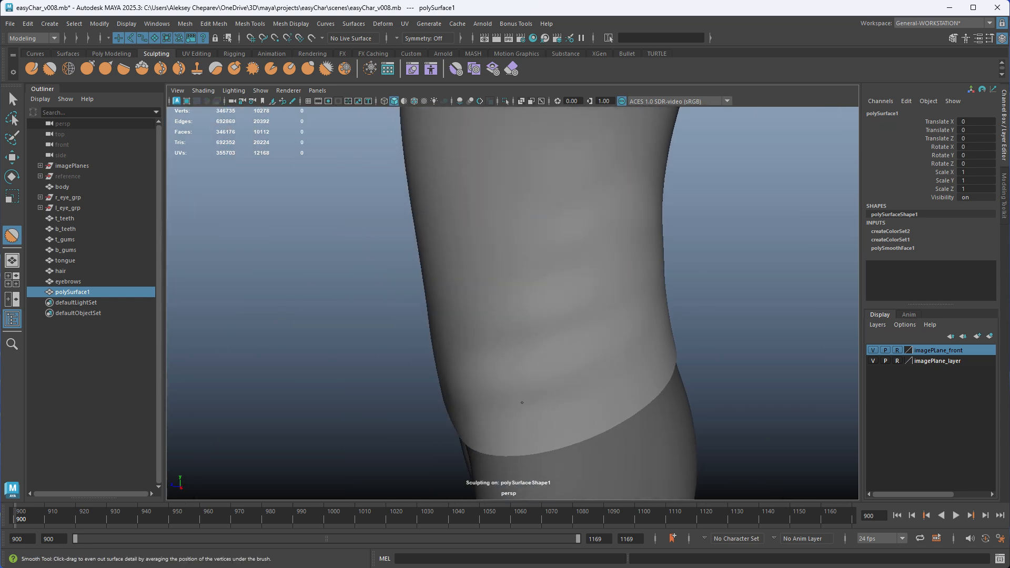
alt+drag(522, 402, 649, 384)
alt+right_drag(631, 368, 505, 342)
alt+drag(505, 342, 547, 326)
alt+right_drag(526, 323, 411, 319)
mouse_move(505, 319)
alt+mouse_down()
mouse_move(410, 316)
mouse_move(531, 318)
mouse_move(489, 321)
alt+mouse_up()
Leave the Smooth tool, deselect the shirt and check its sculpted folds from the front
key(w)
alt+drag(595, 363, 532, 365)
alt+right_drag(531, 379, 620, 418)
click(620, 417)
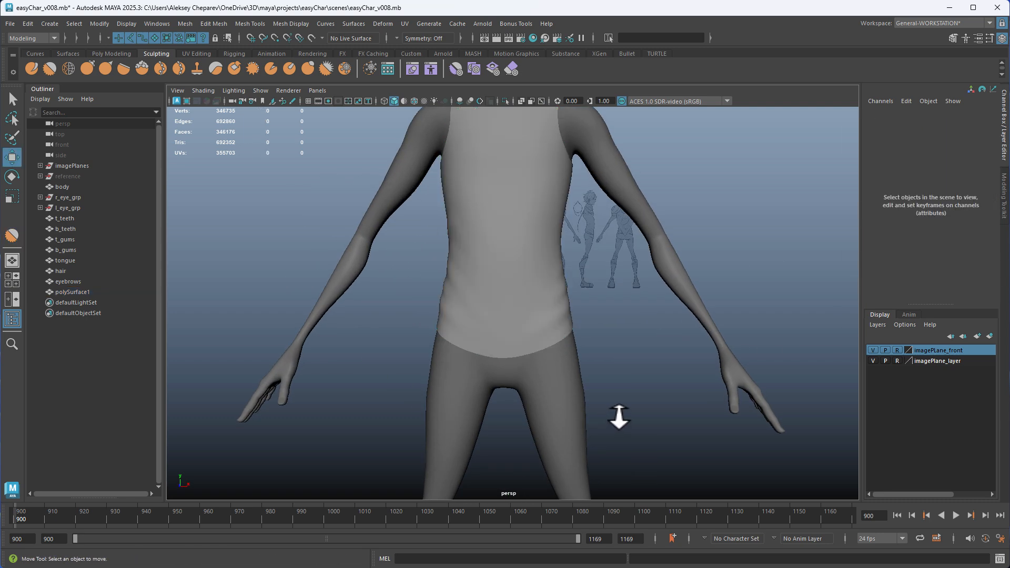
Reduce the shirt's polySmoothFace1 divisions to 1 and deselect the shirt
alt+drag(584, 289, 541, 310)
click(541, 309)
alt+right_drag(578, 285, 855, 280)
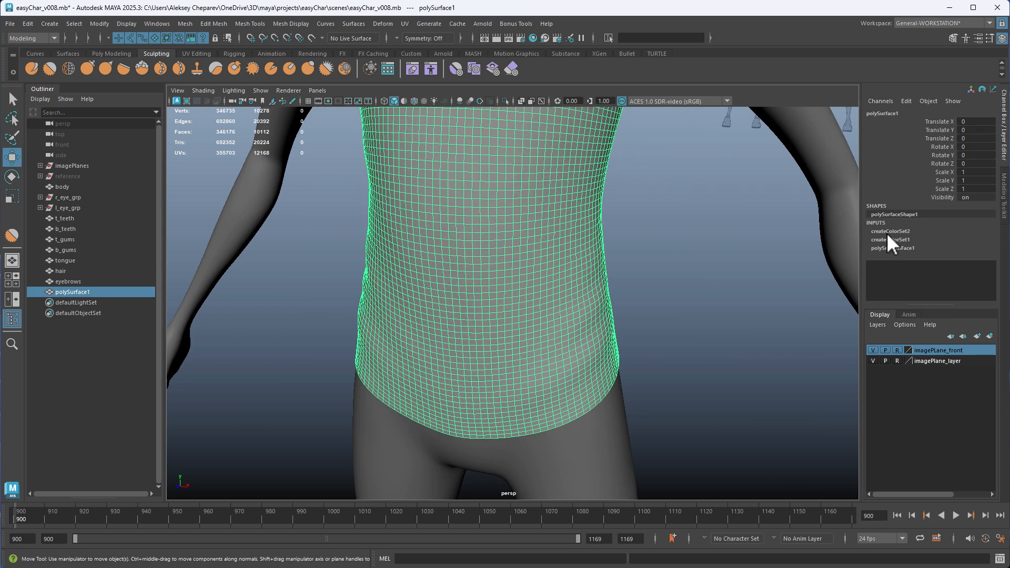
click(890, 248)
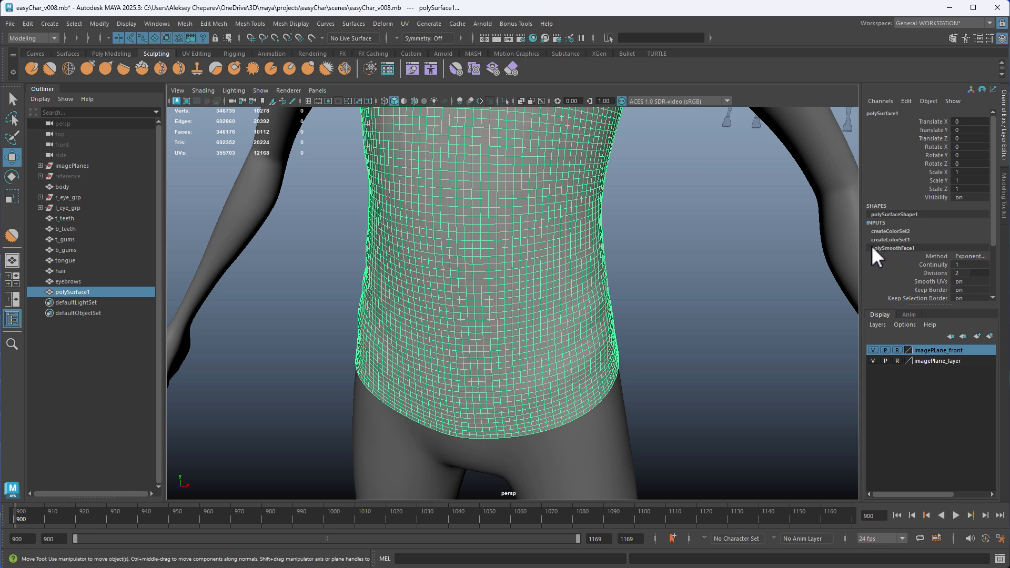
scroll(902, 258, down, 3)
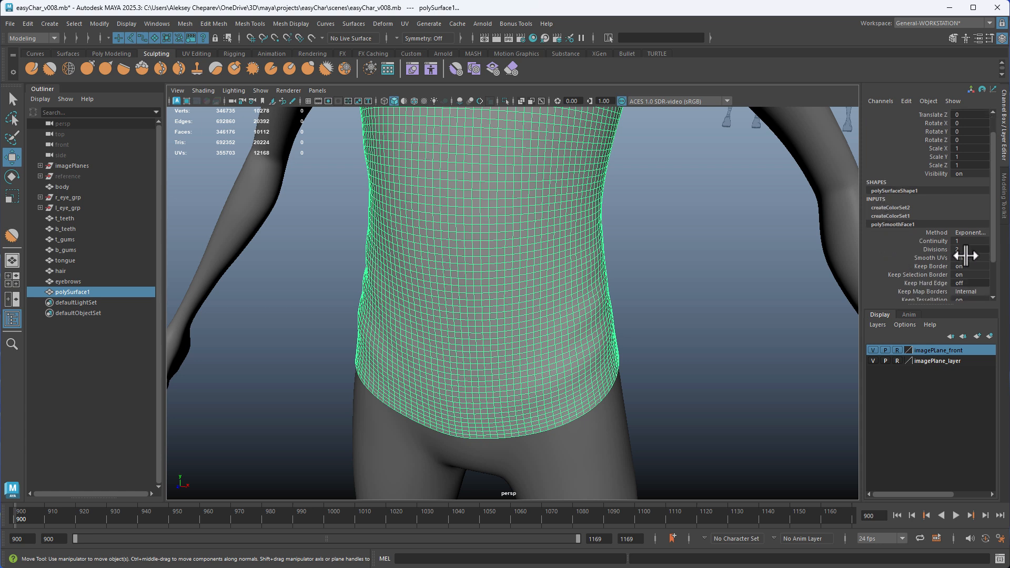
click(965, 249)
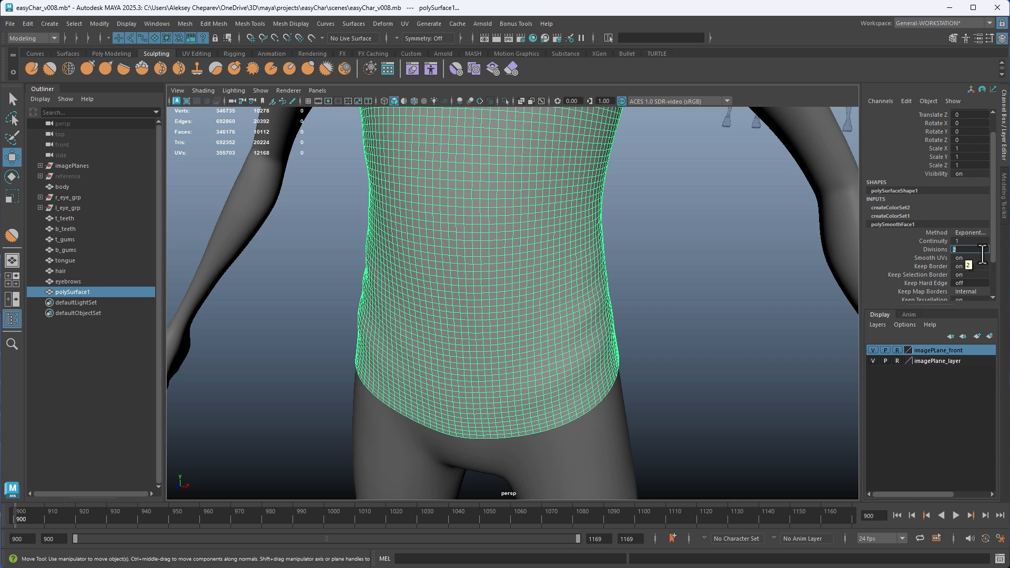
text(1)
key(Return)
click(679, 311)
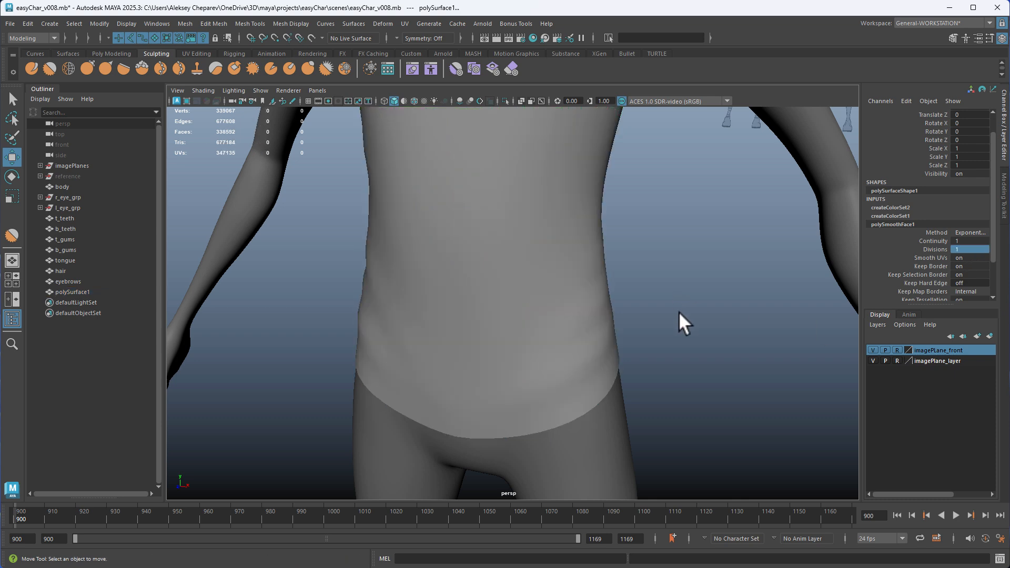
Compare the shirt's folds with smooth mesh preview turned on and off
alt+drag(679, 312, 658, 327)
scroll(658, 326, down, 3)
click(559, 298)
key(3)
click(617, 304)
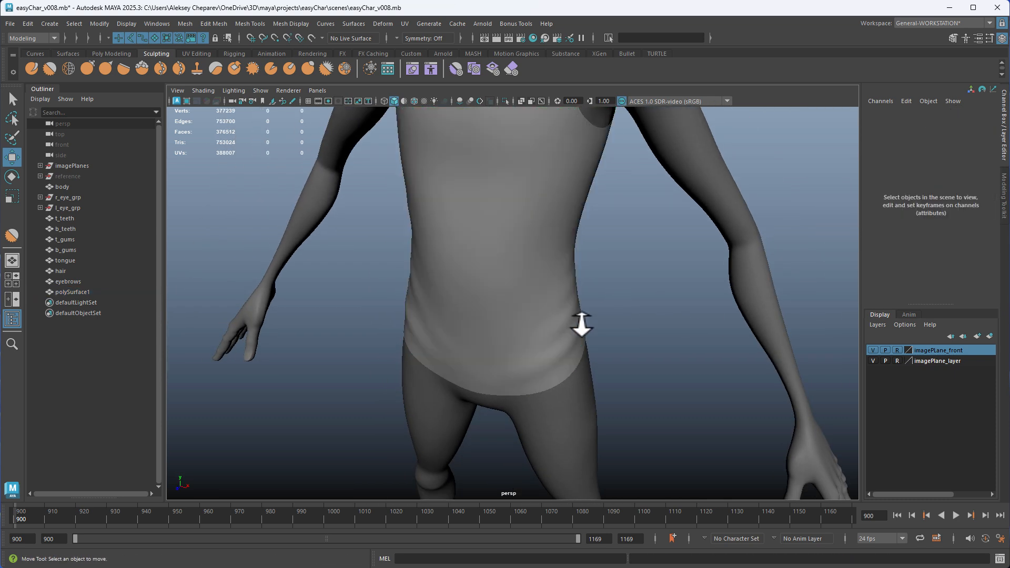
alt+drag(582, 327, 637, 323)
click(539, 289)
key(1)
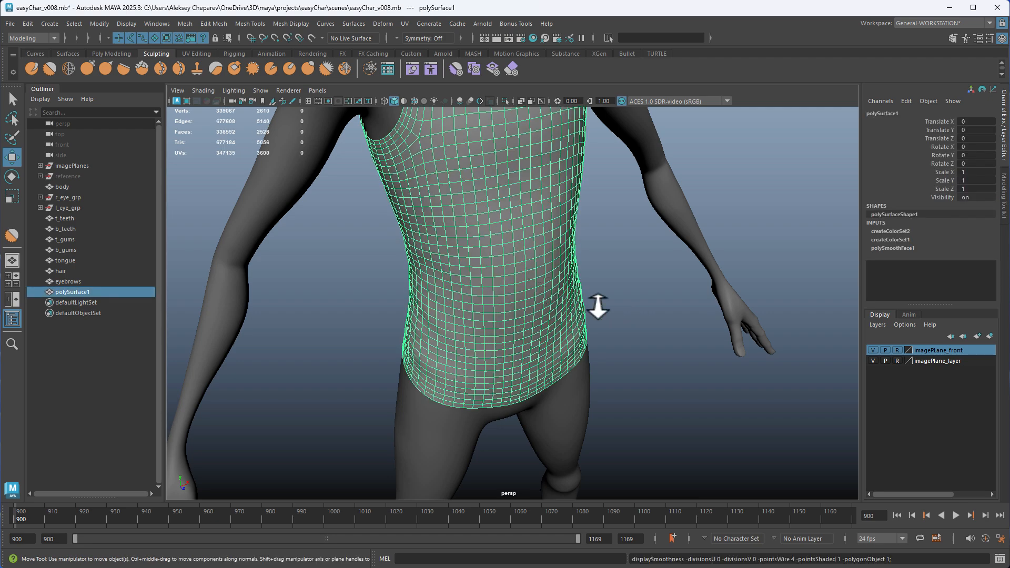
Check the shirt on the whole character and delete its construction history
alt+drag(629, 289, 609, 271)
click(650, 300)
alt+drag(649, 300, 553, 327)
scroll(447, 311, down, 5)
alt+drag(392, 298, 490, 276)
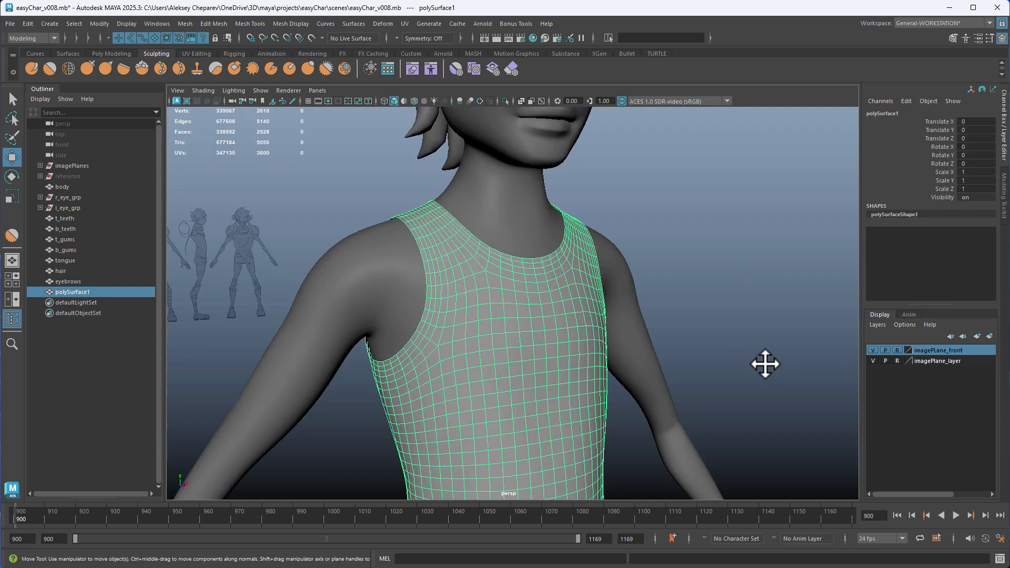
alt+drag(604, 375, 545, 356)
alt+middle_drag(544, 355, 554, 393)
alt+right_drag(554, 393, 677, 414)
alt+drag(430, 308, 455, 241)
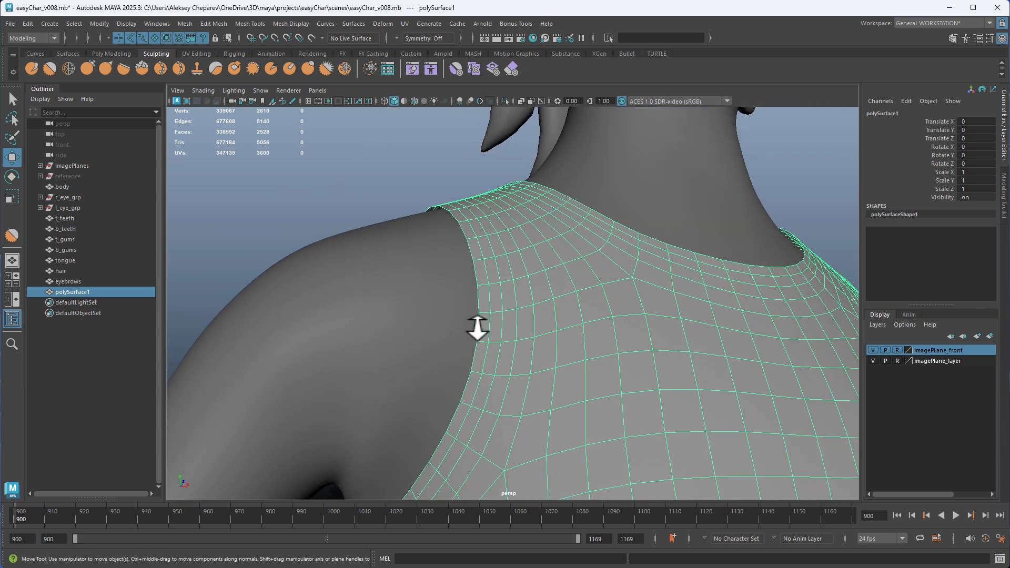
Select the border edge loops of one armhole and the neckline on the shirt
alt+drag(483, 247, 514, 266)
alt+right_drag(514, 266, 550, 219)
double_click(527, 231)
alt+right_drag(632, 303, 602, 289)
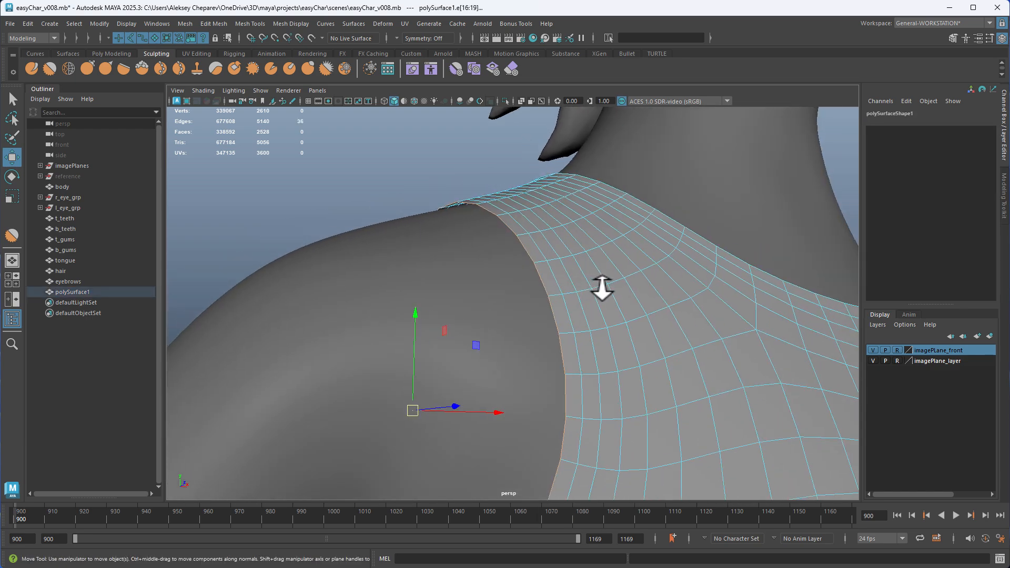
alt+drag(602, 289, 510, 276)
shift+double_click(515, 289)
alt+right_drag(515, 289, 494, 279)
Add the hem's border edge loop to the selection and inspect it from the side
alt+middle_drag(526, 306, 521, 119)
alt+right_drag(526, 290, 546, 298)
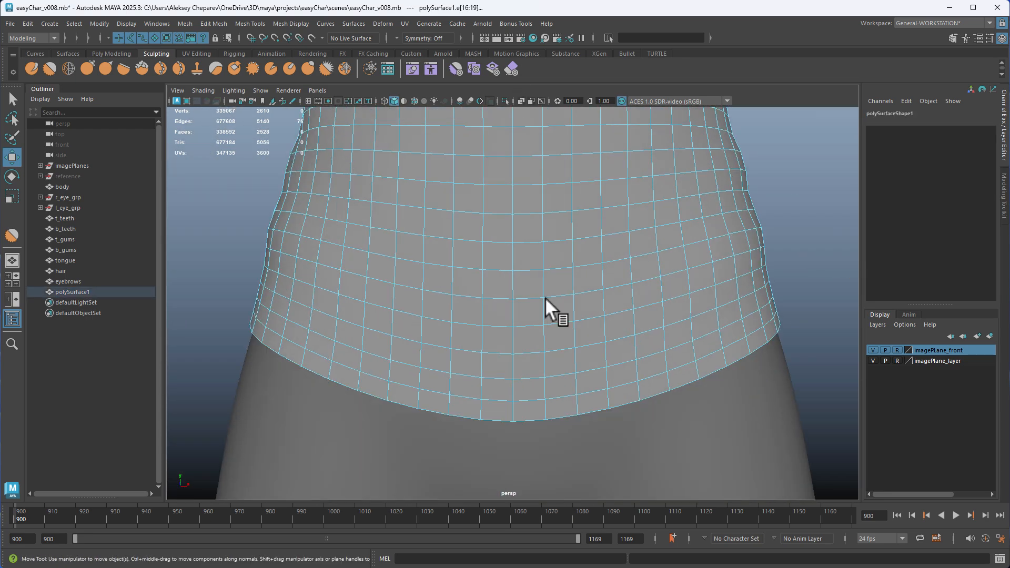
alt+middle_drag(545, 298, 547, 157)
shift+double_click(546, 260)
key(f)
alt+drag(429, 295, 586, 358)
alt+middle_drag(587, 390, 598, 257)
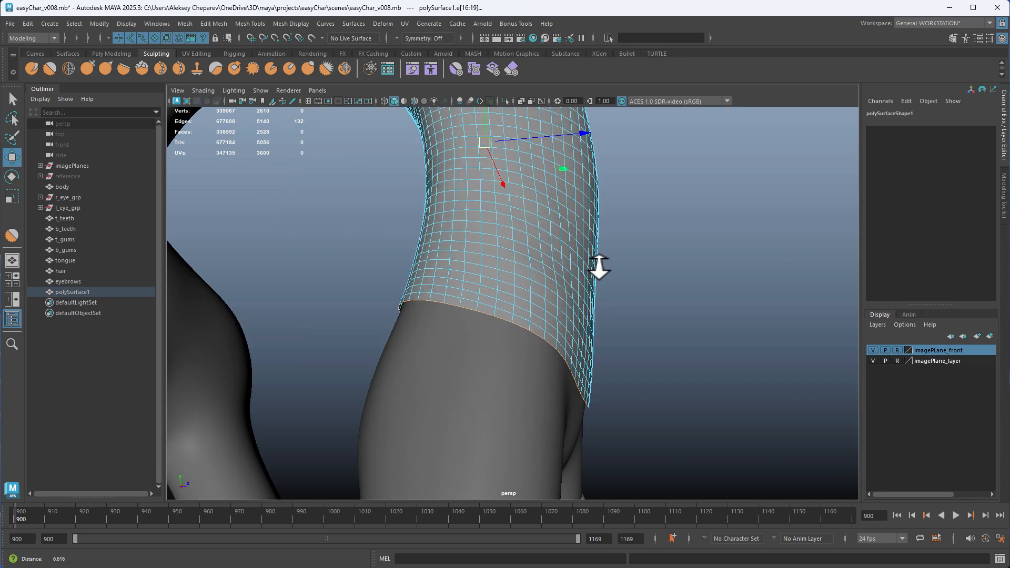
alt+right_drag(598, 263, 647, 284)
Extrude the selected border edges inward toward the body with a Local Translate Z of -0.017
click(112, 54)
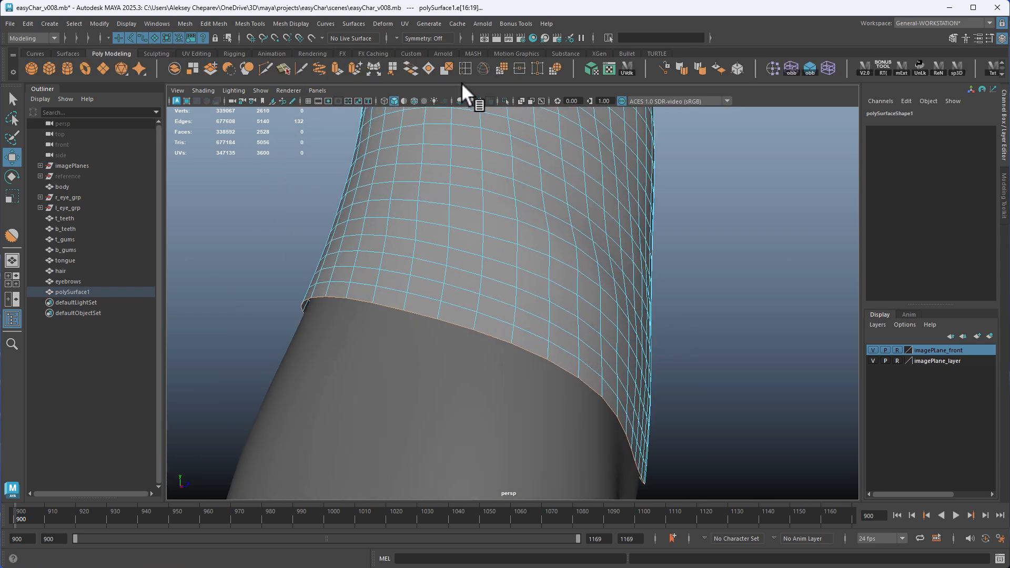
click(335, 67)
alt+middle_drag(505, 305, 505, 157)
alt+drag(535, 197, 384, 189)
alt+right_drag(384, 189, 347, 169)
alt+middle_drag(473, 158, 605, 315)
alt+drag(721, 345, 381, 168)
alt+middle_drag(381, 168, 383, 218)
alt+drag(383, 219, 389, 279)
alt+right_drag(389, 279, 489, 352)
alt+drag(490, 353, 511, 320)
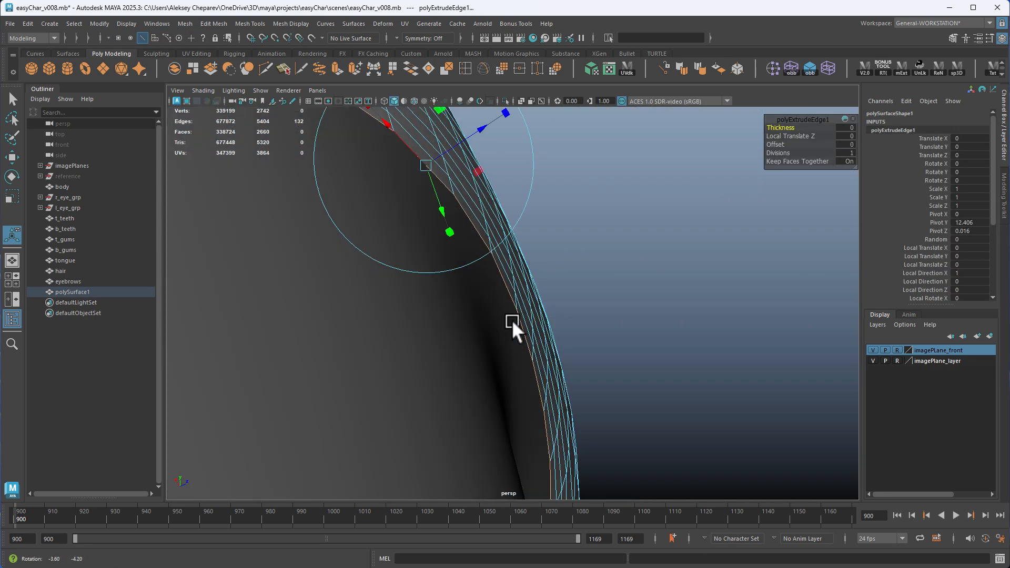
drag(466, 143, 537, 276)
alt+middle_drag(537, 277, 539, 383)
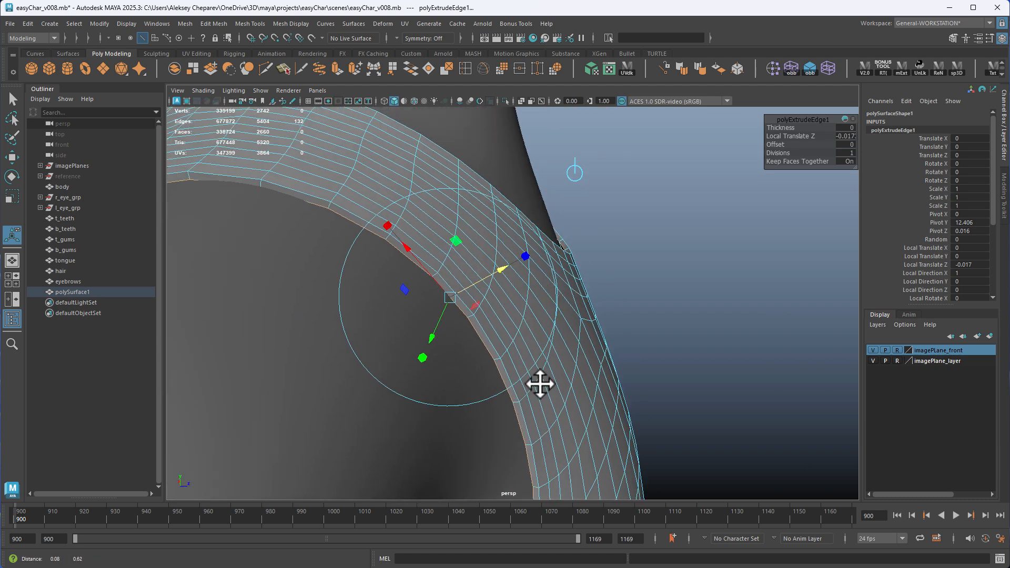
Set the border extrusion's divisions to 2
alt+right_drag(540, 384, 743, 201)
drag(776, 152, 780, 153)
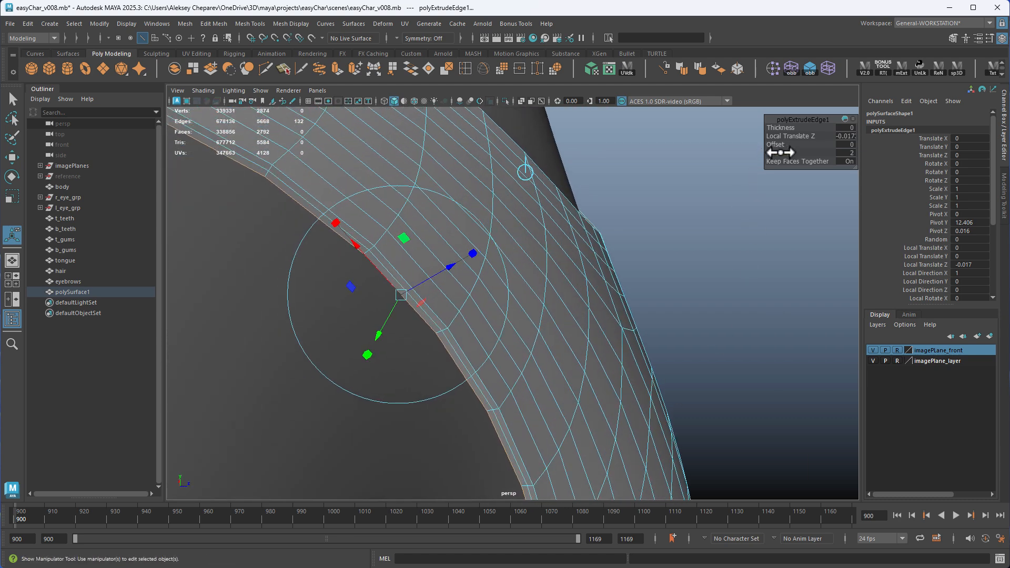
alt+drag(267, 168, 368, 255)
alt+middle_drag(367, 255, 535, 258)
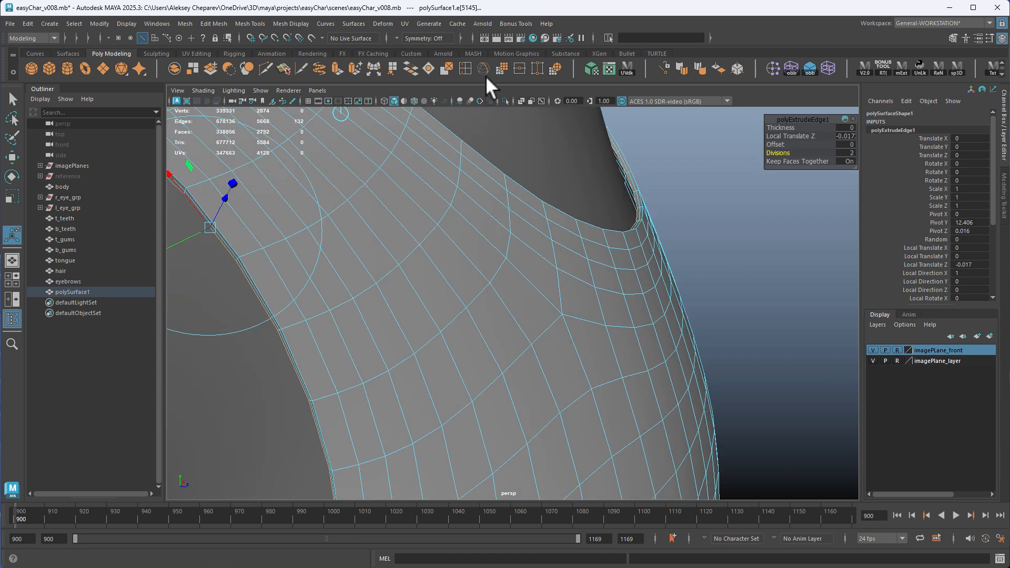
Configure the Insert Edge Loop tool for equal distance from edge, with insertion along edge flow turned off
double_click(464, 69)
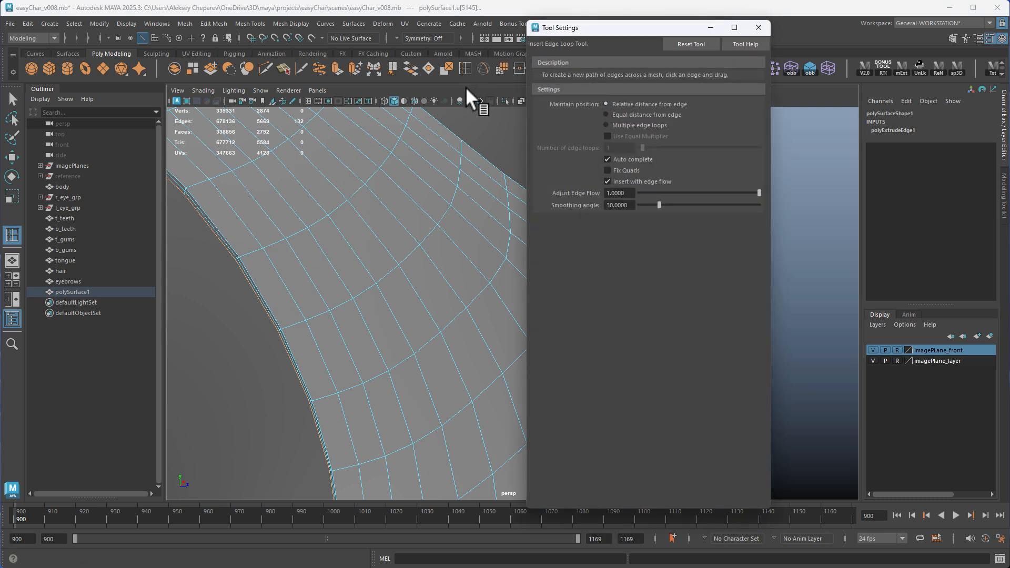
click(620, 116)
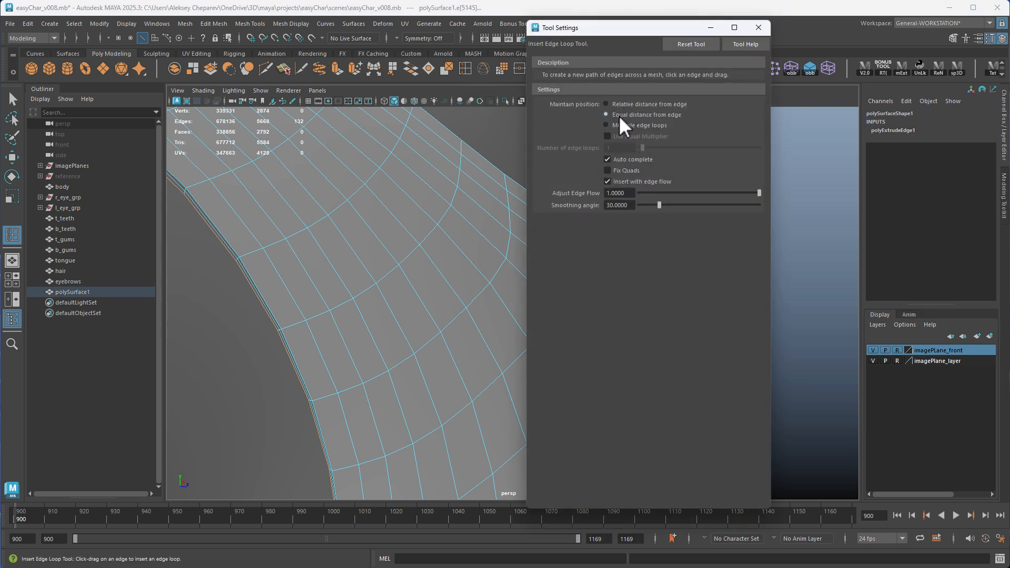
click(625, 181)
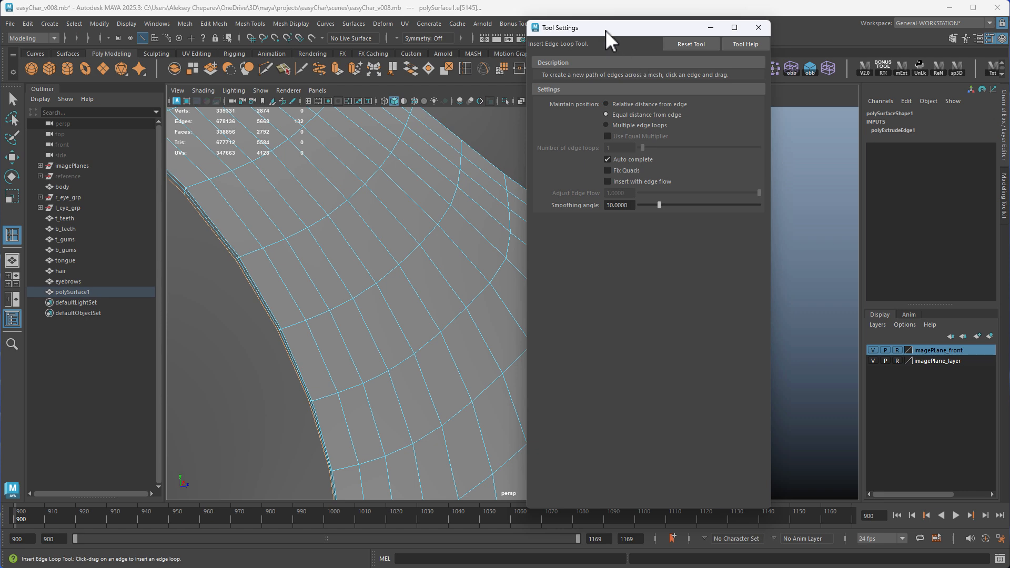
drag(606, 30, 675, 33)
Insert supporting edge loops close to the borders of both armholes and the neckline
alt+drag(342, 226, 326, 252)
alt+middle_drag(327, 253, 296, 258)
click(290, 256)
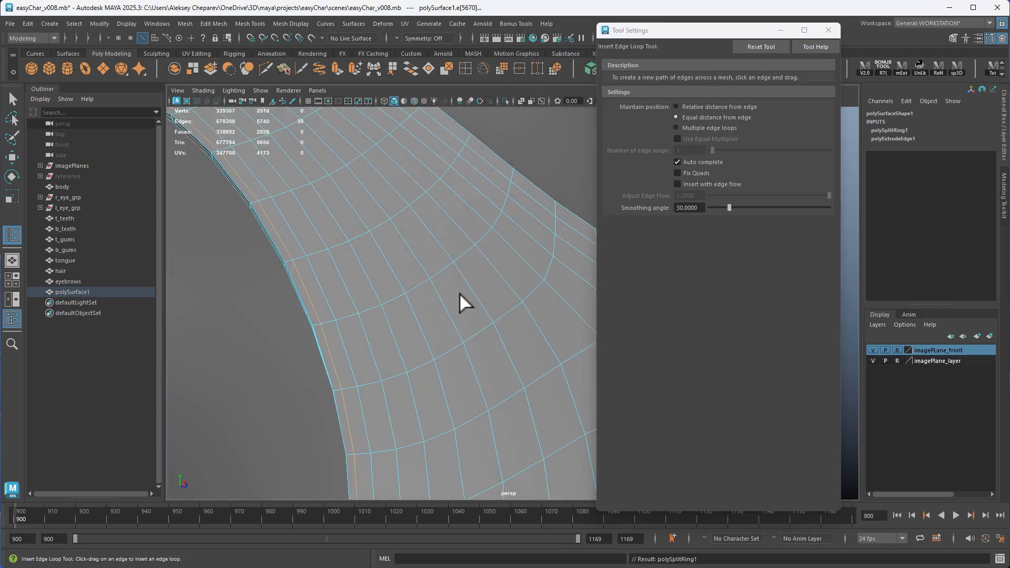
alt+drag(459, 293, 294, 298)
click(300, 227)
alt+middle_drag(294, 298, 384, 246)
click(396, 250)
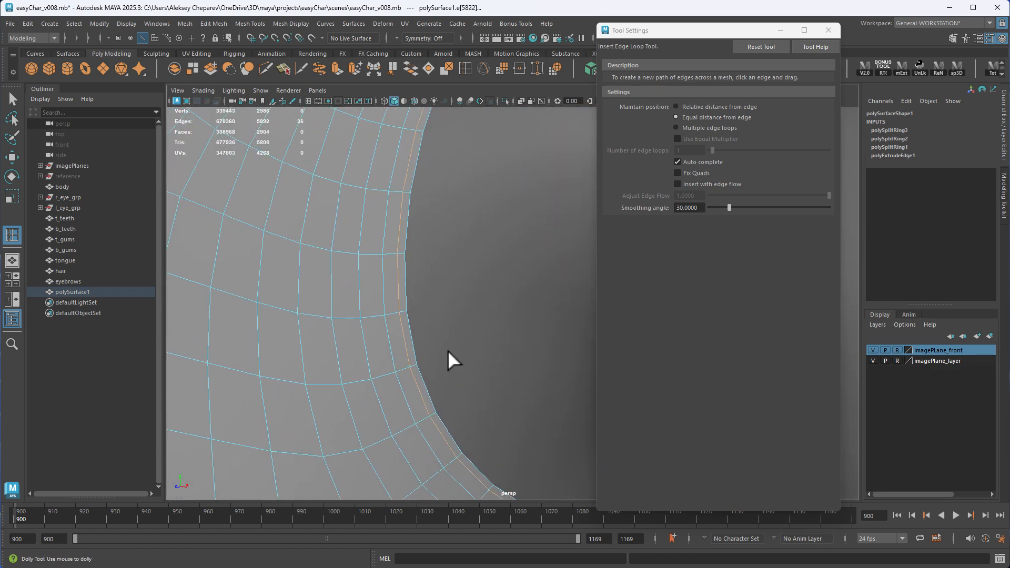
Insert a supporting edge loop just above the shirt's hem and leave the Insert Edge Loop tool
alt+drag(448, 350, 350, 186)
alt+middle_drag(350, 186, 563, 201)
alt+right_drag(563, 201, 638, 432)
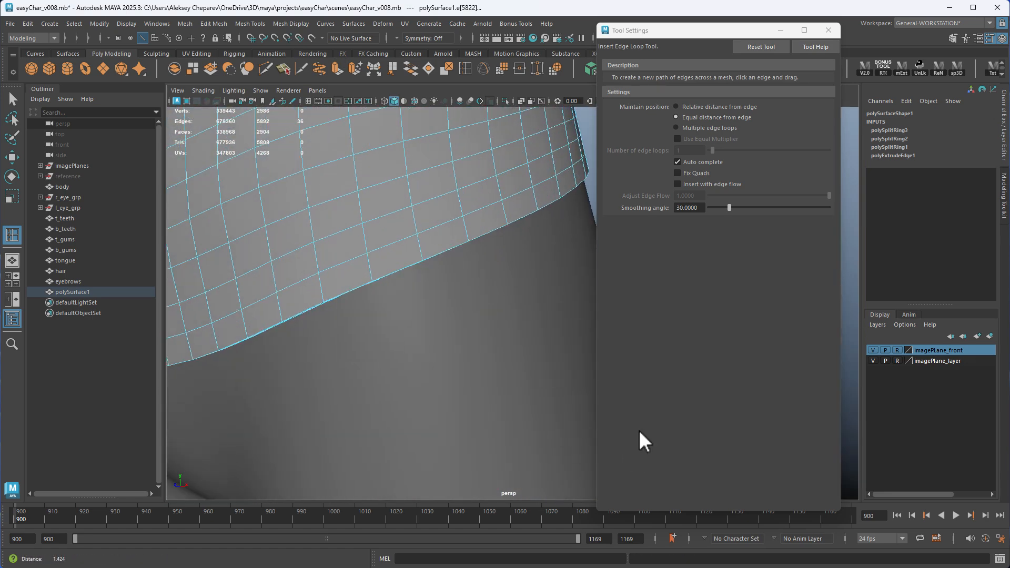
click(420, 250)
click(829, 30)
key(w)
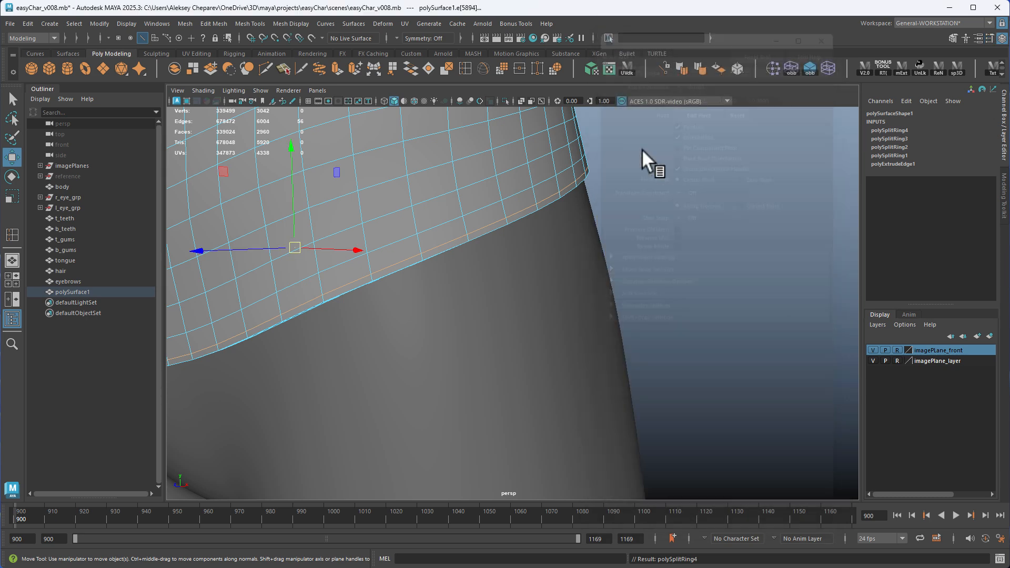
Return to object mode and inspect the shirt's hem, armholes and neckline with smooth mesh preview
key(F8)
click(611, 150)
alt+right_drag(610, 150, 517, 203)
alt+drag(517, 204, 566, 322)
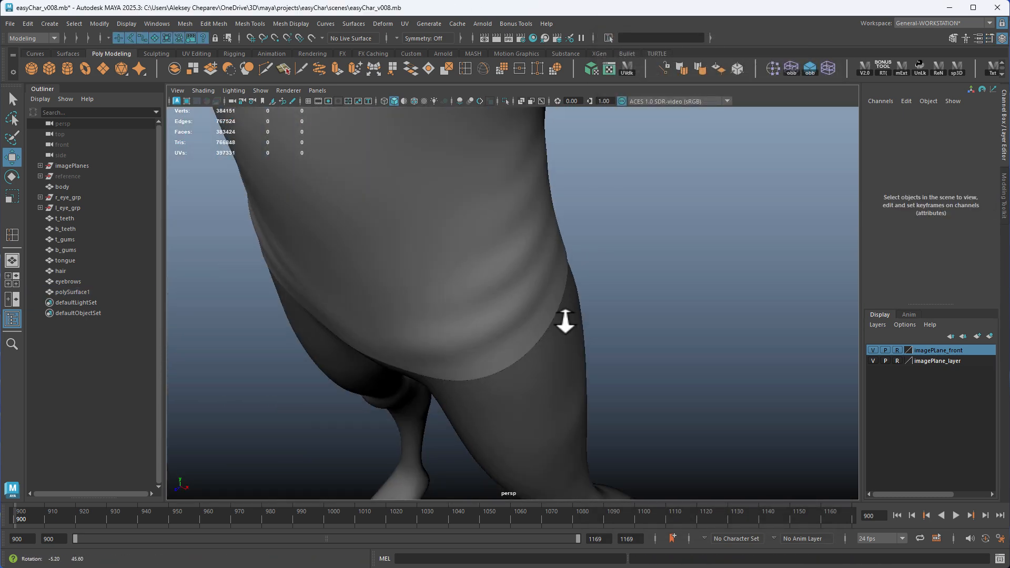
alt+middle_drag(566, 323, 471, 406)
alt+drag(576, 415, 454, 370)
alt+right_drag(454, 371, 431, 300)
alt+middle_drag(431, 300, 468, 447)
alt+right_drag(468, 448, 399, 338)
alt+middle_drag(399, 338, 399, 226)
alt+drag(400, 226, 549, 253)
alt+middle_drag(550, 253, 548, 271)
Extrude the remaining armhole's border loop inward with Local Translate Z -0.026 and 2 divisions
click(529, 244)
alt+right_drag(471, 261, 539, 284)
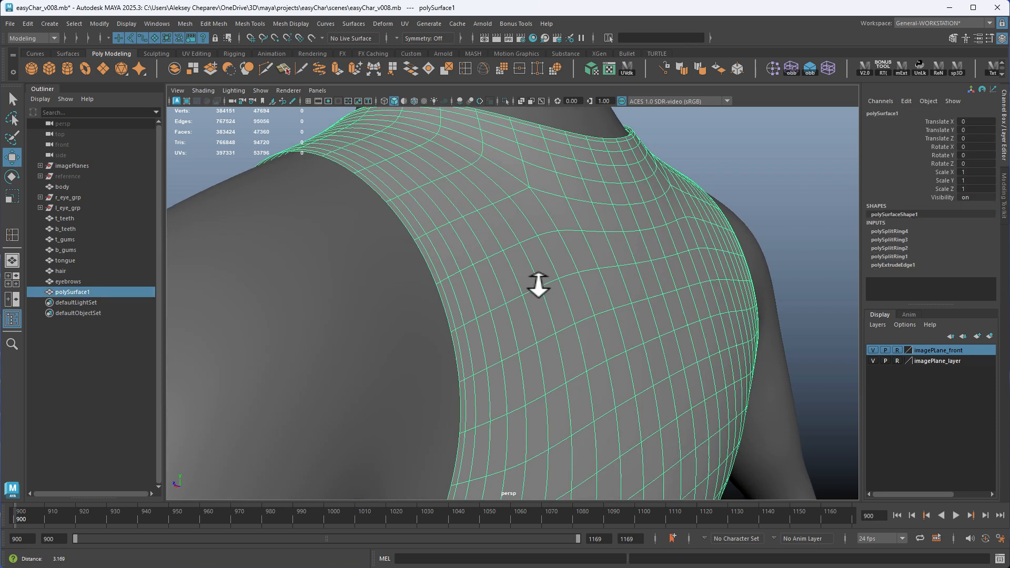
key(1)
right_drag(446, 249, 441, 211)
double_click(398, 220)
alt+drag(398, 220, 412, 277)
click(338, 66)
drag(779, 151, 782, 151)
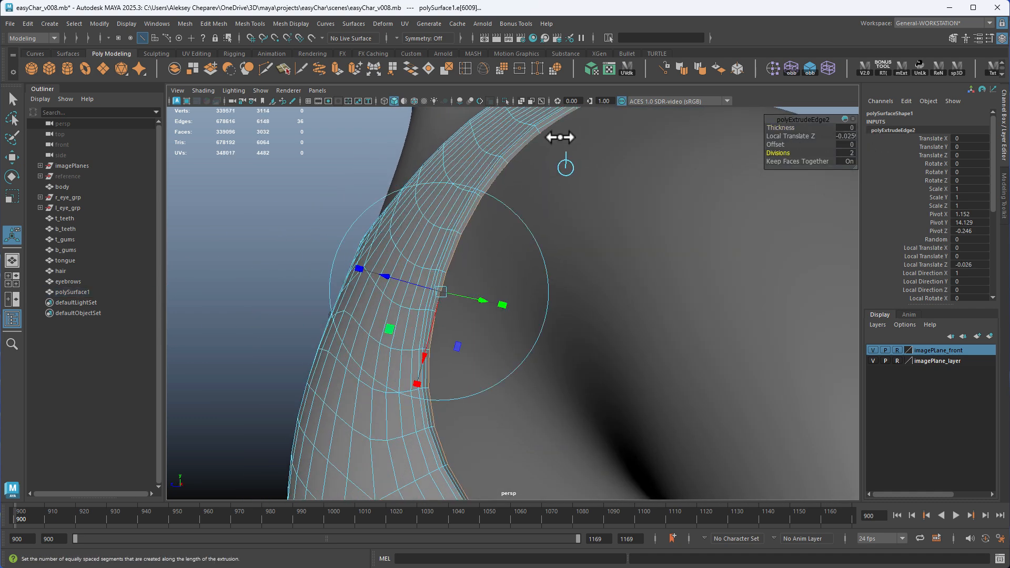
Delete the shirt's construction history and check its thickened edges with smooth mesh preview
key(q)
right_drag(559, 136, 580, 137)
key(alt+shift+d)
key(3)
click(311, 185)
alt+drag(310, 184, 315, 339)
alt+middle_drag(576, 368, 574, 179)
alt+drag(526, 316, 561, 325)
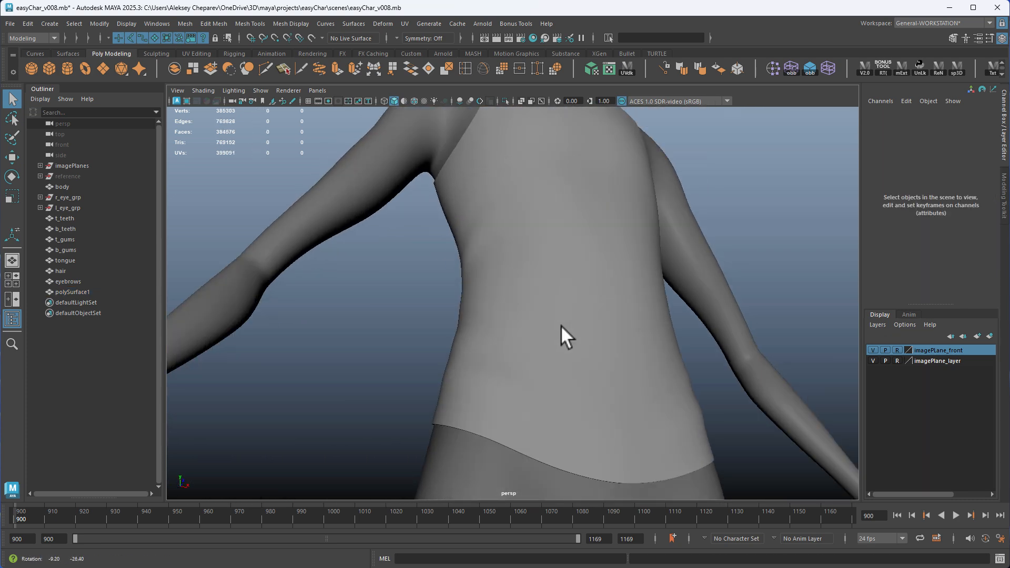
alt+middle_drag(561, 326, 566, 210)
alt+drag(537, 311, 551, 267)
alt+right_drag(552, 267, 617, 288)
Turn off the shirt's smooth preview and select the middle edge loop along the hem's inner rim
click(617, 287)
key(1)
alt+middle_drag(548, 287, 613, 278)
alt+right_drag(553, 263, 669, 245)
right_drag(437, 184, 439, 152)
double_click(386, 223)
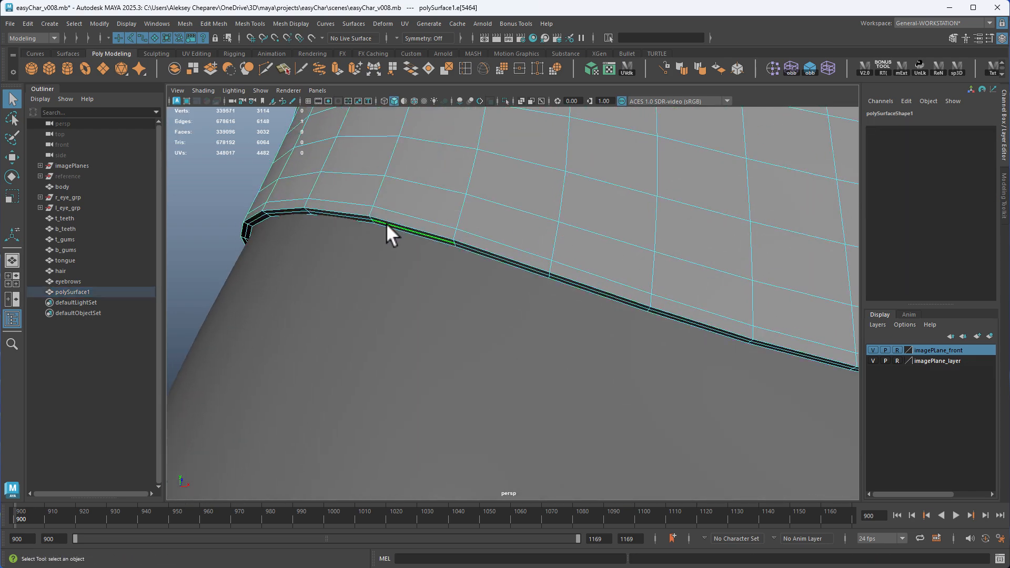
alt+right_drag(653, 252, 505, 247)
alt+middle_drag(547, 236, 558, 381)
alt+drag(557, 381, 634, 451)
Add the middle rim edge loops of both armholes and the neckline to the selection
alt+right_drag(452, 295, 570, 290)
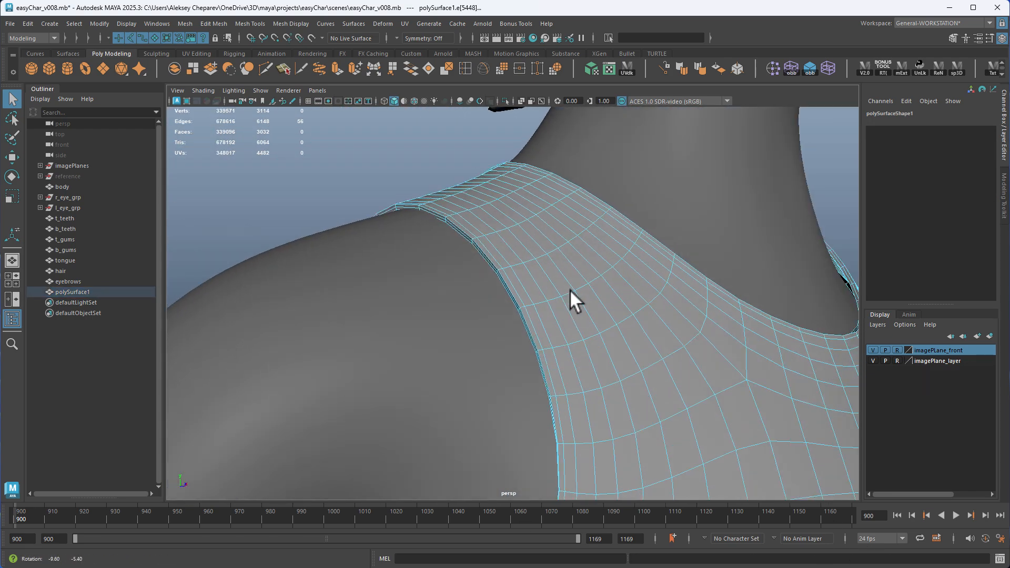
shift+click(485, 258)
shift+double_click(486, 257)
alt+drag(486, 257, 537, 267)
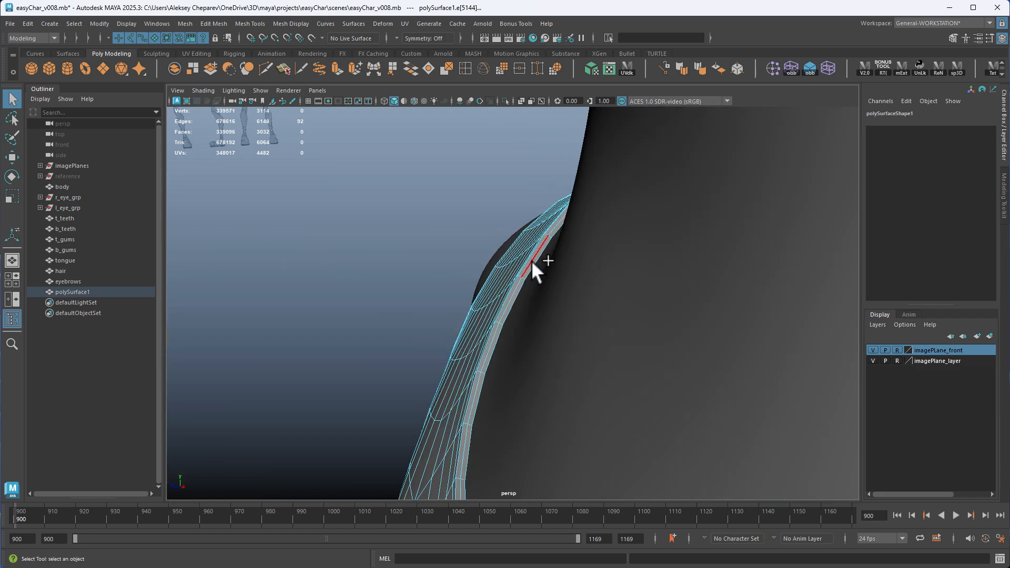
alt+middle_drag(548, 282, 618, 295)
alt+drag(617, 295, 607, 273)
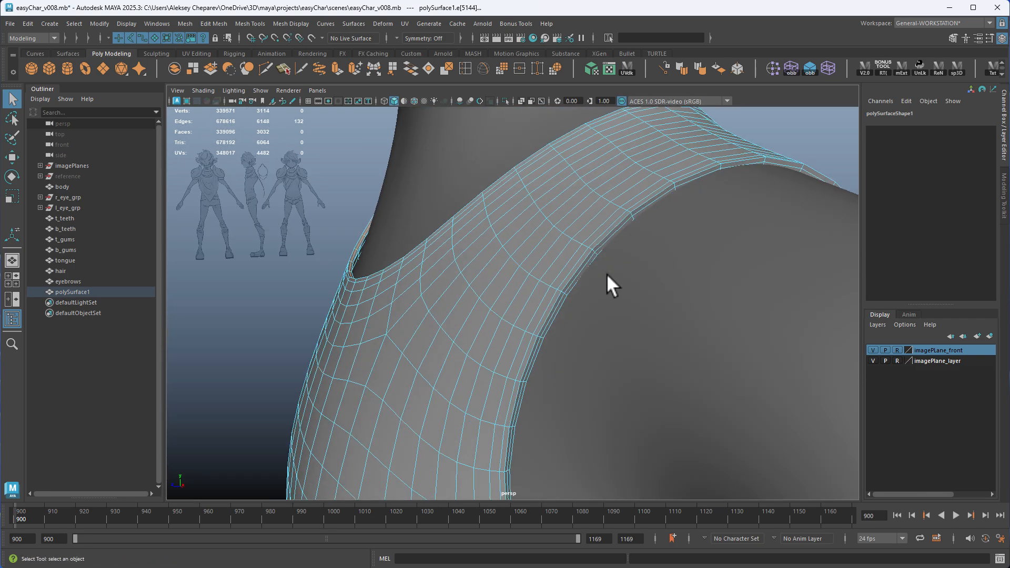
shift+double_click(642, 205)
alt+middle_drag(642, 205, 426, 231)
alt+right_drag(426, 232, 481, 163)
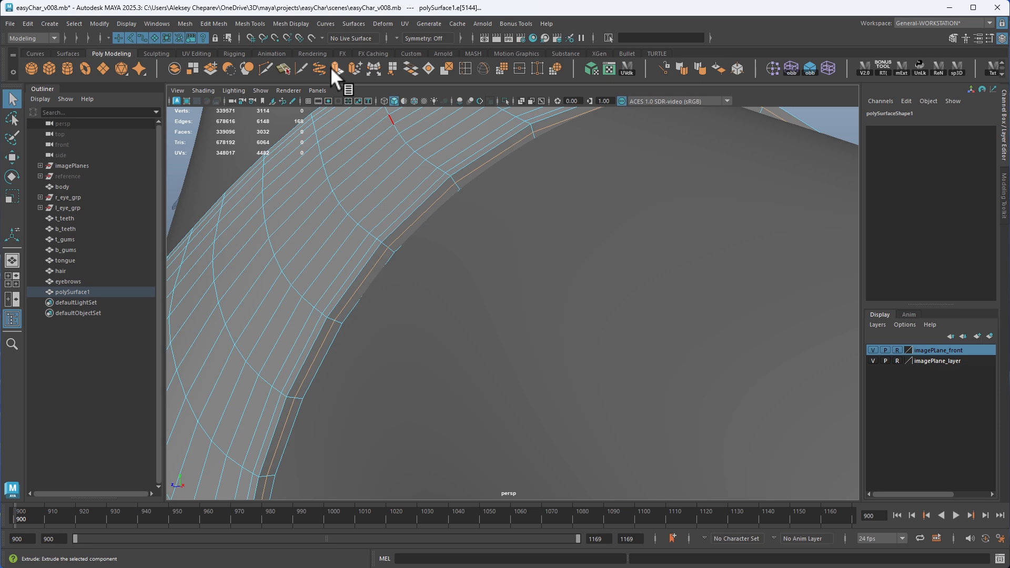
Move the selected rim loops outward along their local Z by about 0.011 to round the shirt's edges
click(376, 67)
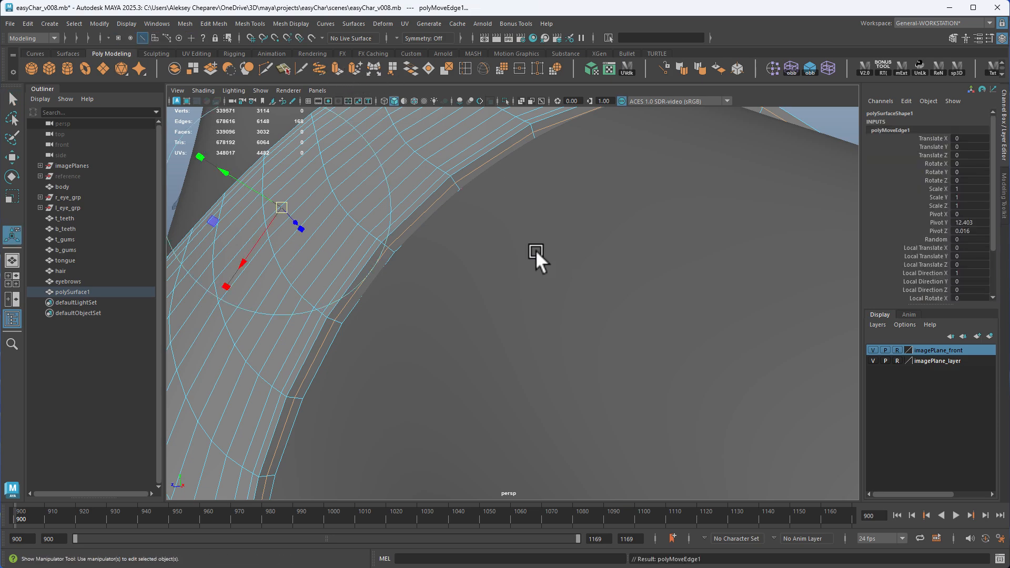
alt+drag(536, 251, 438, 215)
alt+right_drag(437, 215, 459, 228)
drag(450, 222, 444, 223)
alt+right_drag(537, 238, 476, 244)
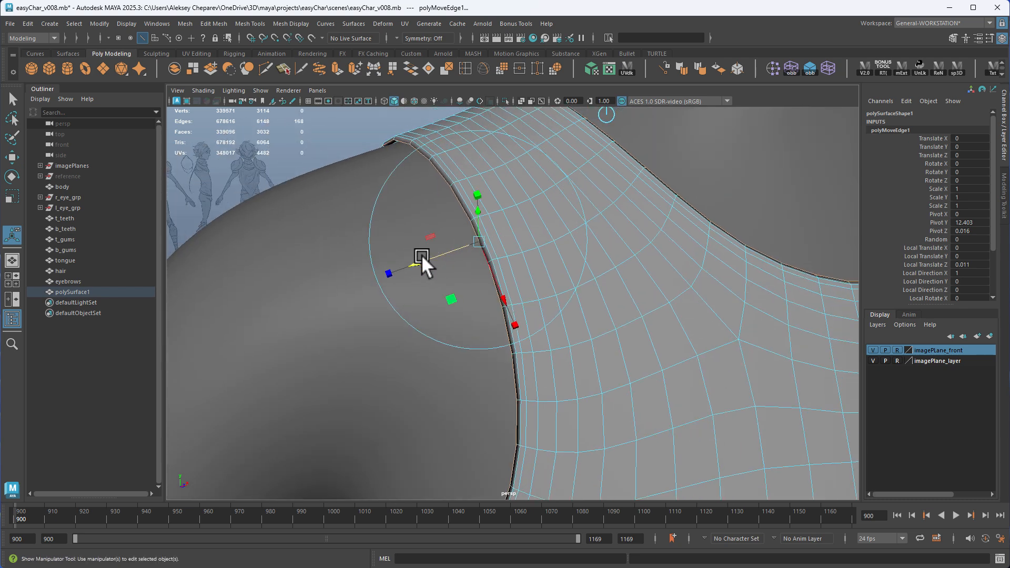
right_click(374, 125)
drag(433, 256, 434, 258)
right_drag(514, 190, 545, 179)
Deselect the rim loops and check the rounded armholes and neckline with smooth mesh preview
key(q)
click(362, 138)
alt+right_drag(526, 224, 447, 219)
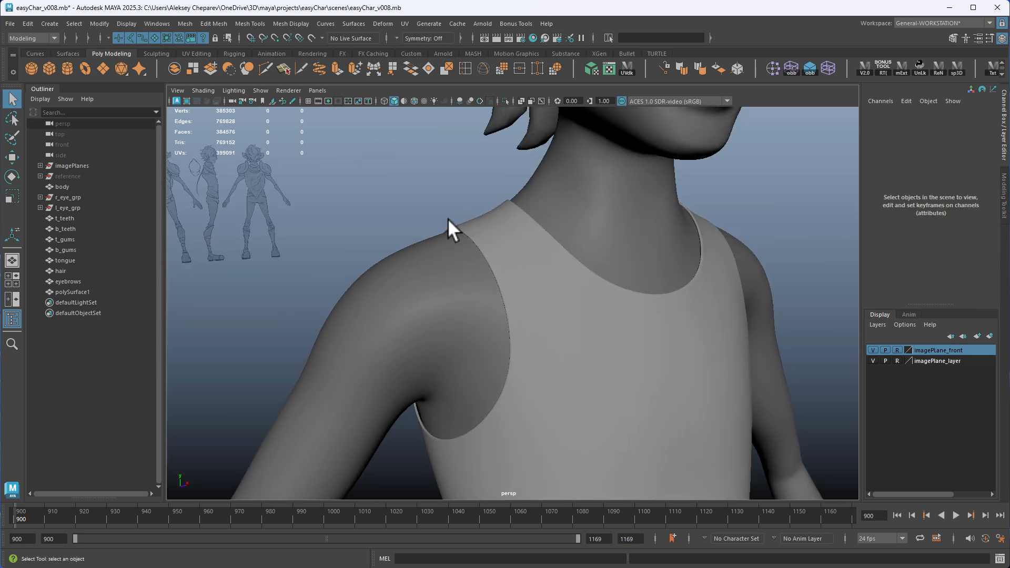
alt+drag(448, 219, 584, 267)
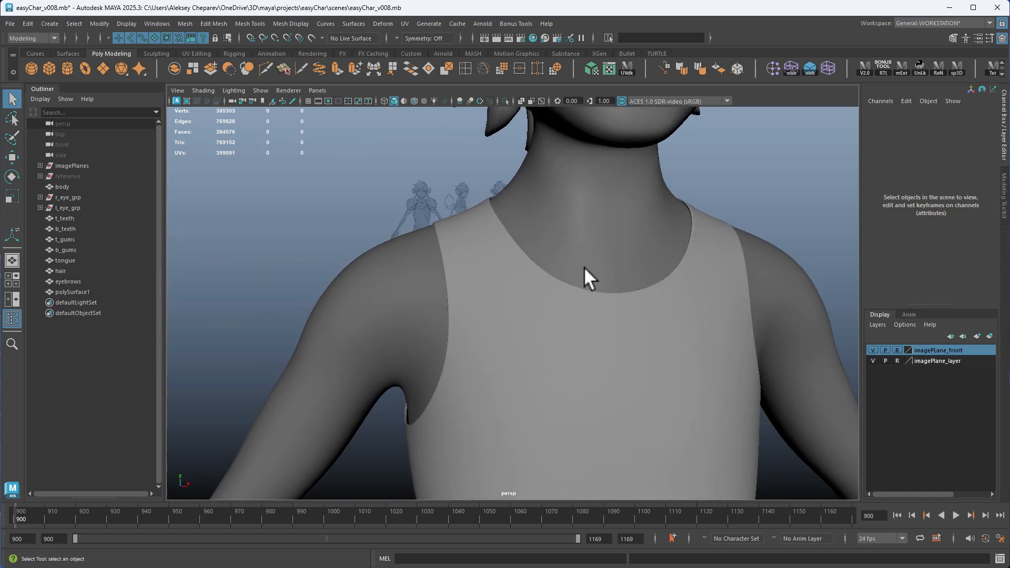
Delete the shirt's construction history, turn off its smooth preview and frame its chest over the front reference drawing
alt+right_drag(584, 267, 451, 173)
click(510, 235)
alt+right_drag(507, 234, 469, 275)
key(space)
key(space)
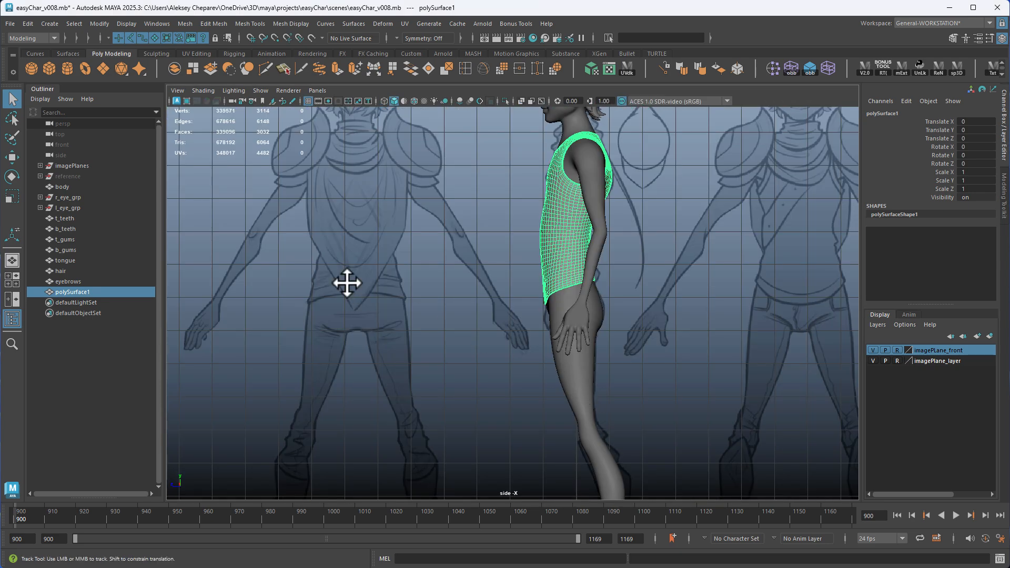
alt+right_drag(346, 283, 670, 356)
key(space)
key(space)
alt+right_drag(563, 387, 483, 438)
alt+middle_drag(596, 306, 628, 488)
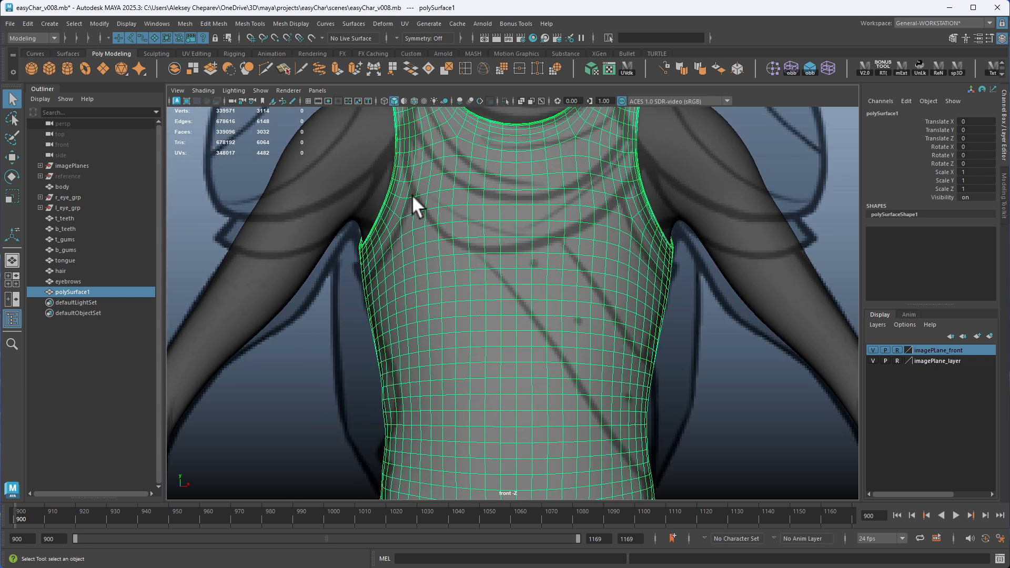
Select the edge loops running a few rows in from both armholes on the shirt
alt+middle_drag(412, 194, 472, 198)
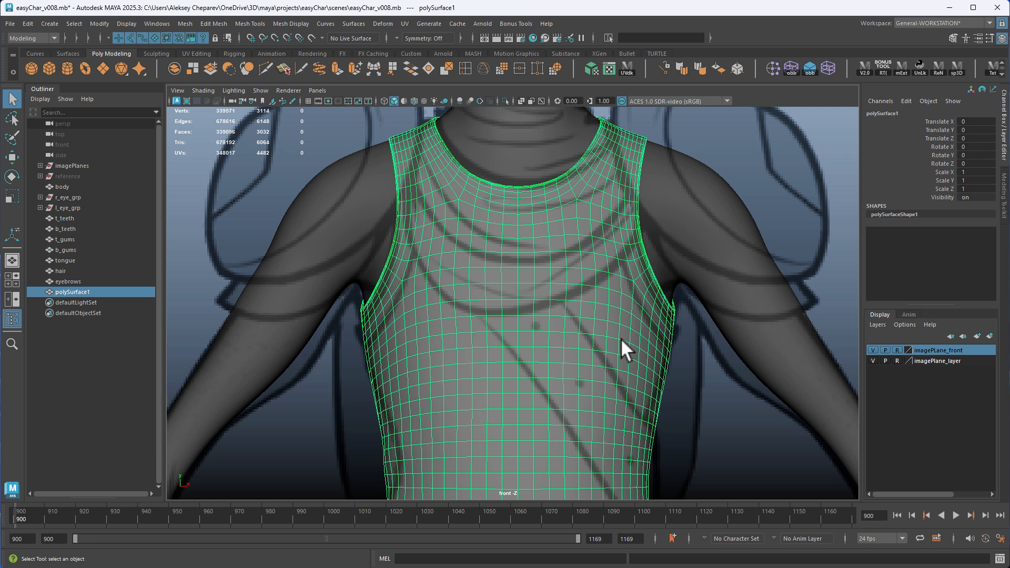
key(space)
key(space)
alt+drag(668, 254, 481, 299)
right_click(413, 288)
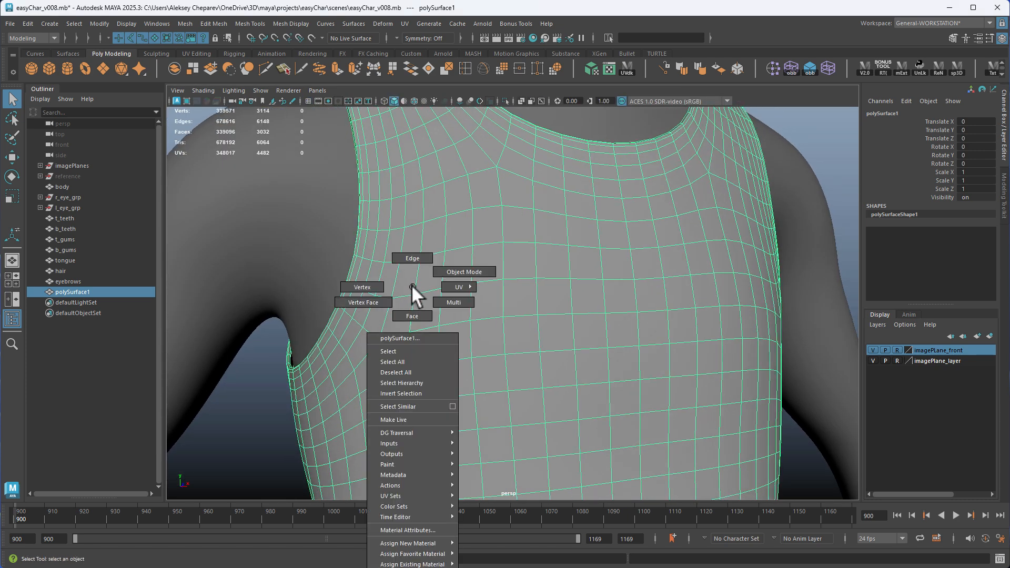
click(413, 258)
shift+double_click(384, 315)
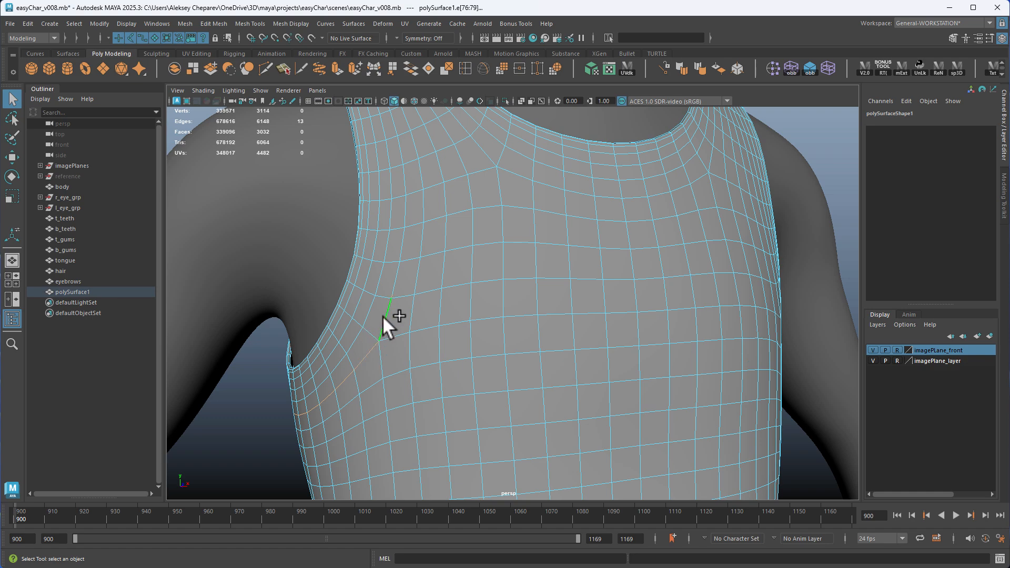
alt+drag(626, 348, 505, 345)
shift+double_click(625, 298)
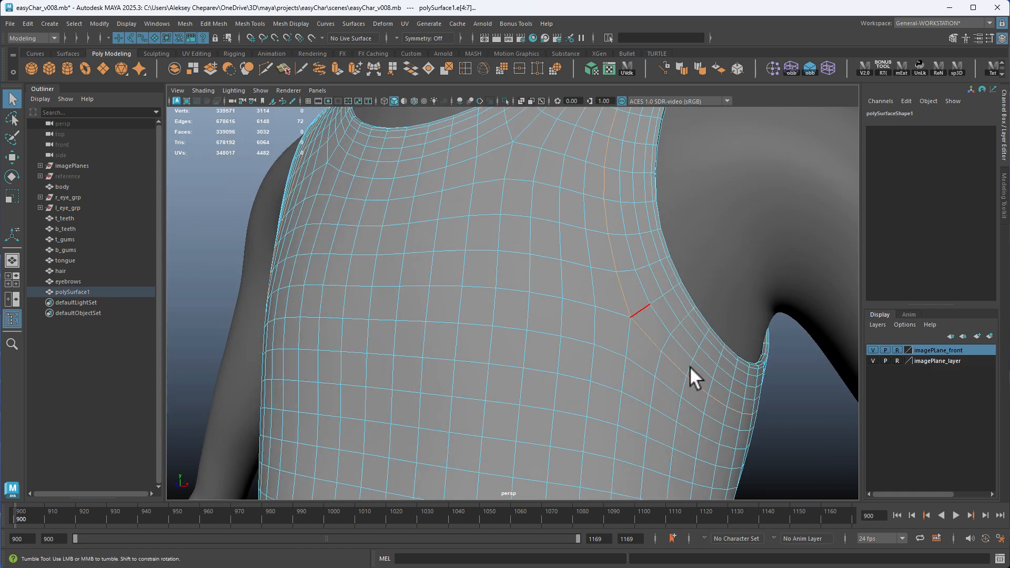
Add the edge loop running a few rows in from the neckline to the selection
alt+right_drag(690, 372, 575, 346)
alt+drag(574, 346, 444, 204)
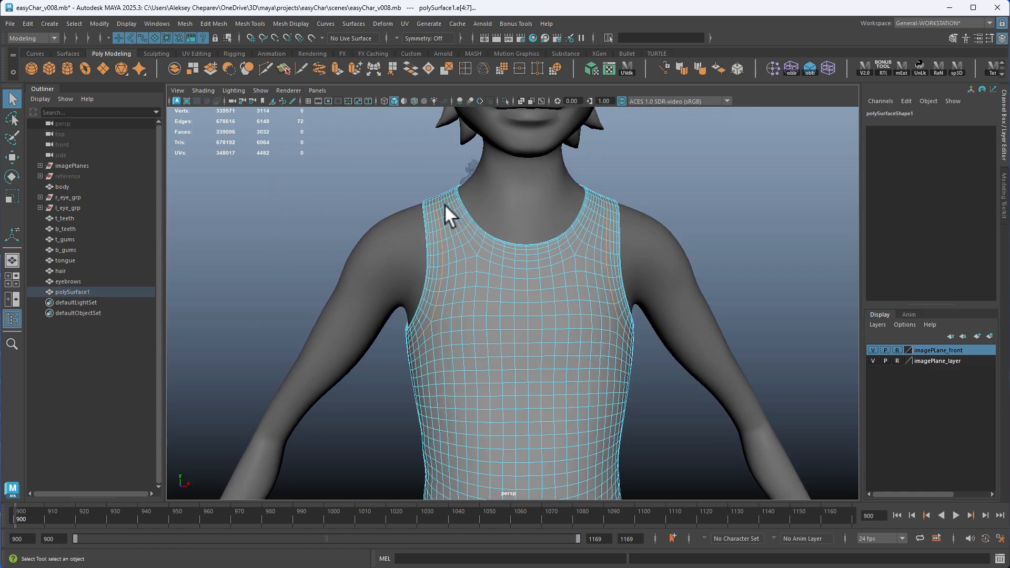
alt+middle_drag(454, 291, 457, 325)
alt+right_drag(458, 325, 547, 311)
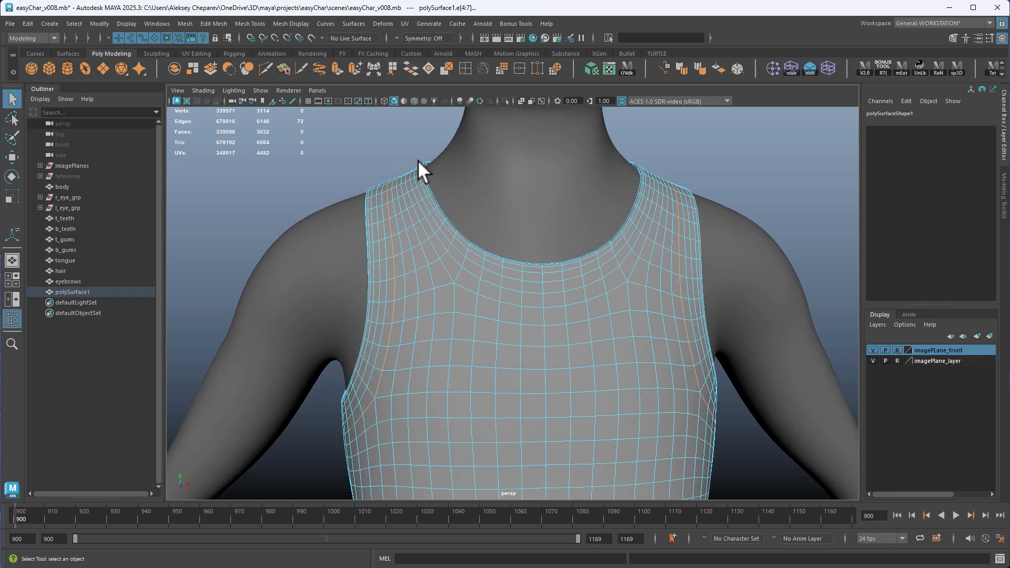
alt+right_drag(487, 320, 554, 321)
shift+double_click(503, 276)
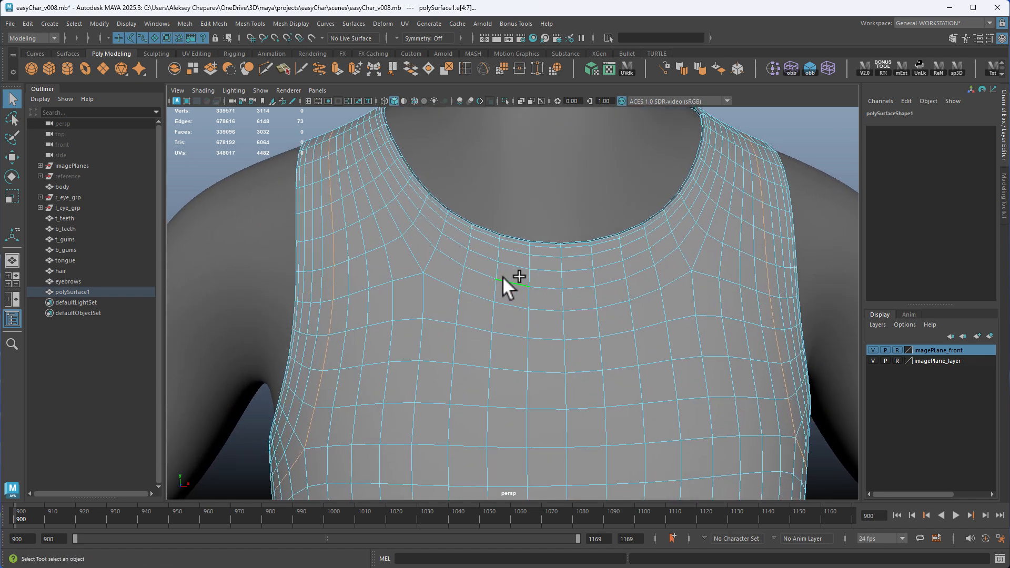
Add the edge loop running a few rows above the shirt's hem to the selection
alt+right_drag(674, 363, 432, 358)
alt+middle_drag(492, 474, 511, 328)
alt+right_drag(511, 328, 589, 342)
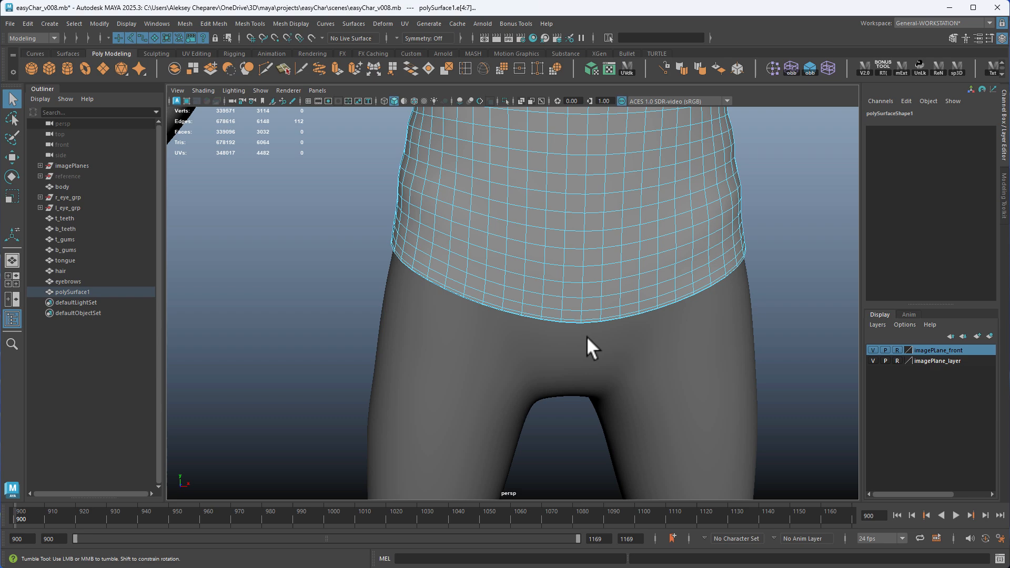
shift+double_click(539, 273)
alt+drag(595, 294, 728, 333)
alt+middle_drag(621, 232, 606, 391)
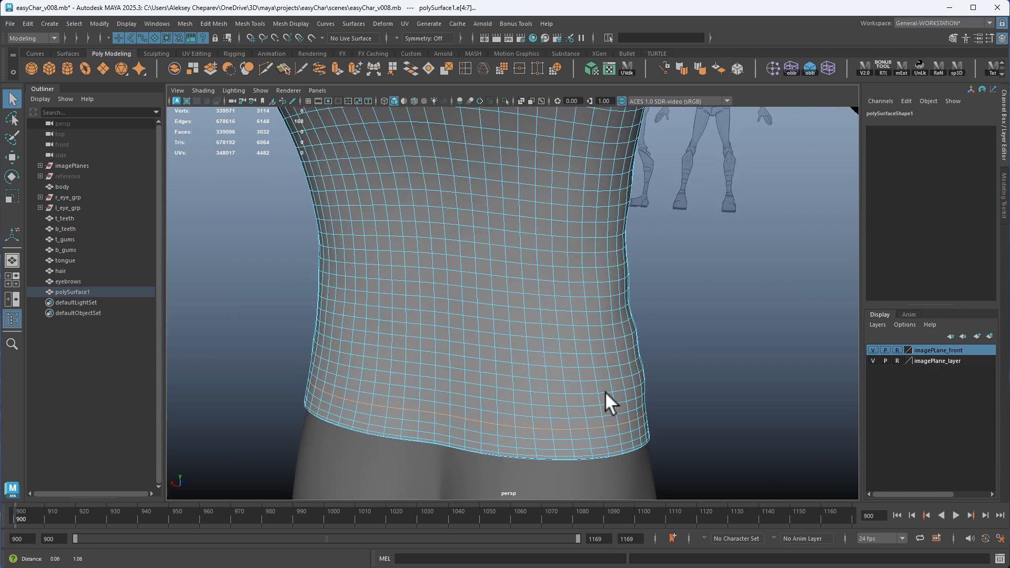
Bevel the selected armhole, neckline and hem loops with 4 segments
alt+right_drag(605, 391, 495, 305)
alt+middle_drag(495, 221, 545, 345)
alt+drag(545, 345, 447, 308)
alt+middle_drag(447, 308, 446, 323)
alt+right_drag(446, 322, 564, 365)
alt+drag(564, 364, 499, 318)
shift+right_drag(509, 262, 544, 266)
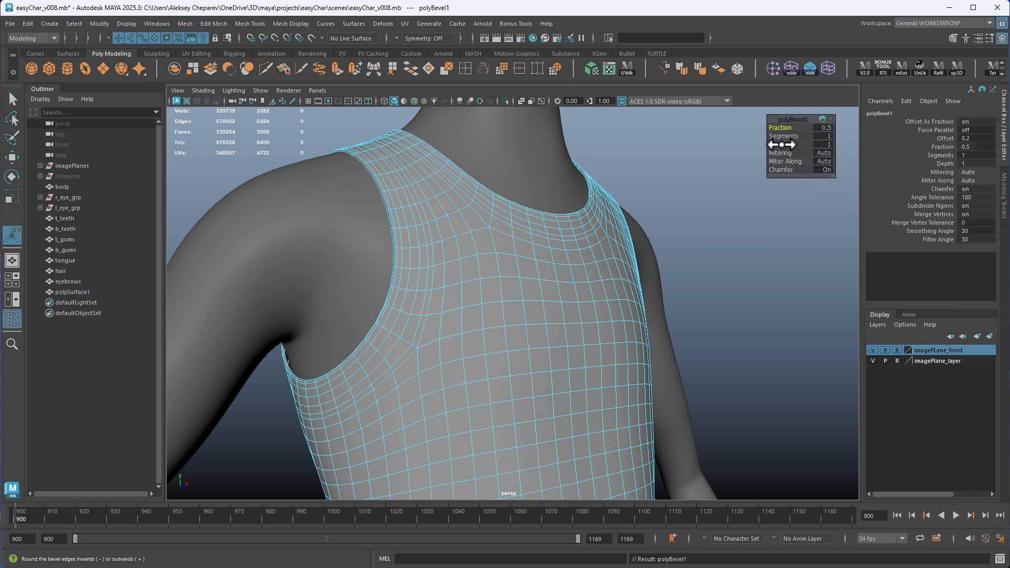
drag(785, 137, 790, 139)
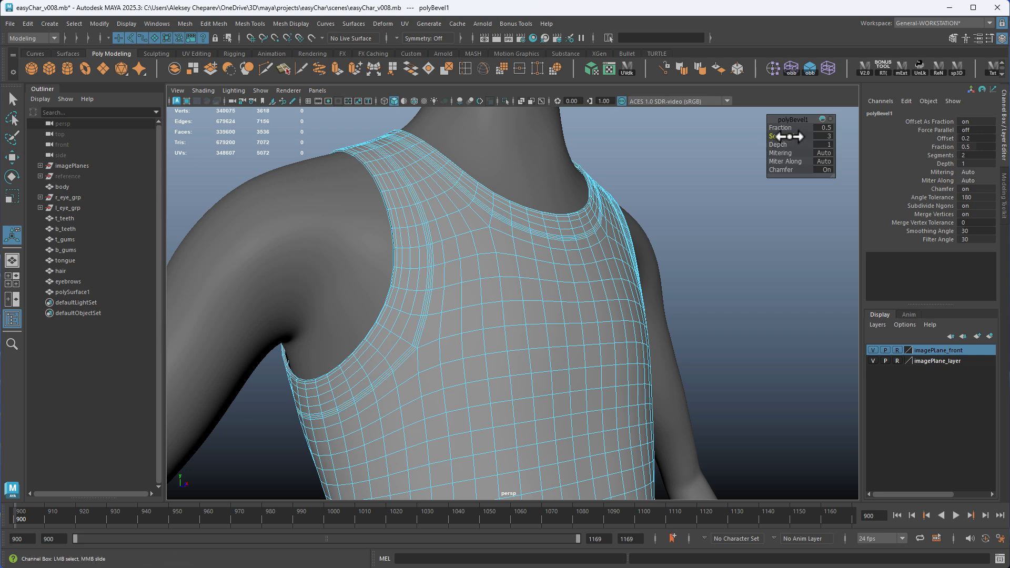
Set the bevel's fraction to about 0.64
alt+right_drag(630, 235, 711, 336)
drag(782, 129, 787, 129)
alt+right_drag(753, 244, 647, 237)
alt+drag(648, 237, 547, 250)
alt+middle_drag(547, 250, 646, 268)
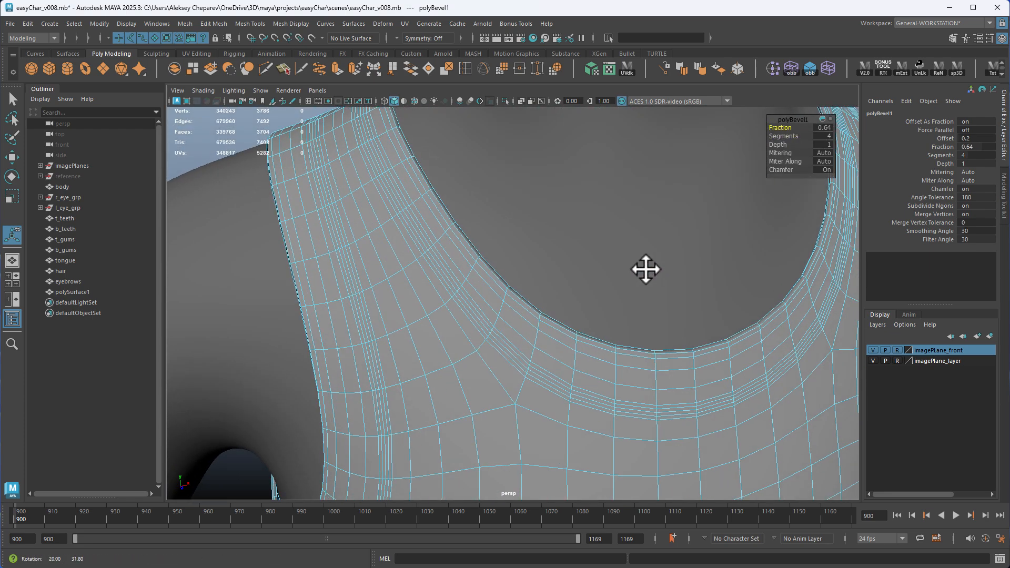
Select the middle edge loops of the beveled bands around one armhole and the neckline
alt+right_drag(622, 293, 732, 284)
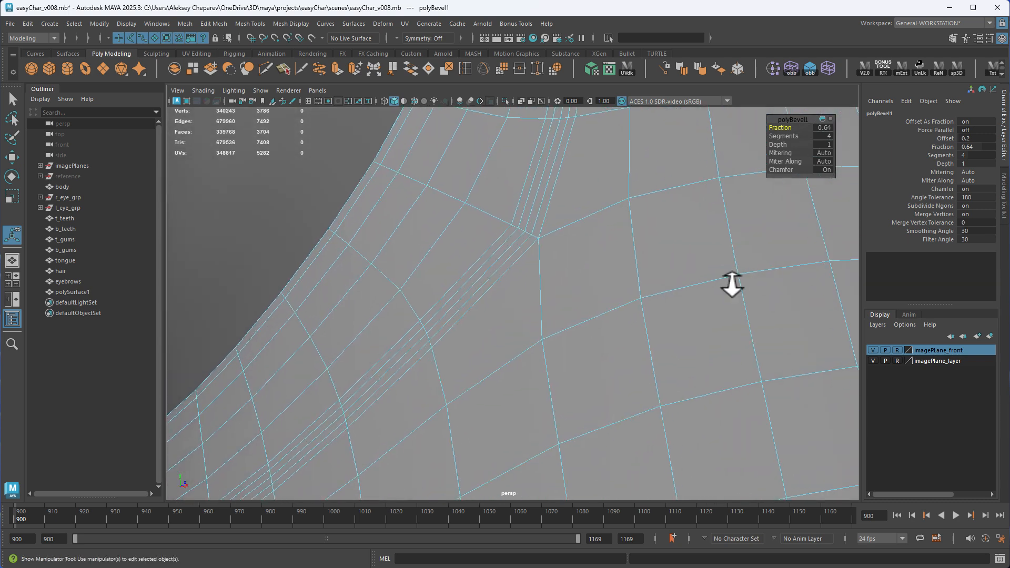
alt+right_drag(576, 263, 531, 223)
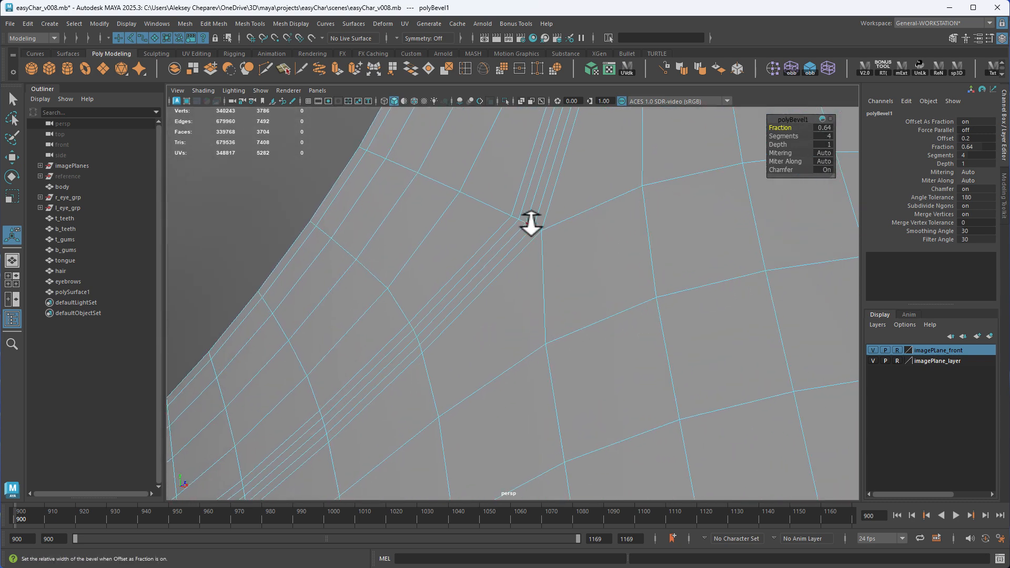
alt+middle_drag(532, 222, 539, 242)
alt+right_drag(539, 242, 542, 212)
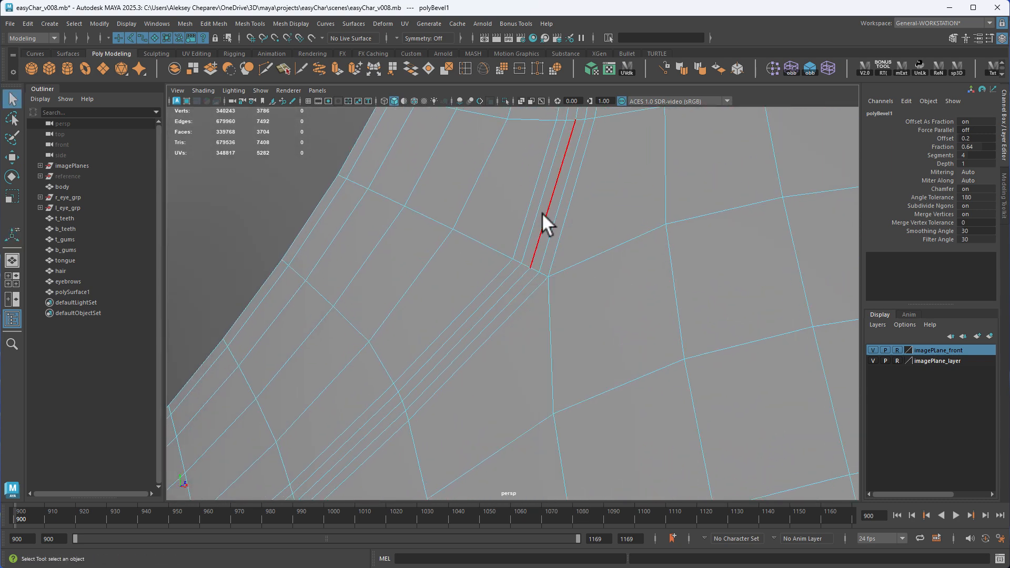
double_click(542, 214)
alt+right_drag(606, 251, 621, 295)
alt+middle_drag(621, 295, 628, 374)
alt+drag(627, 373, 476, 361)
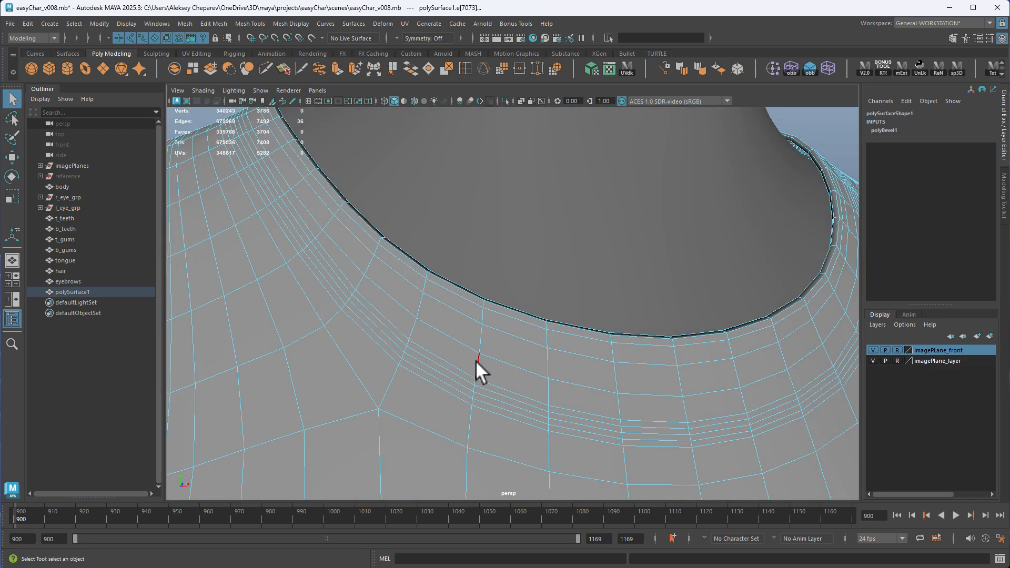
double_click(444, 373)
Add the middle edge loops of the other armhole's and the hem's beveled bands to the selection
alt+drag(747, 395, 530, 311)
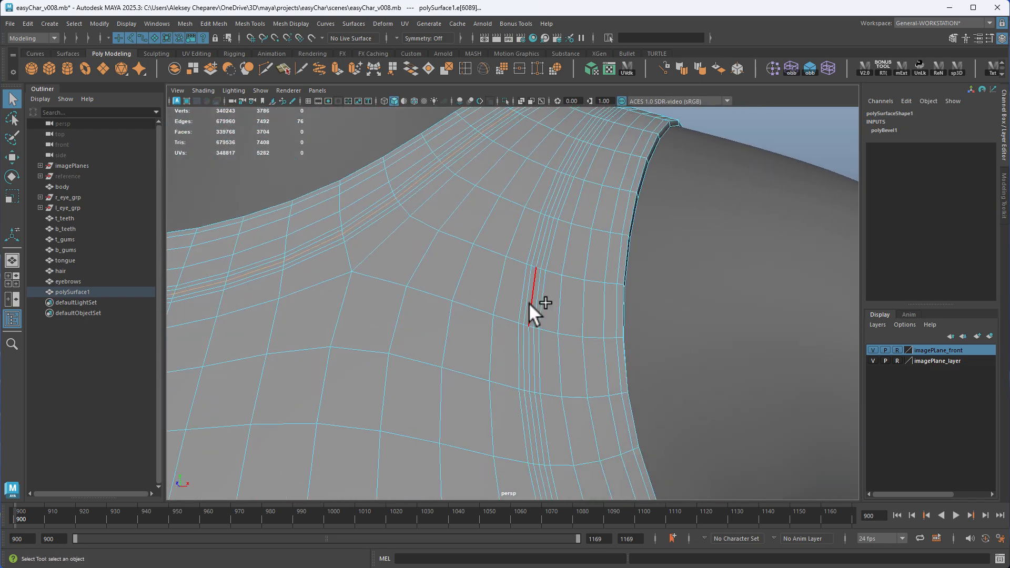
alt+right_drag(529, 303, 400, 317)
alt+middle_drag(400, 317, 464, 160)
alt+right_drag(465, 160, 606, 254)
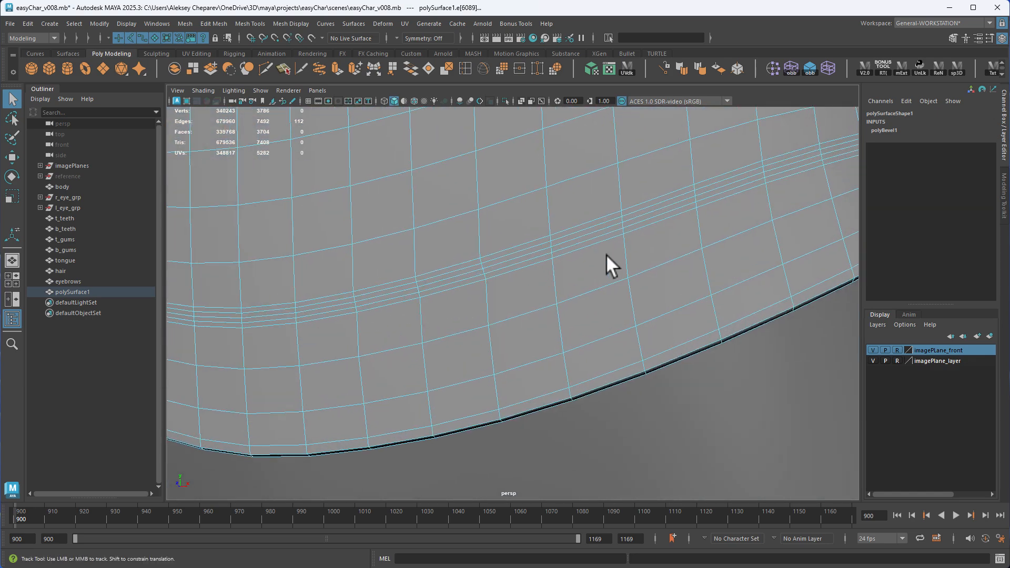
shift+double_click(566, 232)
scroll(566, 233, down, 5)
alt+drag(566, 232, 620, 298)
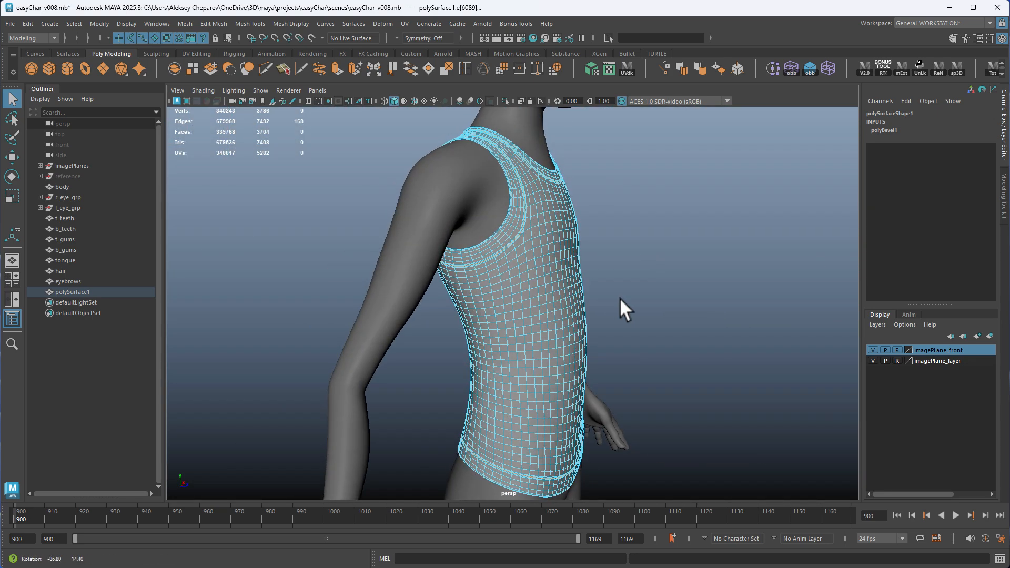
alt+middle_drag(620, 298, 560, 196)
alt+drag(560, 196, 663, 231)
alt+right_drag(663, 232, 699, 285)
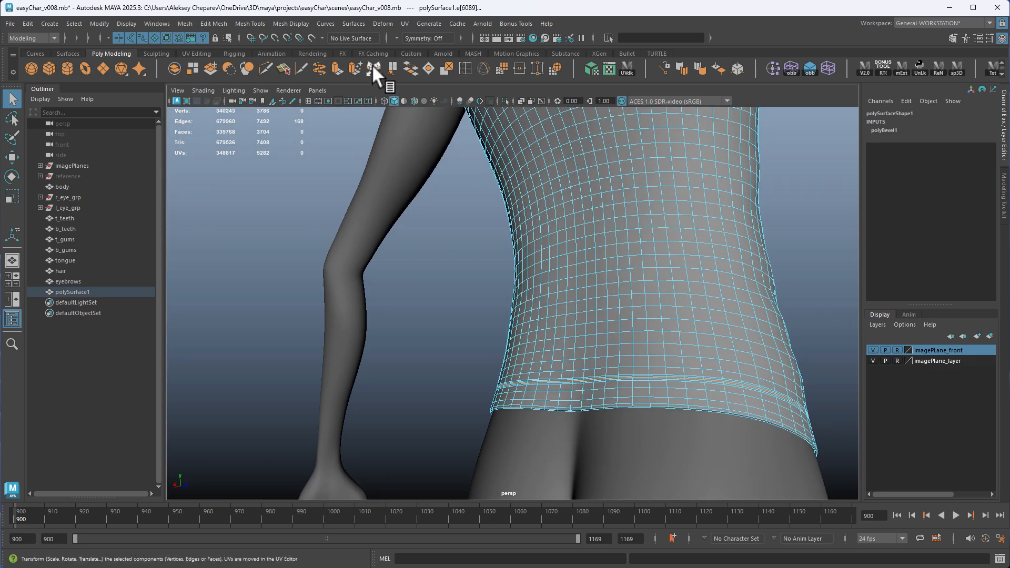
Transform the selected middle loops along their local Z by about -0.01 to sink seam grooves into the shirt
click(373, 66)
alt+middle_drag(621, 114, 626, 295)
alt+drag(627, 294, 610, 221)
alt+middle_drag(610, 221, 609, 275)
alt+right_drag(609, 276, 778, 395)
alt+middle_drag(771, 221, 494, 316)
alt+right_drag(495, 316, 620, 350)
drag(674, 273, 665, 279)
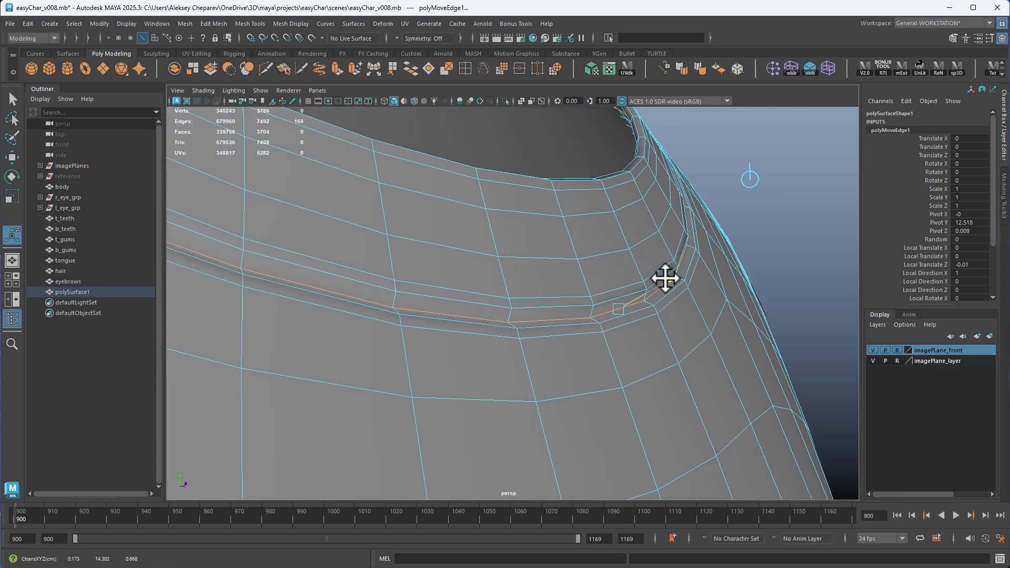
Deselect the seam loops and check the armhole and neckline seams with smooth mesh preview
right_drag(619, 232, 381, 223)
click(713, 157)
alt+middle_drag(502, 292, 557, 166)
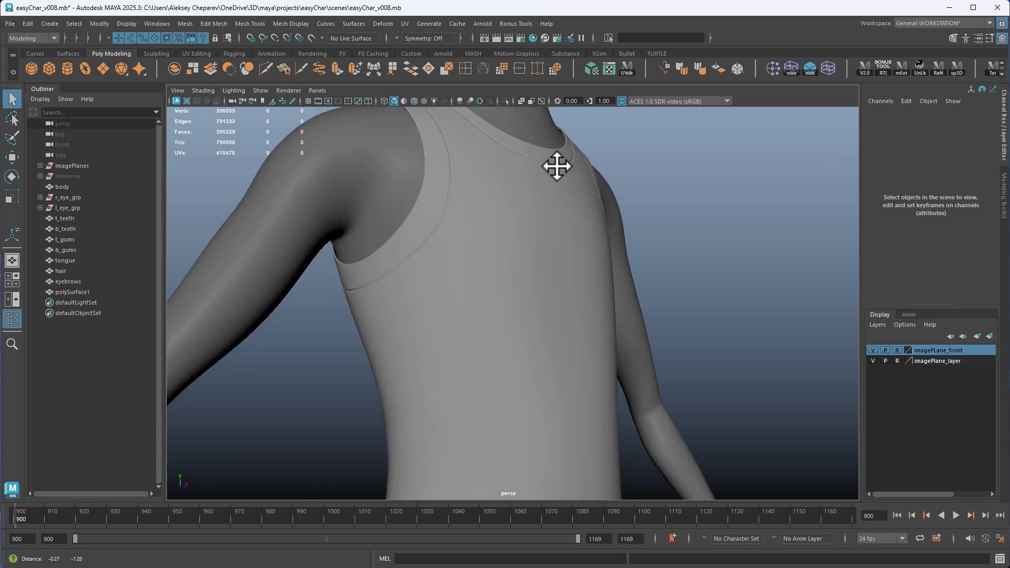
alt+drag(557, 166, 478, 241)
alt+right_drag(478, 241, 590, 294)
Turn off the shirt's smooth preview and enable topological symmetry from an edge on its front center line
click(492, 225)
key(1)
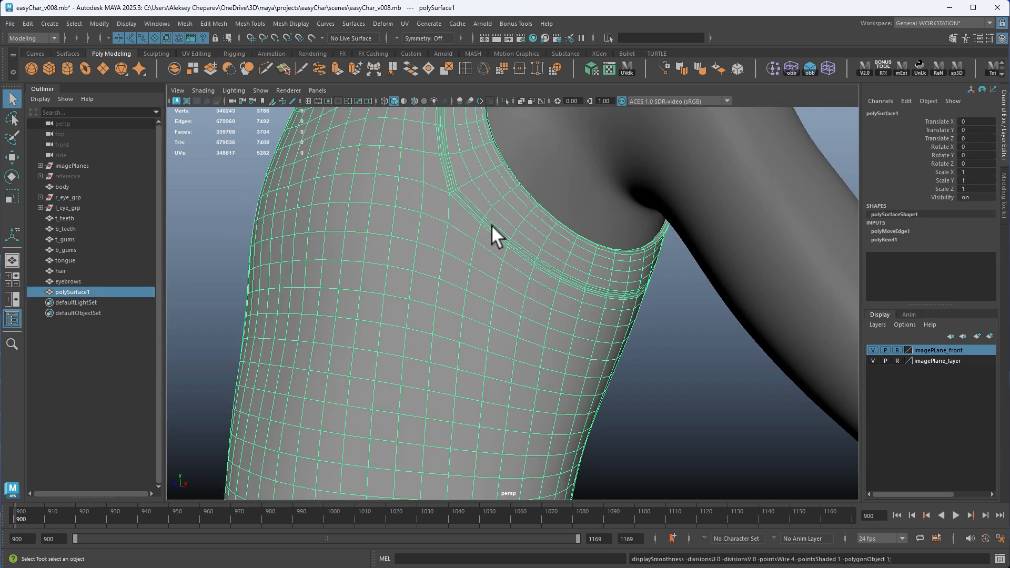
alt+drag(491, 225, 452, 215)
right_drag(452, 216, 505, 226)
alt+drag(505, 225, 443, 236)
click(433, 224)
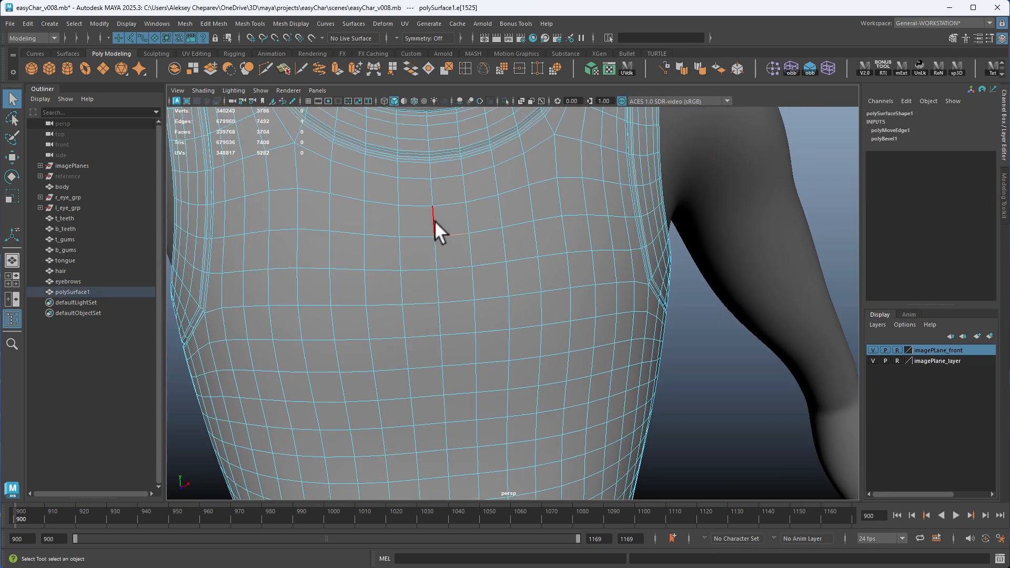
click(434, 220)
Symmetrically reposition the row of seam vertices at the front armhole corner to smooth the seam's curve
alt+right_drag(474, 339, 515, 187)
alt+drag(415, 247, 392, 265)
alt+drag(554, 273, 507, 292)
alt+right_drag(507, 293, 628, 380)
right_drag(474, 213, 443, 212)
key(4)
alt+drag(473, 223, 532, 292)
mouse_move(532, 292)
alt+mouse_down()
mouse_move(545, 289)
mouse_move(478, 286)
mouse_move(595, 293)
alt+mouse_up()
key(5)
key(w)
alt+middle_drag(595, 293, 394, 313)
alt+right_drag(394, 312, 634, 394)
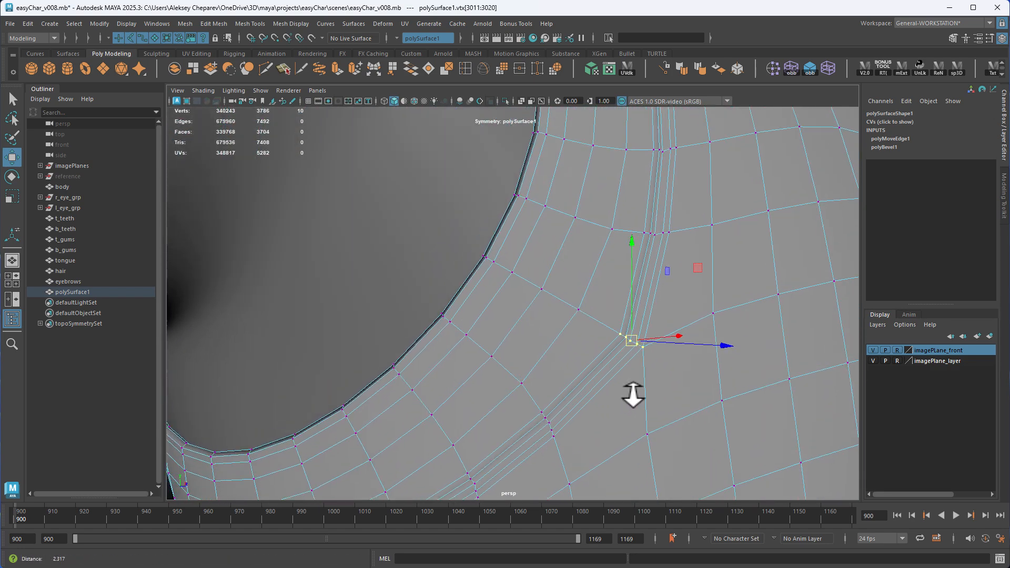
alt+middle_drag(633, 395, 598, 369)
alt+drag(598, 369, 557, 384)
Check the front armhole seams and the shirt's back with smooth mesh preview
key(3)
right_drag(605, 372, 542, 311)
click(769, 273)
mouse_move(482, 337)
alt+mouse_down()
mouse_move(643, 335)
mouse_move(499, 336)
alt+mouse_up()
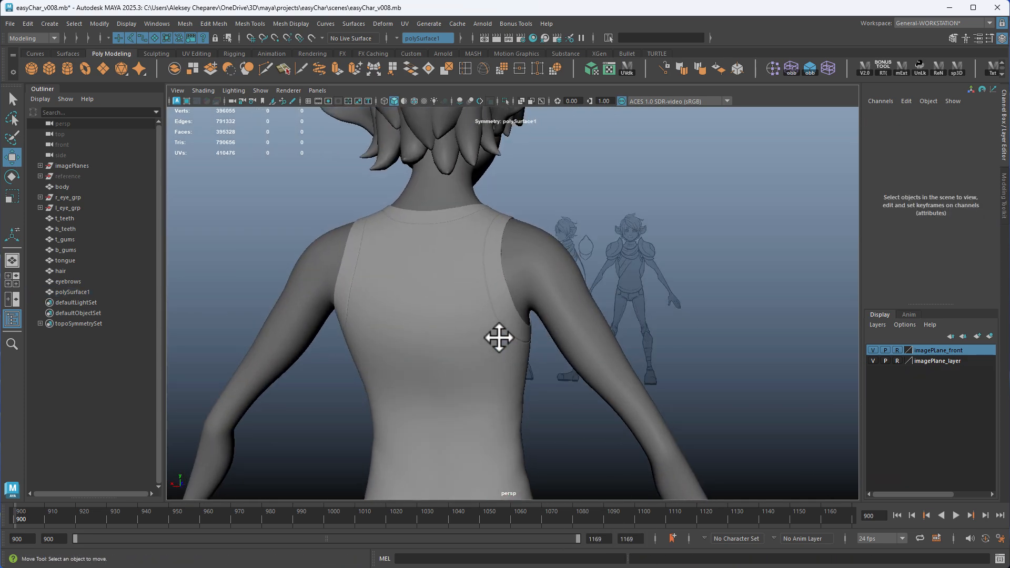
Symmetrically reposition the row of seam vertices at the back armhole corner to smooth the seam's curve
click(478, 354)
scroll(447, 357, up, 5)
right_drag(423, 358, 391, 351)
key(1)
key(4)
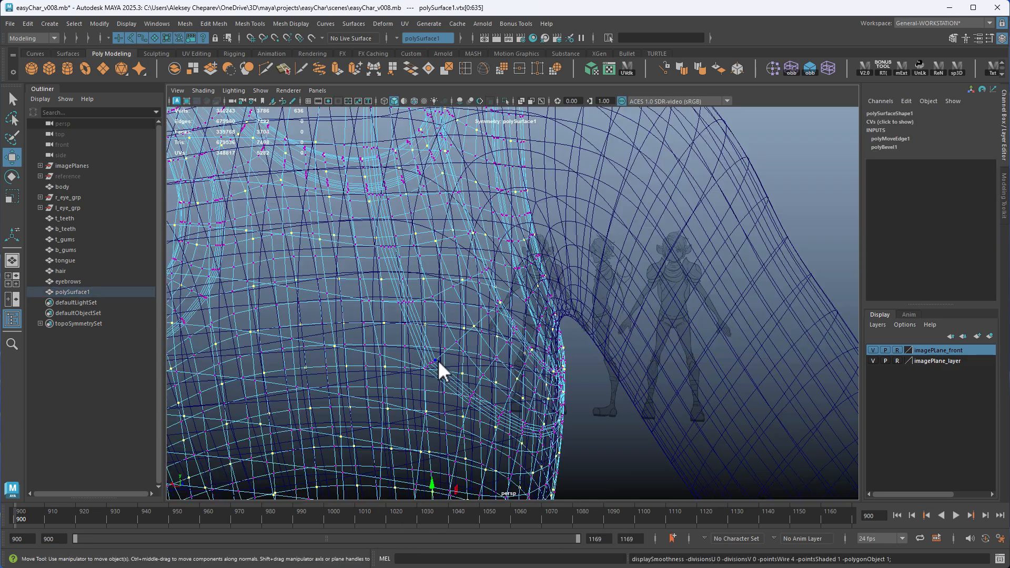
drag(415, 352, 448, 383)
alt+drag(450, 391, 466, 377)
mouse_move(408, 340)
ctrl+mouse_down()
mouse_move(479, 402)
mouse_move(443, 367)
mouse_move(377, 375)
ctrl+mouse_up()
key(5)
alt+middle_drag(377, 375, 490, 316)
alt+right_drag(490, 316, 487, 347)
alt+drag(488, 347, 474, 377)
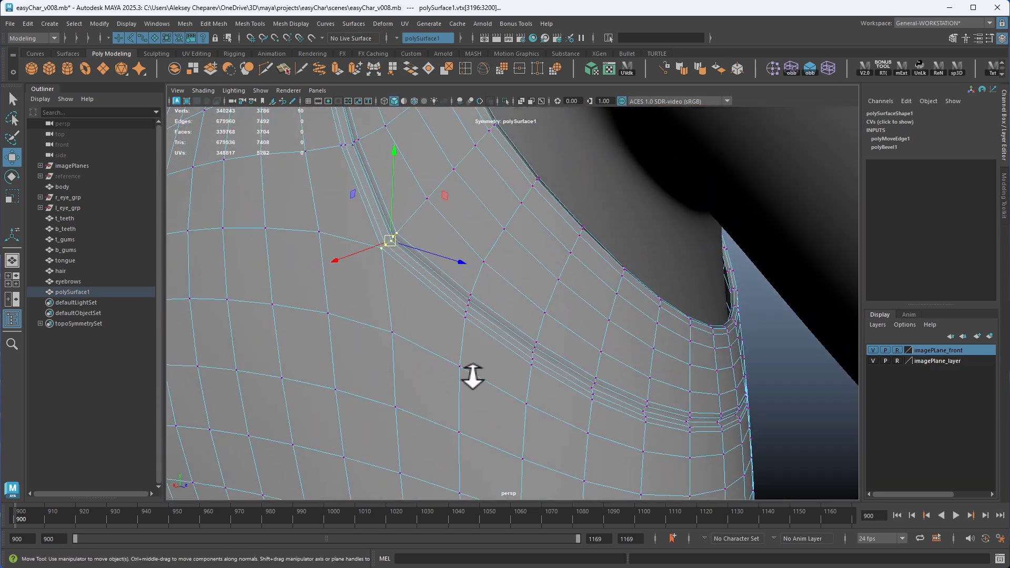
middle_drag(472, 331, 480, 322)
alt+drag(479, 323, 550, 325)
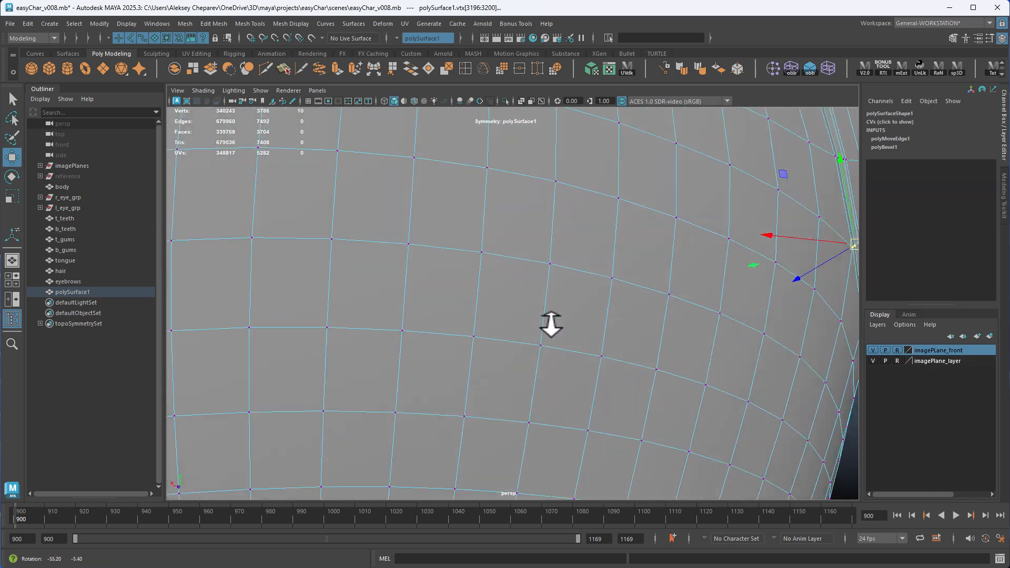
alt+middle_drag(550, 324, 345, 321)
alt+drag(345, 321, 325, 333)
right_drag(444, 253, 491, 232)
Turn on the shirt's smooth preview, delete its construction history and inspect the seams from back and front
click(632, 367)
alt+drag(633, 367, 322, 309)
click(394, 321)
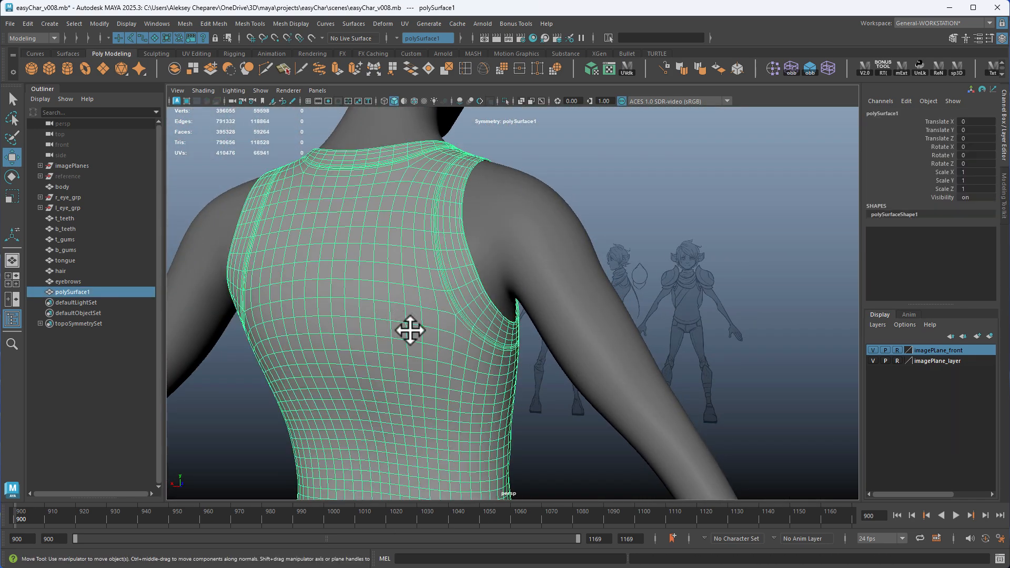
key(f)
click(679, 347)
alt+drag(679, 347, 455, 292)
alt+middle_drag(455, 292, 435, 267)
alt+drag(435, 267, 396, 274)
alt+right_drag(395, 273, 478, 315)
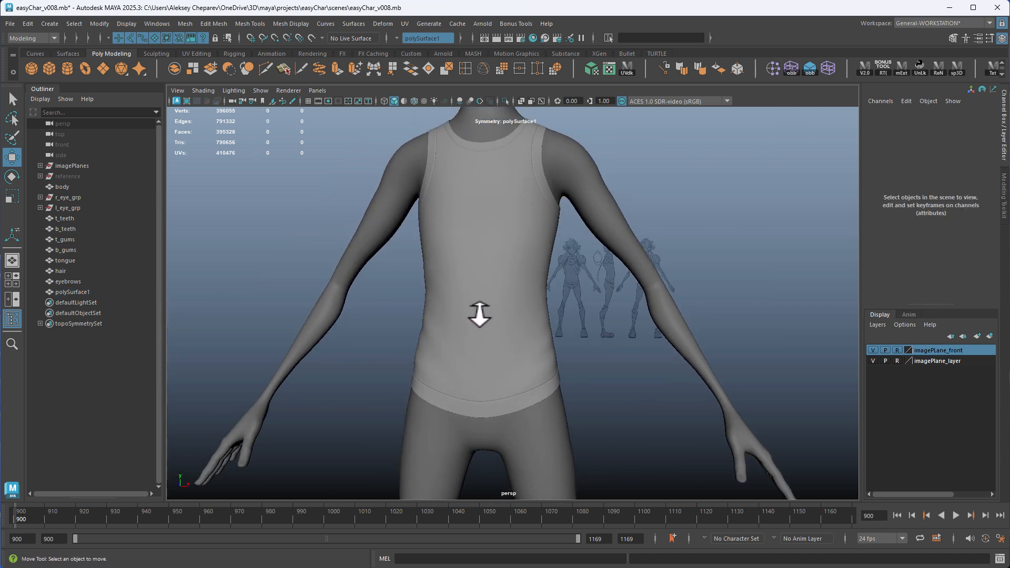
Open the UV Editor for the shirt and place it beside the model
click(499, 290)
alt+middle_drag(499, 291, 386, 266)
alt+drag(386, 266, 429, 276)
alt+right_drag(428, 275, 400, 237)
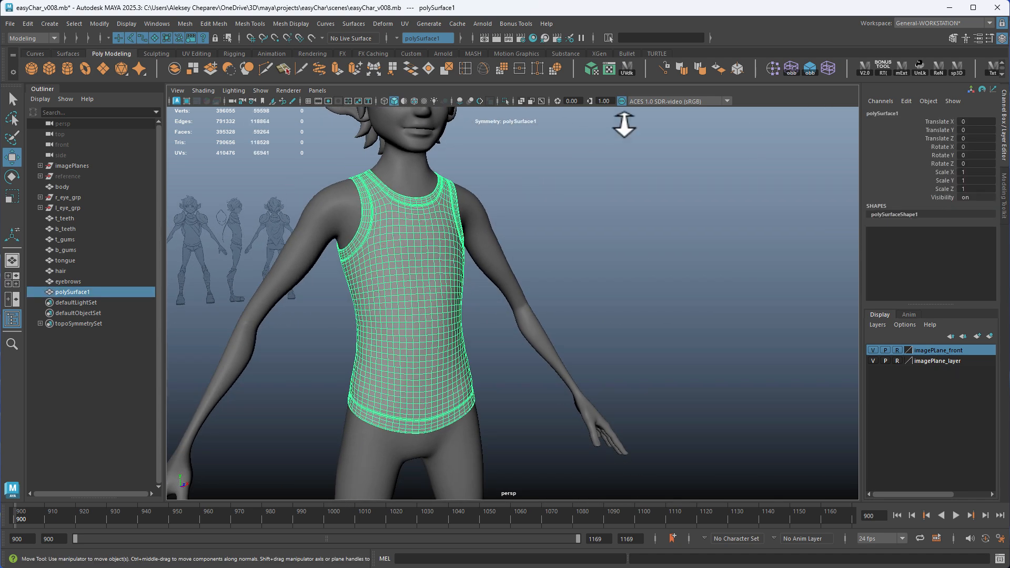
click(627, 68)
drag(567, 77, 728, 67)
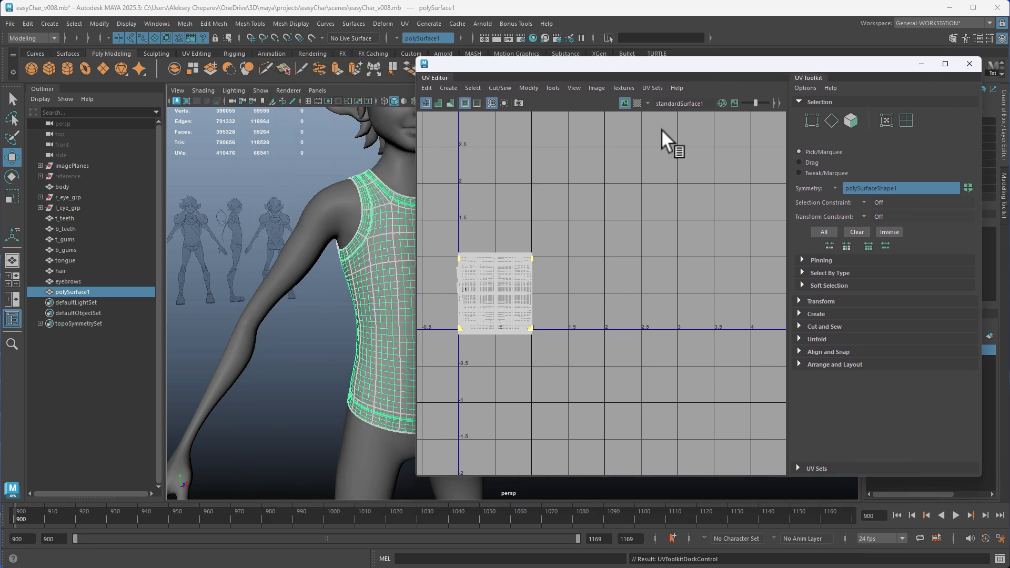
Apply a planar UV projection to the shirt from the Z axis, fitted to the bounding box with the image width/height ratio kept
alt+middle_drag(263, 200, 247, 251)
click(454, 24)
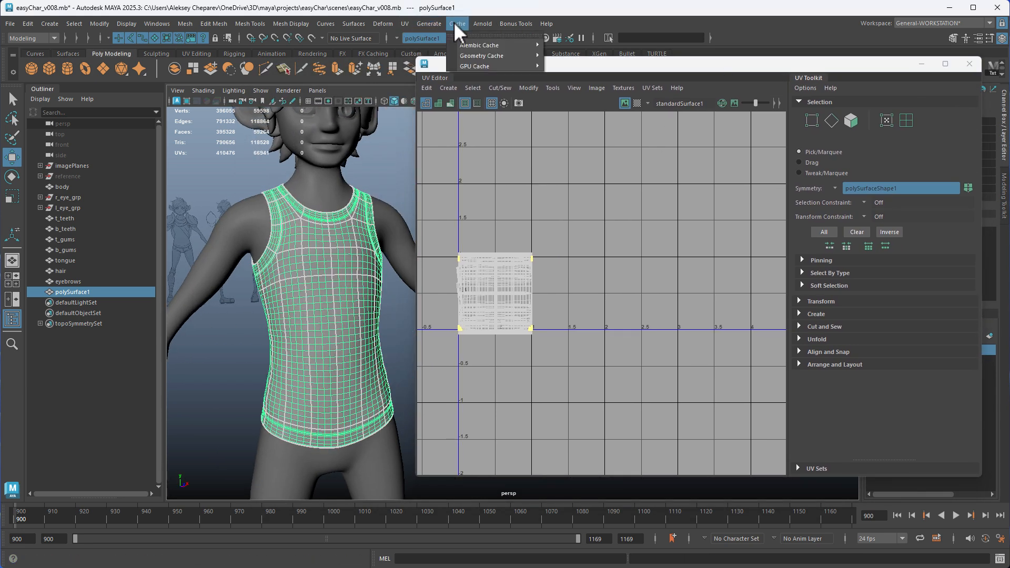
mouse_move(403, 23)
click(513, 152)
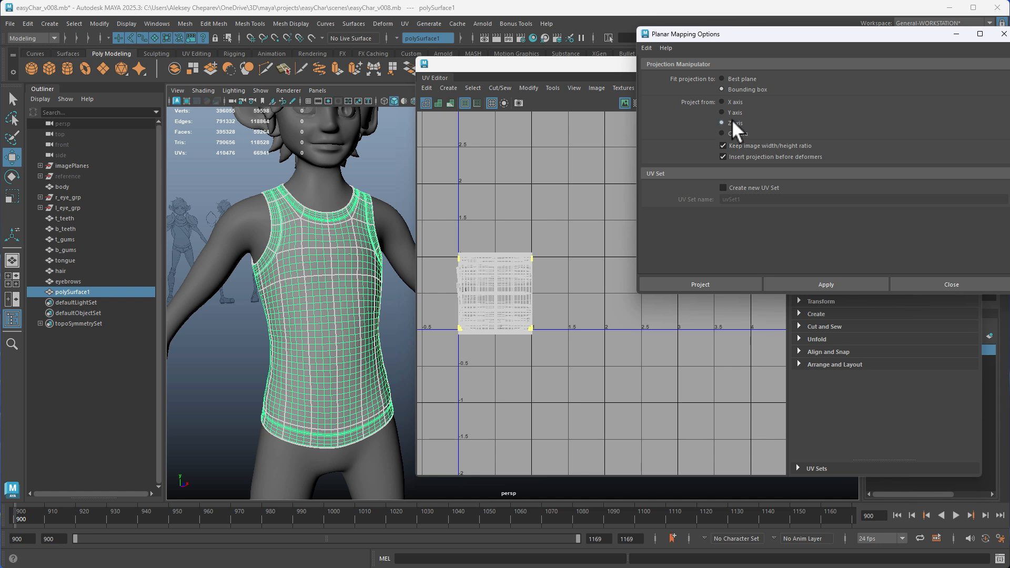
click(804, 284)
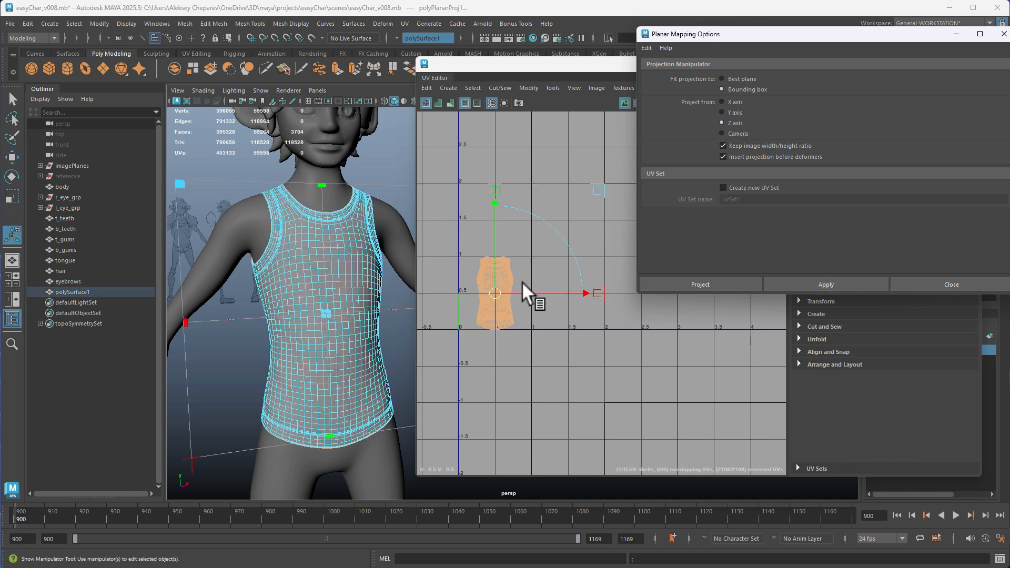
click(919, 285)
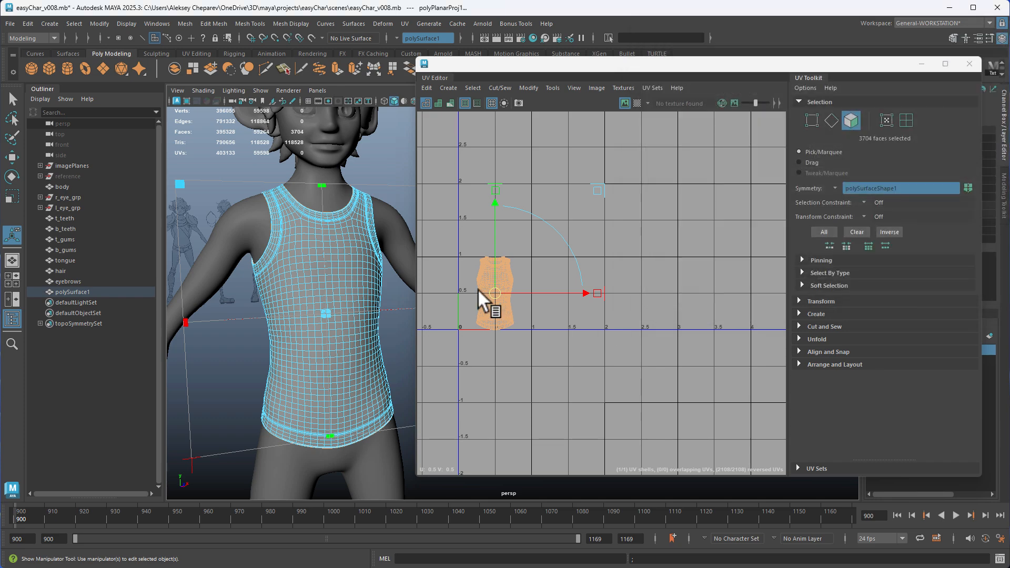
Close the UV Editor and symmetrically select the vertical edge loops along the shirt's sides below the armholes
alt+drag(337, 289, 389, 285)
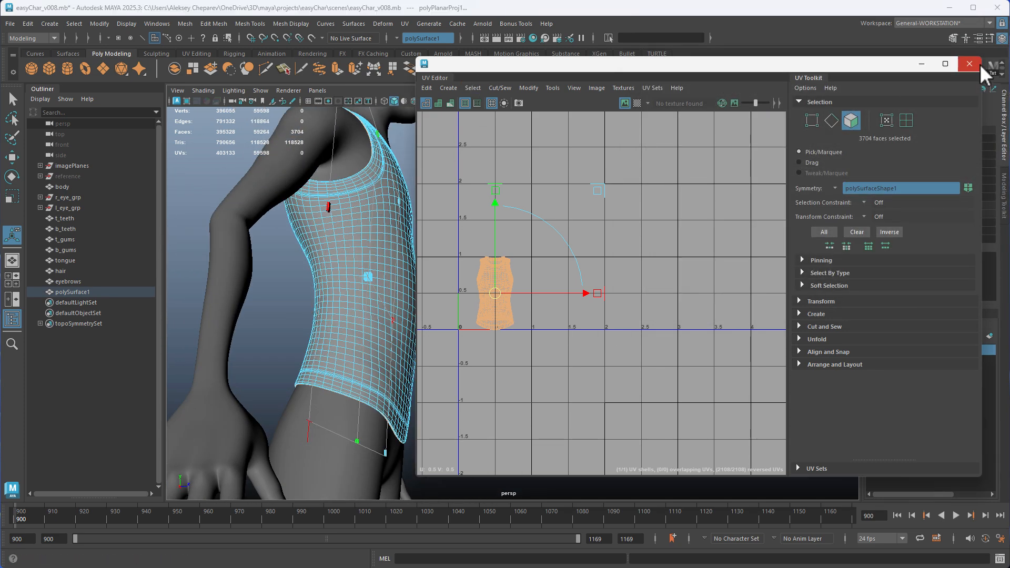
click(971, 64)
alt+right_drag(498, 235, 583, 293)
right_drag(395, 231, 395, 206)
alt+middle_drag(395, 209, 419, 274)
double_click(399, 213)
alt+drag(462, 268, 280, 302)
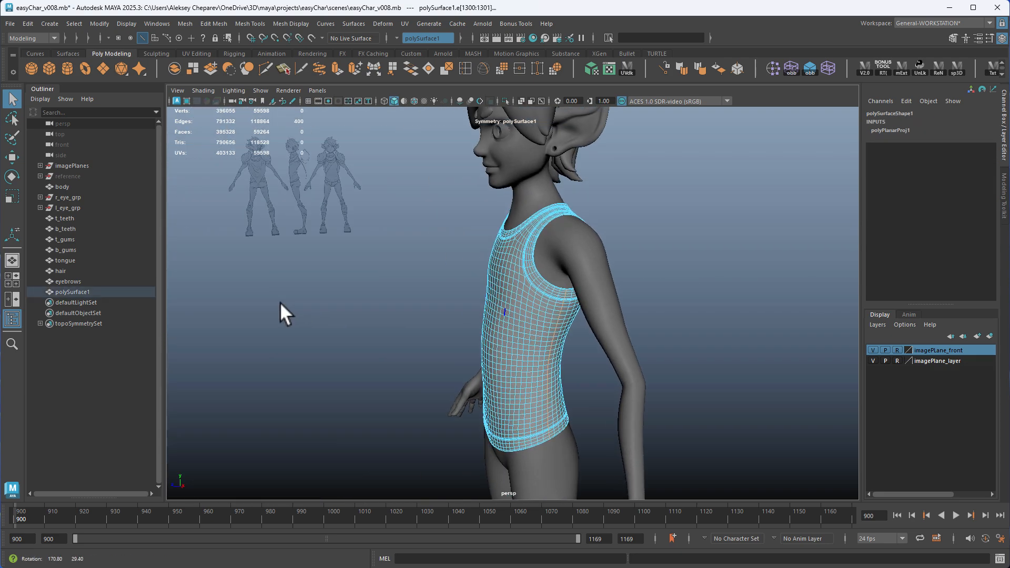
alt+drag(496, 348, 489, 336)
alt+right_drag(463, 284, 564, 275)
alt+middle_drag(500, 375, 513, 443)
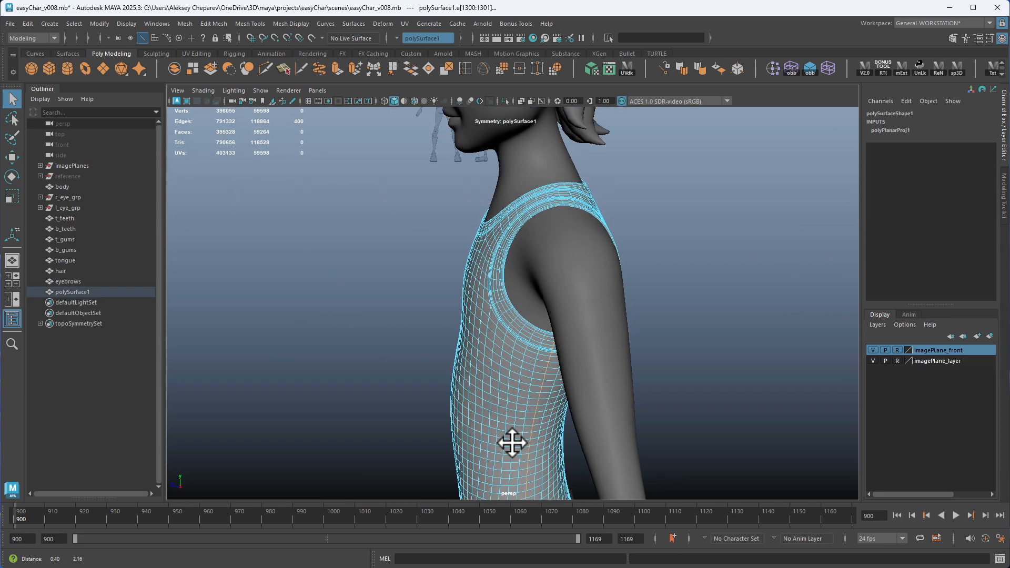
alt+drag(511, 443, 545, 330)
shift+double_click(525, 269)
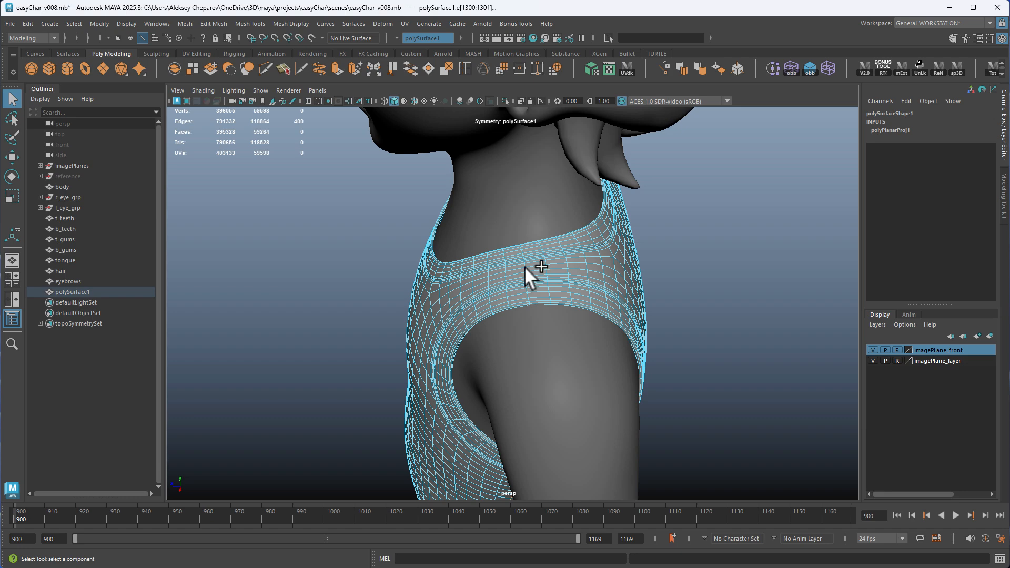
alt+drag(526, 266, 500, 356)
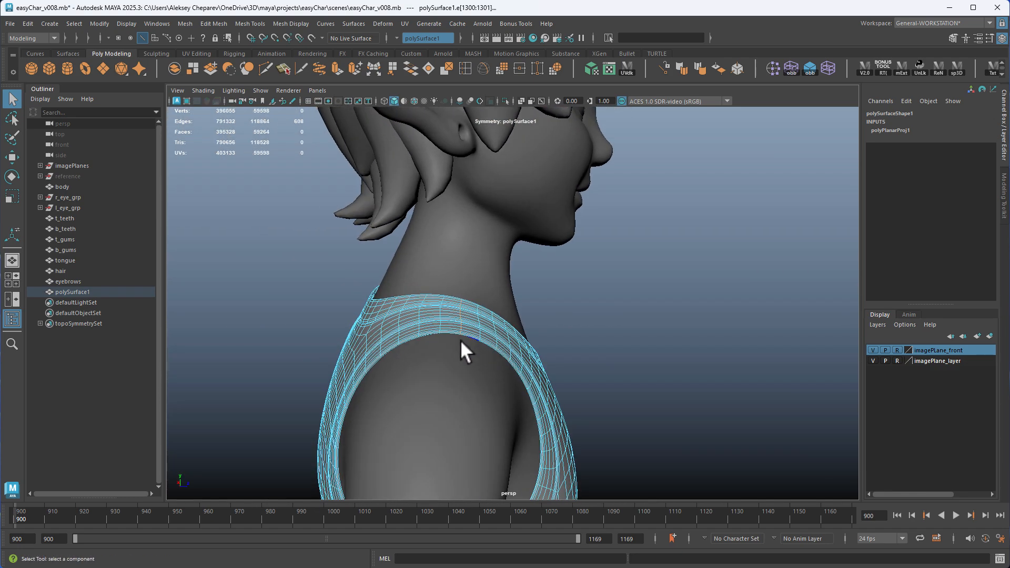
alt+middle_drag(420, 343, 459, 324)
alt+right_drag(460, 324, 523, 373)
key(ctrl+z)
key(ctrl+z)
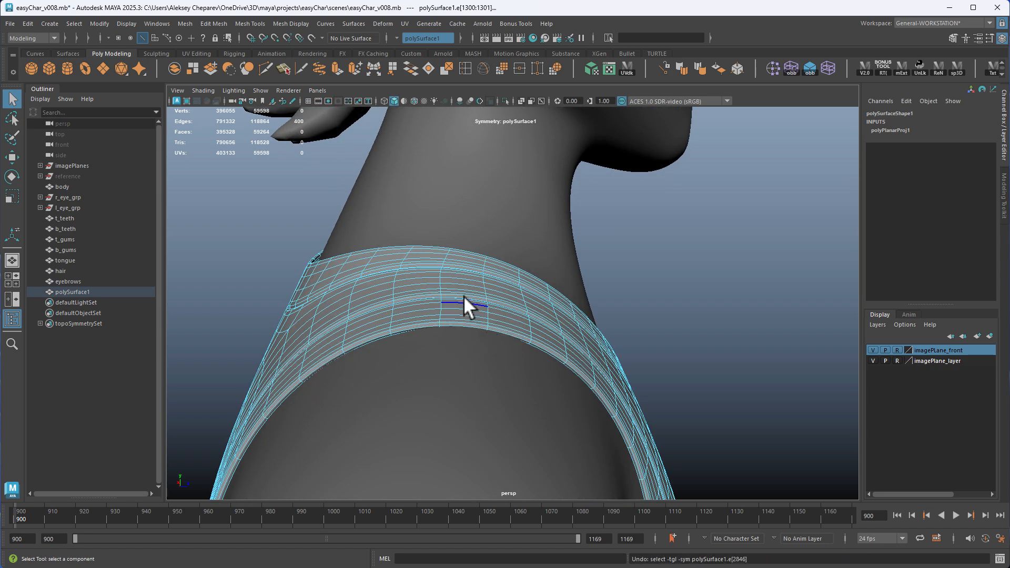
Add the crosswise edge loops on top of the shoulder straps to the side selection and cut the shirt's UVs along the selected edges
shift+double_click(442, 277)
alt+drag(440, 277, 589, 122)
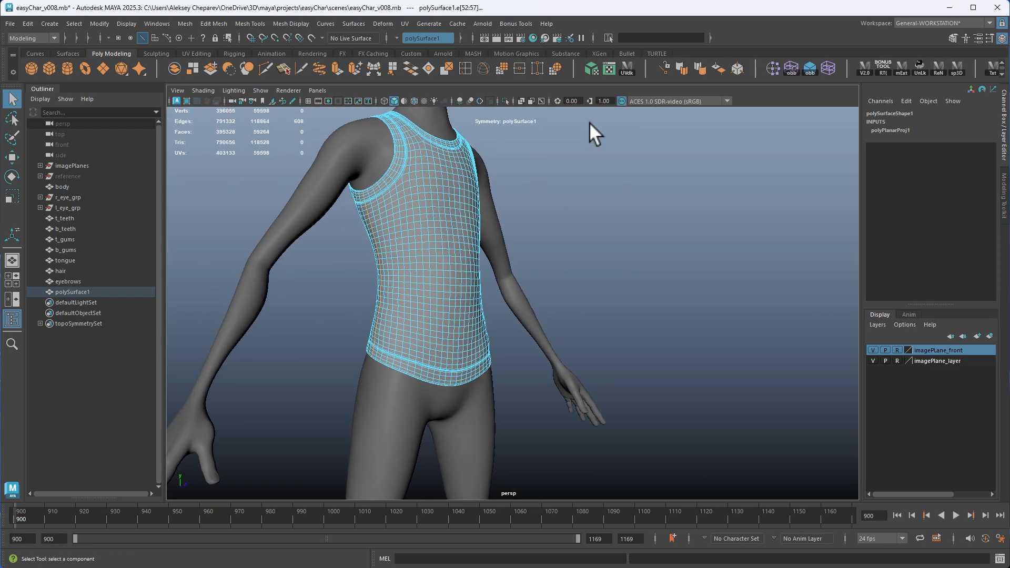
click(626, 70)
key(f)
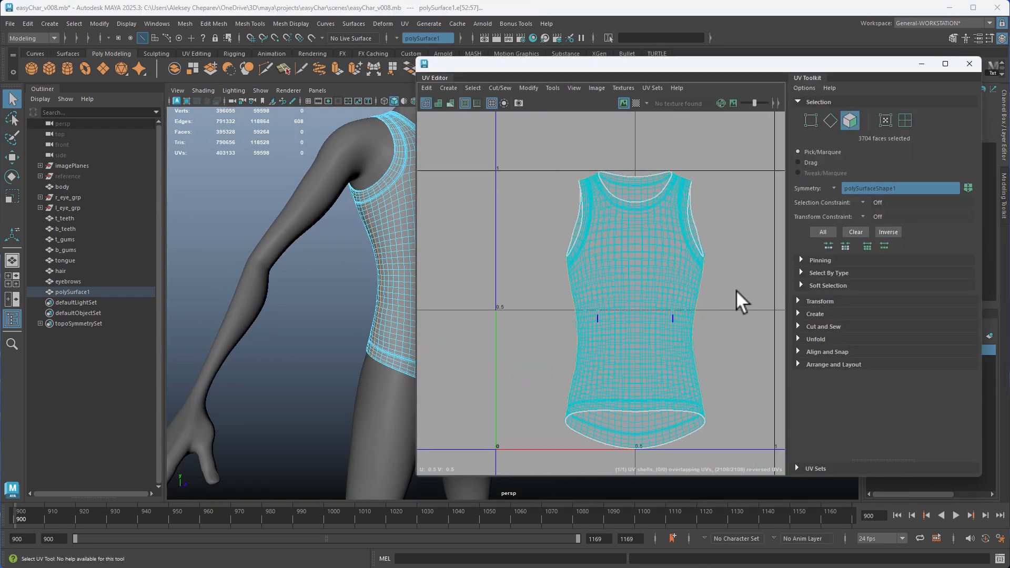
alt+middle_drag(737, 290, 651, 290)
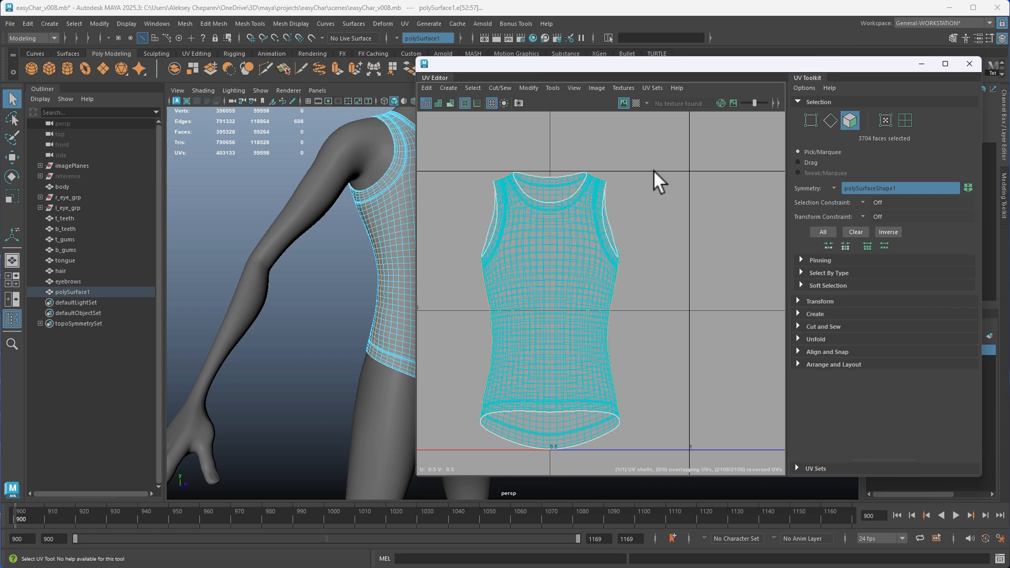
shift+right_drag(653, 169, 624, 188)
Select the front half's UV shell and move it beside the back shell so the two no longer overlap
right_drag(485, 214, 513, 216)
key(w)
shift+middle_drag(564, 257, 637, 259)
Select the front and back UV shells together, unfold them and apply the UV layout
double_click(569, 228)
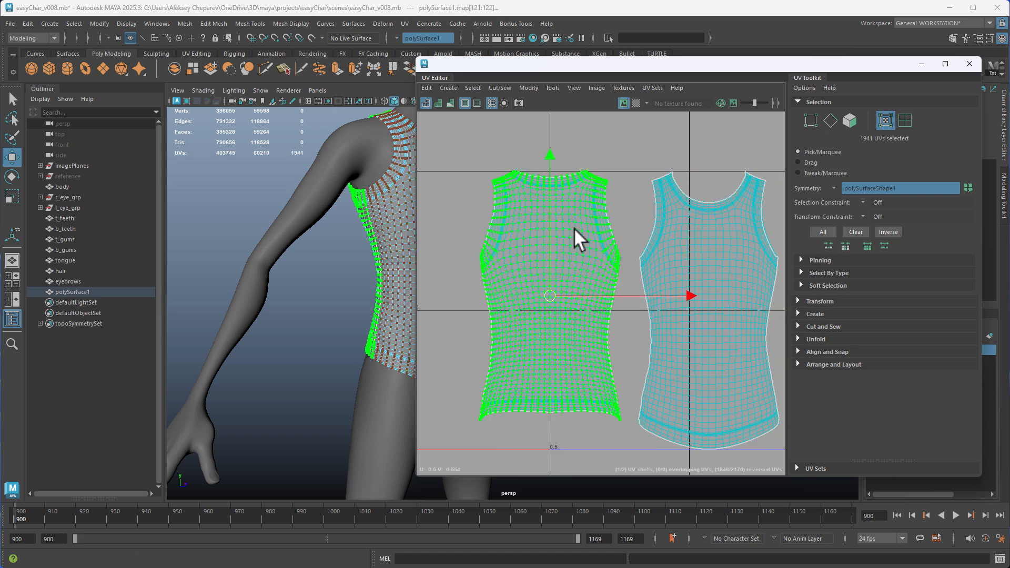
shift+double_click(662, 232)
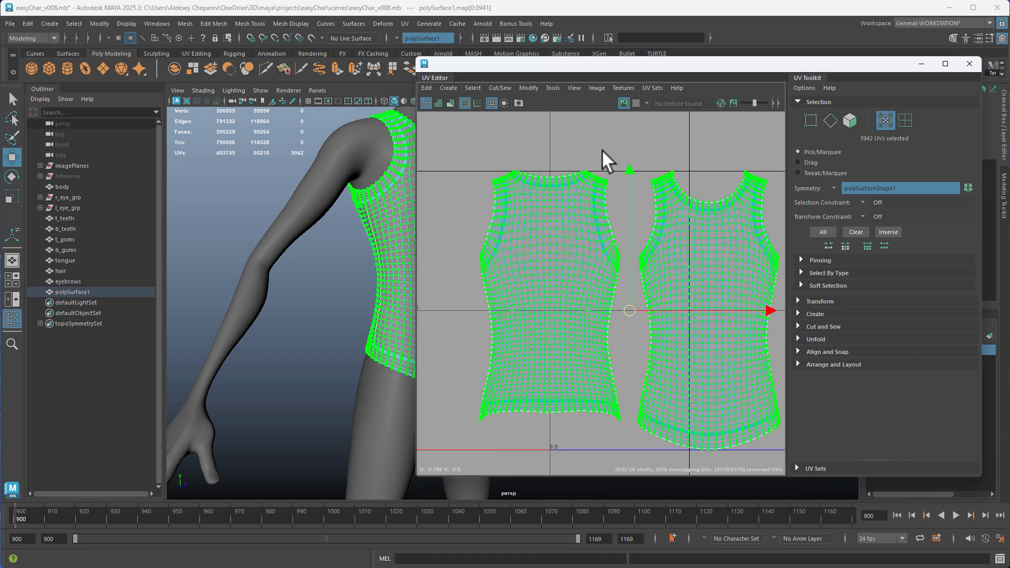
shift+right_click(617, 149)
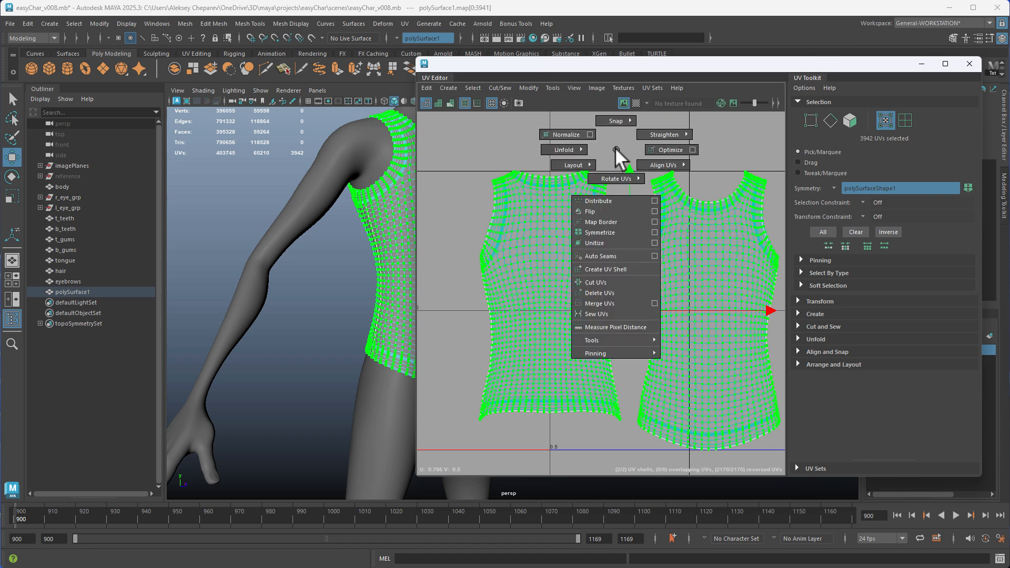
right_drag(616, 150, 526, 147)
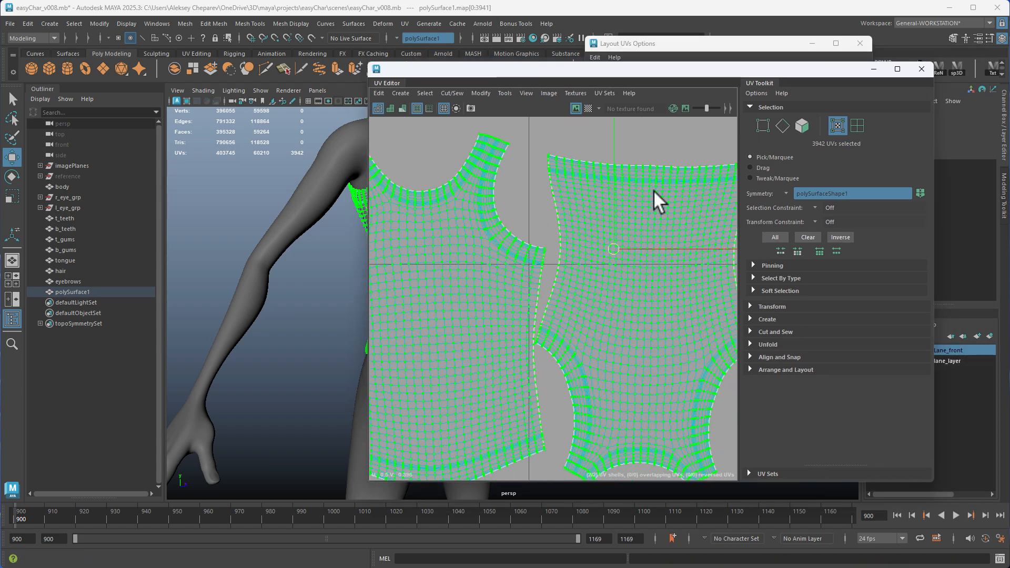
Rotate the back UV shell so its neckline points up and snap it to the grid at U 1, V 0.5
double_click(656, 176)
alt+middle_drag(705, 186, 621, 207)
key(e)
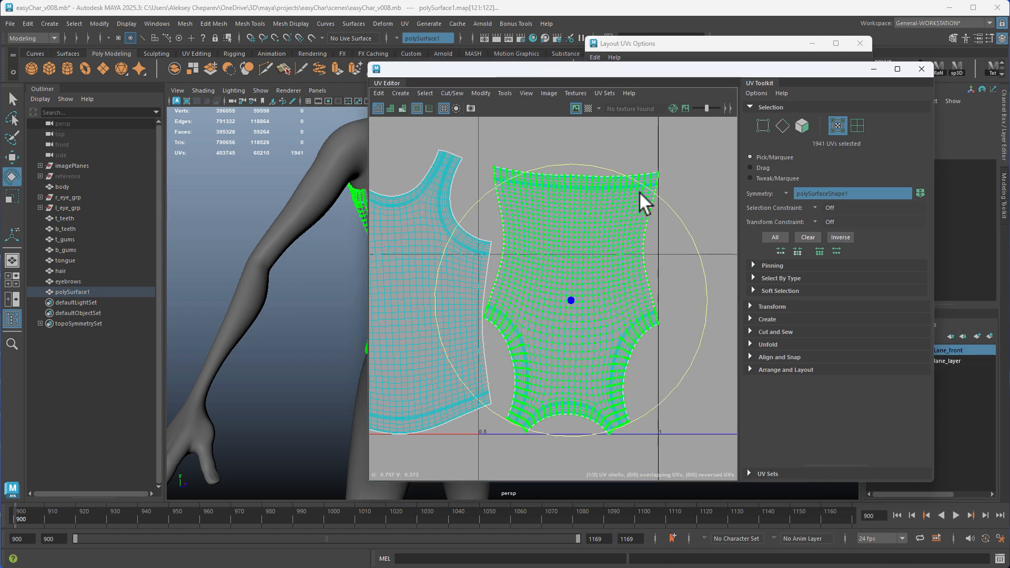
drag(639, 190, 542, 417)
key(w)
scroll(563, 292, up, 5)
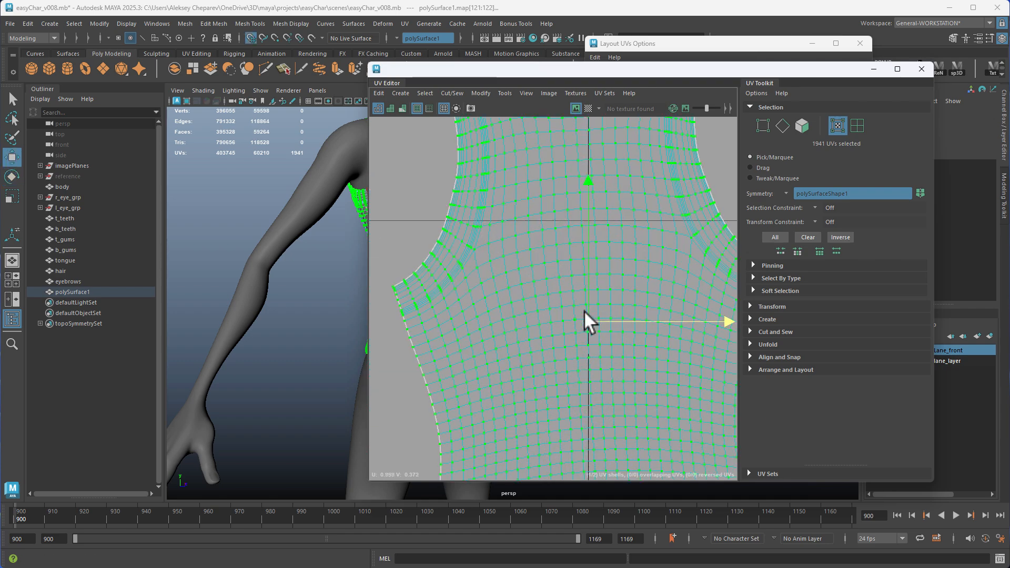
scroll(595, 205, down, 5)
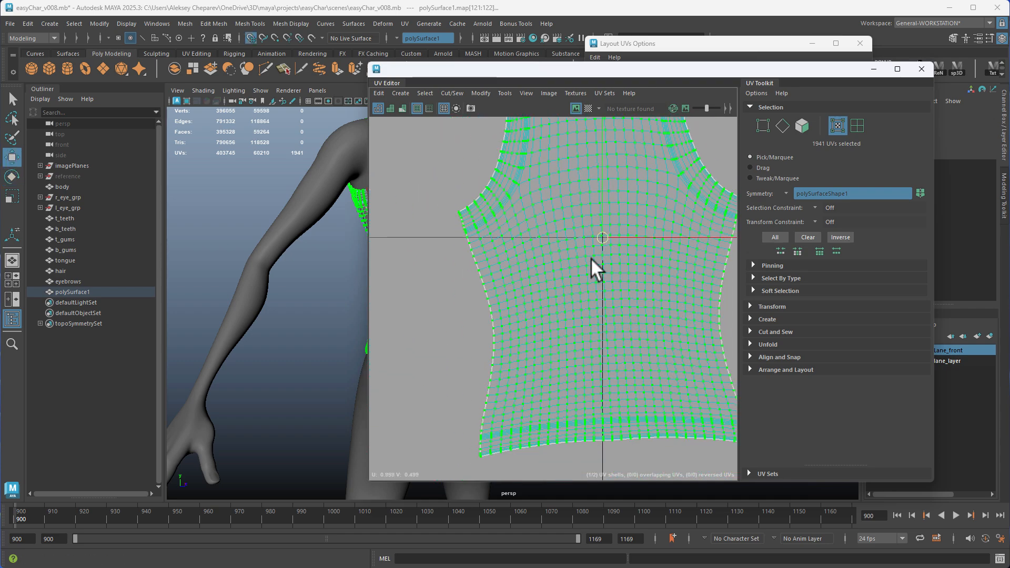
Fine-tune the back shell's rotation and position until its vertical centre line matches the grid line at U 1
key(e)
drag(667, 311, 711, 293)
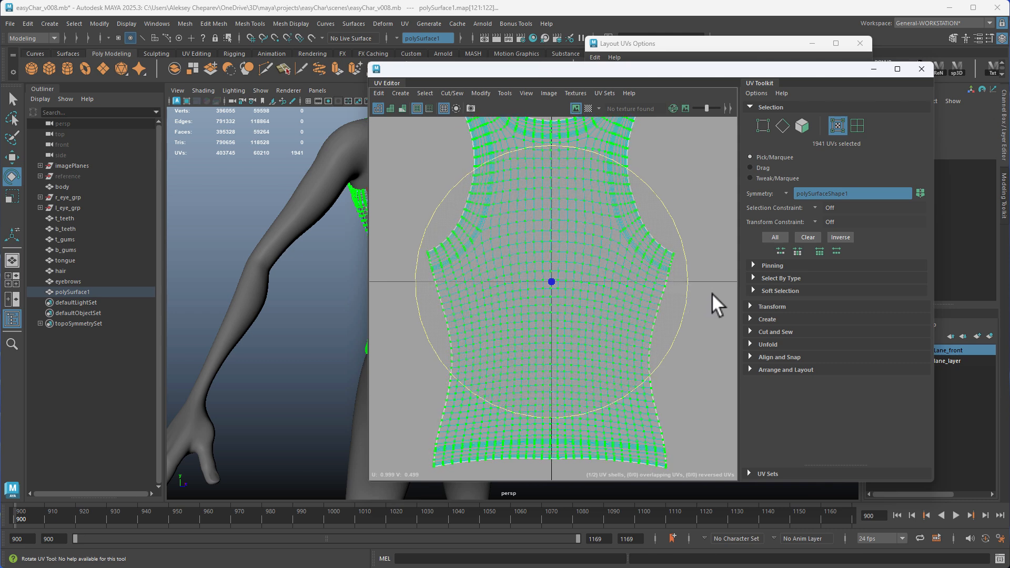
key(w)
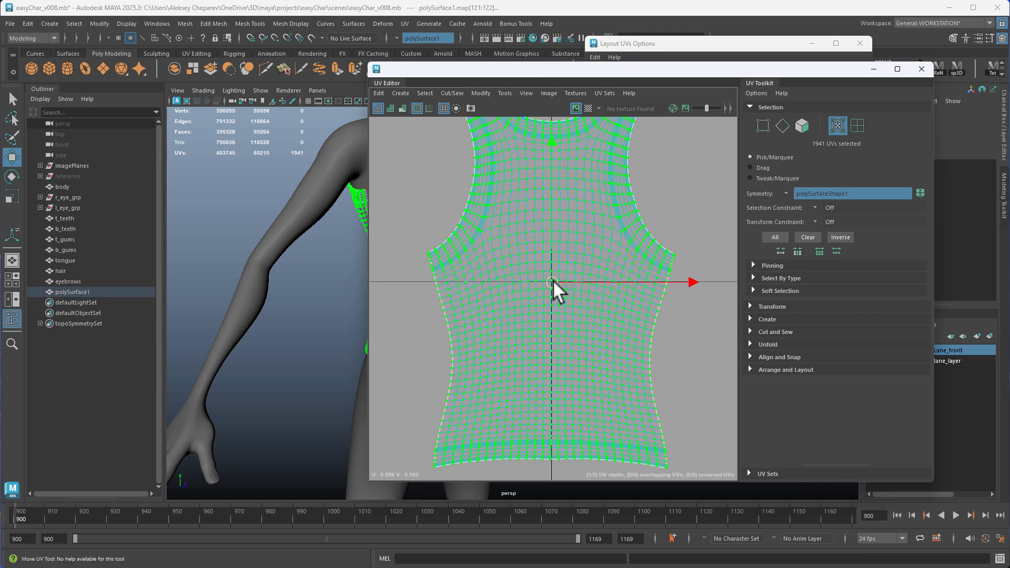
key(e)
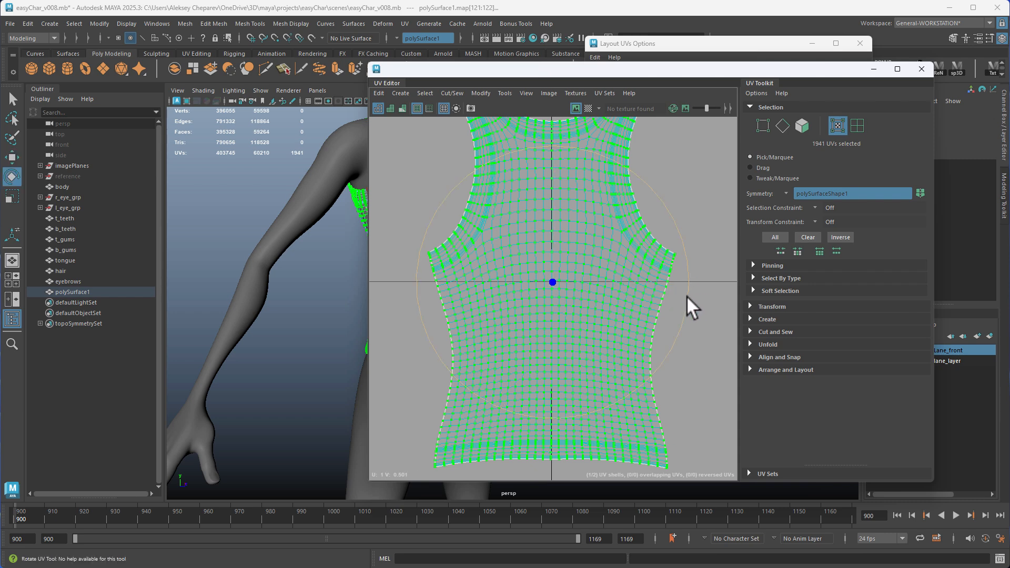
scroll(603, 293, down, 2)
Snap the front UV shell to the grid at U 0.5, V 0.5 and rotate it upright
alt+middle_drag(475, 279, 670, 287)
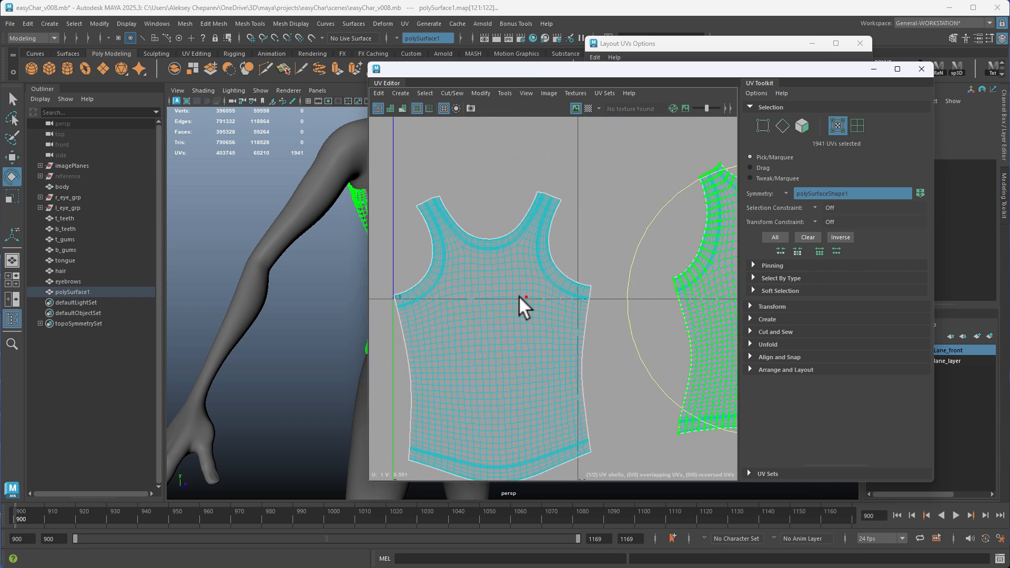
click(519, 297)
key(w)
key(x)
drag(493, 336, 569, 300)
key(e)
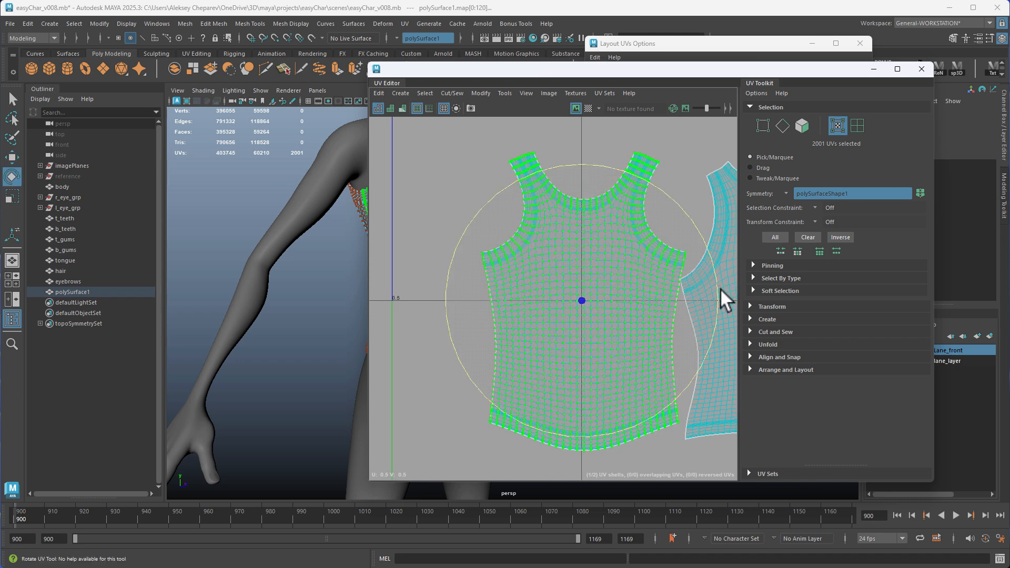
Place the front shell's pivot on its central UV point and align the shell's centre line with the grid line at U 0.5
scroll(591, 317, up, 4)
key(d)
key(v)
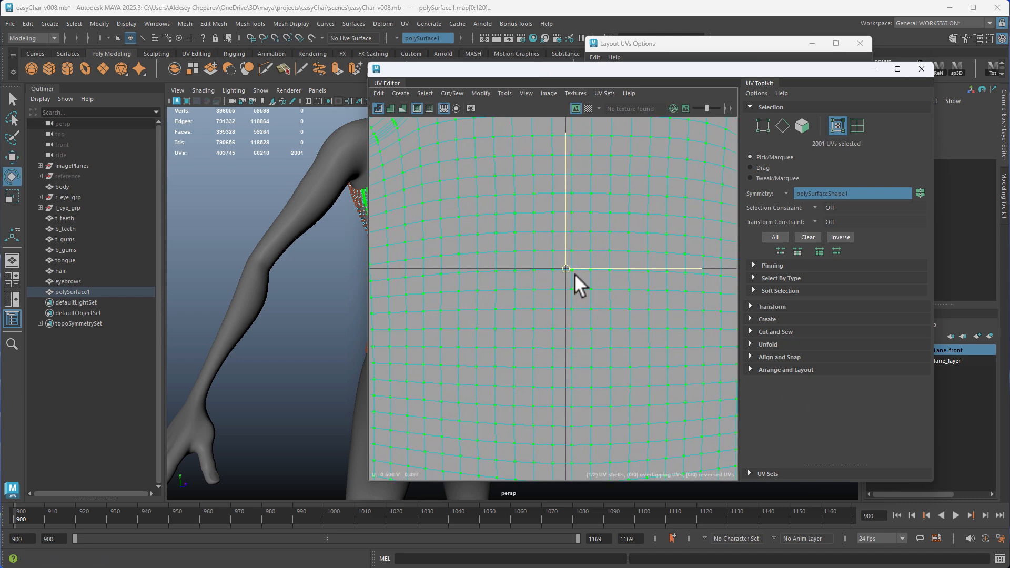
key(d)
key(v)
click(566, 269)
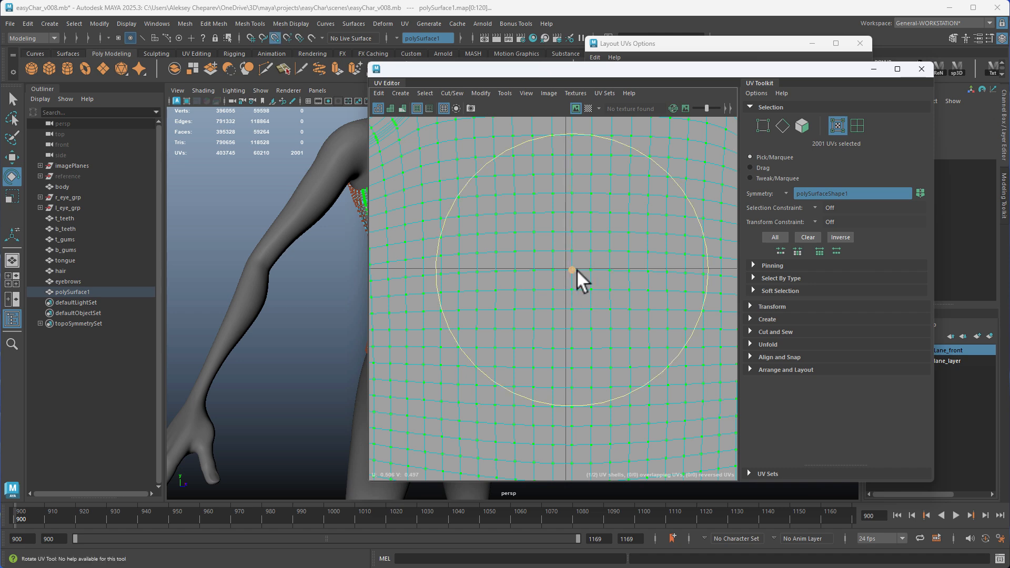
key(w)
key(x)
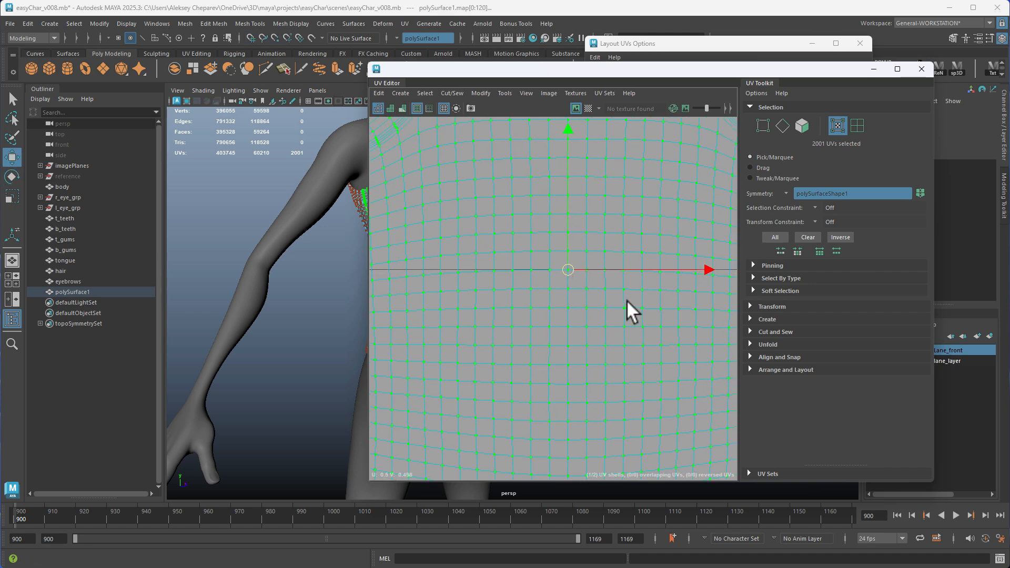
scroll(610, 302, down, 5)
key(e)
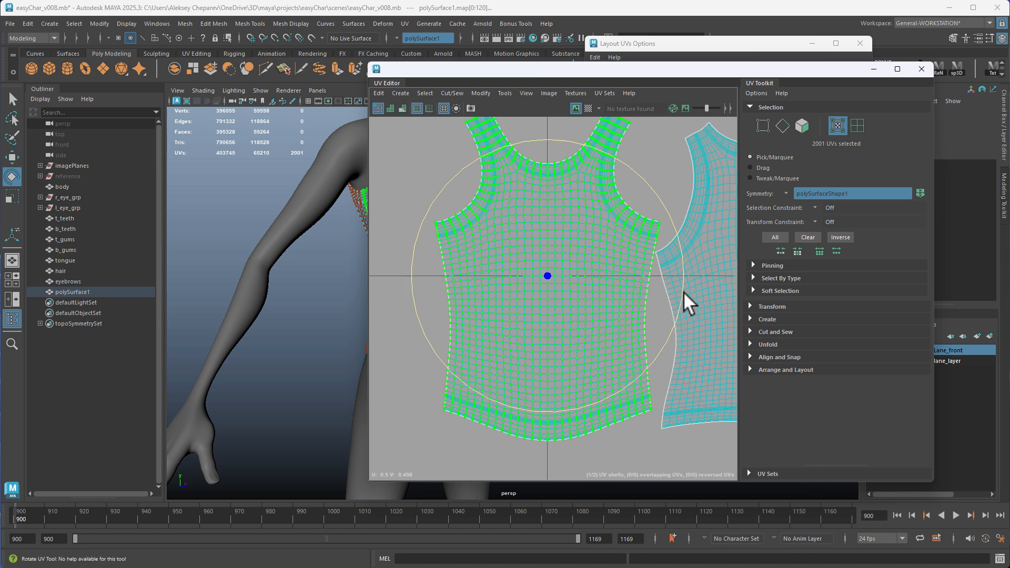
Move the back UV shell slightly away from the front shell to leave a gap, and select both shells
key(w)
scroll(503, 263, down, 4)
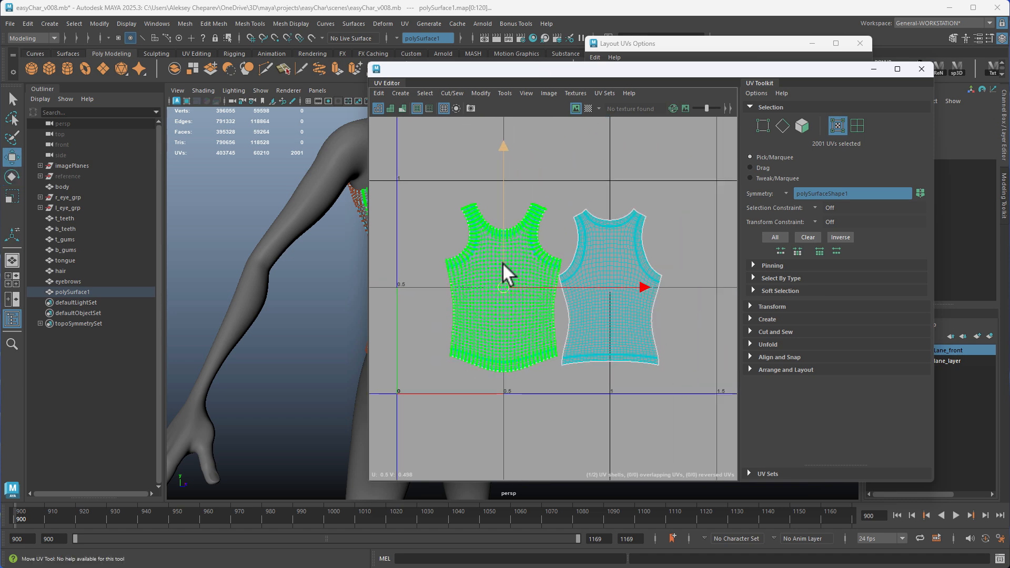
click(605, 272)
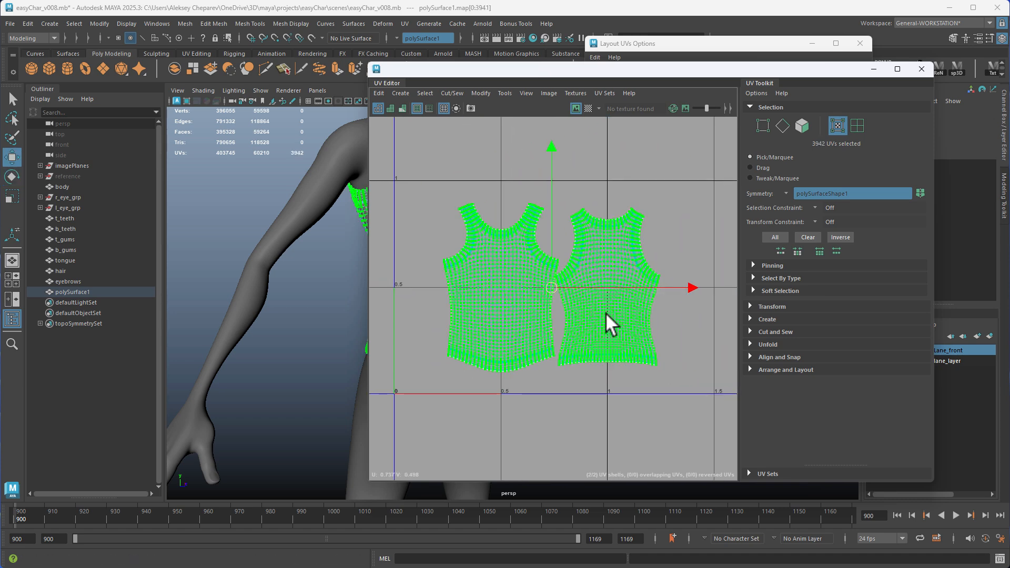
middle_drag(613, 312, 608, 313)
shift+click(529, 308)
Move both shirt shells into the UV tile between U 1 and U 2 and scale them down slightly to fit inside it
alt+right_drag(594, 318, 456, 280)
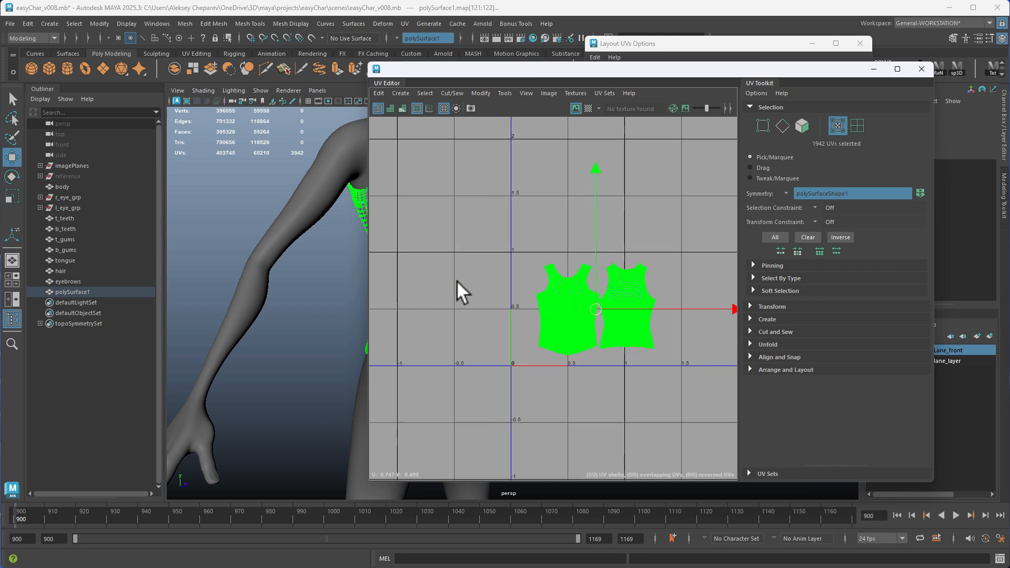
alt+middle_drag(605, 307, 500, 292)
drag(489, 304, 575, 301)
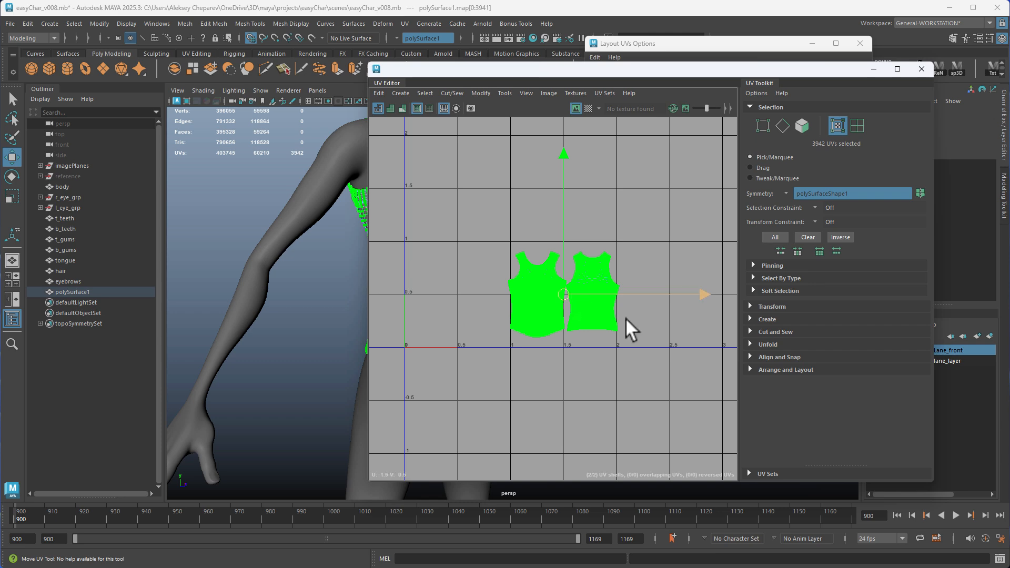
key(r)
alt+right_drag(472, 307, 643, 338)
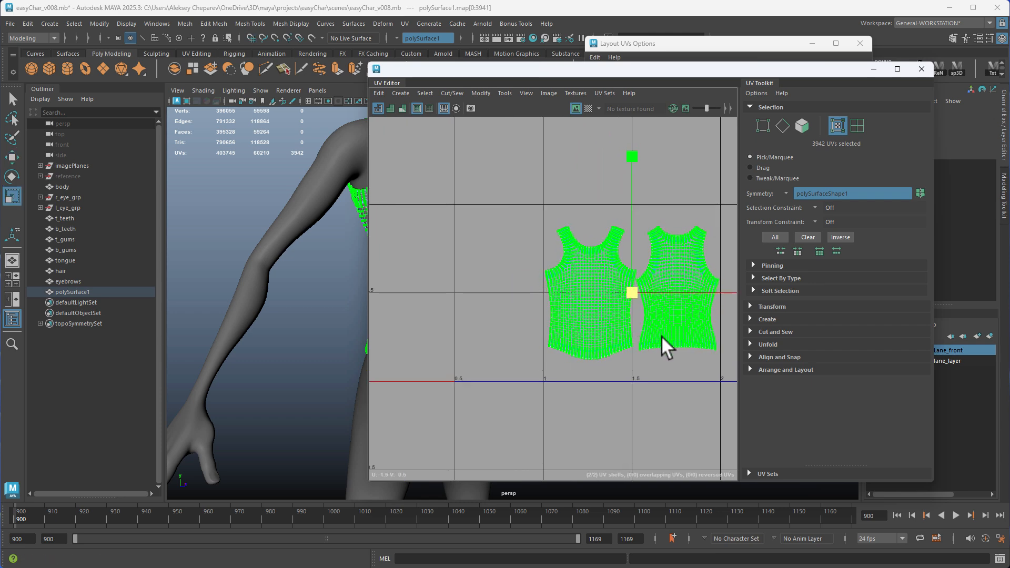
alt+middle_drag(661, 336, 548, 309)
Move both shirt shells up into the UV tile directly above and clear the selection
key(w)
drag(547, 309, 542, 131)
click(679, 166)
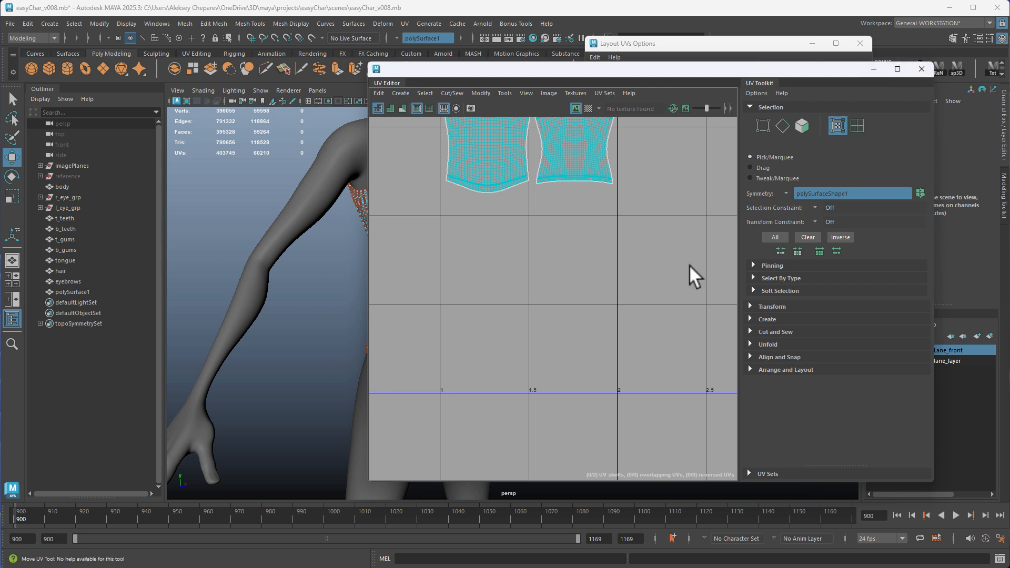
Close the UV Editor, leave component mode on the shirt and select the shirt as an object
key(f)
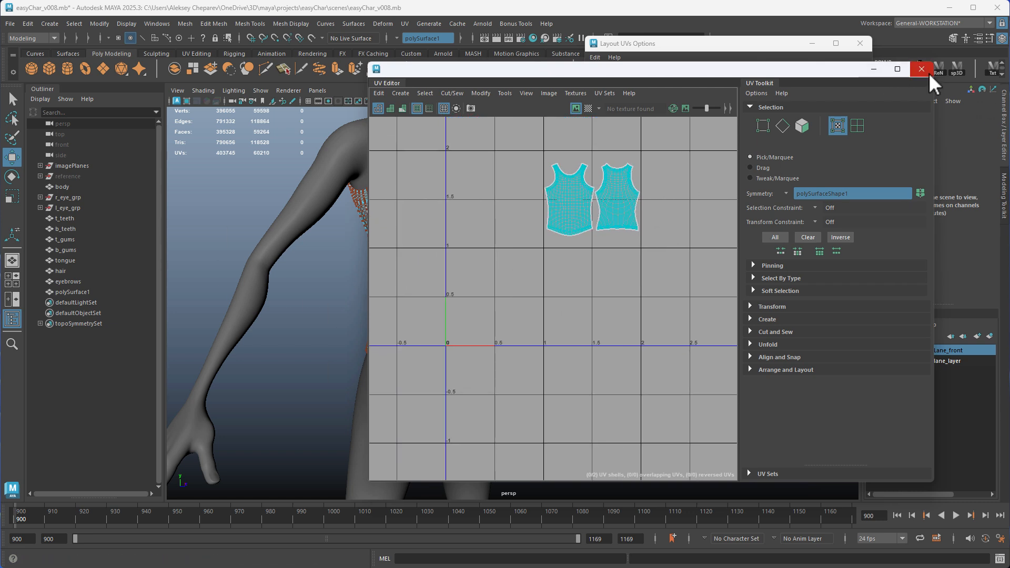
click(929, 73)
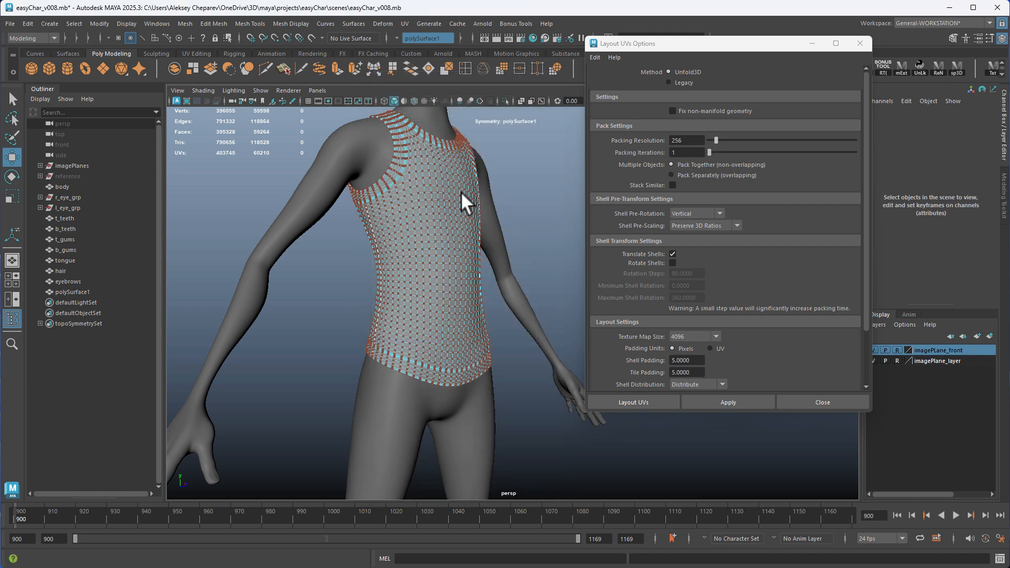
click(484, 185)
click(570, 188)
alt+right_drag(433, 204, 571, 304)
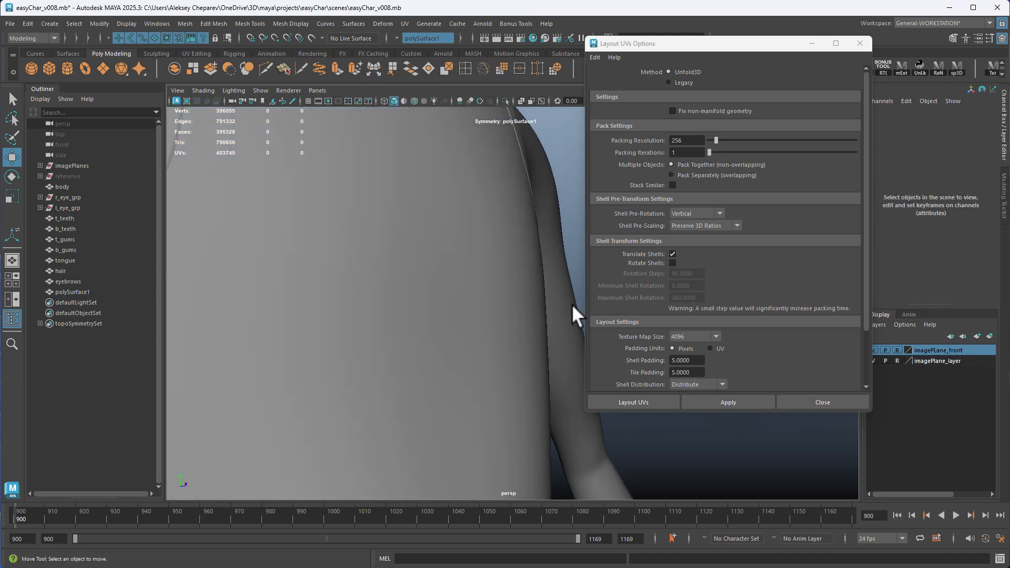
alt+middle_drag(338, 200, 442, 321)
click(502, 232)
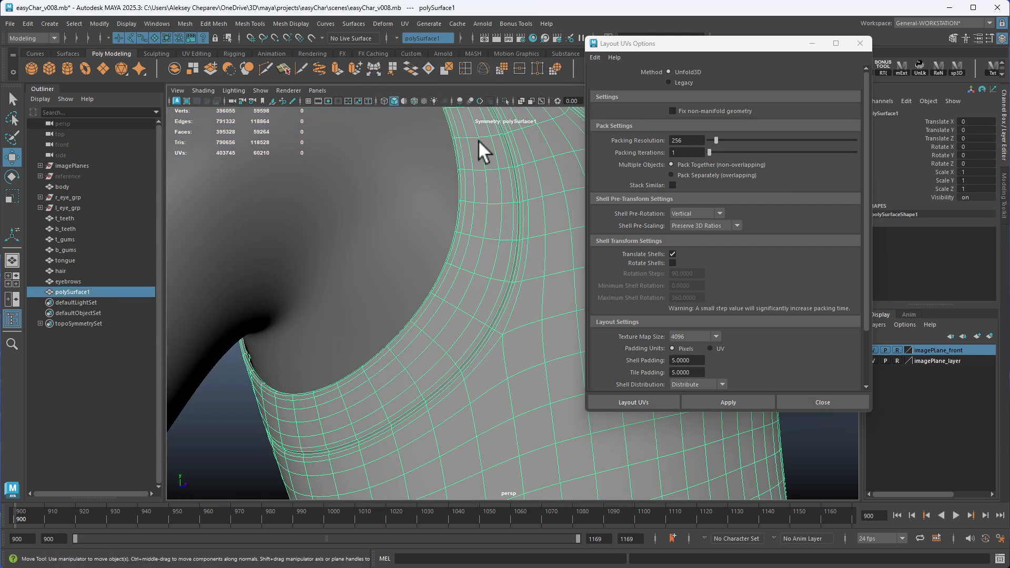
Select the face loop around the armhole and grow the selection over the full width of the armhole band
right_drag(478, 140, 477, 157)
double_click(483, 185)
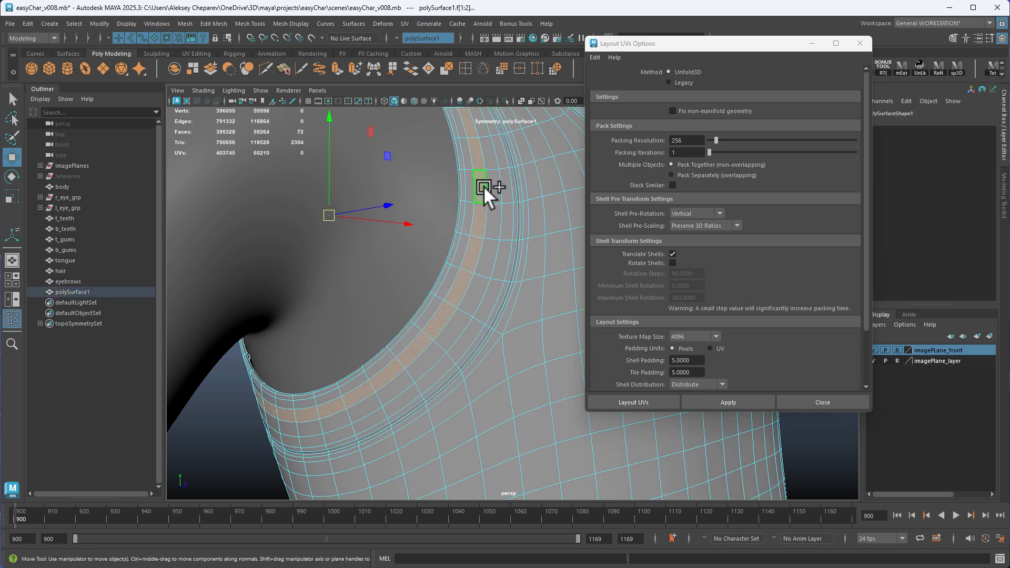
key(shift+period)
key(shift+period)
key(shift+period)
key(shift+period)
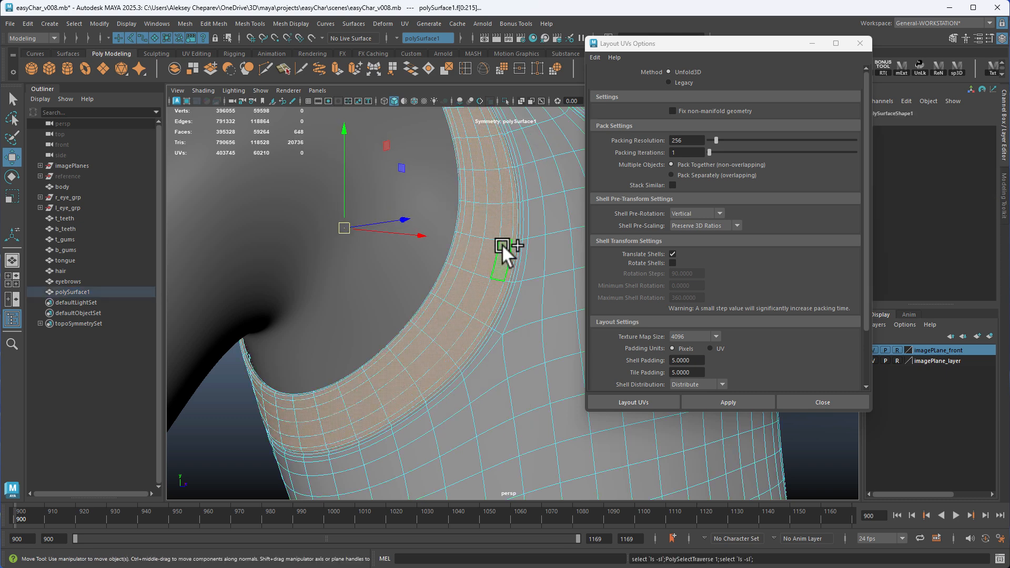
Select the recessed seam edge loops around the shirt's armholes, neckline and hem
alt+right_drag(502, 244, 588, 298)
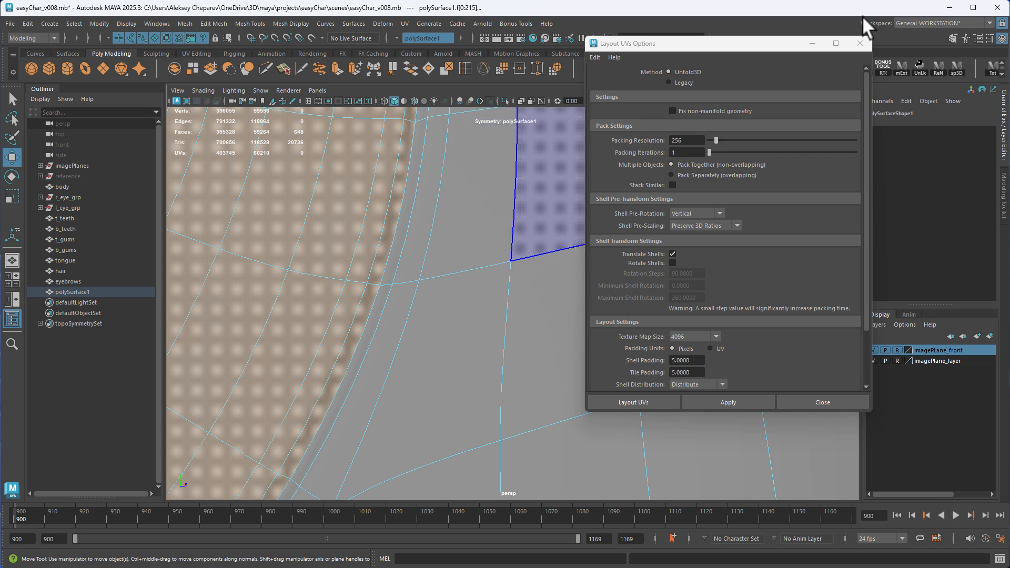
right_drag(441, 172, 413, 171)
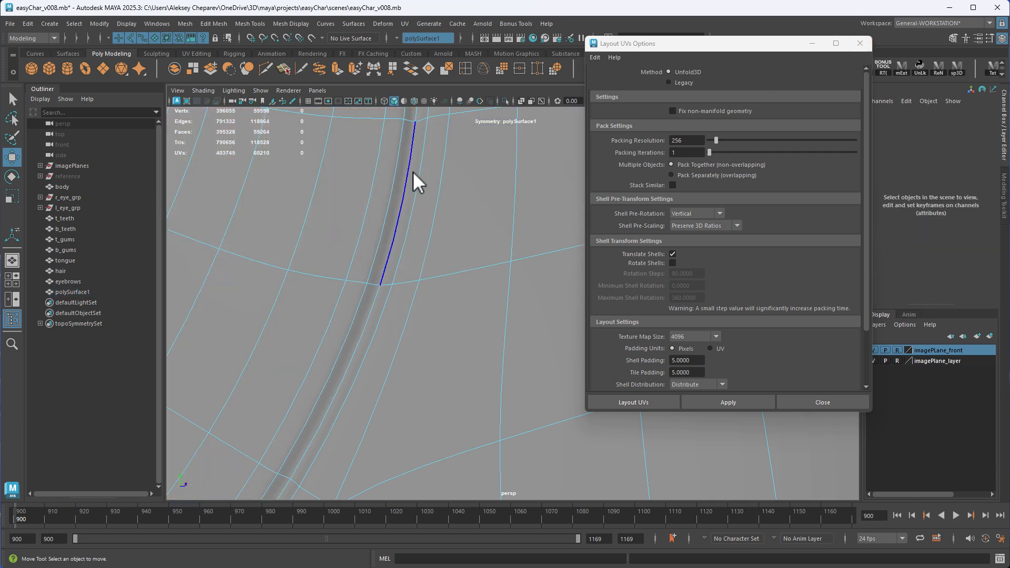
double_click(413, 172)
alt+right_drag(531, 279, 463, 247)
alt+drag(463, 247, 418, 228)
alt+right_drag(417, 227, 478, 302)
double_click(509, 318)
alt+drag(478, 302, 437, 297)
alt+right_drag(436, 297, 268, 311)
alt+middle_drag(268, 311, 337, 221)
alt+right_drag(337, 221, 522, 271)
alt+middle_drag(522, 271, 521, 329)
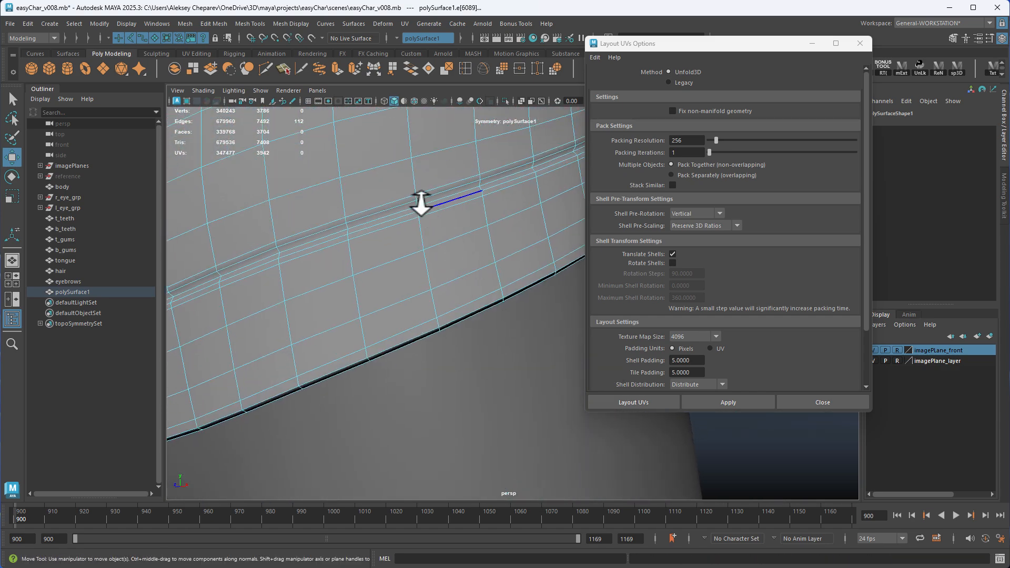
shift+double_click(393, 208)
Close the Layout UVs options, reopen the UV Editor and cut the UVs along the selected seam loops
click(859, 43)
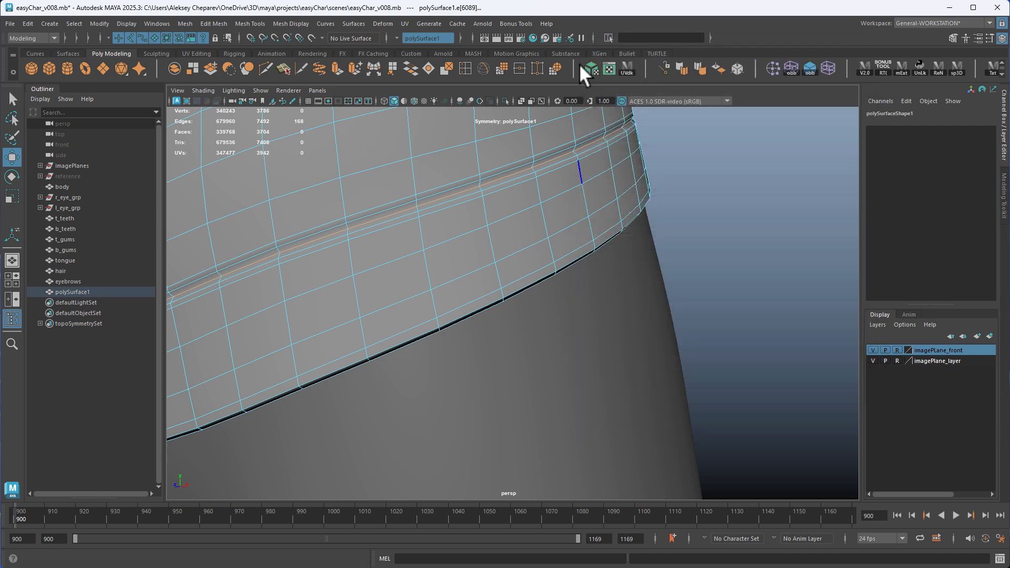
click(626, 68)
shift+right_click(509, 198)
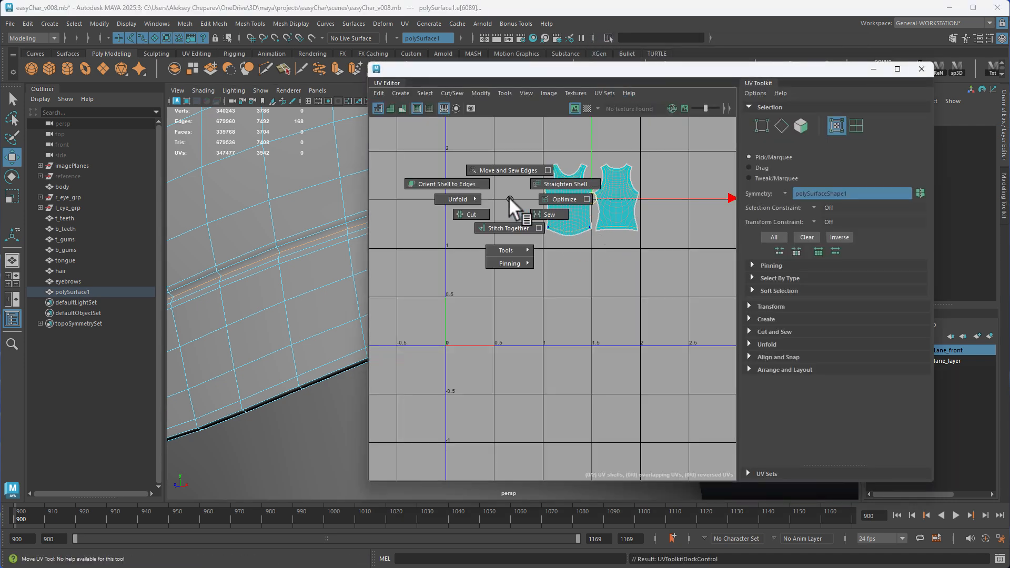
click(482, 213)
key(f)
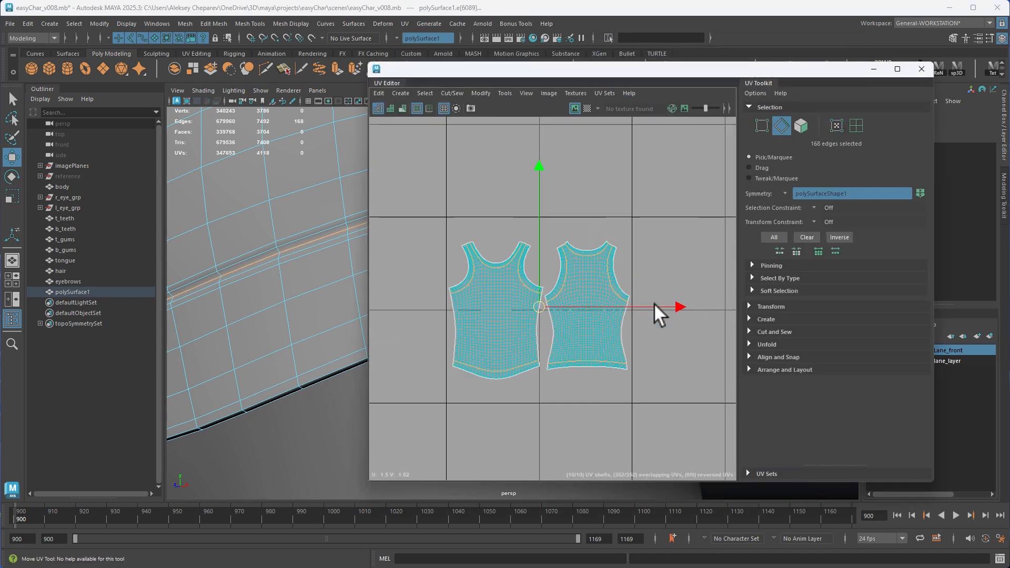
Select the front and back body shells, invert the selection and move the trim shells into the free space beyond U 2
click(580, 241)
key(F12)
alt+middle_drag(522, 284, 516, 258)
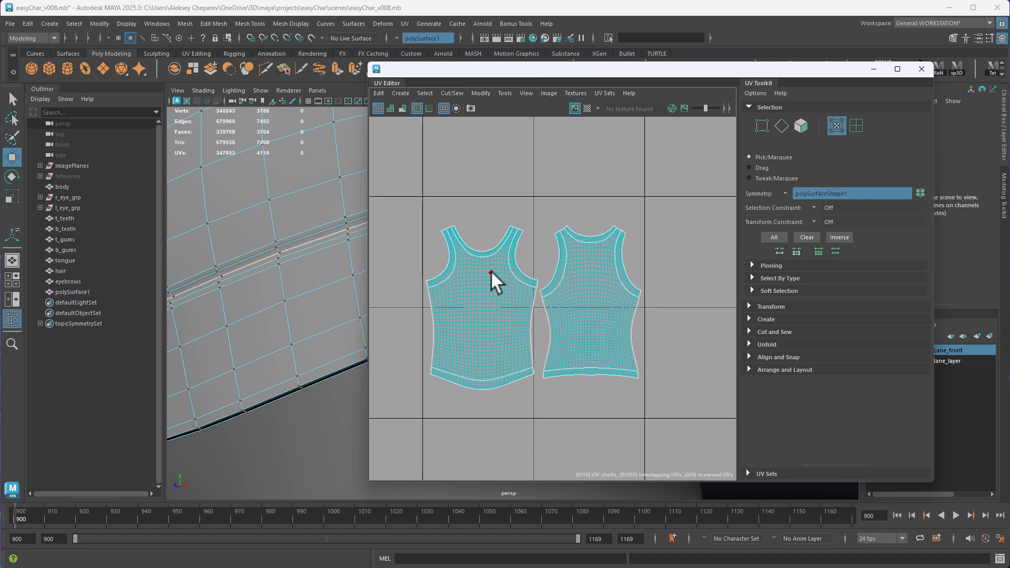
double_click(490, 271)
shift+double_click(581, 265)
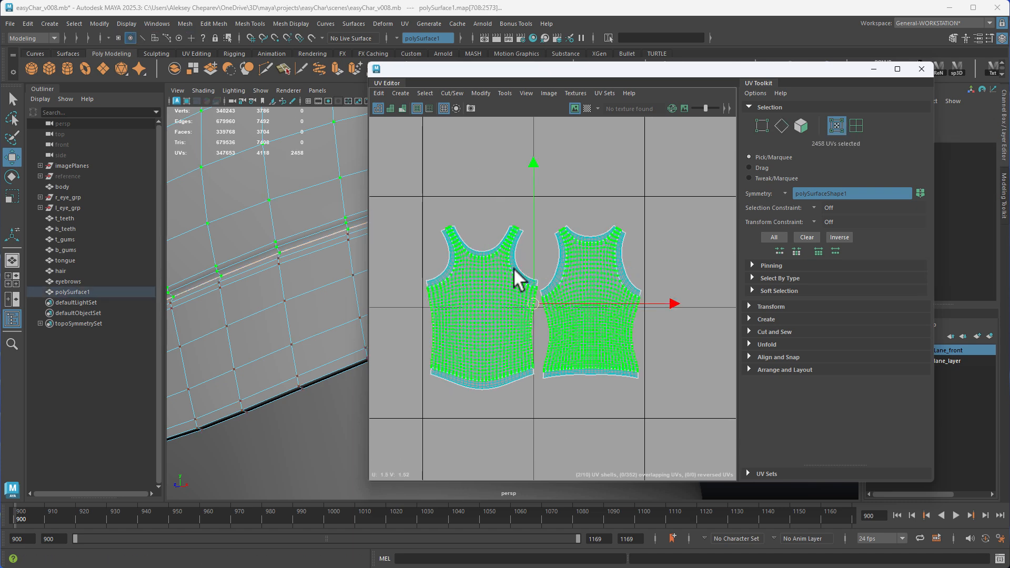
key(ctrl+shift+i)
alt+middle_drag(642, 372, 526, 294)
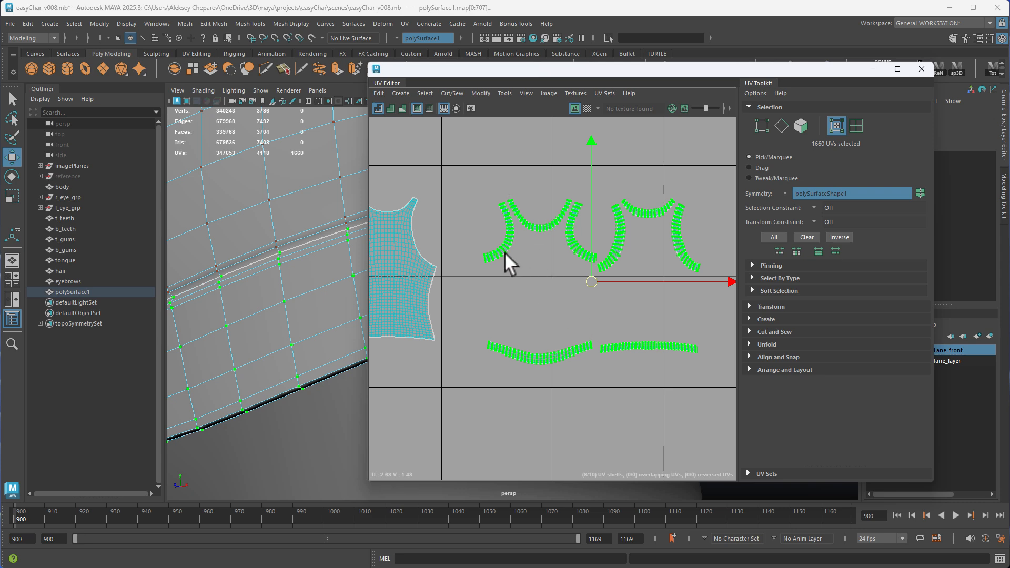
Reposition and enlarge the UV Editor window to give the trim shells more room
drag(567, 72, 623, 25)
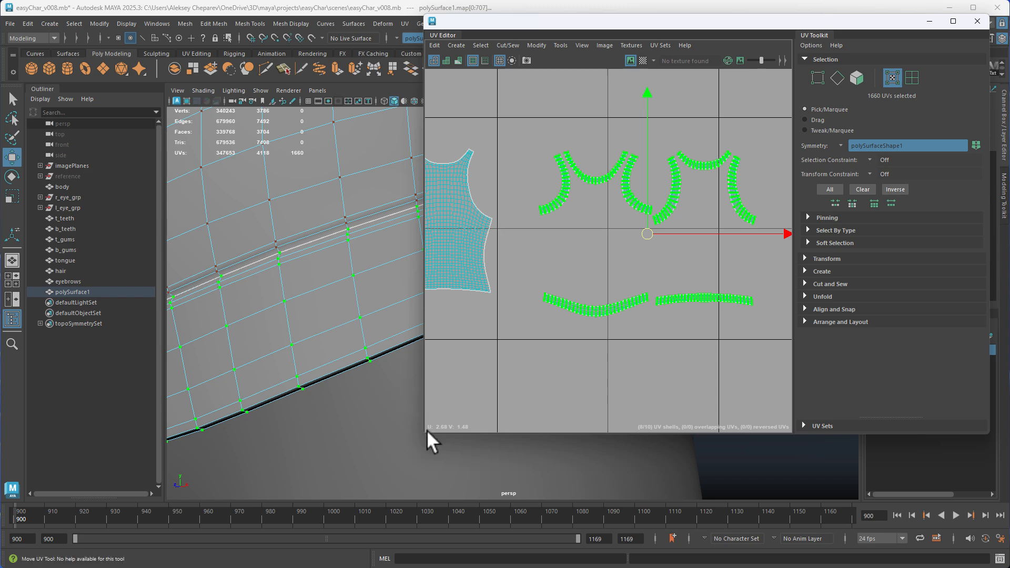
drag(425, 433, 169, 478)
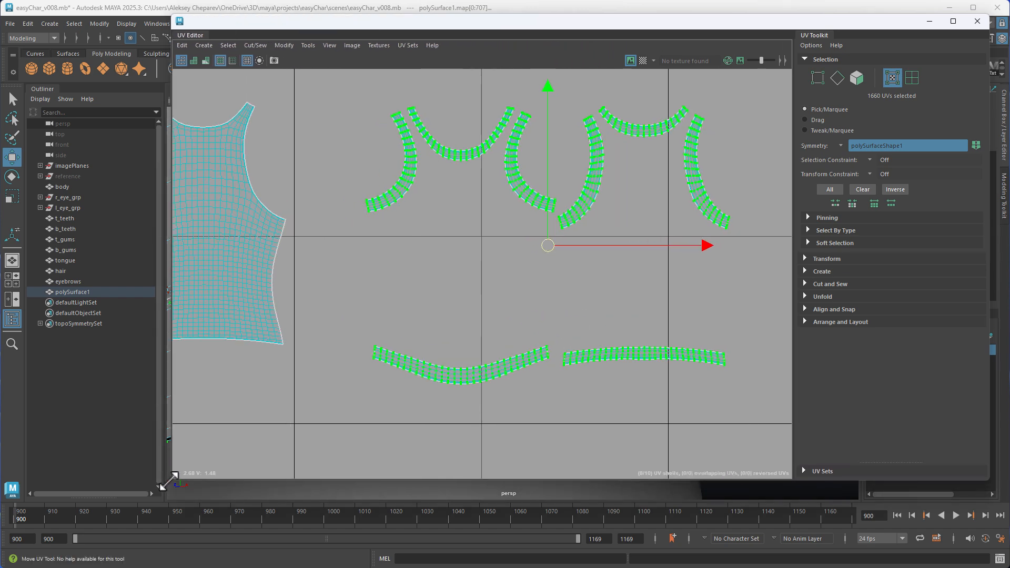
scroll(473, 299, down, 2)
right_drag(457, 232, 460, 206)
scroll(403, 264, up, 3)
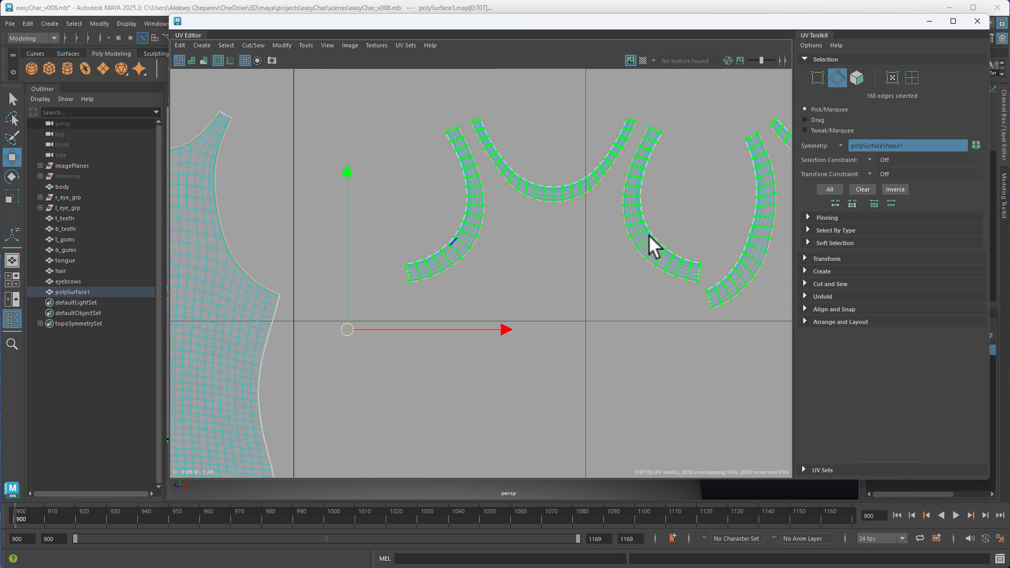
Select all edges of the armhole, neckline and hem trim shells and cut their UVs apart
scroll(658, 268, down, 1)
scroll(665, 274, down, 3)
alt+middle_drag(619, 233, 474, 181)
right_drag(460, 167, 462, 139)
drag(355, 77, 752, 414)
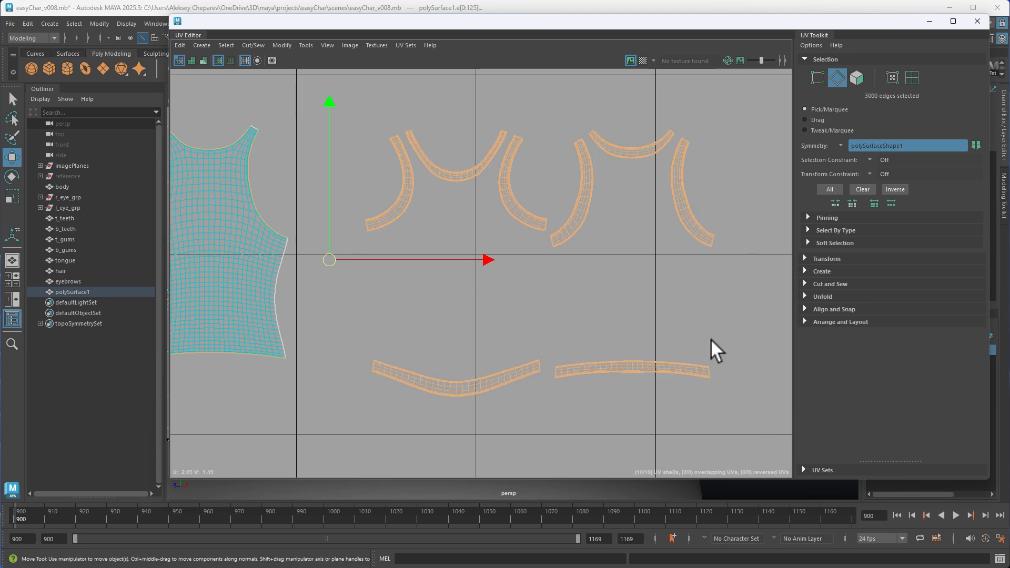
alt+middle_drag(496, 211, 519, 214)
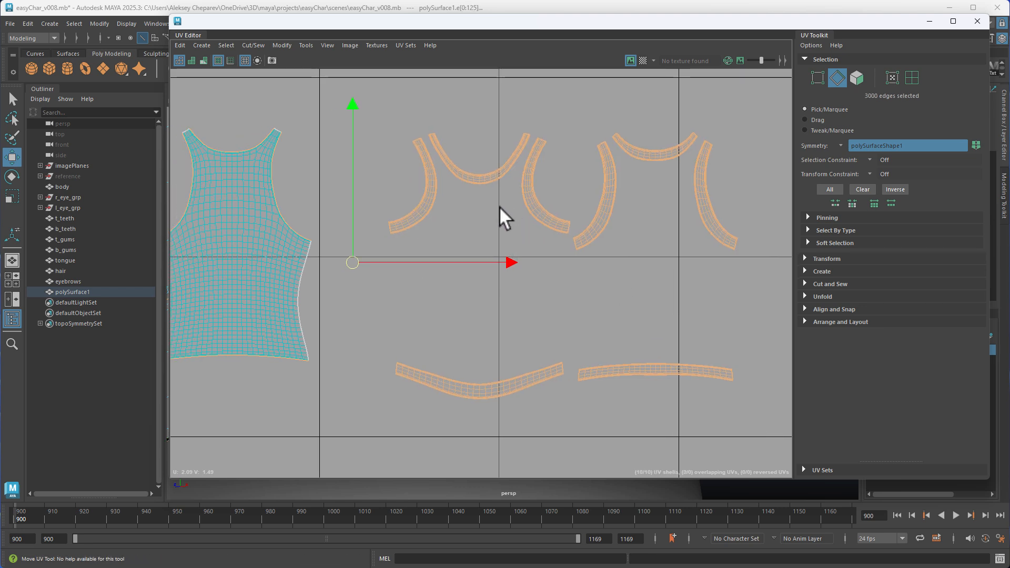
shift+right_click(500, 207)
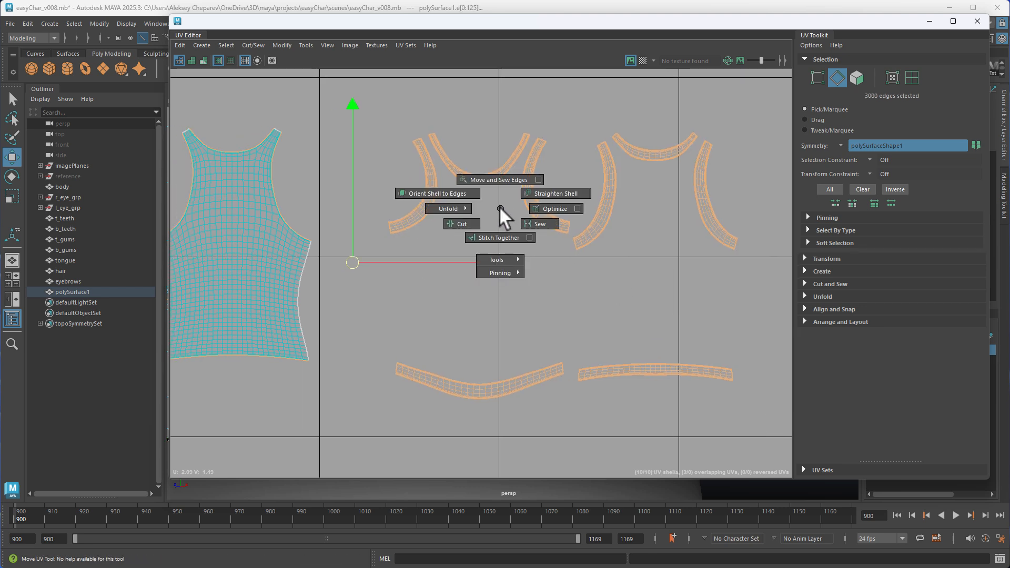
click(465, 223)
Select all faces of the armhole, neckline and hem trims and unitize their UVs
right_drag(476, 165, 477, 193)
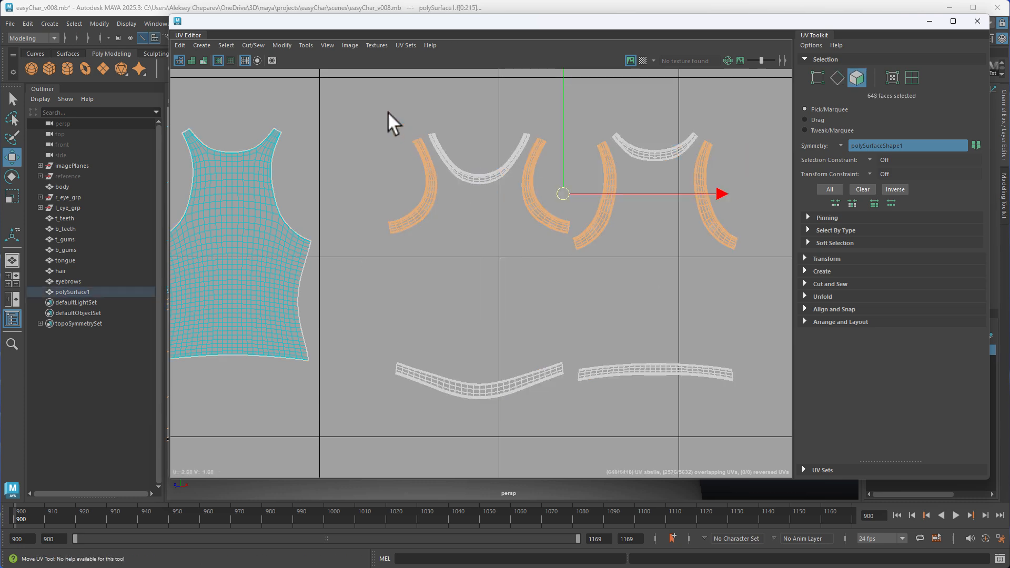
drag(761, 431, 762, 434)
alt+right_drag(673, 363, 358, 227)
alt+middle_drag(358, 227, 428, 136)
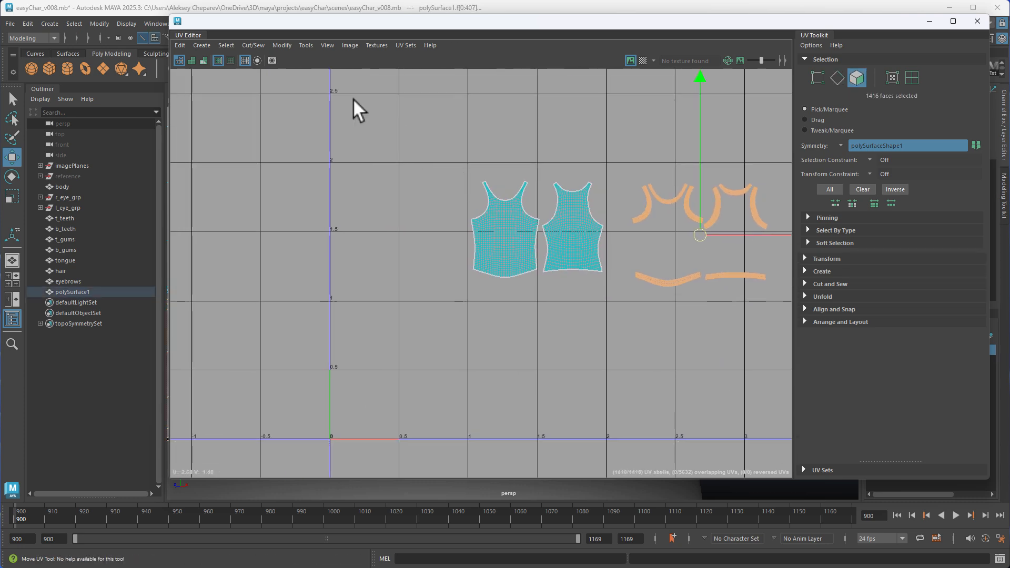
click(292, 45)
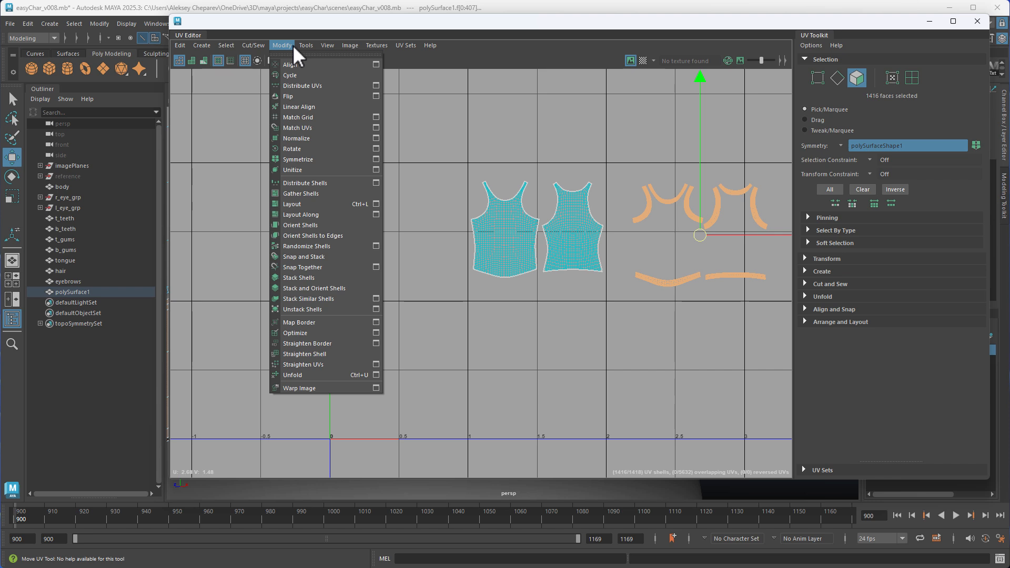
click(302, 170)
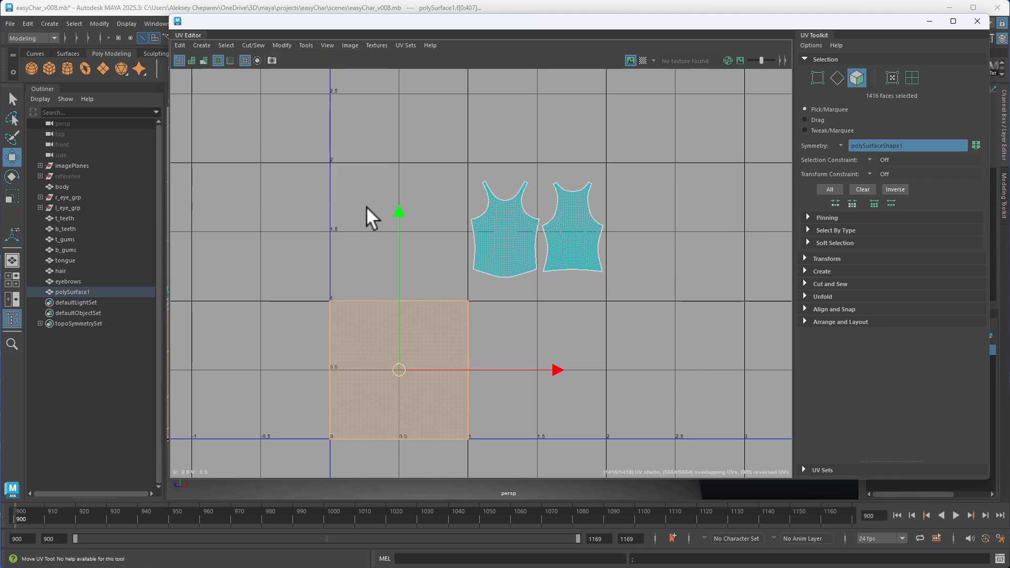
Move individual stacked faces out of the unitized square to both sides of the tile
click(431, 313)
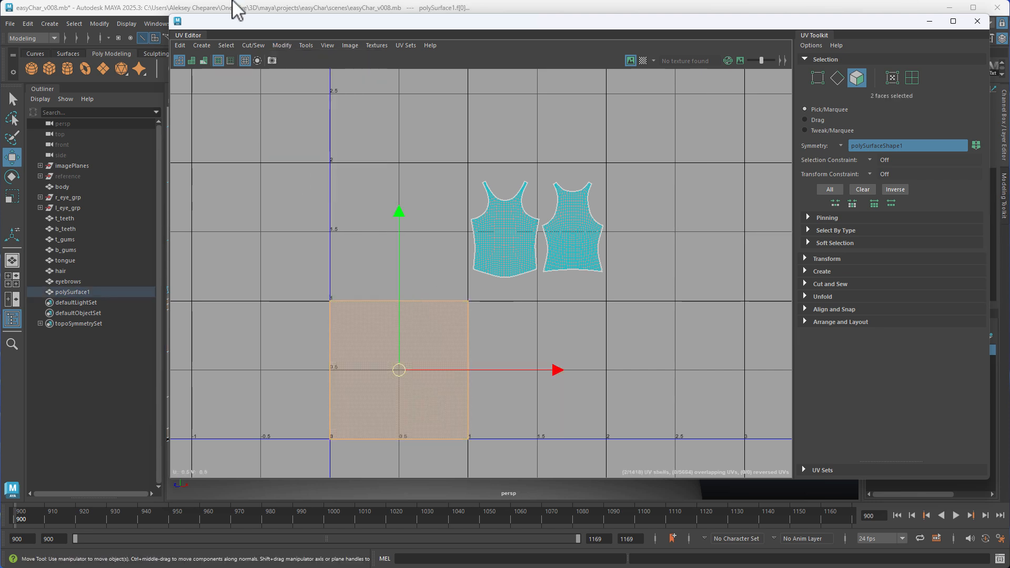
right_click(431, 345)
key(w)
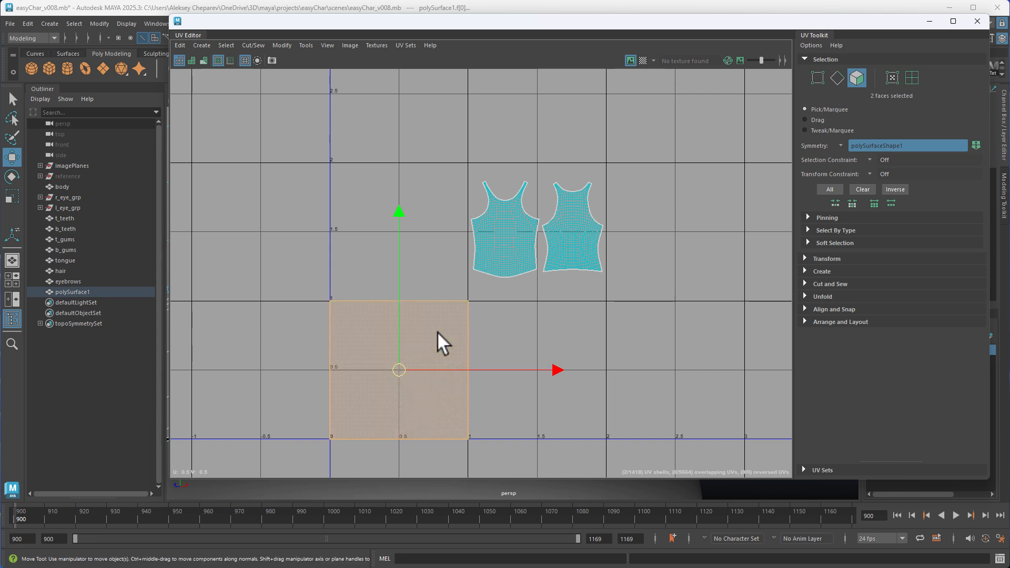
drag(428, 342, 635, 359)
drag(394, 353, 235, 354)
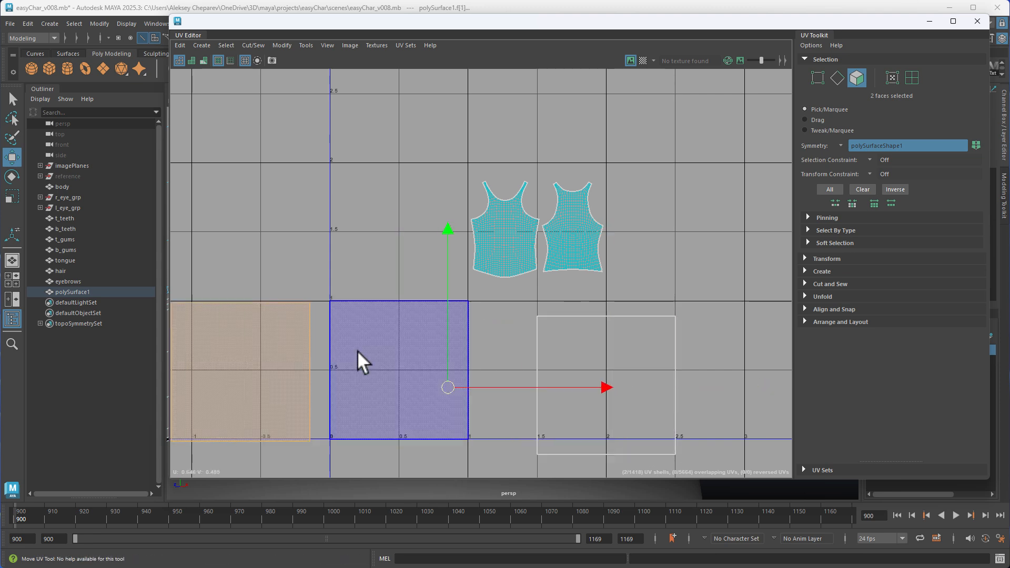
Turn on shaded UV display and undo the moves of the individual stacked faces
click(190, 60)
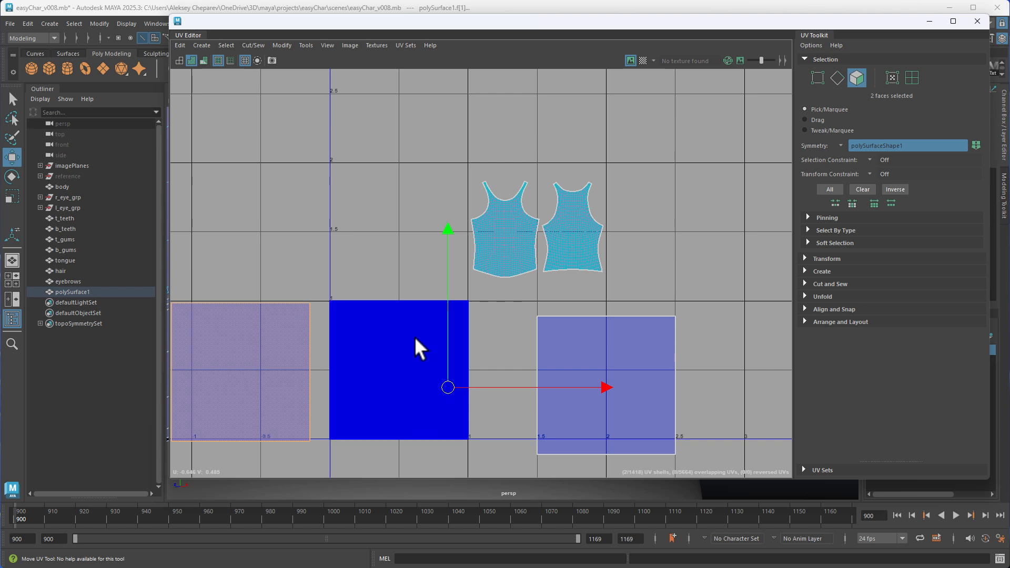
key(ctrl+z)
key(ctrl+z)
key(ctrl+z)
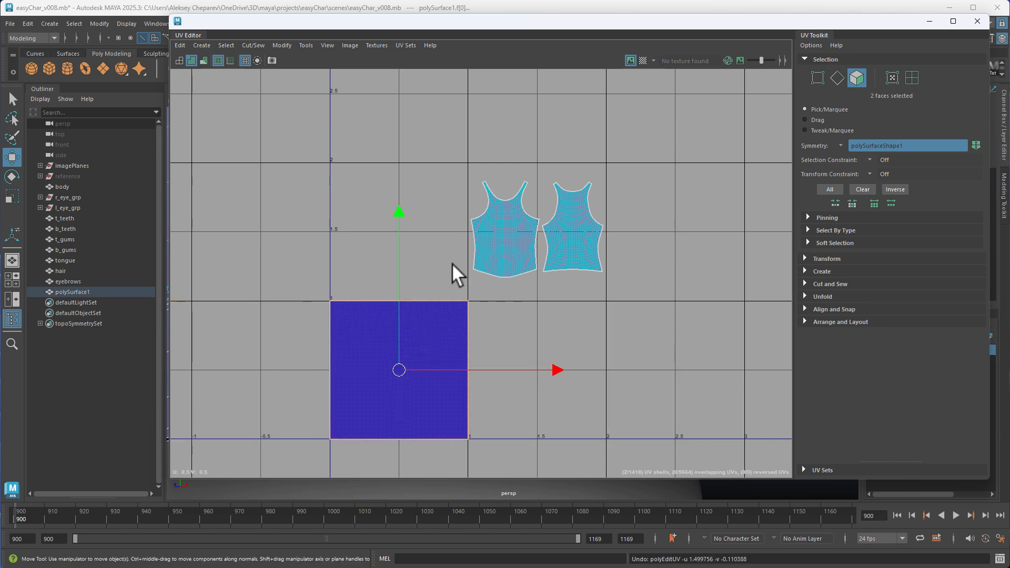
Select all edges in the unitized square, leaving out the front and back body shells, and close the UV Editor
alt+middle_drag(342, 347, 429, 311)
right_drag(432, 313, 430, 284)
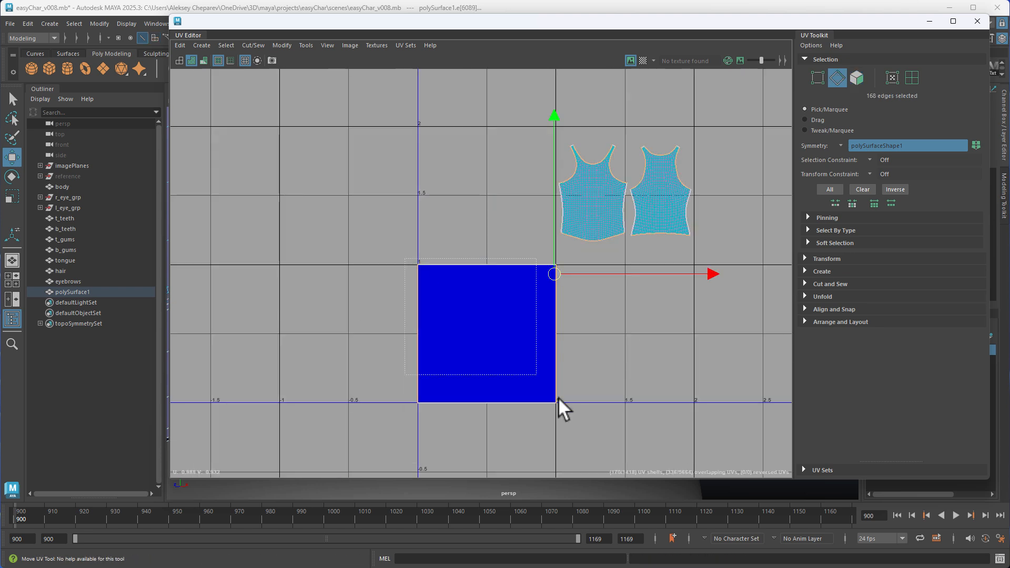
drag(558, 397, 571, 413)
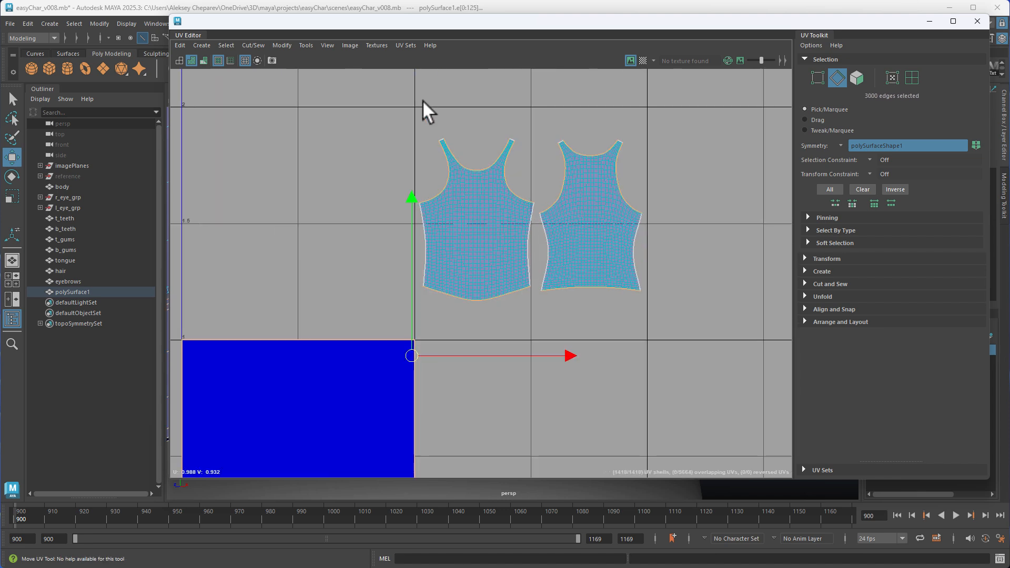
ctrl+drag(456, 122, 668, 304)
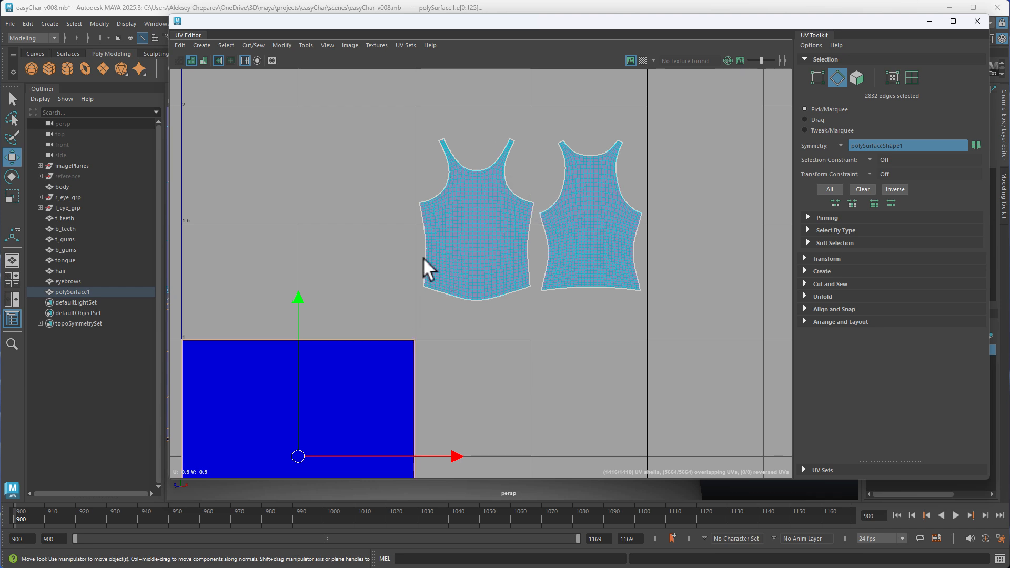
alt+middle_drag(423, 258, 482, 252)
alt+middle_drag(447, 301, 382, 319)
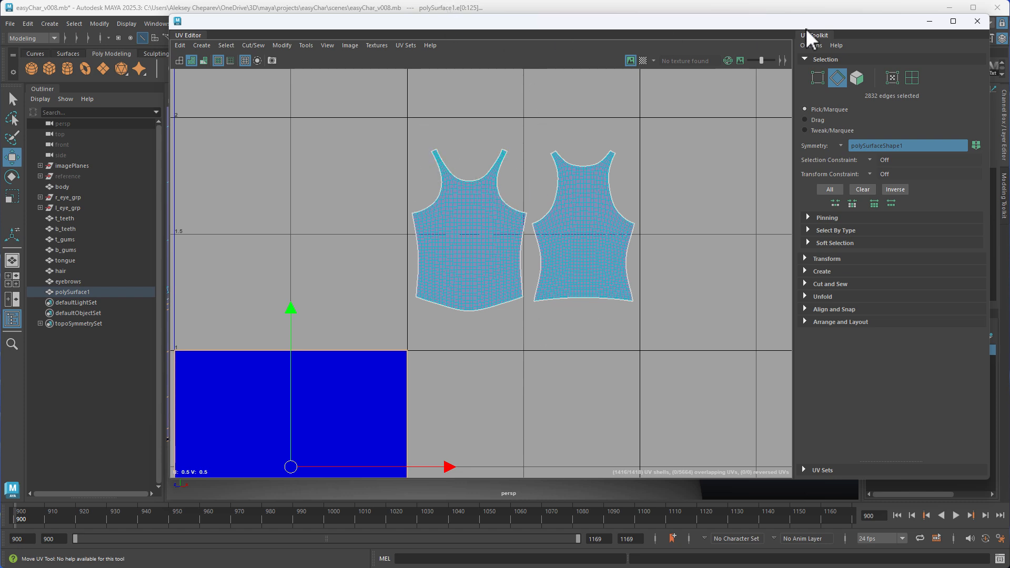
click(978, 21)
alt+right_drag(519, 270, 426, 271)
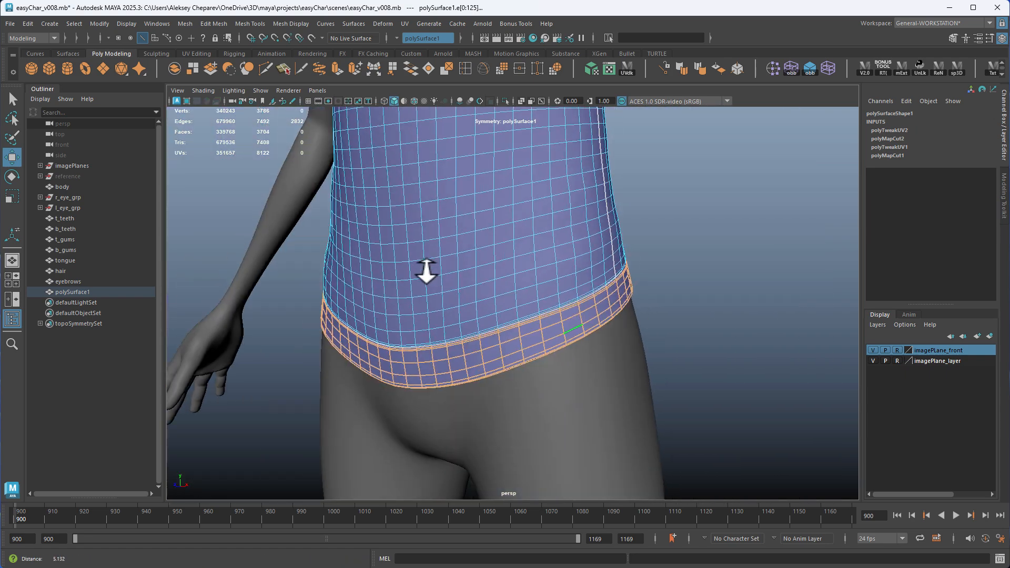
Remove the hem trim's cross edges in line with the side seam from the edge selection
alt+drag(576, 292, 465, 295)
alt+right_drag(464, 295, 630, 347)
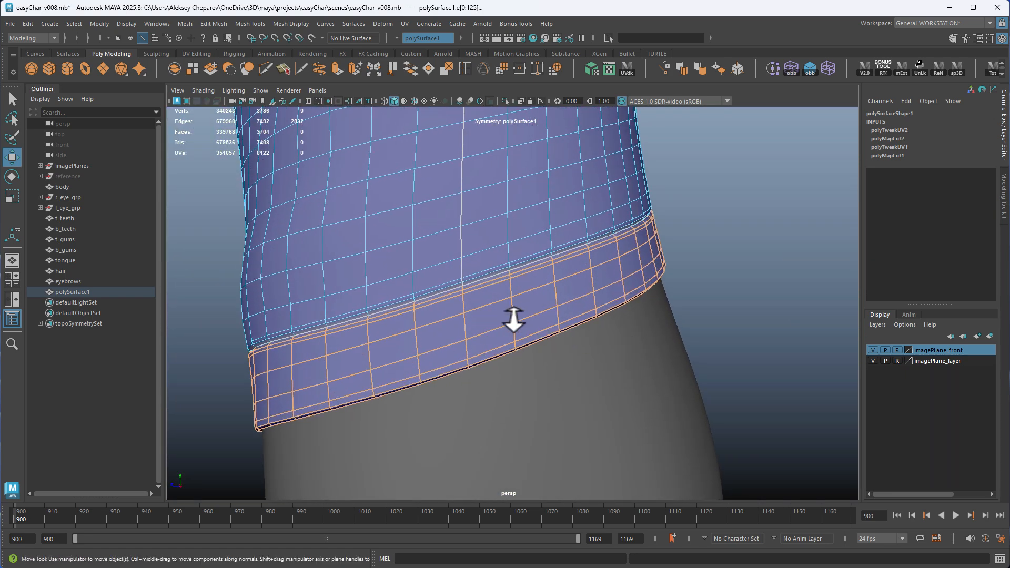
alt+drag(514, 318, 493, 305)
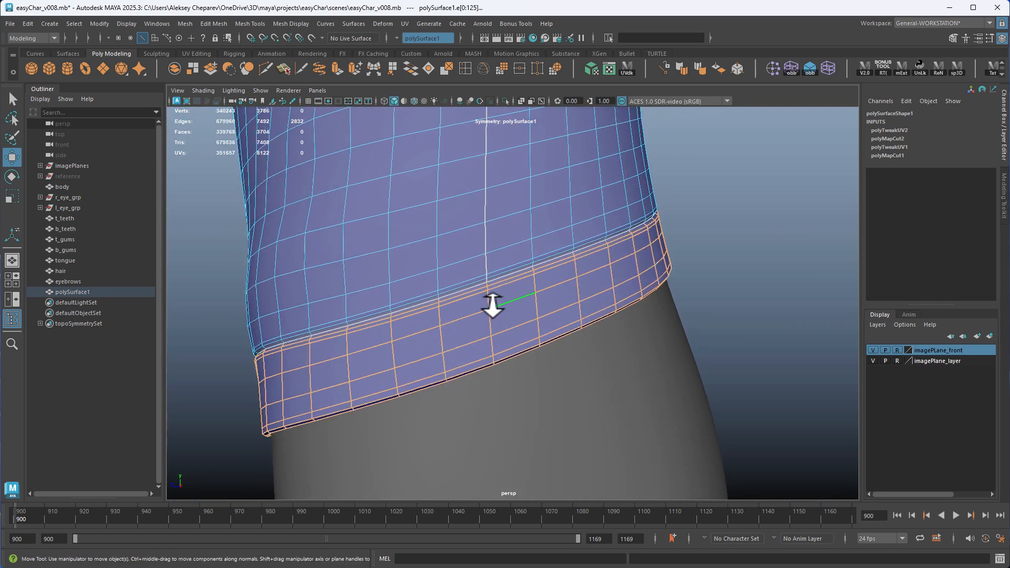
key(ctrl+z)
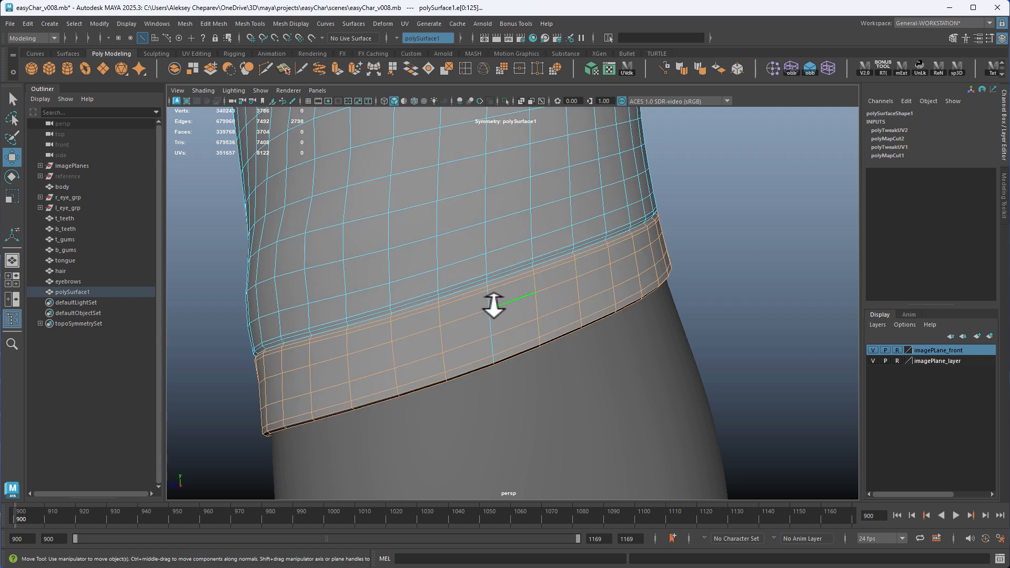
alt+drag(487, 300, 642, 332)
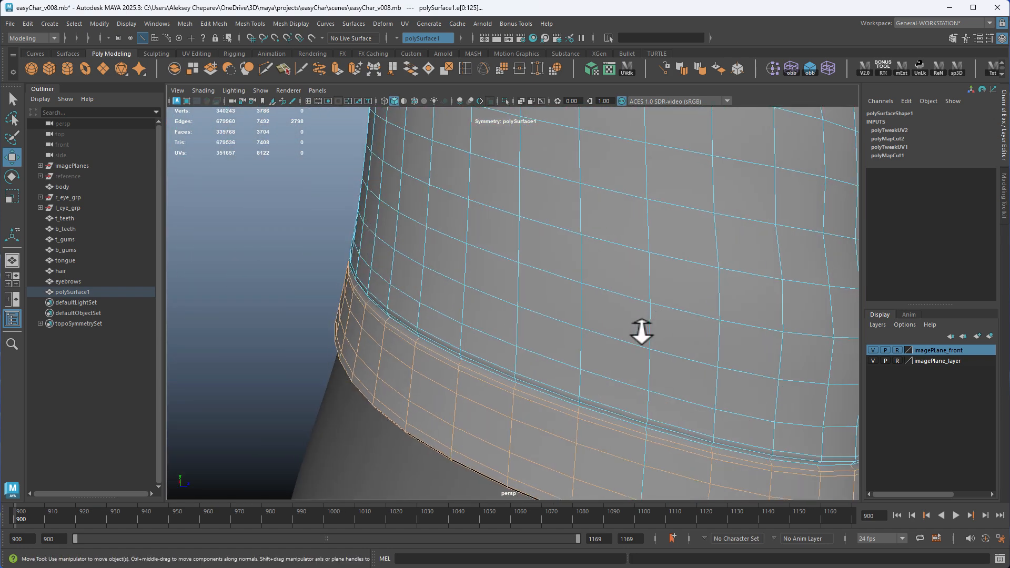
Remove the neckline and armhole trim edges in line with the shoulder seam from the selection and close the UV Editor
alt+drag(643, 451, 549, 241)
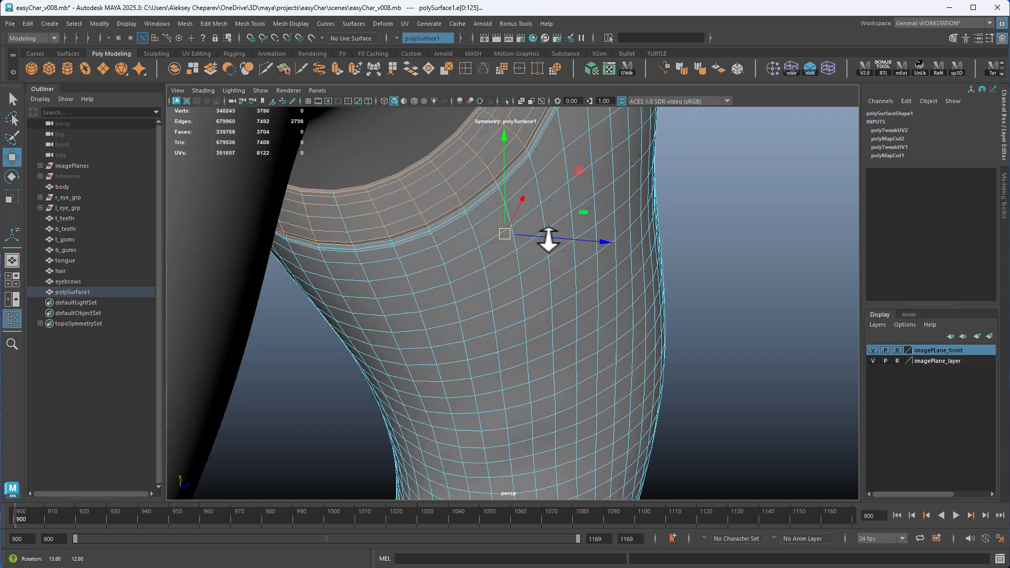
alt+right_drag(549, 241, 458, 246)
alt+drag(458, 246, 488, 275)
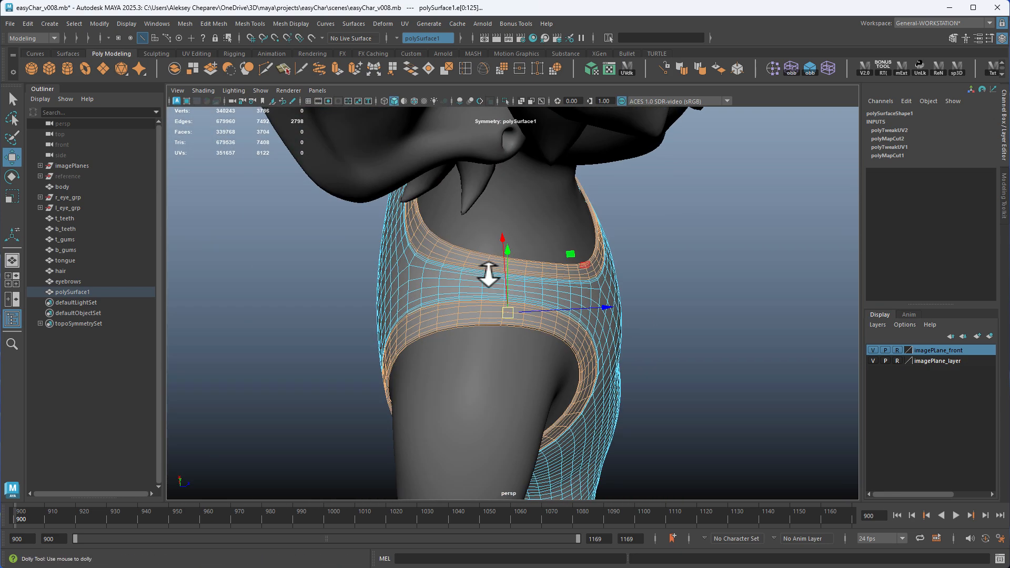
alt+right_drag(488, 275, 579, 322)
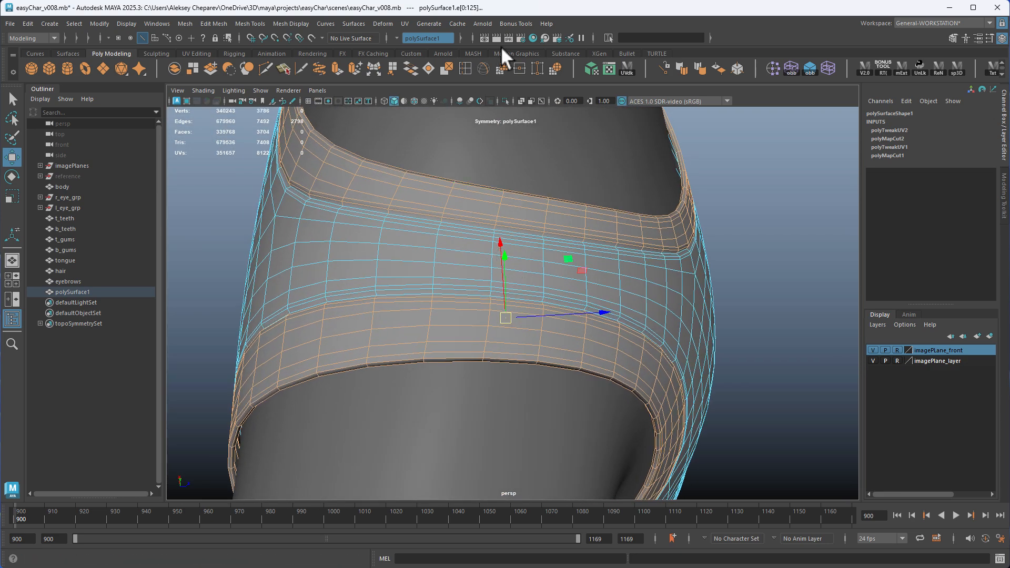
click(626, 67)
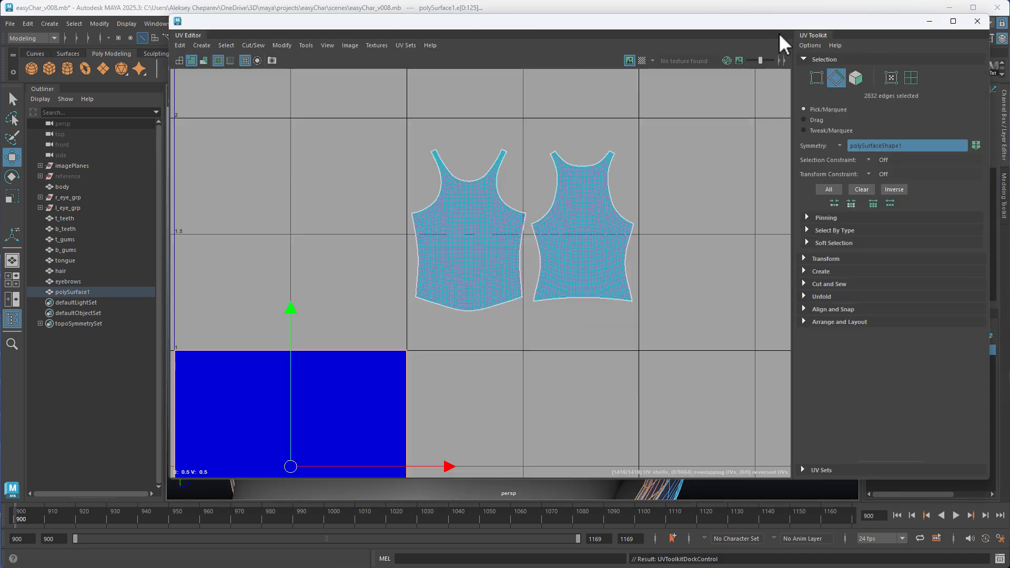
drag(865, 20, 276, 46)
ctrl+double_click(447, 199)
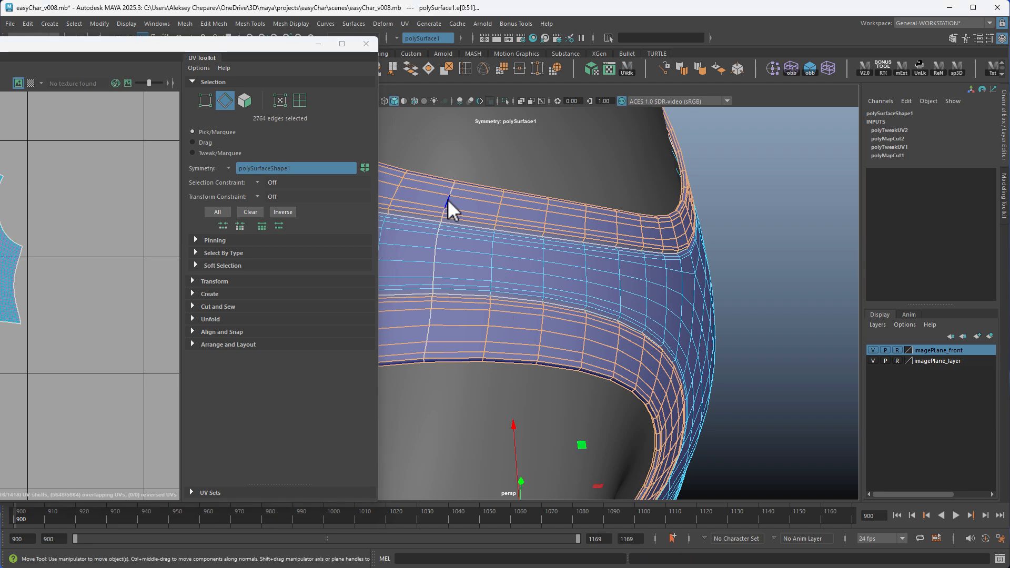
alt+drag(721, 293, 629, 192)
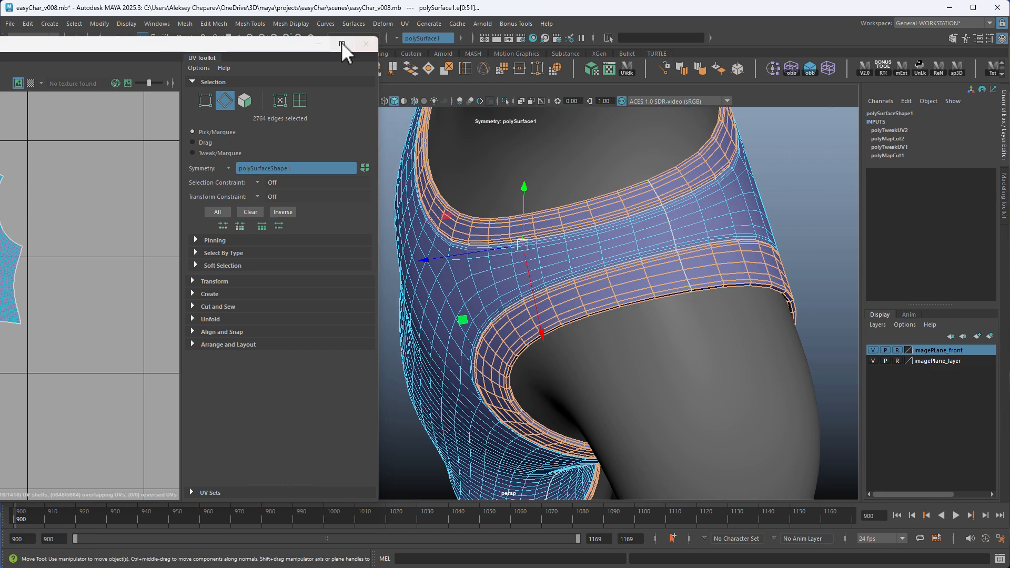
drag(254, 44, 782, 36)
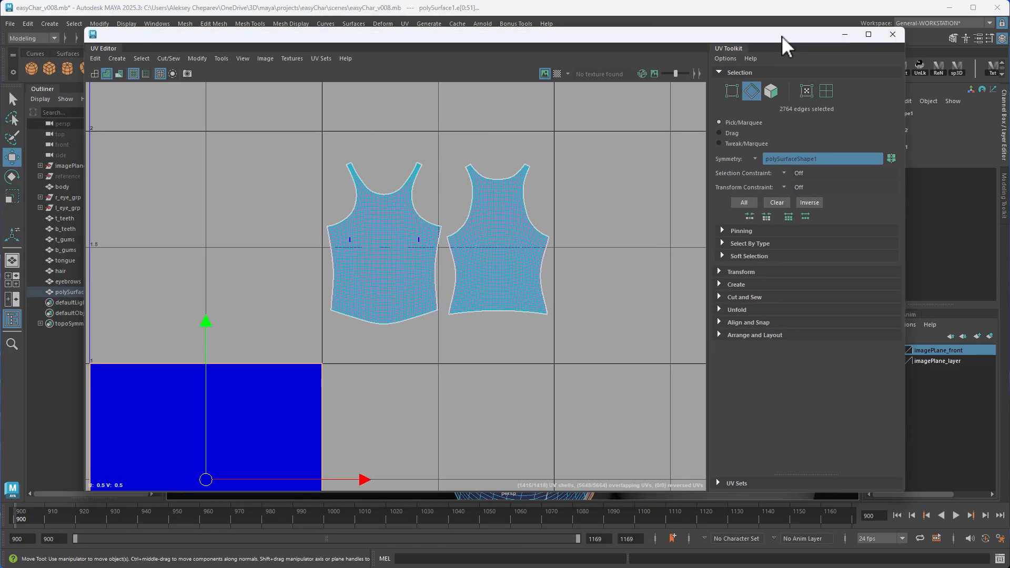
click(893, 34)
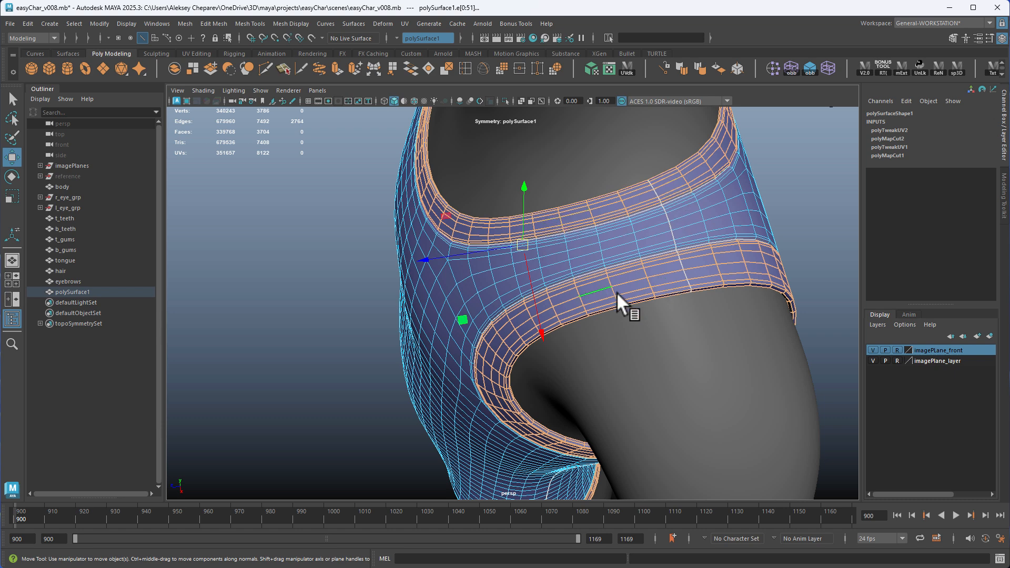
Reopen the UV Editor and sew the selected trim edges, joining the unitized faces into continuous bands
alt+drag(659, 298, 671, 293)
alt+right_drag(668, 162, 535, 286)
alt+drag(534, 286, 642, 274)
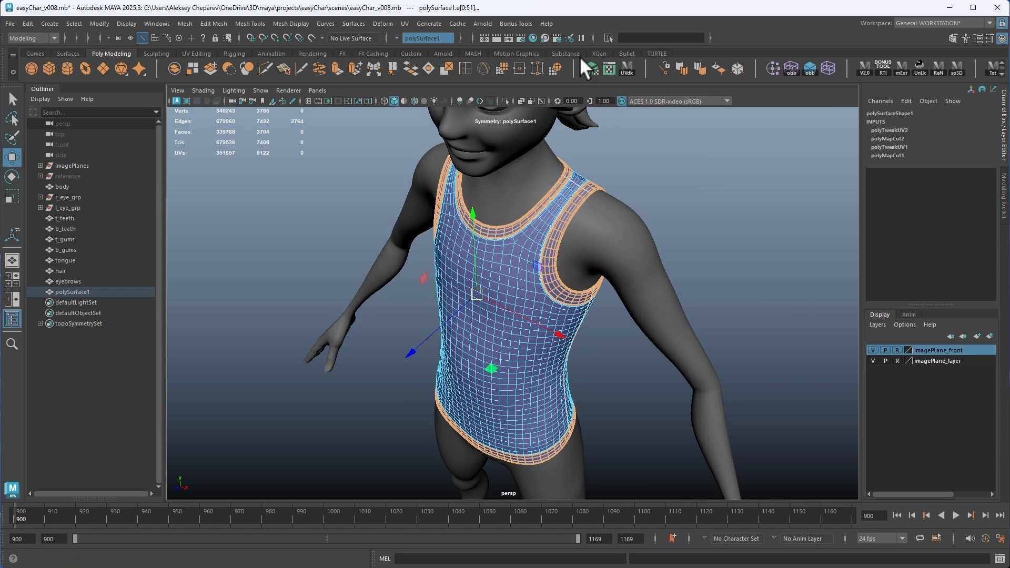
click(625, 67)
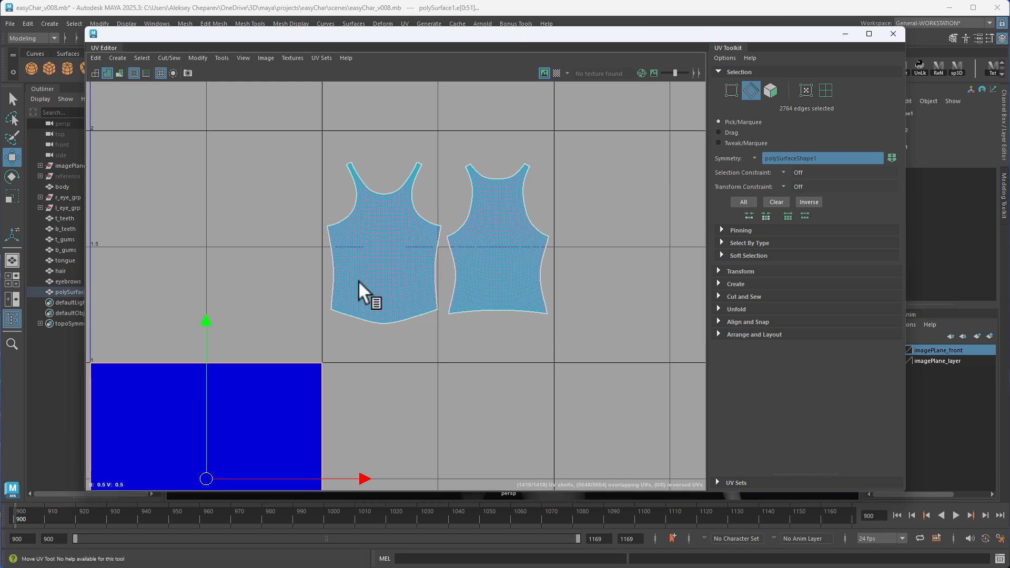
shift+right_click(540, 144)
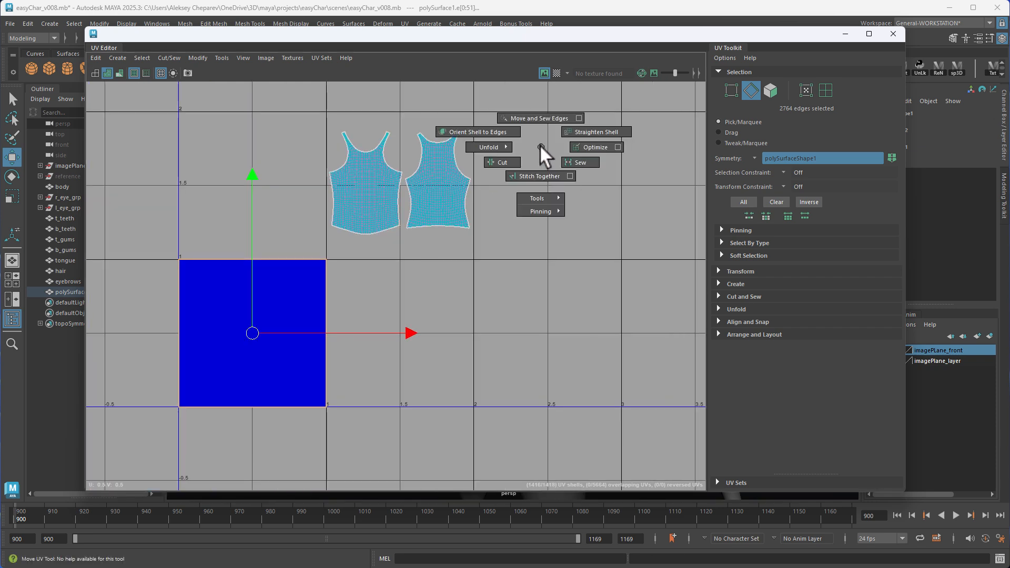
click(541, 176)
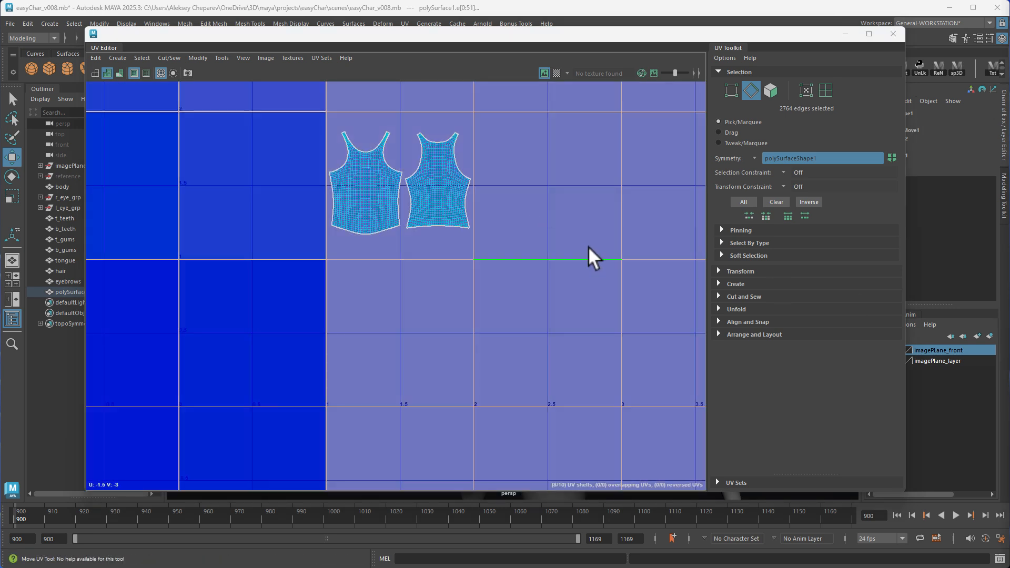
Select all UVs of the overlapping trim bands, leaving out the body shells, and lay them out within the UV tile
alt+right_drag(615, 237, 360, 153)
alt+middle_drag(526, 200, 440, 224)
right_drag(399, 175, 421, 185)
drag(243, 116, 468, 227)
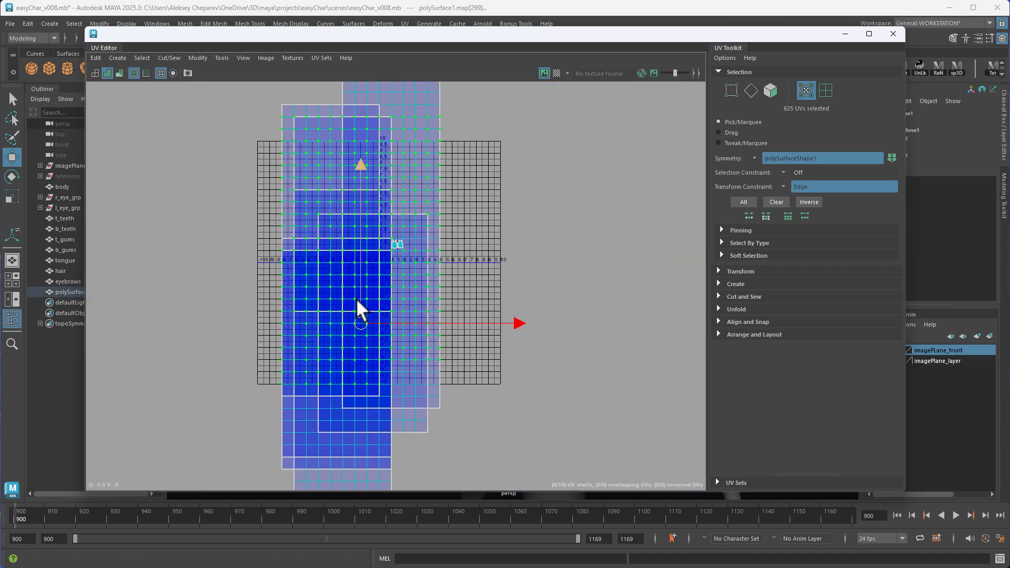
ctrl+right_drag(527, 219, 491, 251)
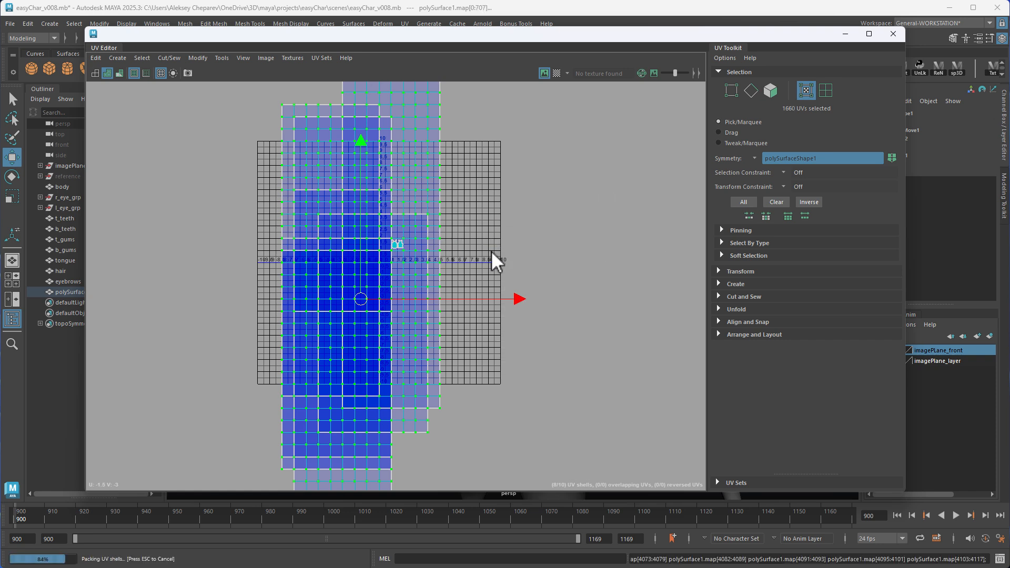
key(f)
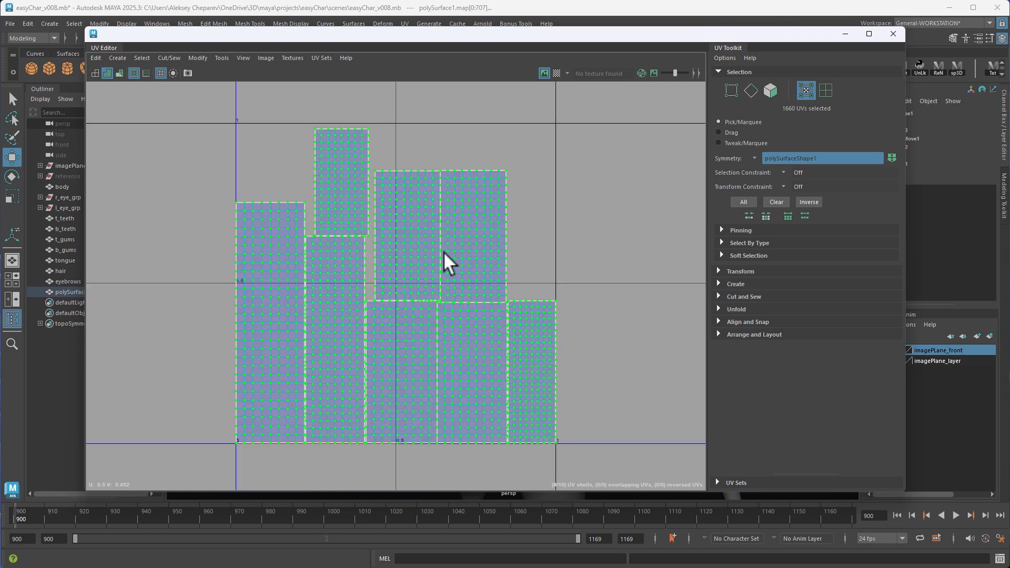
Try to unfold all selected trim band UVs along one axis
mouse_move(390, 195)
alt+middle_down()
mouse_move(369, 186)
mouse_move(386, 197)
alt+middle_up()
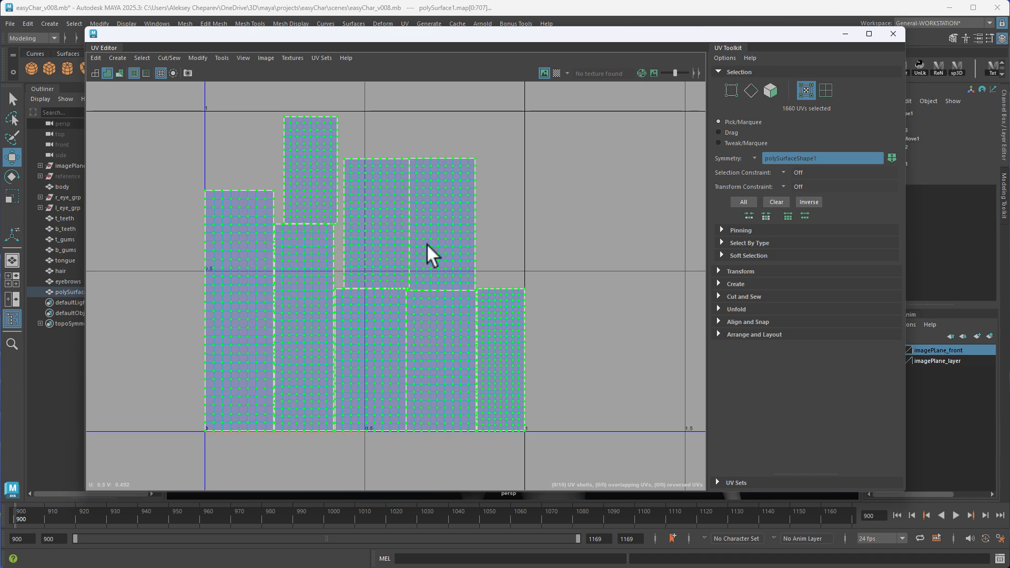
drag(210, 30, 833, 64)
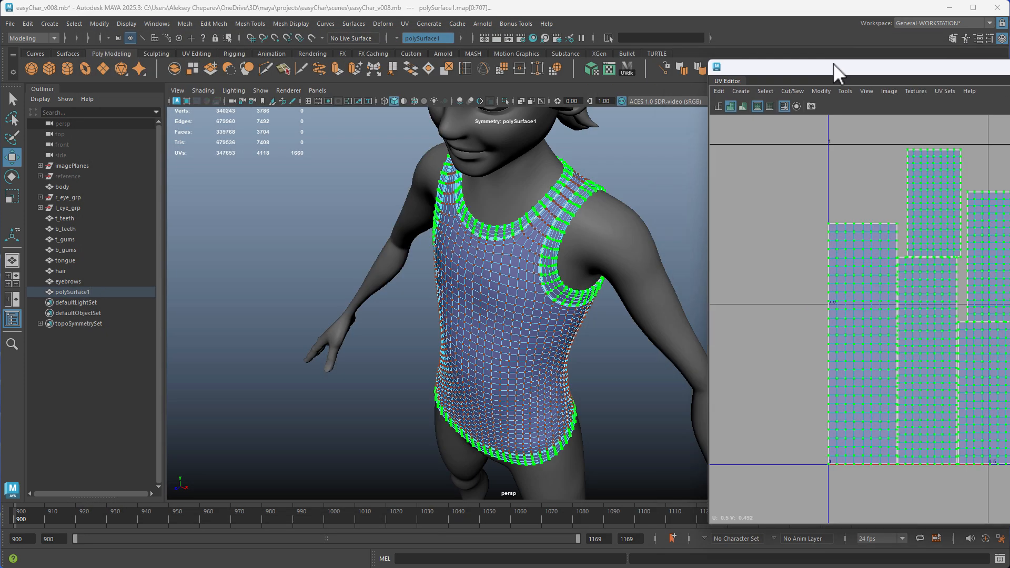
alt+middle_drag(513, 272, 469, 286)
alt+right_drag(469, 286, 668, 342)
drag(839, 67, 268, 35)
right_drag(488, 228, 510, 229)
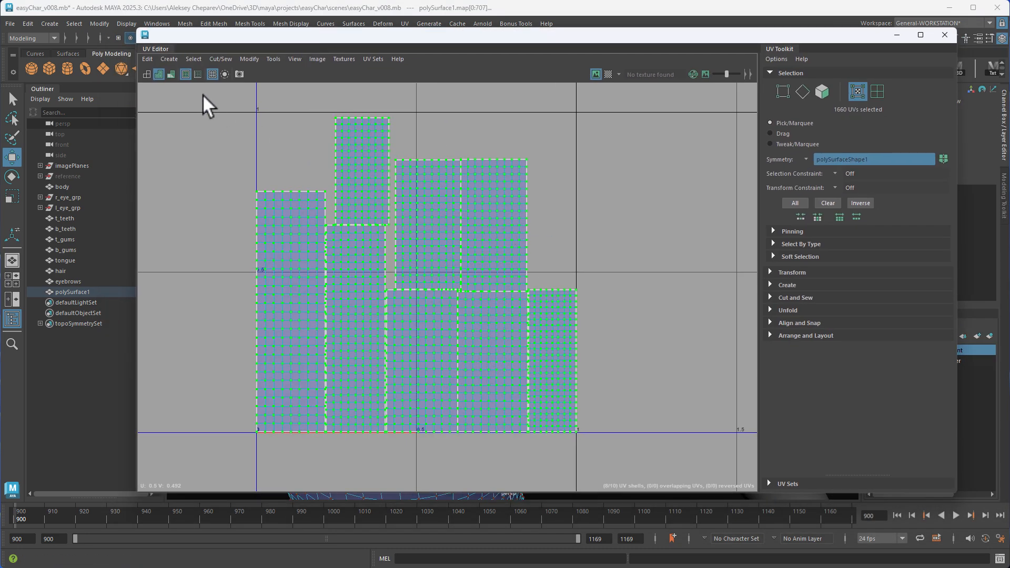
shift+right_click(648, 194)
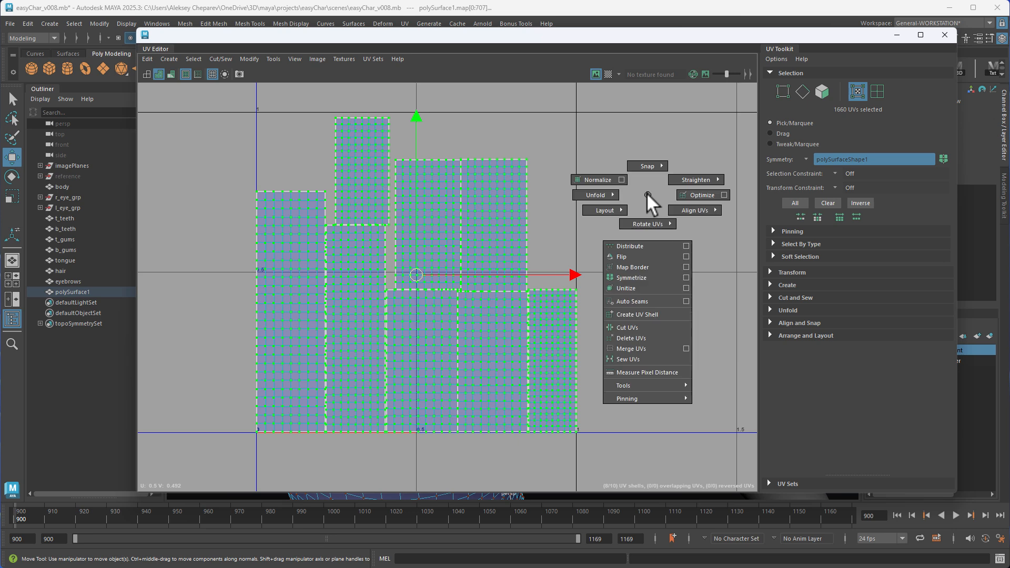
shift+right_drag(648, 194, 561, 176)
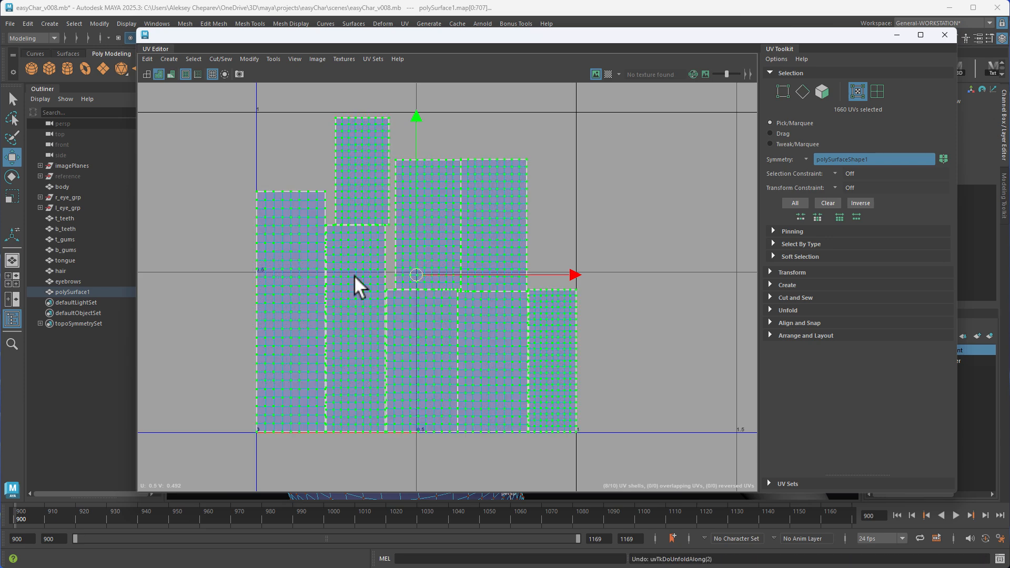
Reduce the UV selection to the long vertical borders of the trim bands by deselecting their inner UVs
scroll(355, 280, up, 1)
alt+middle_drag(487, 189, 468, 219)
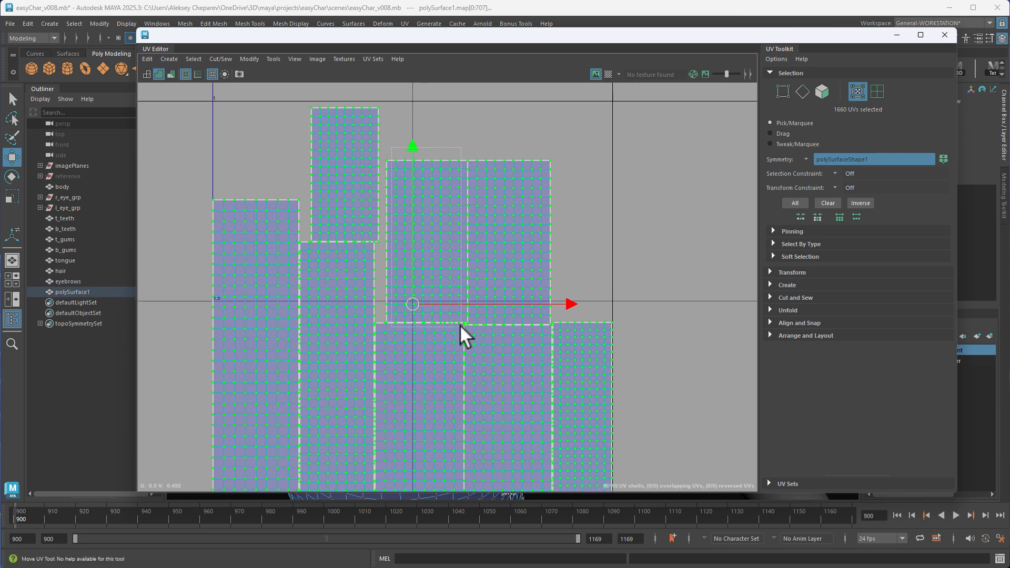
ctrl+drag(460, 324, 460, 325)
alt+middle_drag(422, 373, 409, 256)
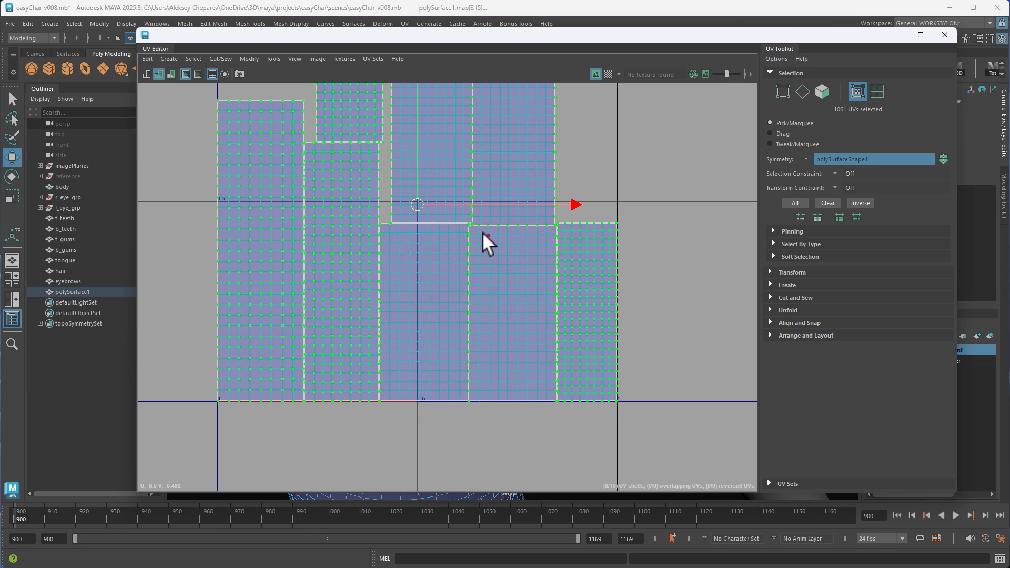
ctrl+drag(562, 216, 613, 413)
ctrl+drag(223, 90, 298, 416)
scroll(563, 237, up, 5)
ctrl+drag(226, 182, 510, 225)
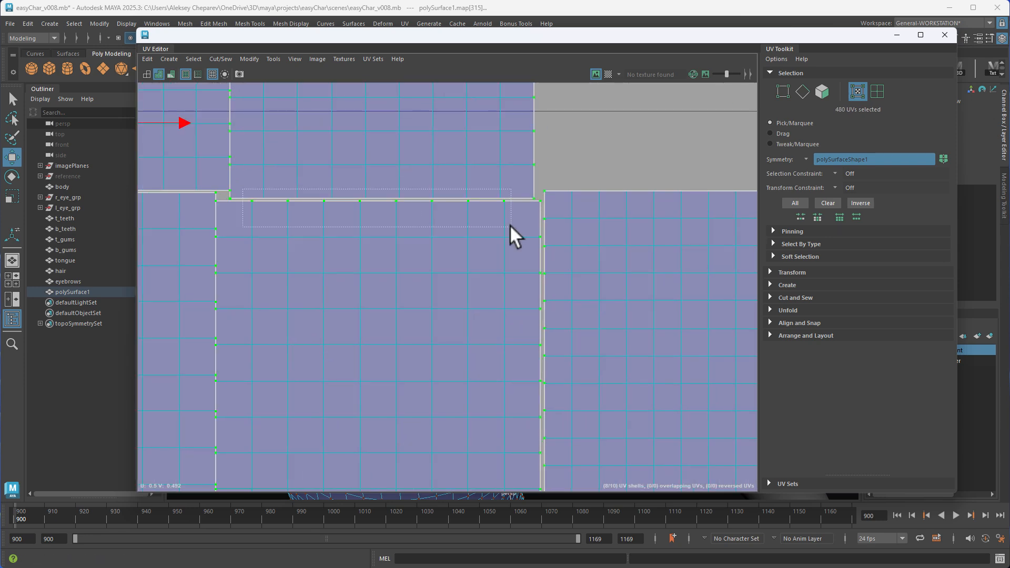
ctrl+drag(302, 87, 463, 473)
scroll(371, 124, down, 5)
ctrl+drag(248, 98, 392, 258)
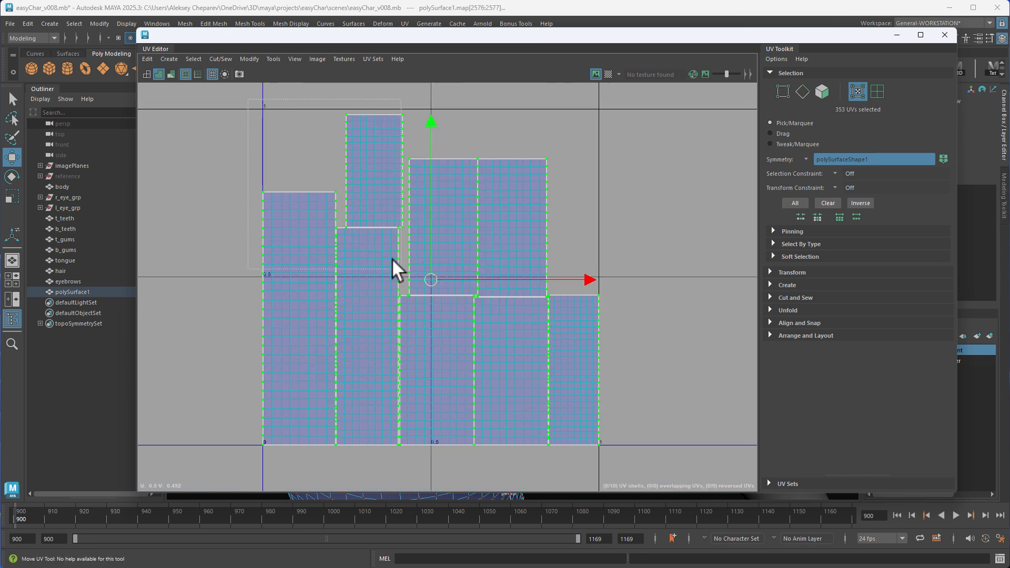
Invert the selection within the trim bands and unfold their inner UVs, leaving the long side borders fixed
shift+drag(620, 461, 619, 461)
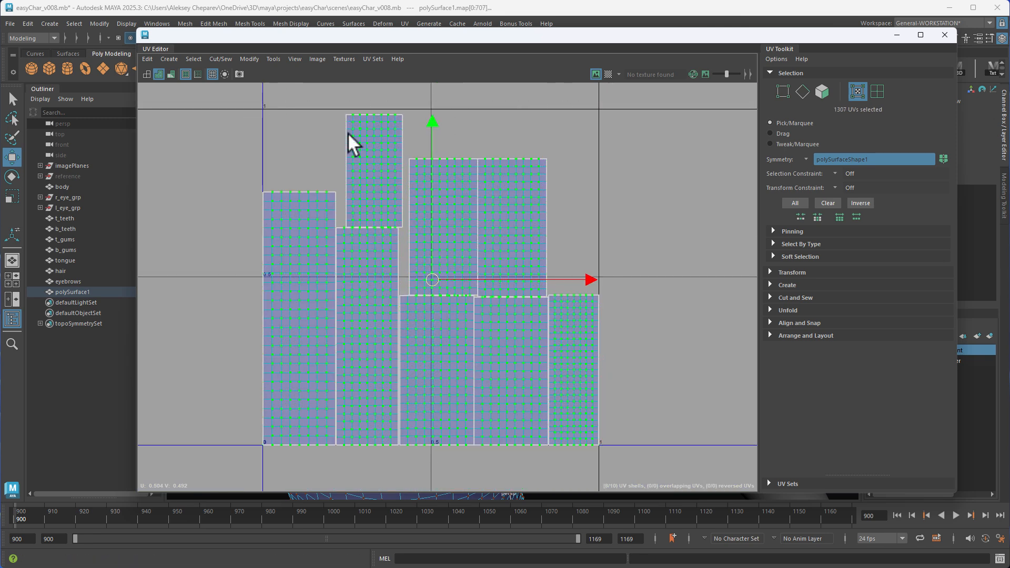
shift+right_click(639, 188)
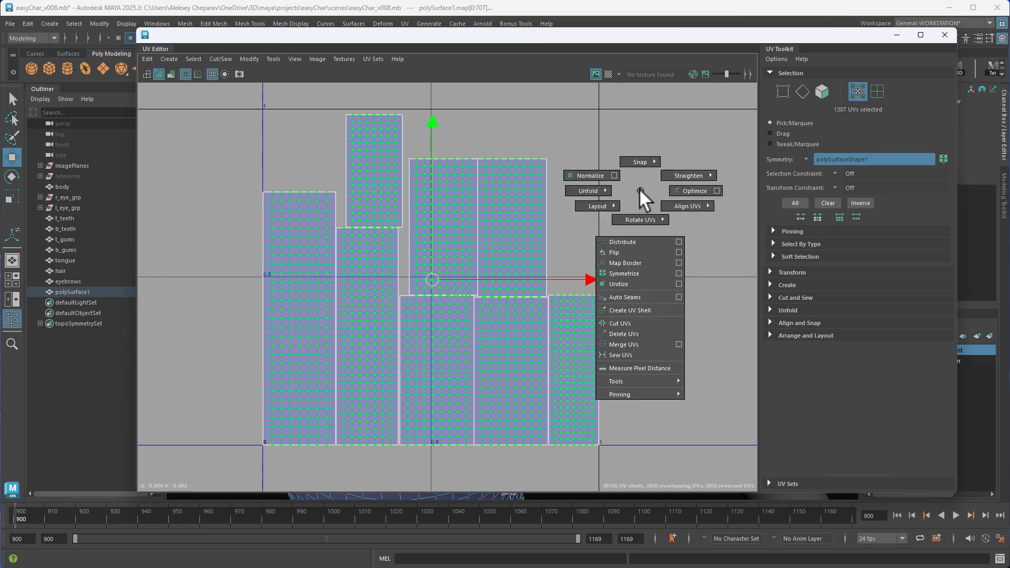
shift+right_drag(639, 188, 536, 172)
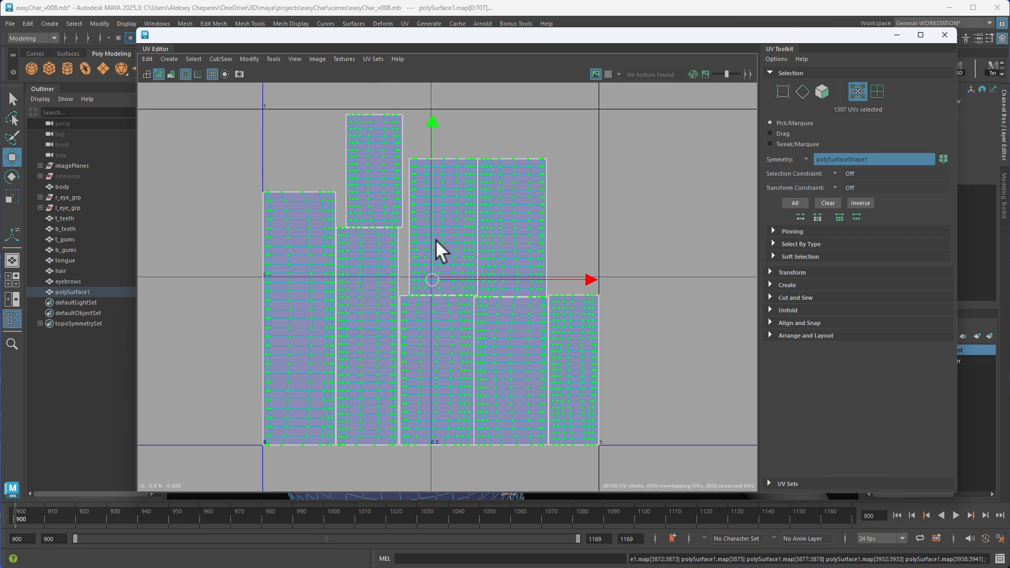
Straighten the selected inner UVs of the trim bands in U and V with a 30 degree angle tolerance
alt+middle_drag(737, 281, 705, 248)
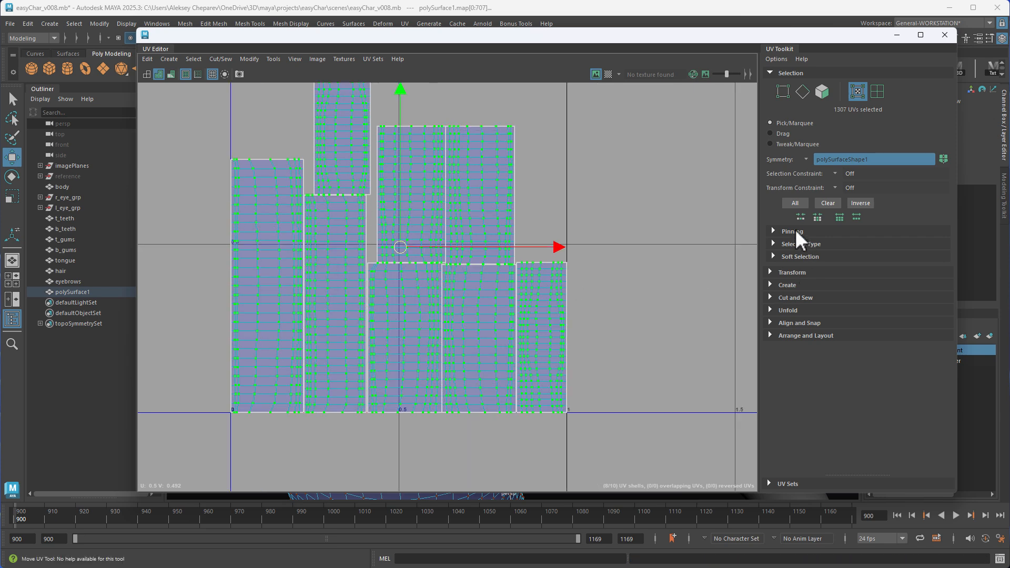
click(788, 335)
click(786, 324)
click(784, 310)
click(783, 298)
click(785, 285)
click(786, 272)
scroll(789, 334, down, 6)
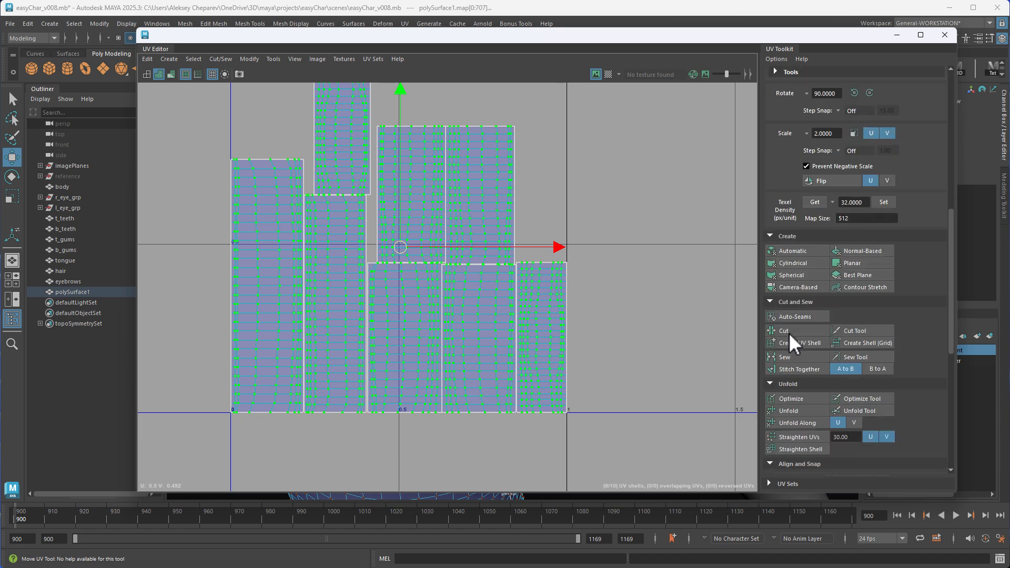
scroll(788, 331, down, 6)
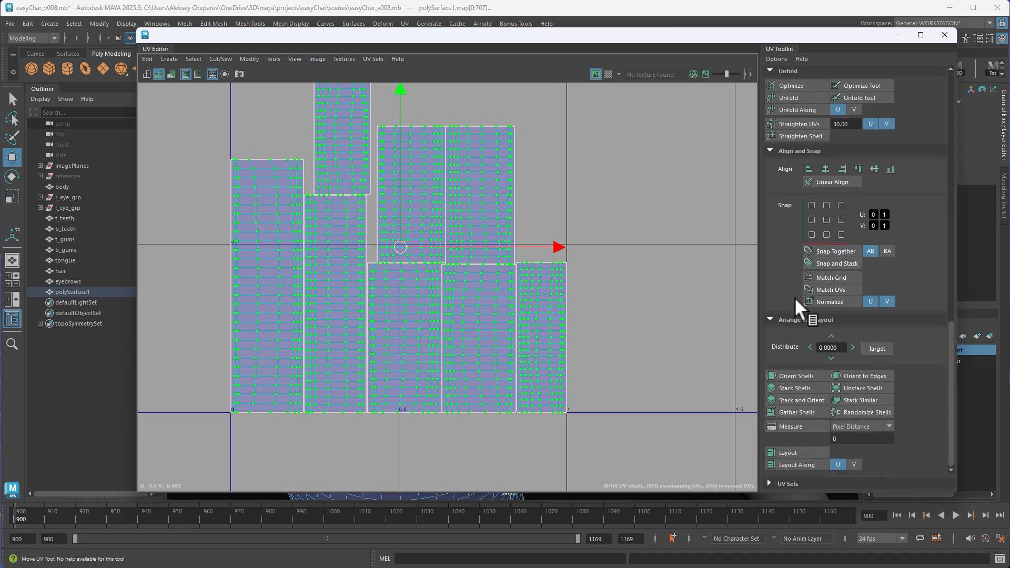
scroll(795, 297, up, 4)
click(801, 251)
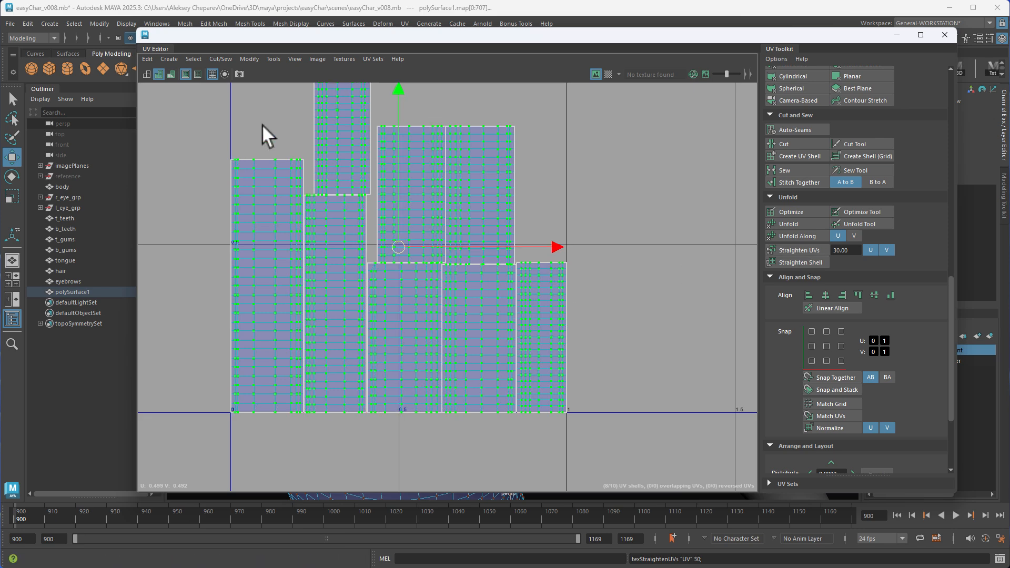
Align the stray top-edge UV of the lower middle trim band to the minimum U of the UV below it
alt+middle_drag(314, 203, 352, 254)
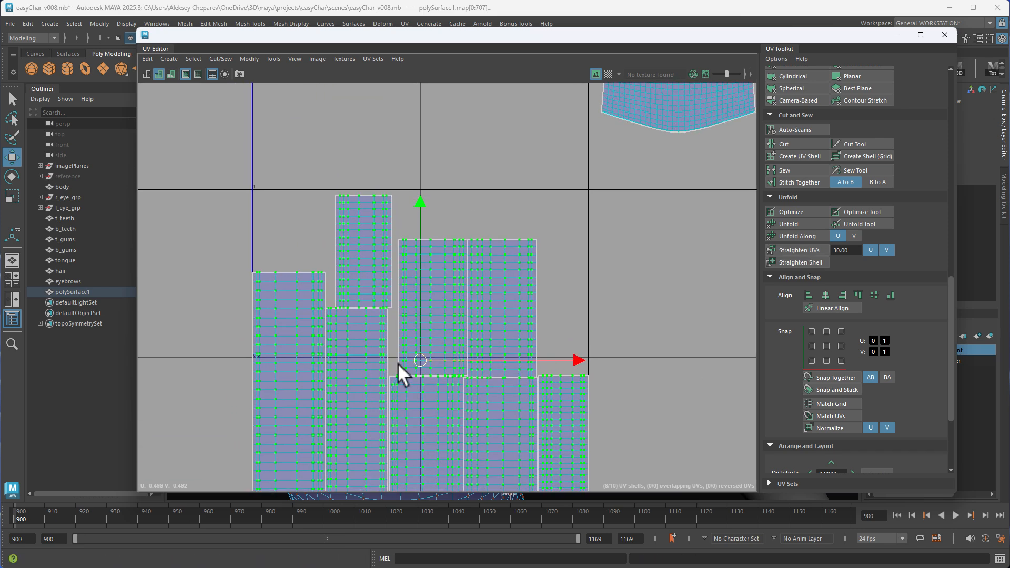
alt+middle_drag(398, 363, 396, 266)
alt+right_drag(342, 269, 526, 327)
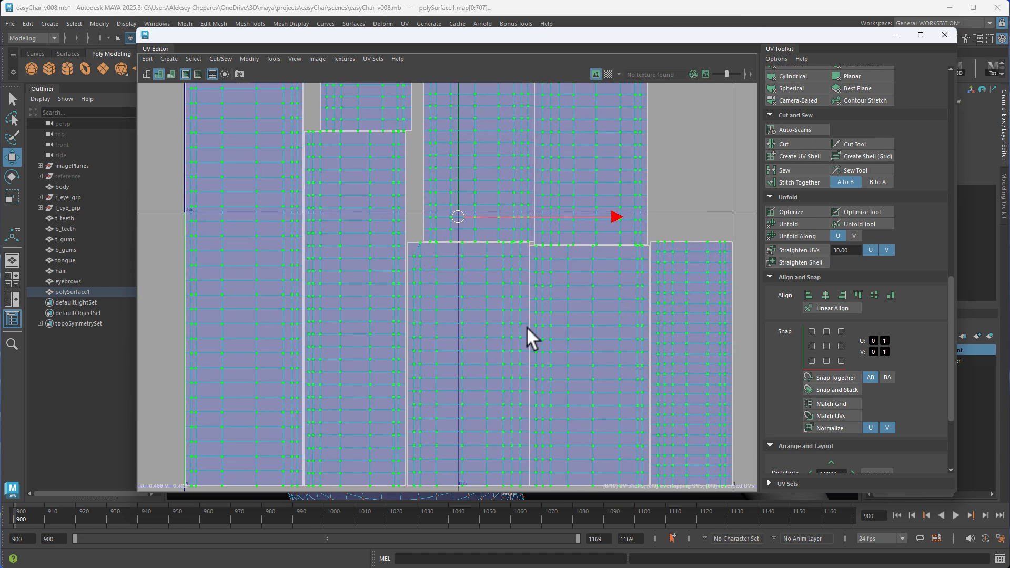
alt+middle_drag(527, 328, 467, 225)
alt+middle_drag(408, 244, 399, 252)
alt+right_drag(398, 252, 724, 375)
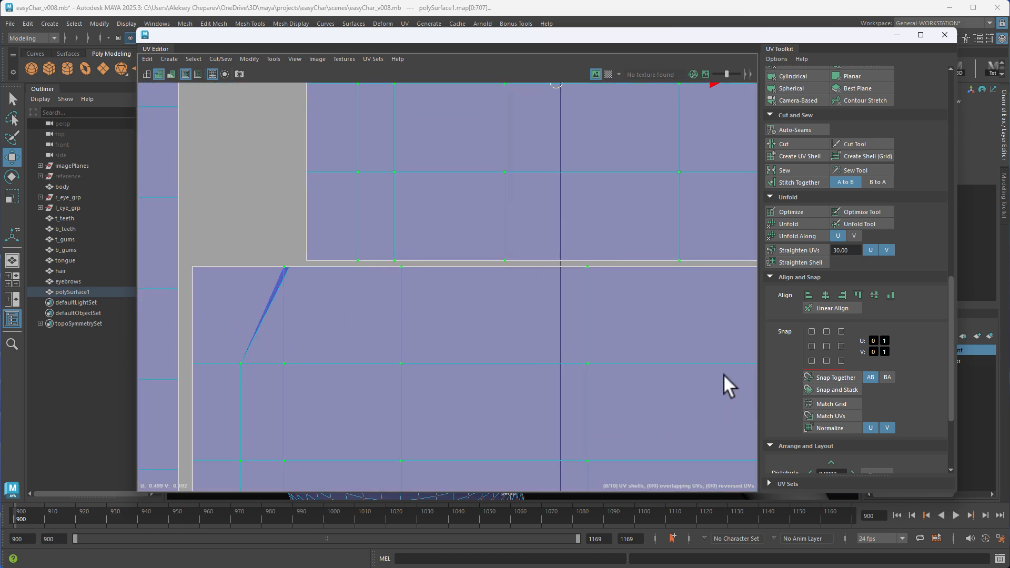
alt+middle_drag(259, 278, 386, 263)
right_drag(416, 262, 451, 261)
click(417, 251)
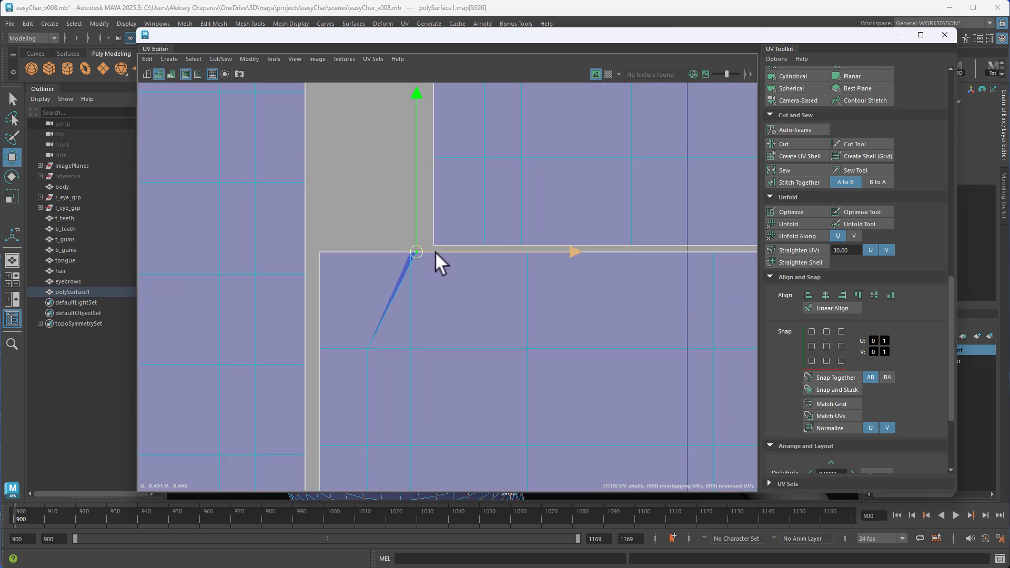
click(435, 251)
shift+drag(381, 365, 358, 338)
click(810, 295)
Scale all trim band shells narrower in U and turn on the checker map display
key(a)
drag(332, 93, 703, 420)
key(r)
drag(657, 246, 578, 233)
click(608, 74)
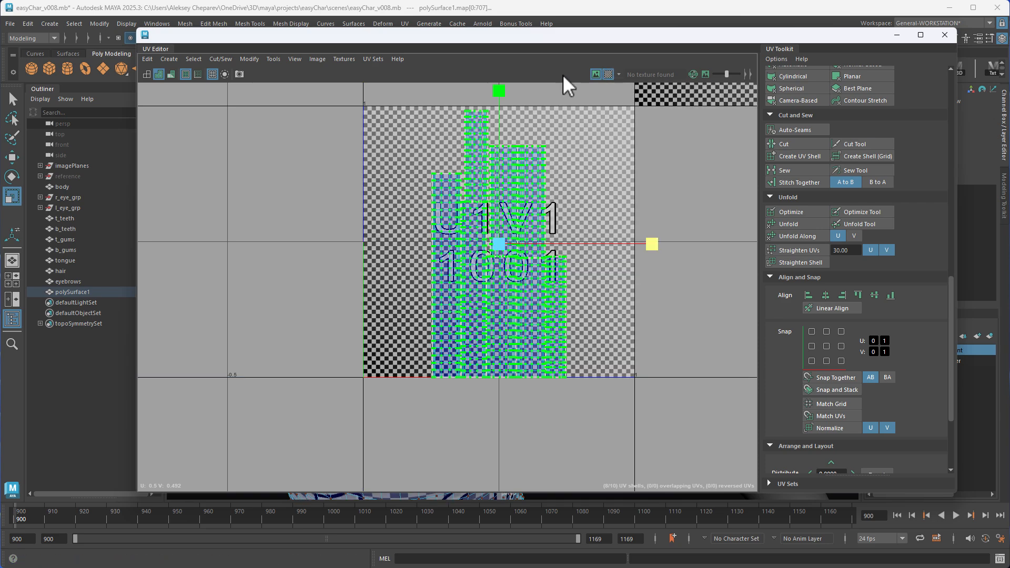
Move the UV Editor aside and scale the trim bands further in U until their checkers match the shirt body's
drag(289, 46, 743, 81)
alt+right_drag(417, 198, 419, 258)
alt+middle_drag(420, 258, 441, 263)
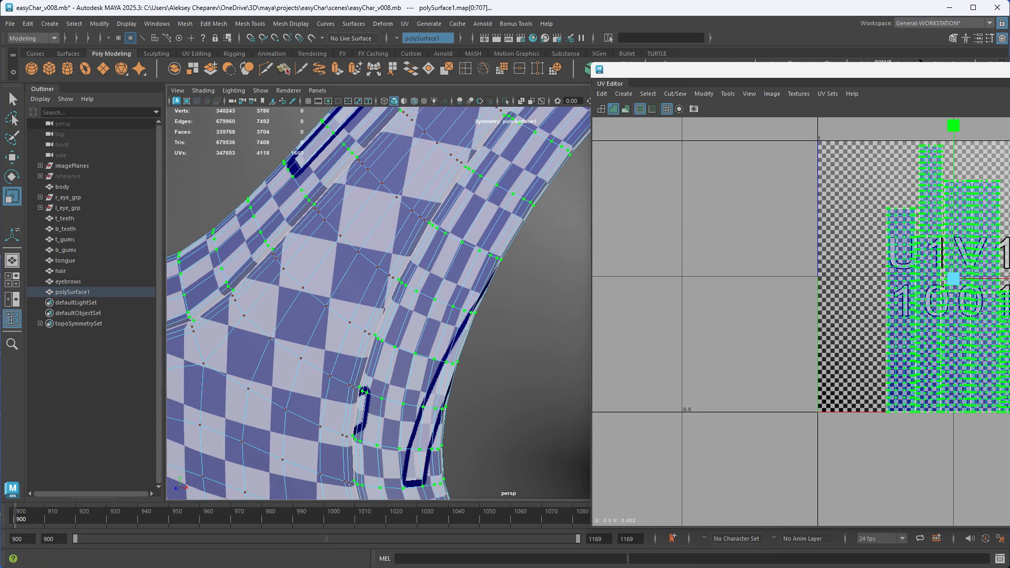
drag(1009, 278, 949, 270)
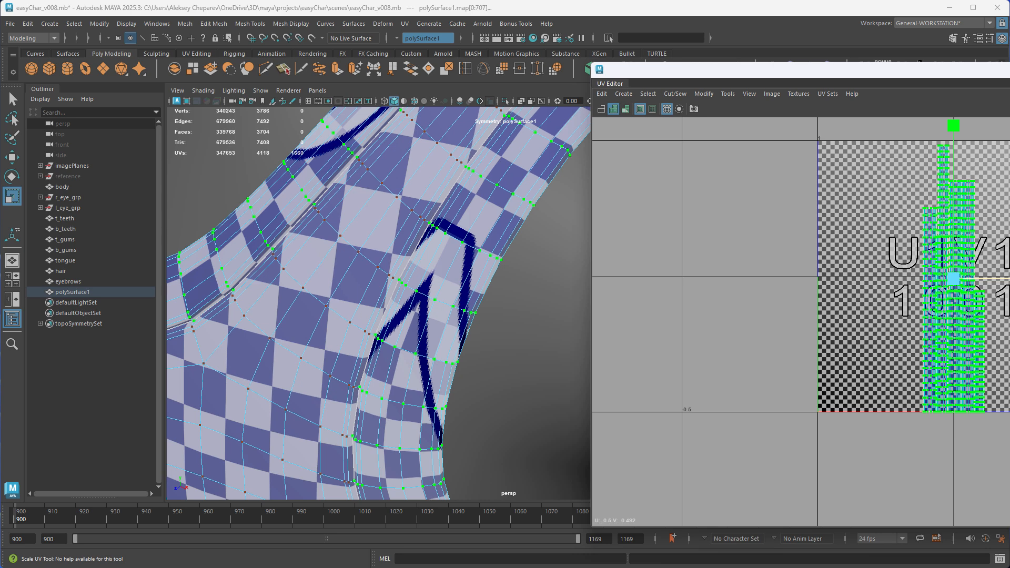
drag(1009, 278, 1009, 277)
alt+drag(462, 267, 459, 232)
alt+middle_drag(459, 232, 453, 287)
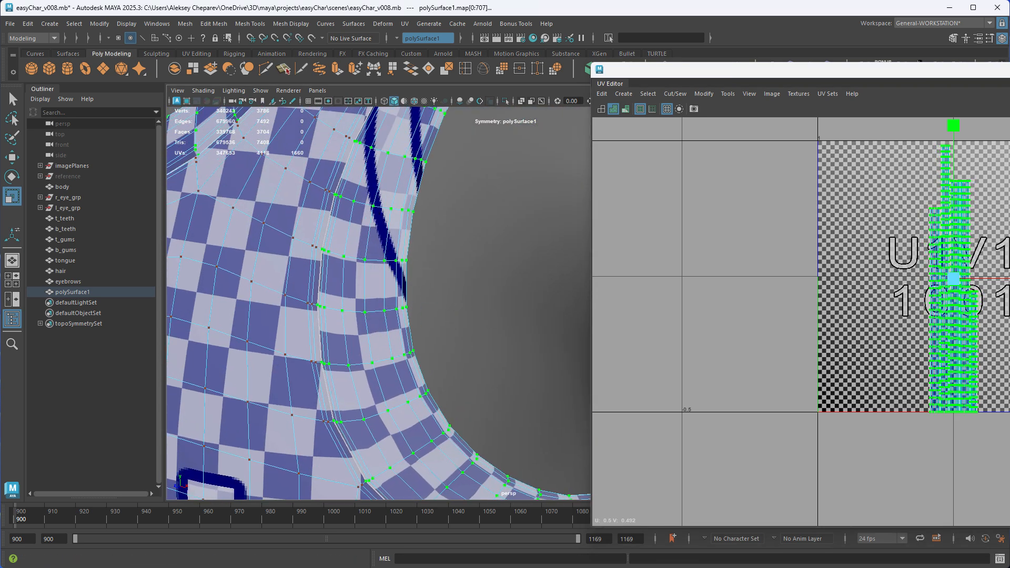
alt+drag(442, 334, 500, 288)
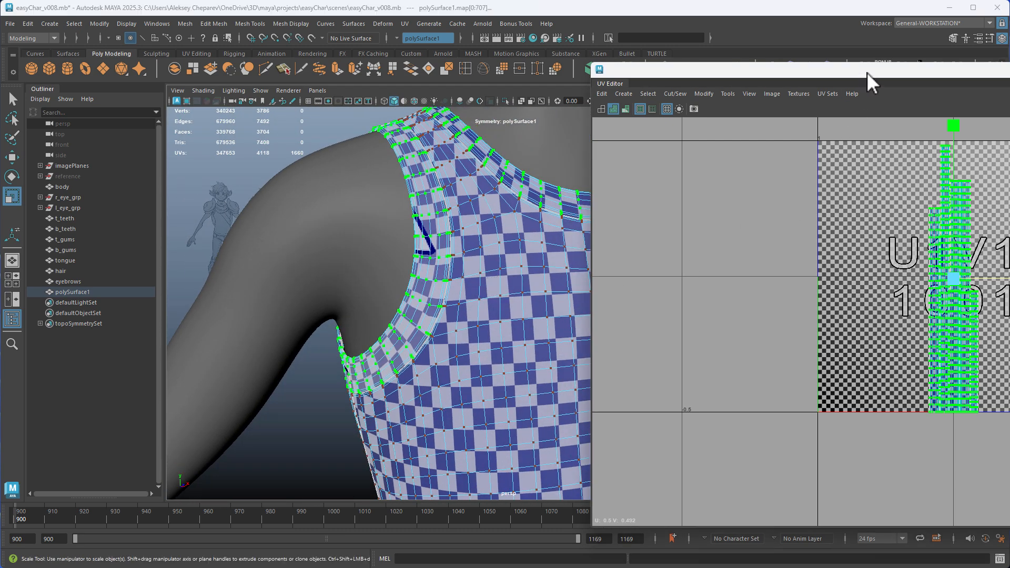
Bring the UV Editor back over the viewport and move the trim bands to the tiles holding the shirt body shells
drag(868, 72, 661, 65)
alt+right_drag(869, 267, 729, 223)
alt+middle_drag(729, 223, 591, 310)
key(w)
alt+middle_drag(656, 296, 761, 230)
scroll(844, 282, up, 2)
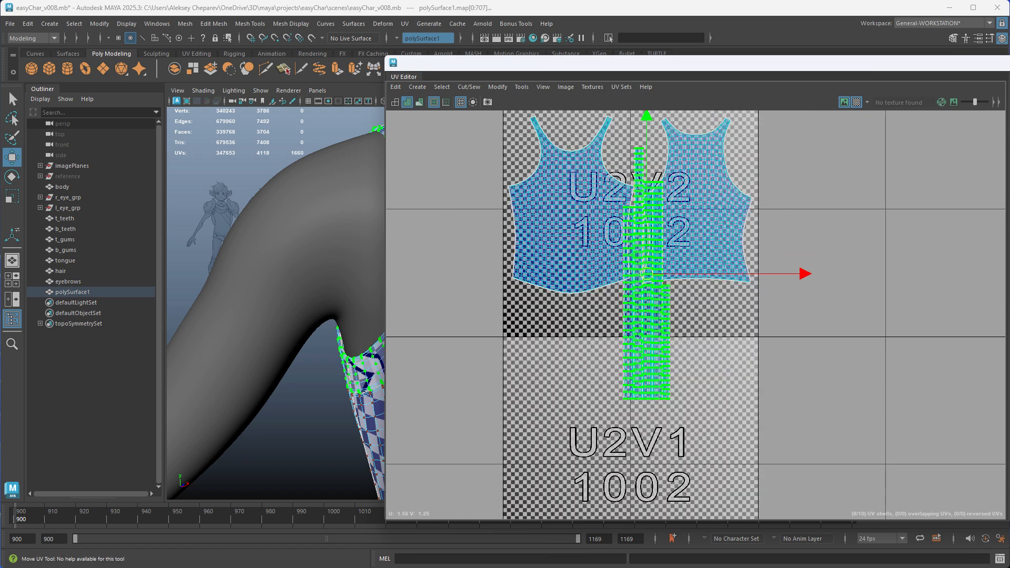
Rotate the trim bands to horizontal and place them along the lower edge of tile 1012, below the body shells
scroll(754, 305, up, 3)
alt+middle_drag(754, 305, 717, 362)
alt+right_drag(686, 348, 749, 381)
alt+middle_drag(749, 381, 772, 334)
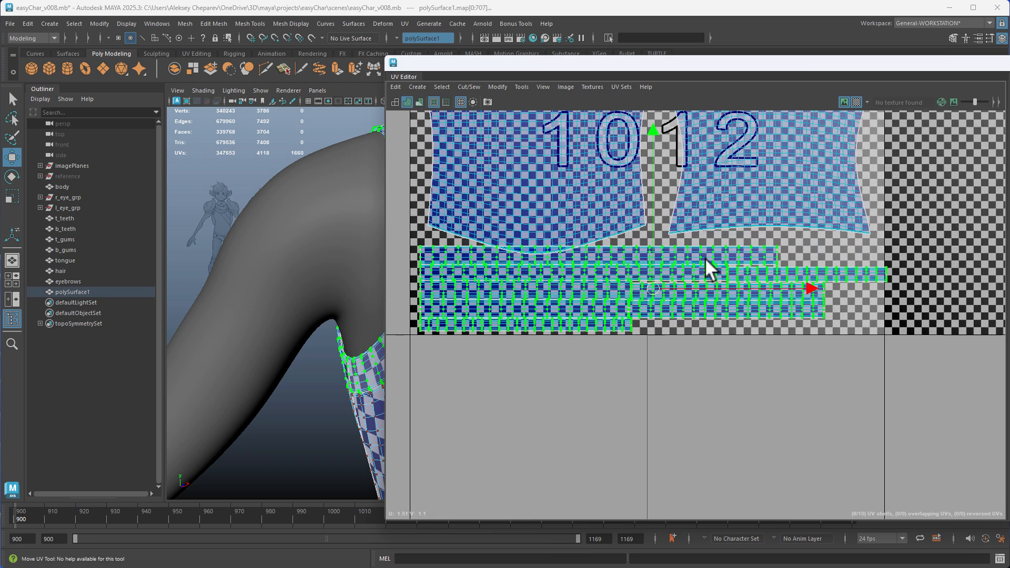
middle_drag(705, 258, 698, 259)
Select the front and back body shells and position them above the trim bands within tile 1012
alt+middle_drag(631, 182, 635, 261)
click(634, 261)
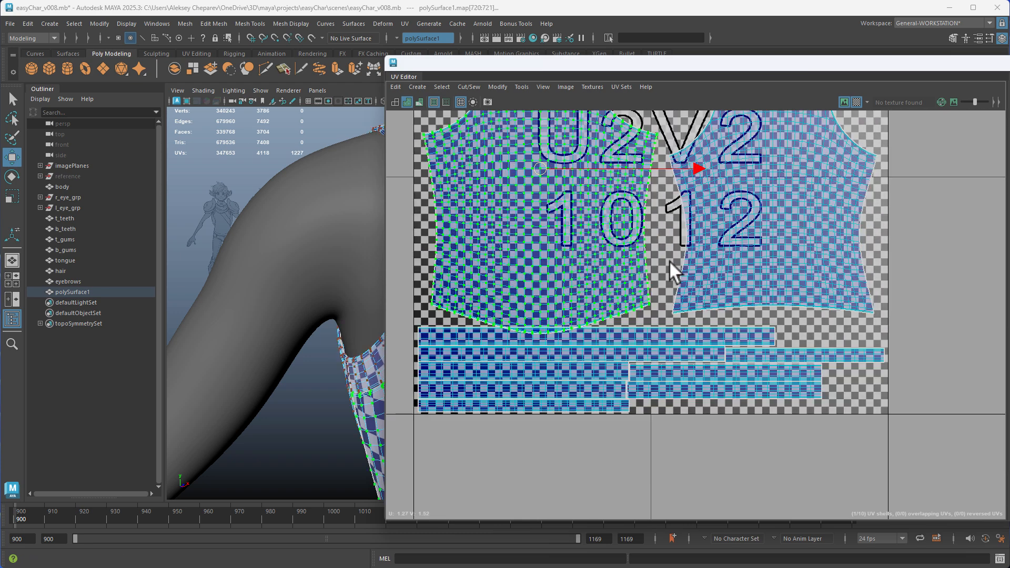
shift+click(697, 257)
alt+right_drag(822, 303, 666, 228)
alt+middle_drag(697, 236, 692, 276)
drag(713, 207, 713, 200)
alt+middle_drag(737, 347, 738, 256)
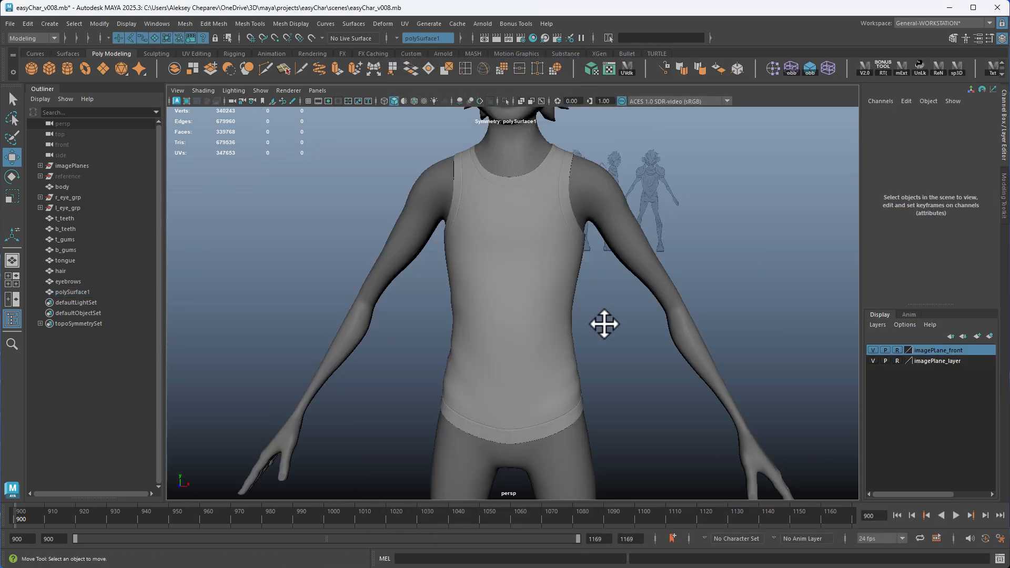
Return to object mode, select the shirt, and inspect its checker pattern in the viewport with the UV Editor alongside
alt+drag(602, 325, 531, 388)
alt+right_drag(531, 388, 548, 309)
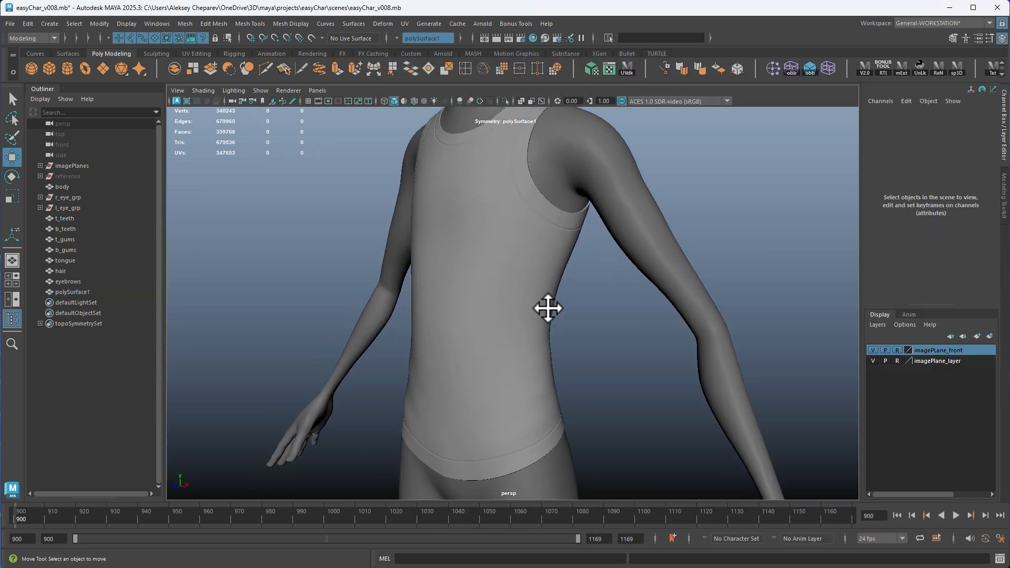
alt+drag(512, 258, 564, 251)
click(564, 251)
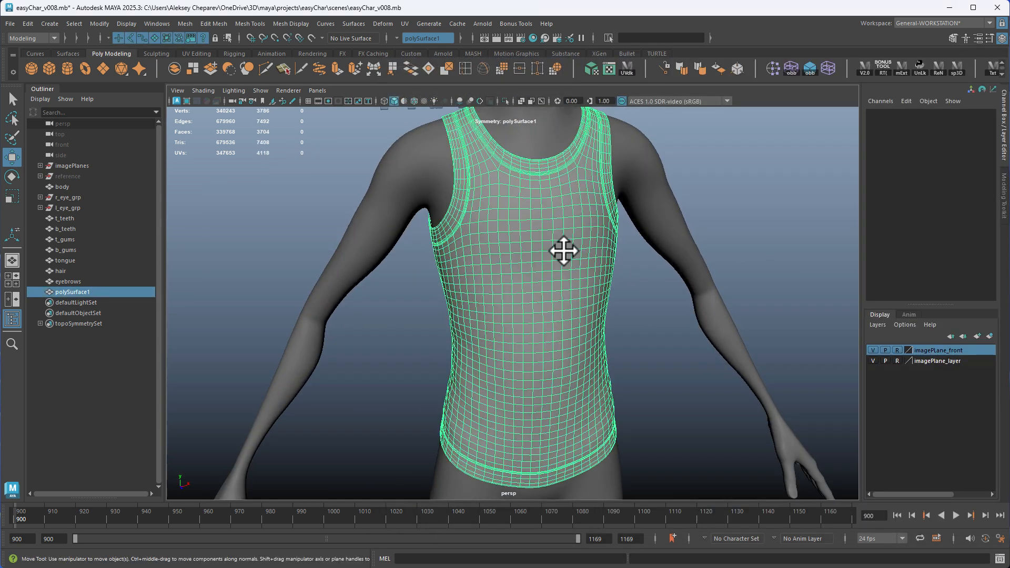
click(626, 71)
drag(459, 63, 758, 90)
alt+drag(490, 232, 379, 240)
alt+right_drag(400, 238, 498, 237)
alt+middle_drag(444, 137, 473, 293)
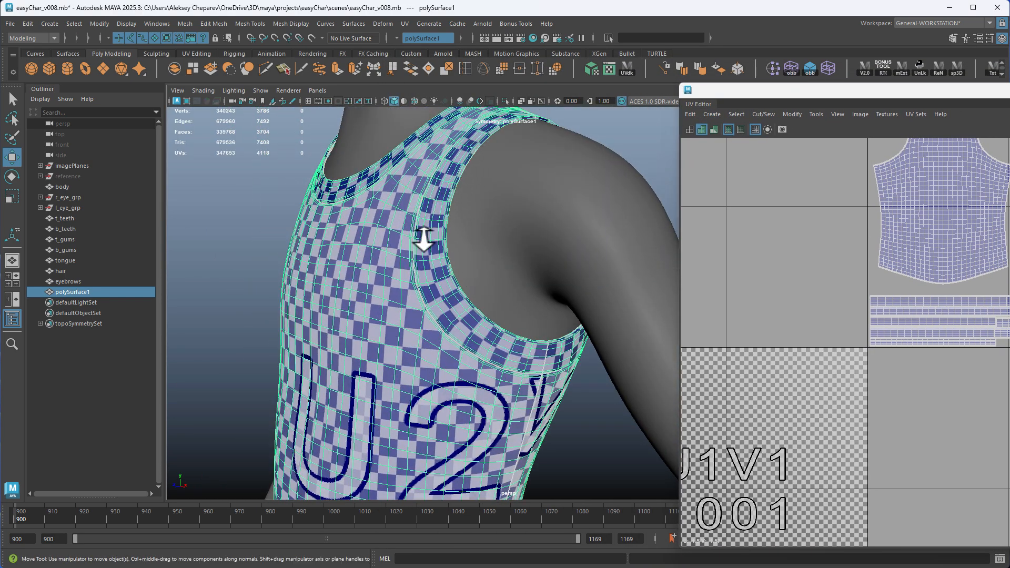
alt+drag(541, 379, 478, 280)
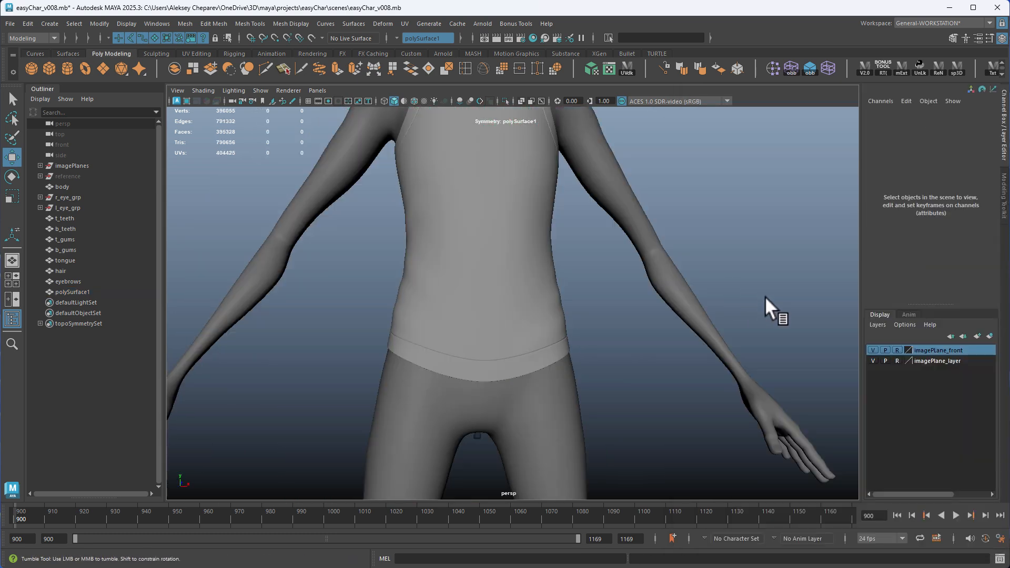
Smooth the shirt mesh and delete its construction history
alt+right_drag(765, 295, 619, 236)
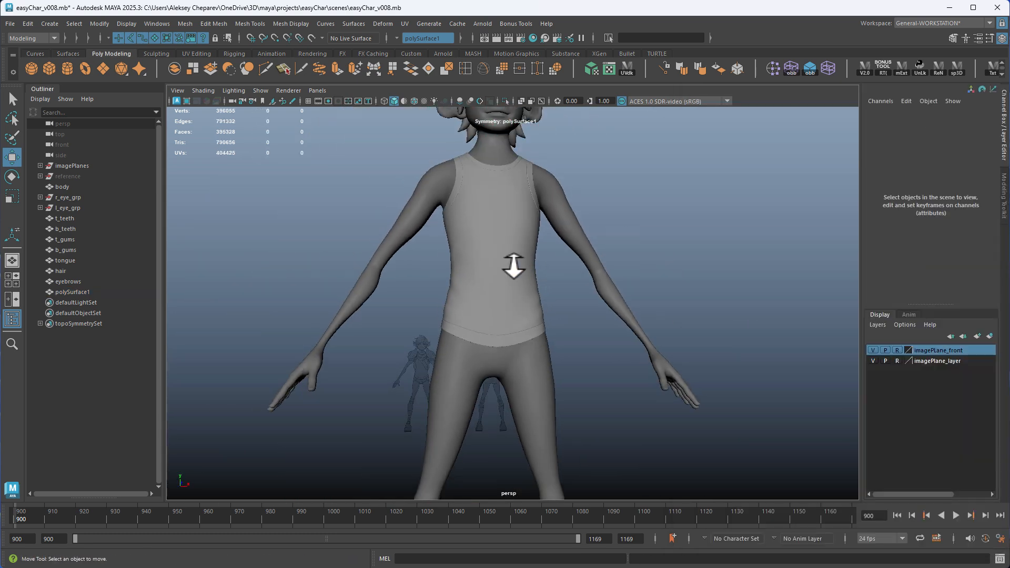
click(514, 267)
key(alt+shift+d)
alt+drag(672, 261, 678, 242)
alt+right_drag(678, 242, 648, 244)
Turn off the checker map display in the UV Editor, close the editor and deselect the shirt
click(624, 70)
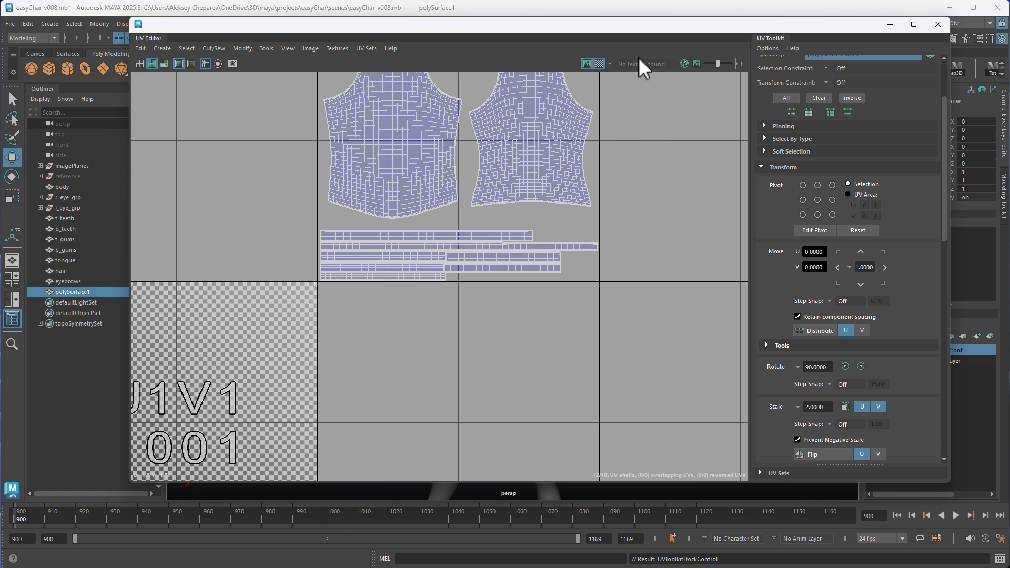
click(600, 63)
click(938, 24)
click(706, 244)
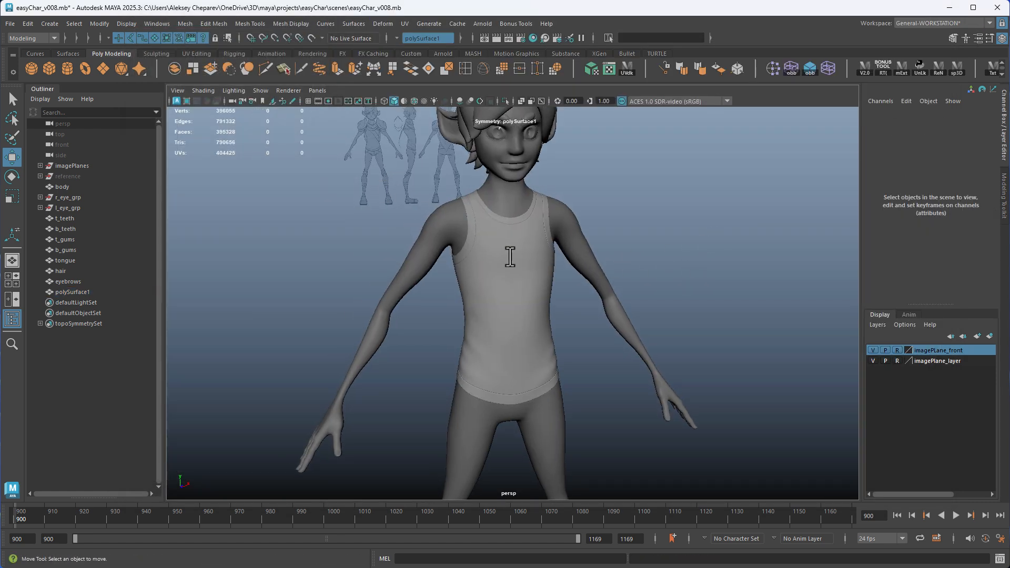
Examine the smoothed shirt on the full character from several angles, both selected and deselected
alt+drag(515, 277, 571, 286)
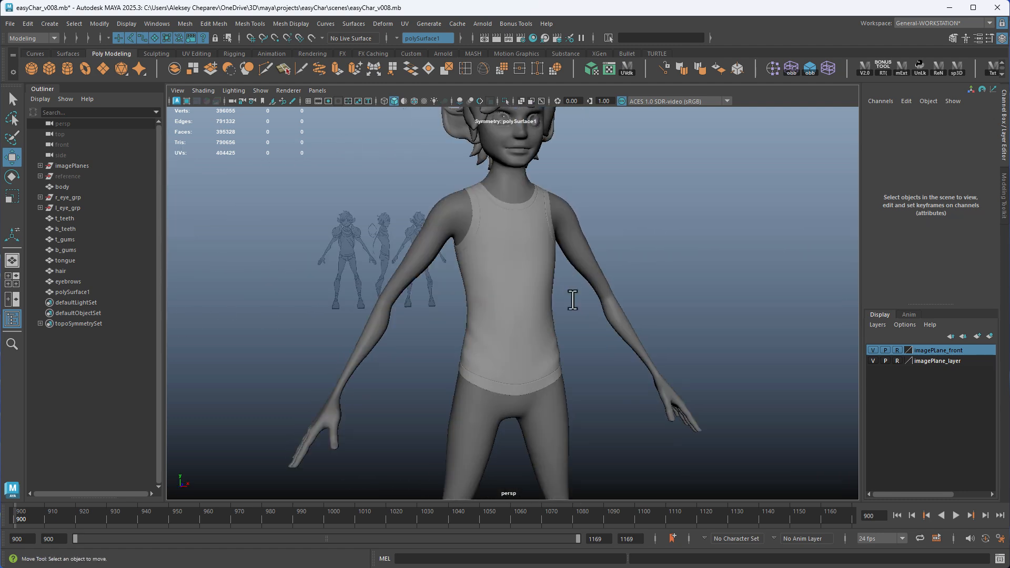
alt+drag(510, 305, 519, 247)
click(521, 248)
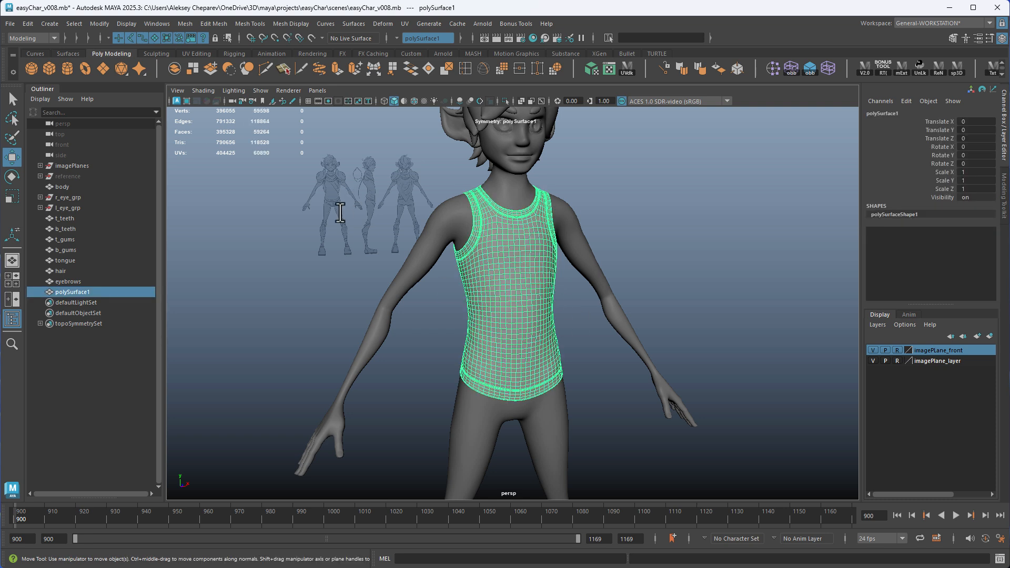
alt+right_drag(627, 358, 586, 282)
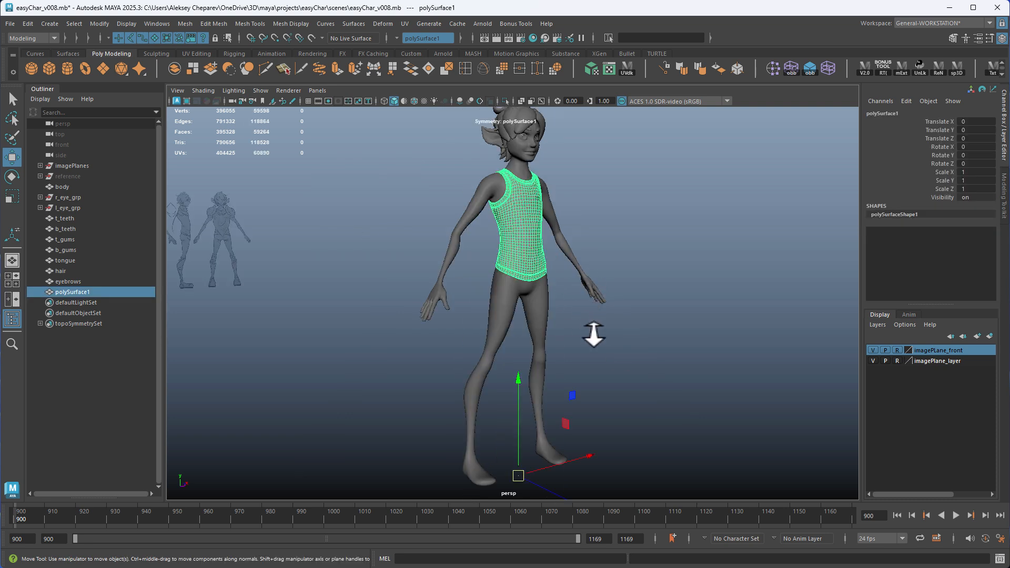
click(594, 335)
alt+drag(658, 340, 625, 318)
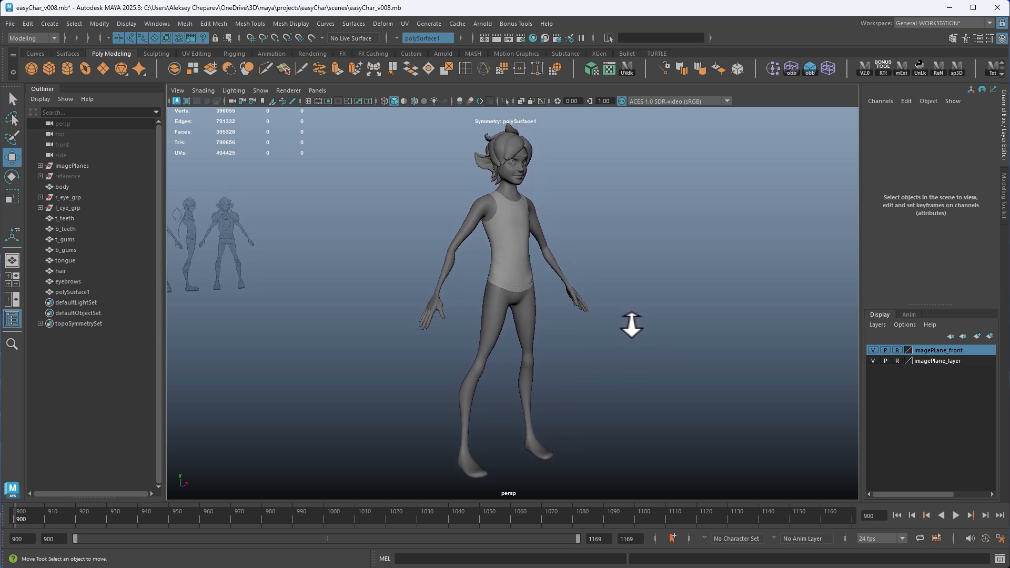